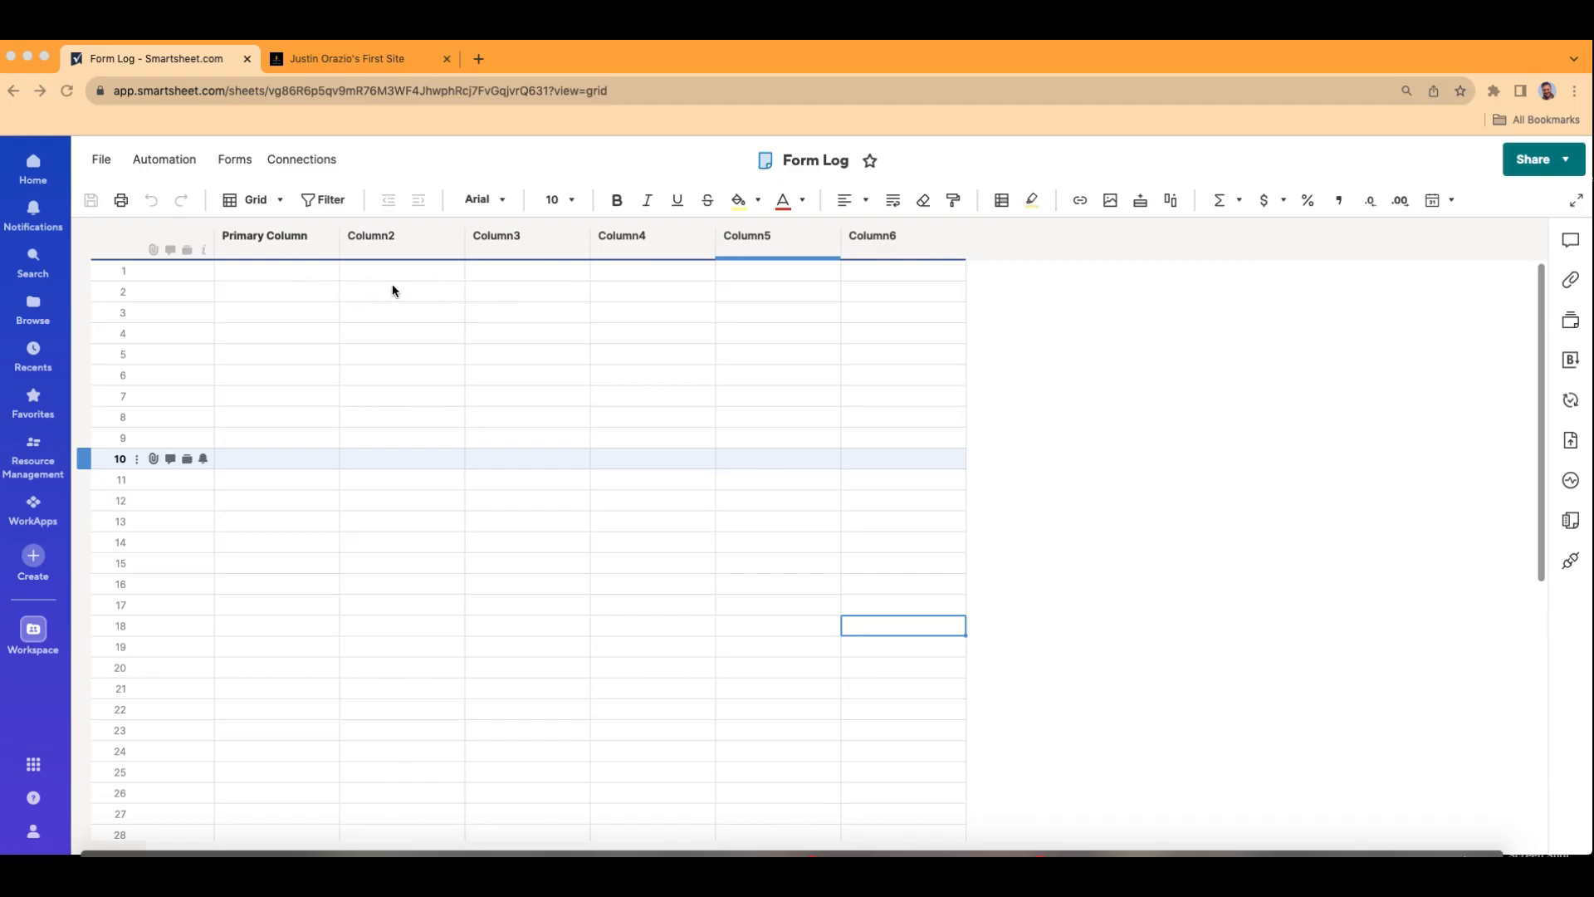
Create a new form for the Form Log sheet and title it "Survey For Awesome Coffee Shop".
{"action": "left_click", "coordinate": [237, 165]}
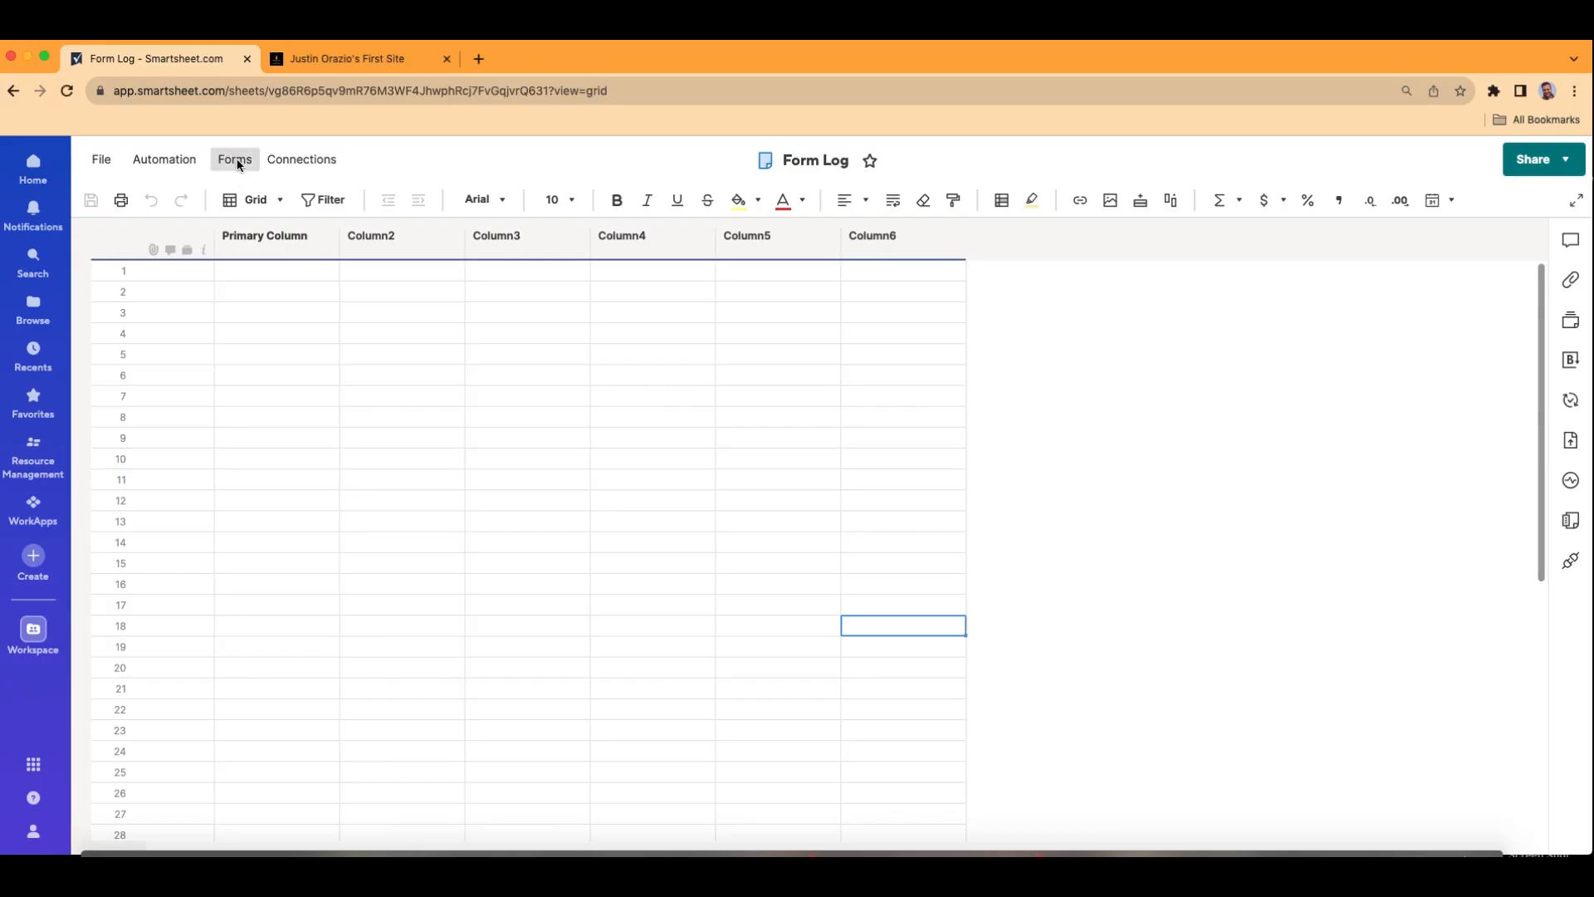
{"action": "left_click", "coordinate": [237, 163]}
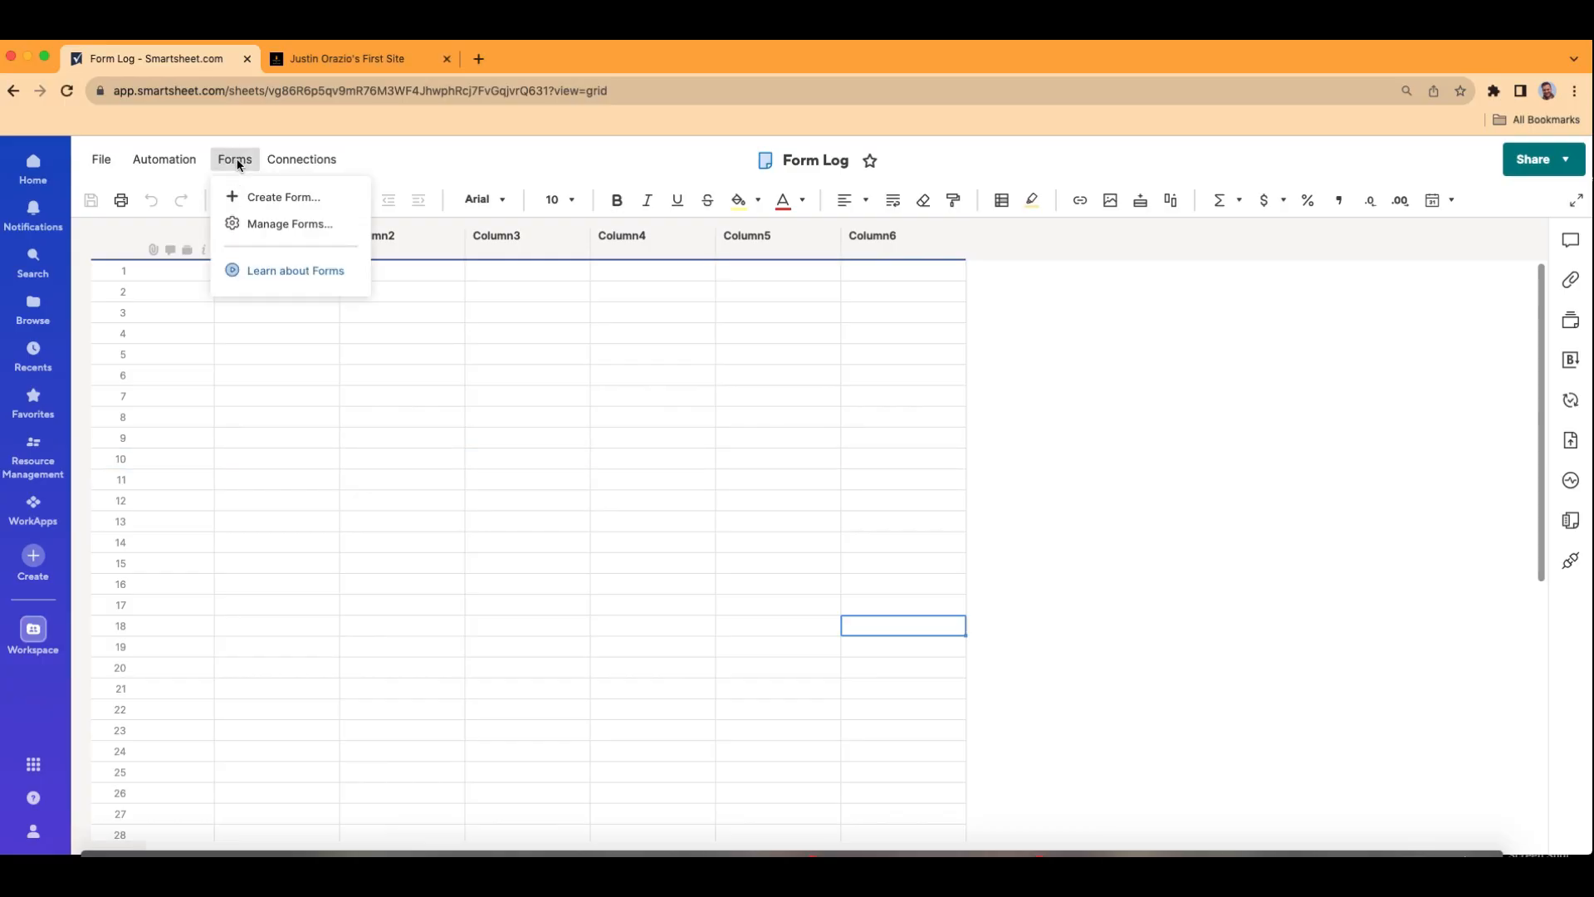
{"action": "left_click", "coordinate": [264, 197]}
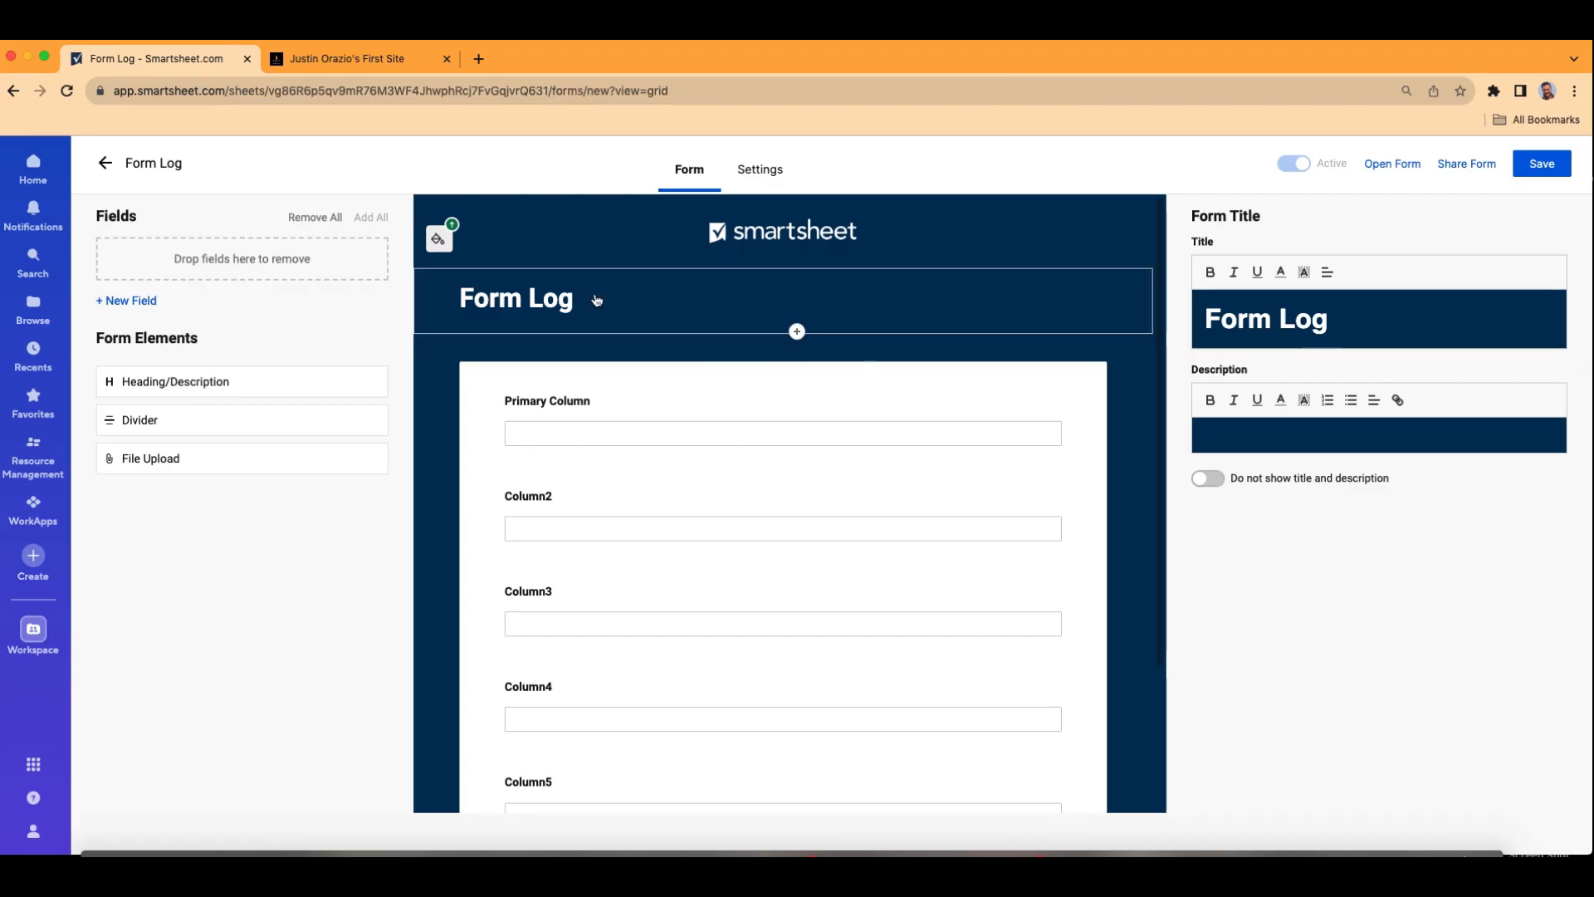
{"action": "triple_click", "coordinate": [1340, 322]}
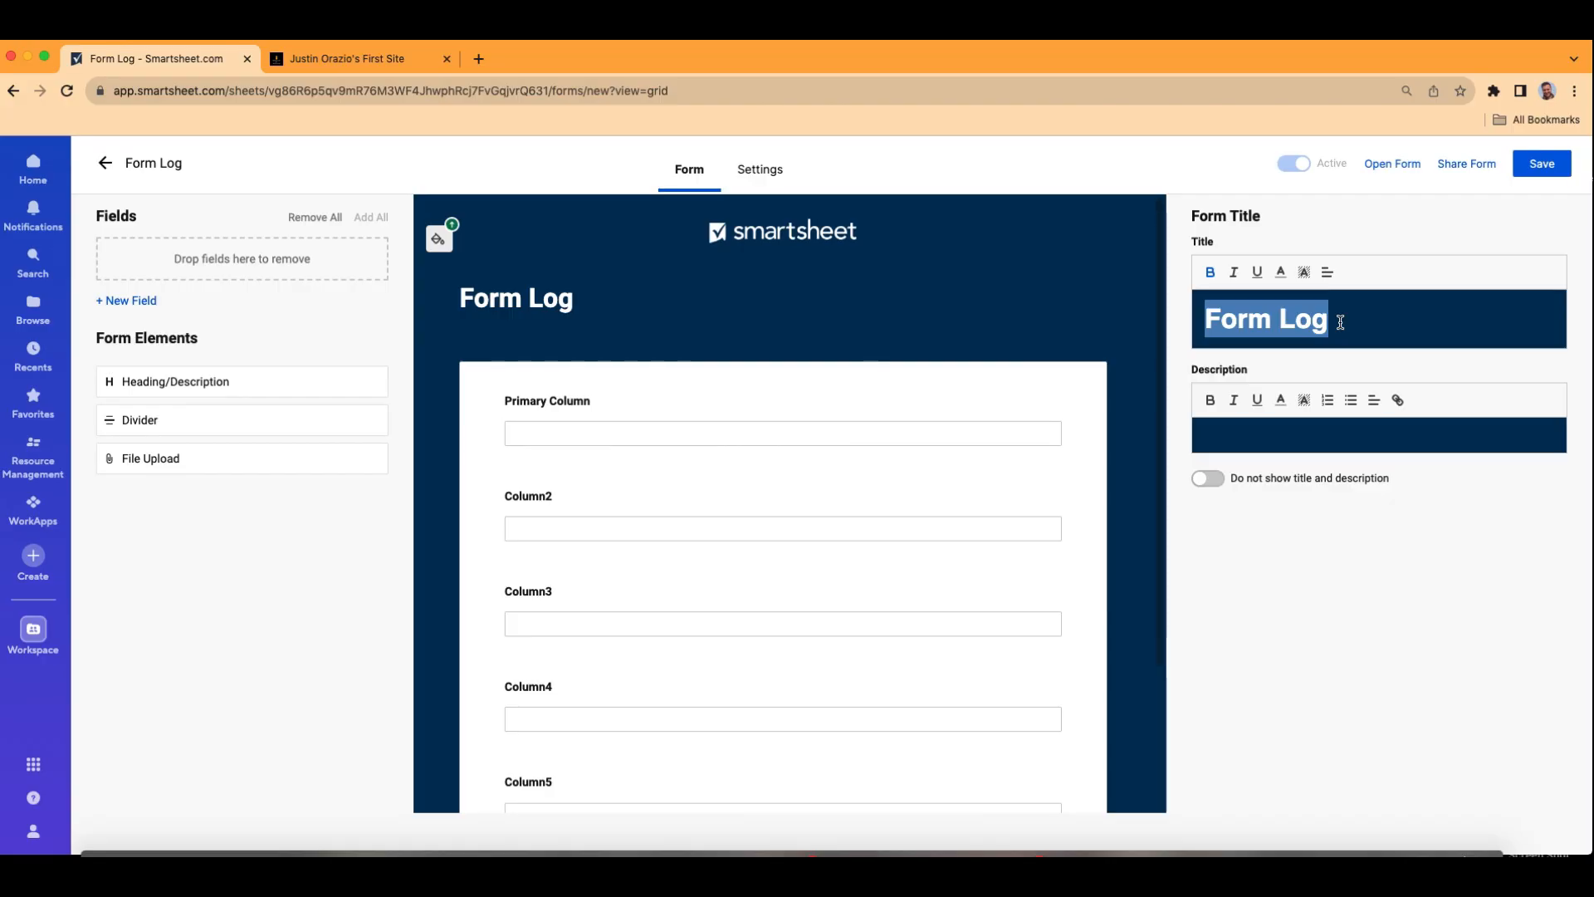
{"action": "key", "text": "BackSpace"}
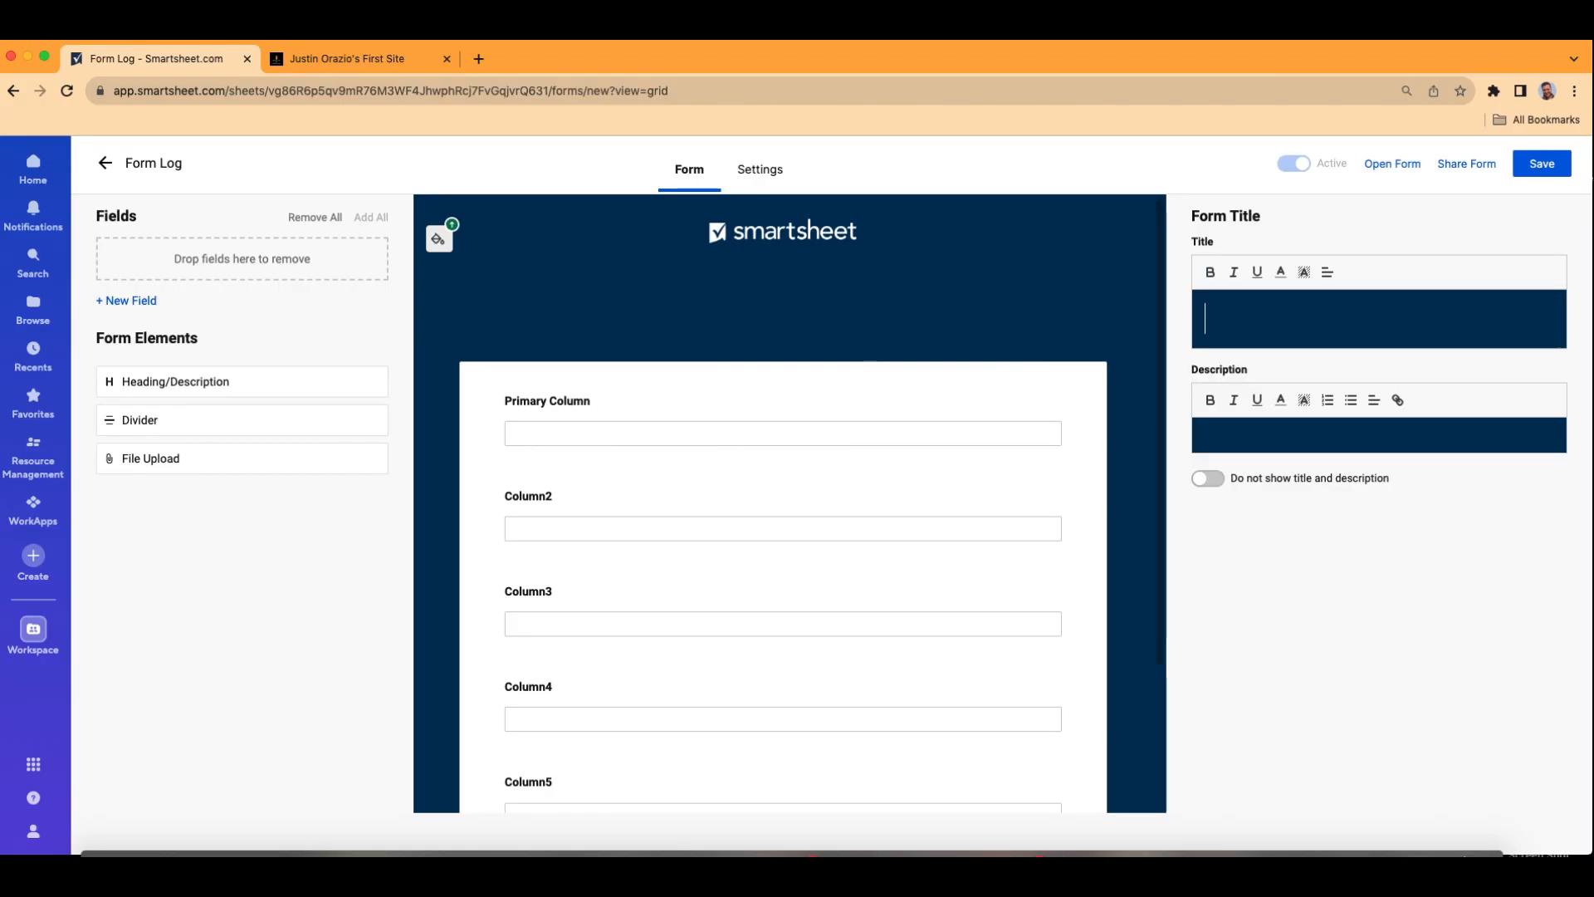
{"action": "type", "text": "Survey "}
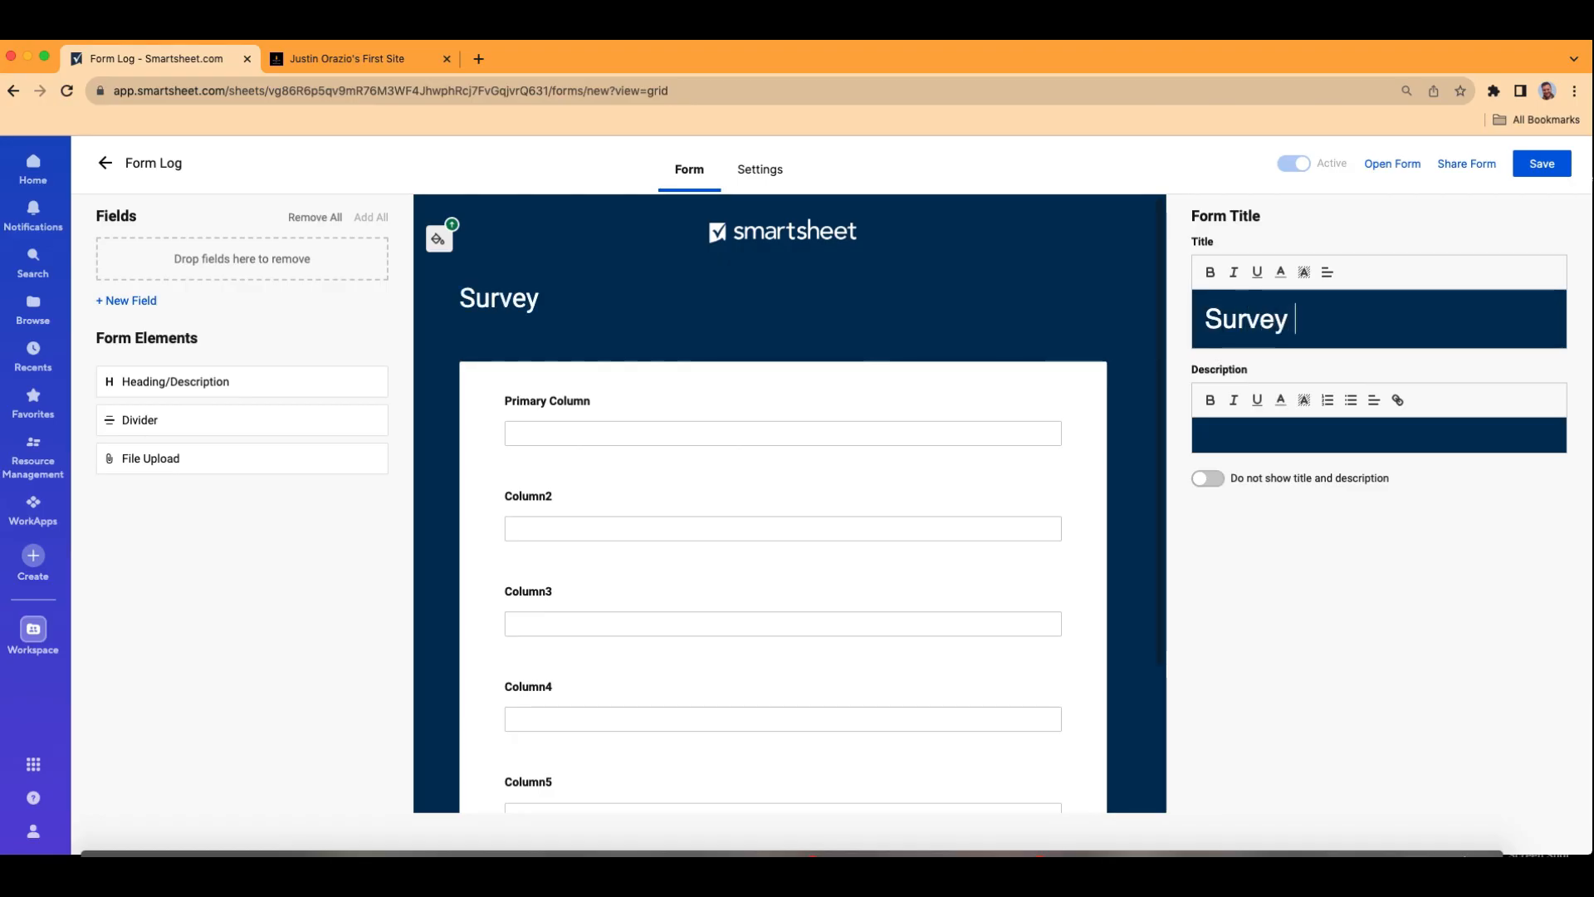
{"action": "type", "text": "For Awe"}
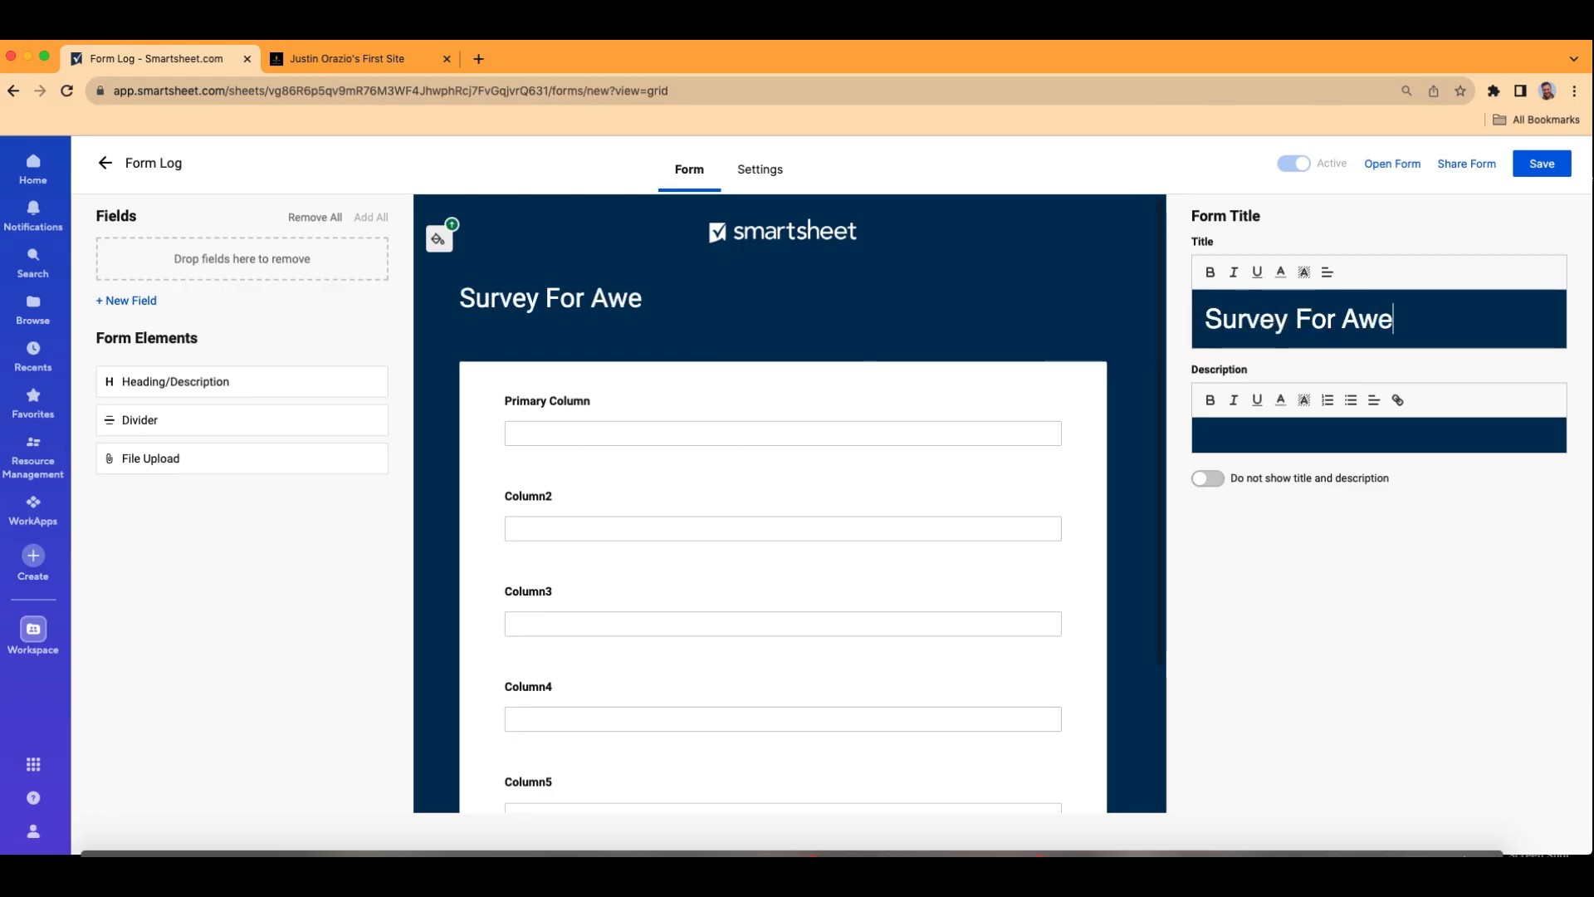
{"action": "type", "text": "some Coffee "}
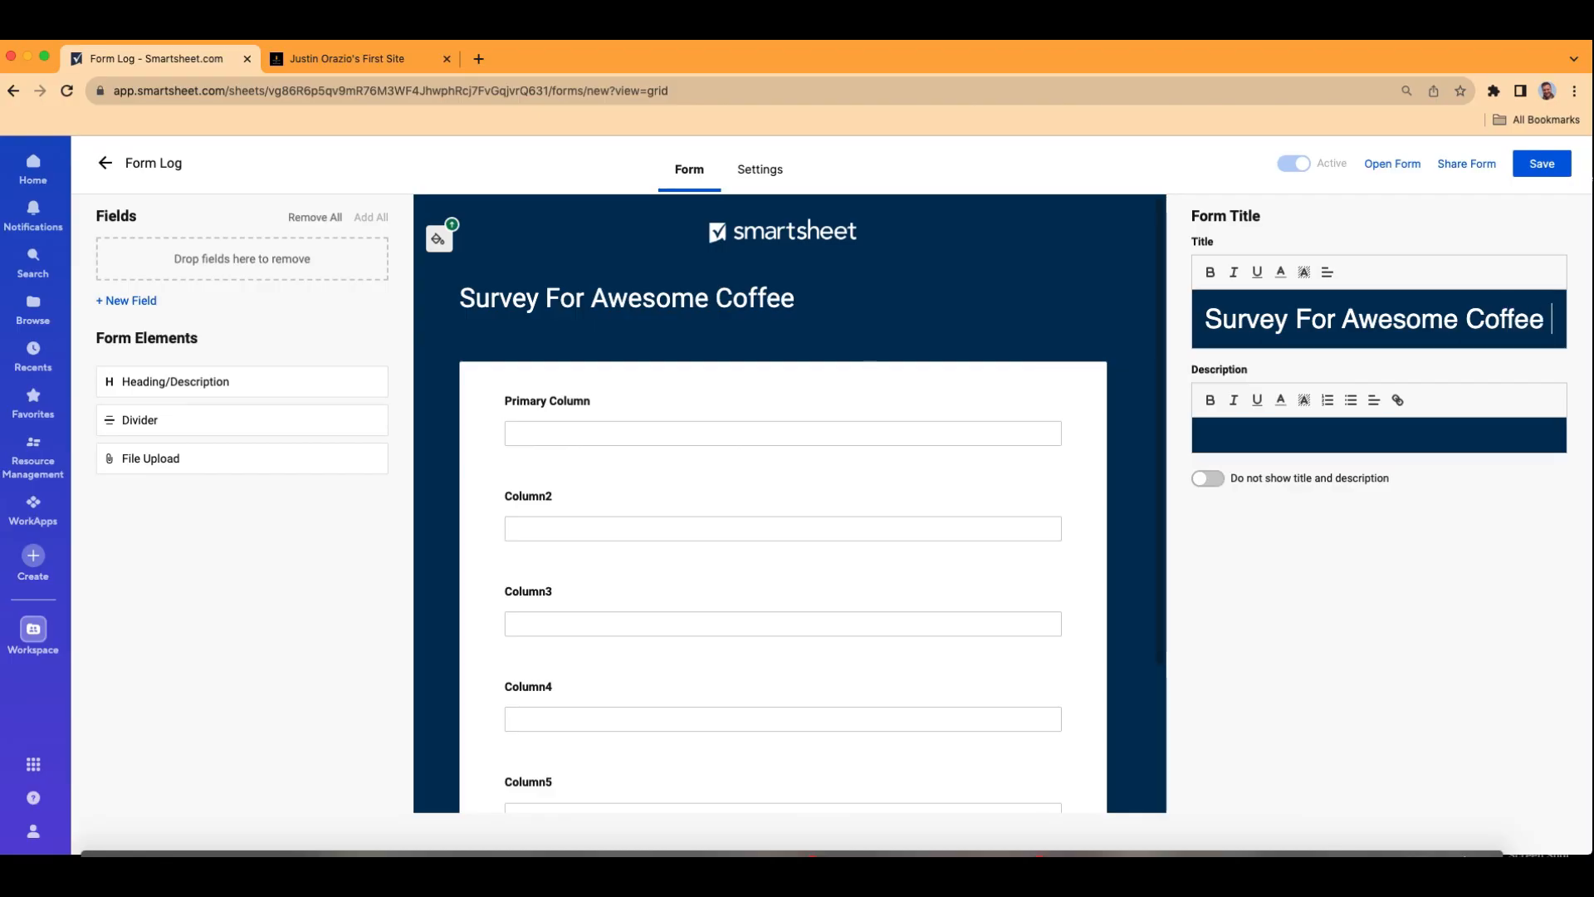
{"action": "type", "text": "Shop"}
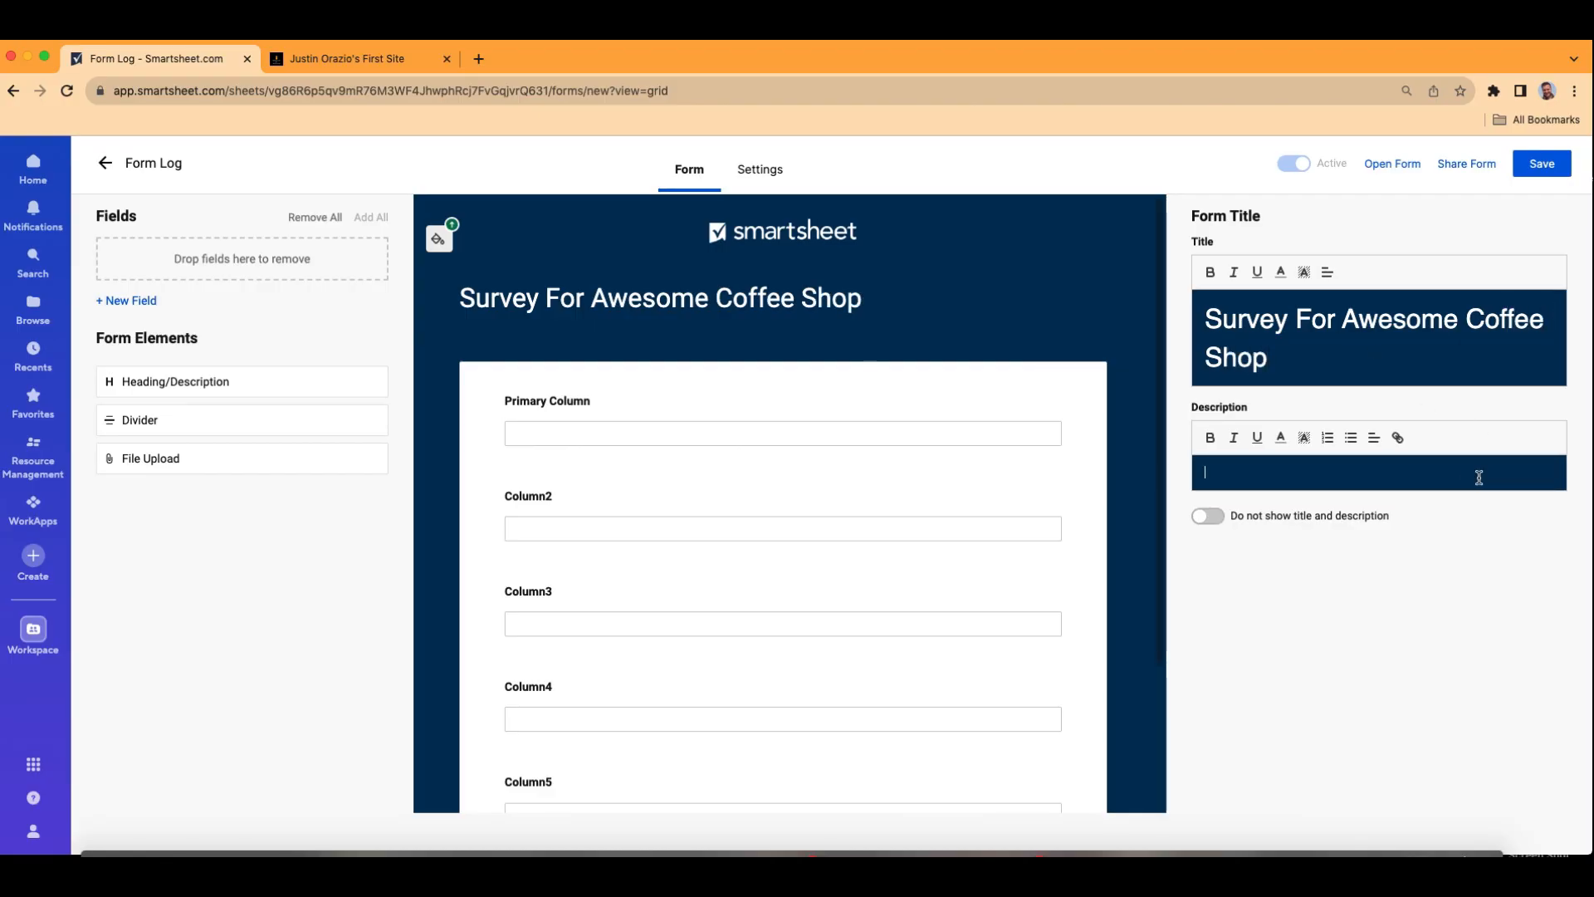
Enter the form description "For any questions please visit our website!".
{"action": "type", "text": "For any questions please visit our webiste!"}
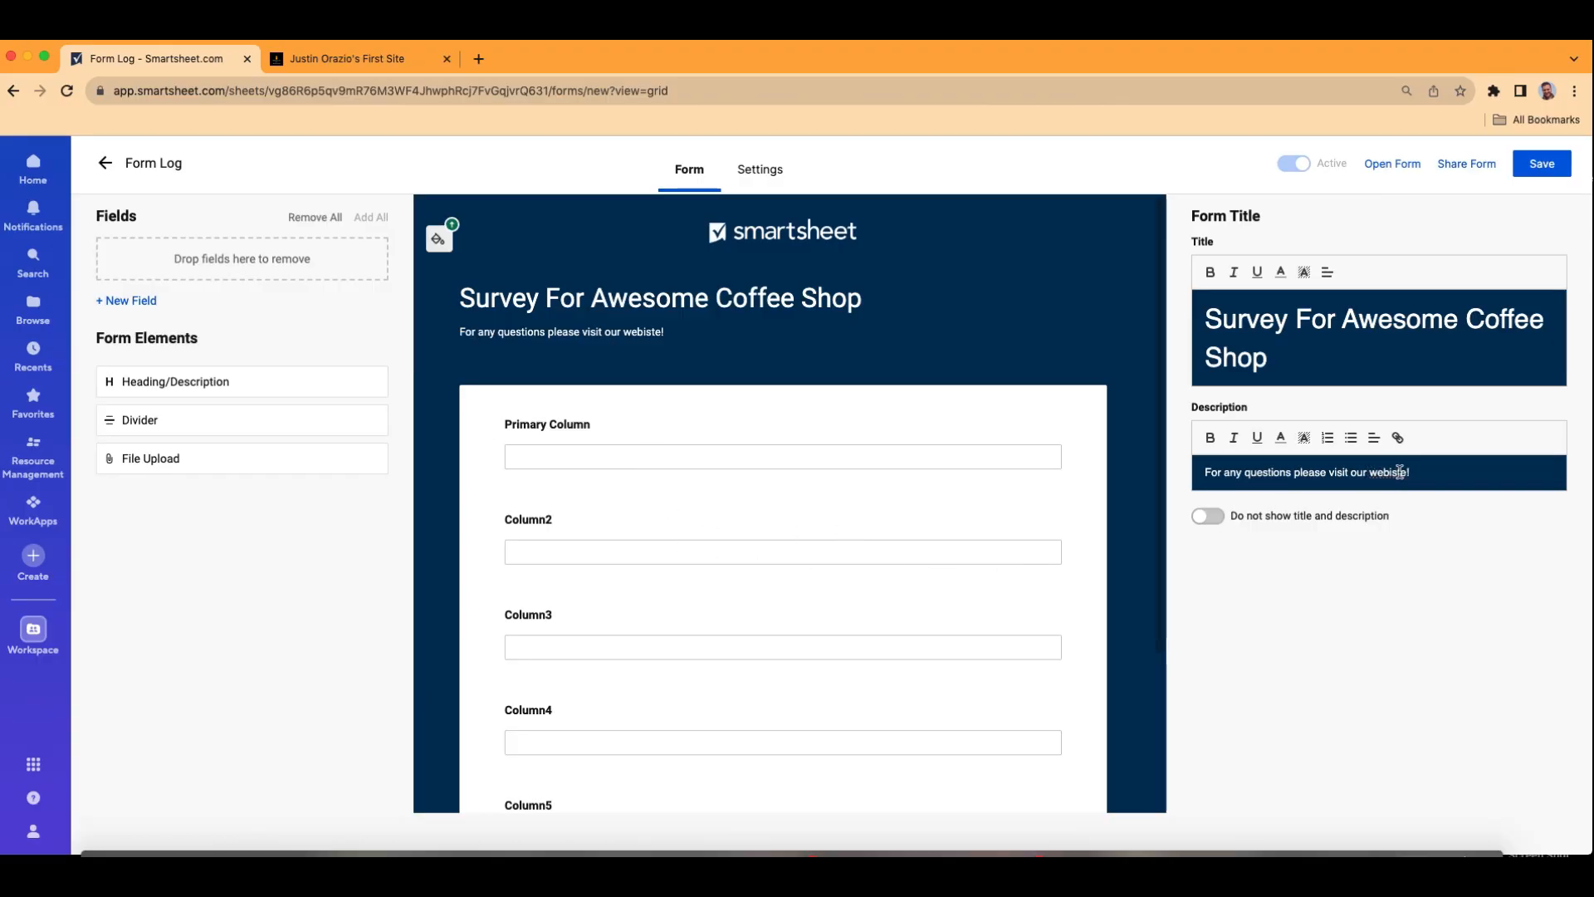
{"action": "key", "text": "BackSpace"}
{"action": "key", "text": "BackSpace"}
{"action": "key", "text": "BackSpace"}
{"action": "type", "text": "site"}
Link the word "website!" in the form description to the address of the site open in the other browser tab.
{"action": "left_click_drag", "start_coordinate": [1423, 476], "coordinate": [1369, 473]}
{"action": "left_click", "coordinate": [1400, 440]}
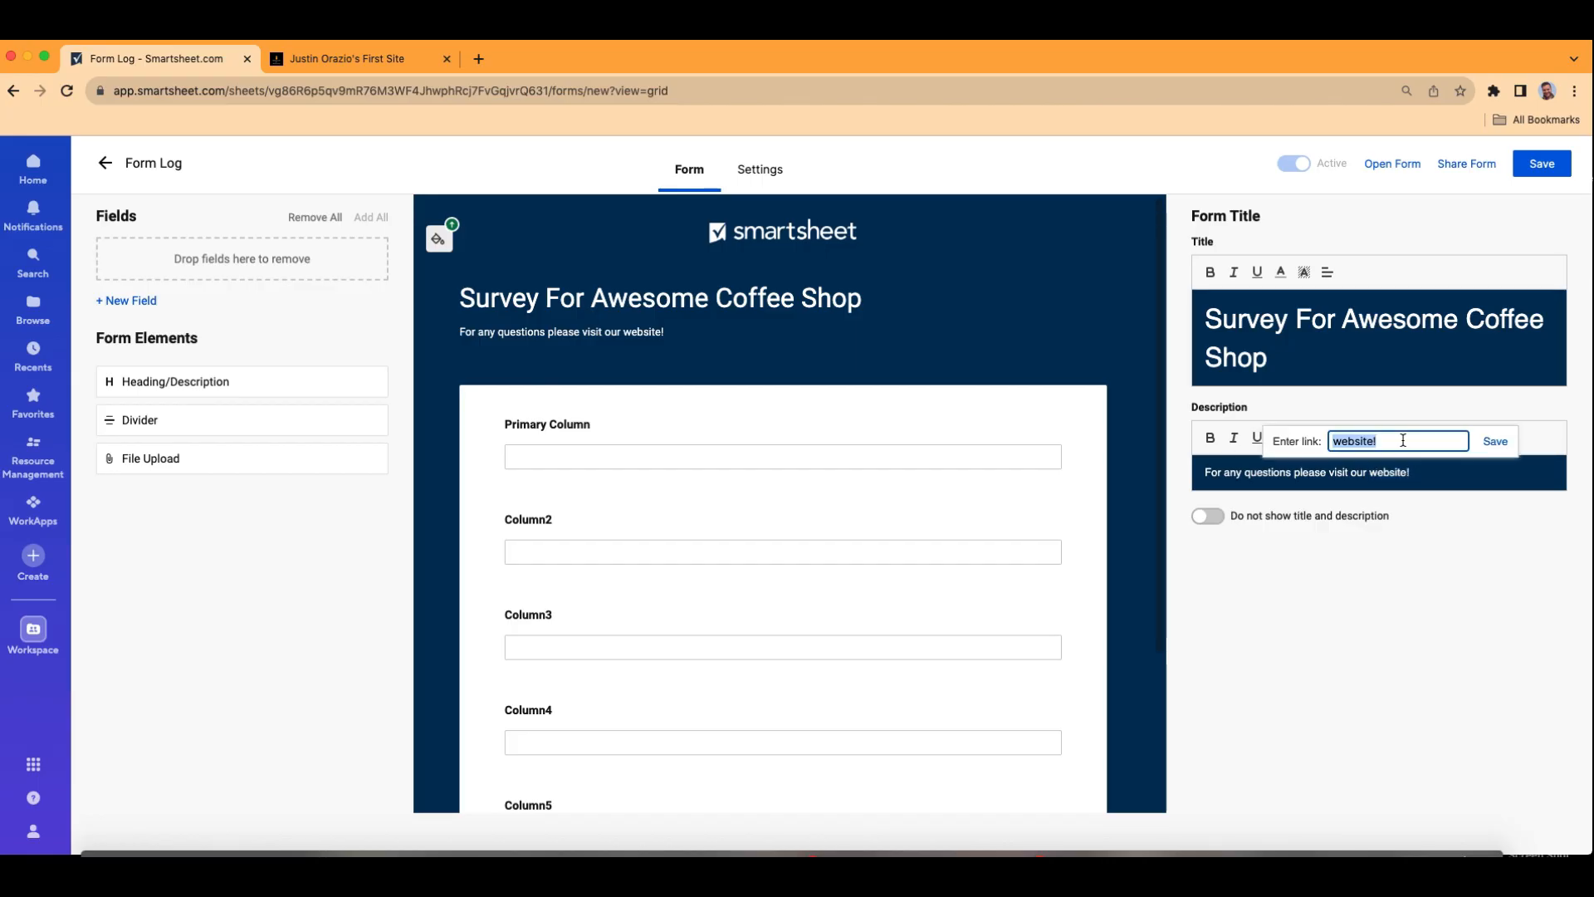
{"action": "key", "text": "BackSpace"}
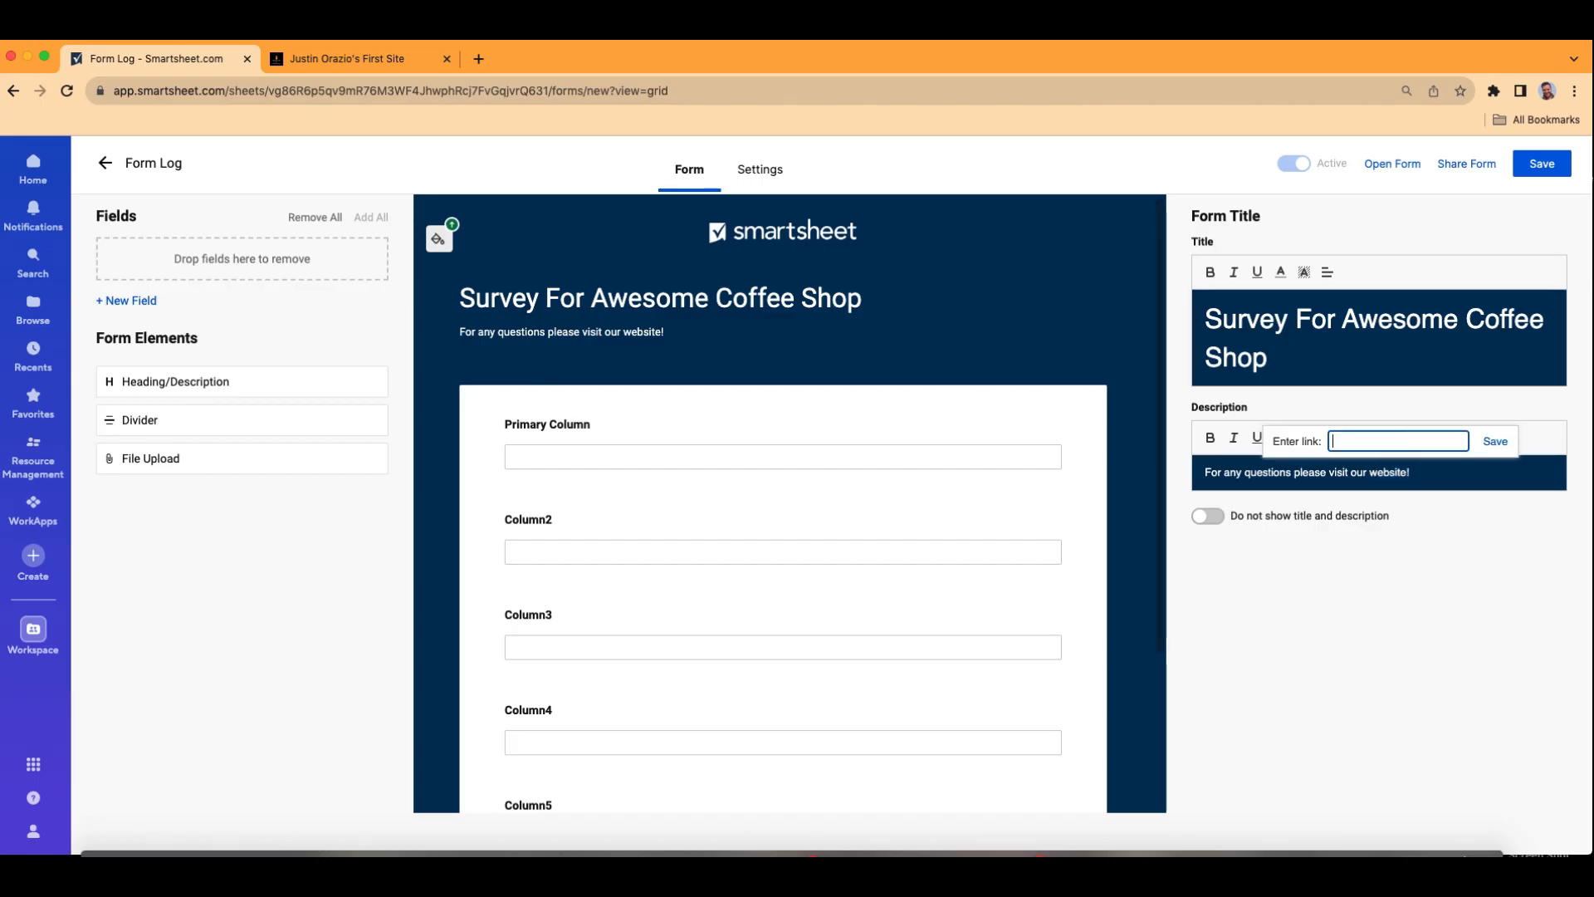
{"action": "left_click", "coordinate": [335, 66]}
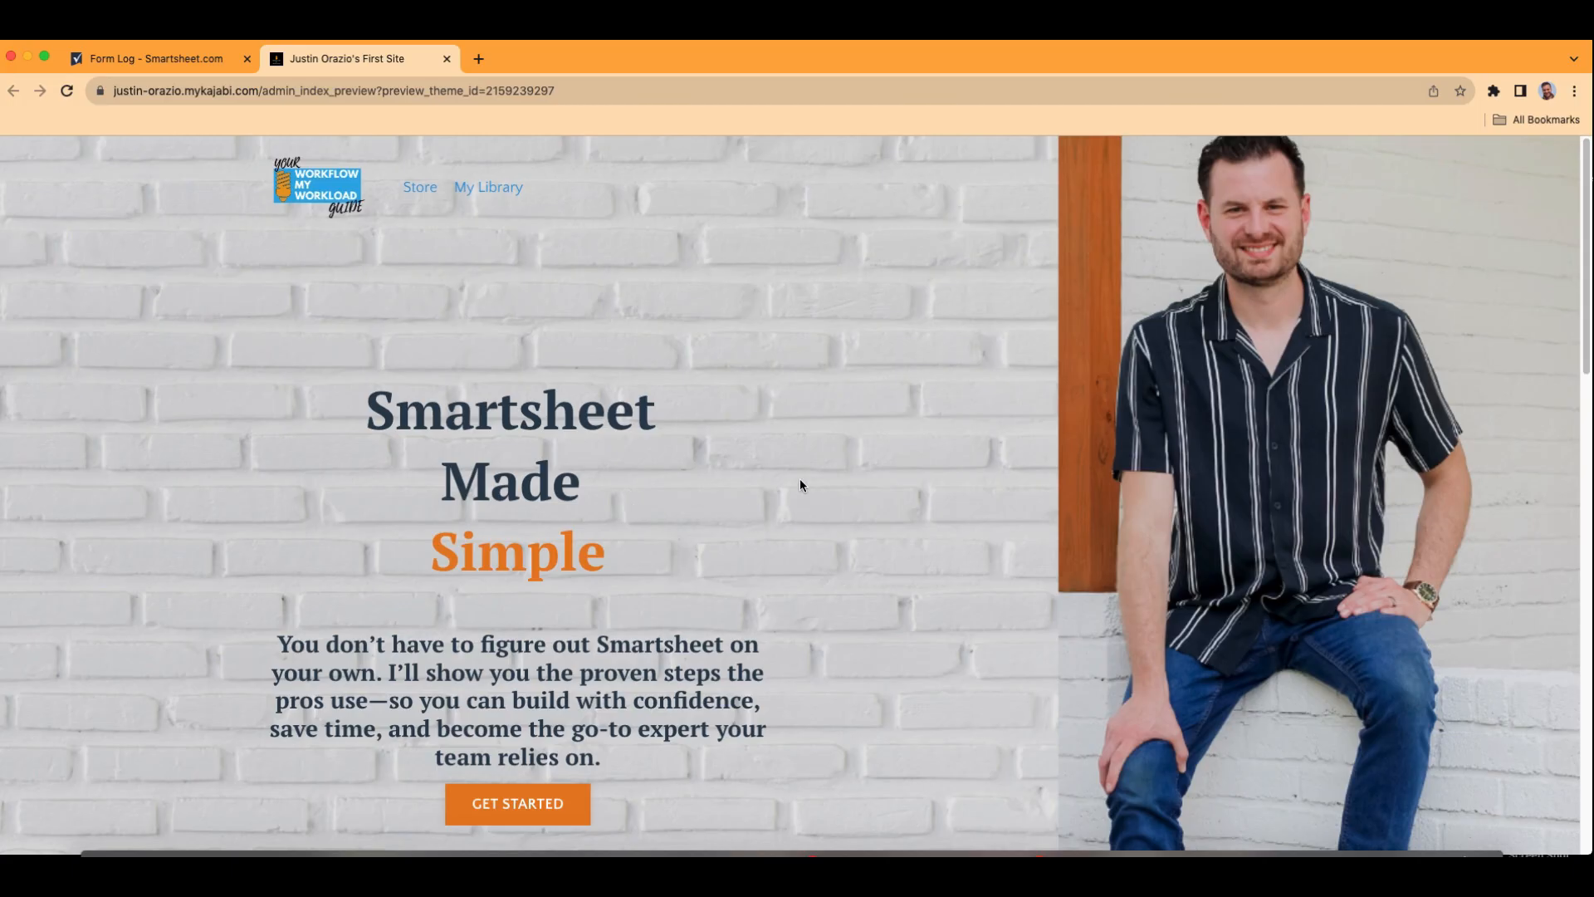
{"action": "scroll", "coordinate": [882, 468], "scroll_direction": "down", "scroll_amount": 10}
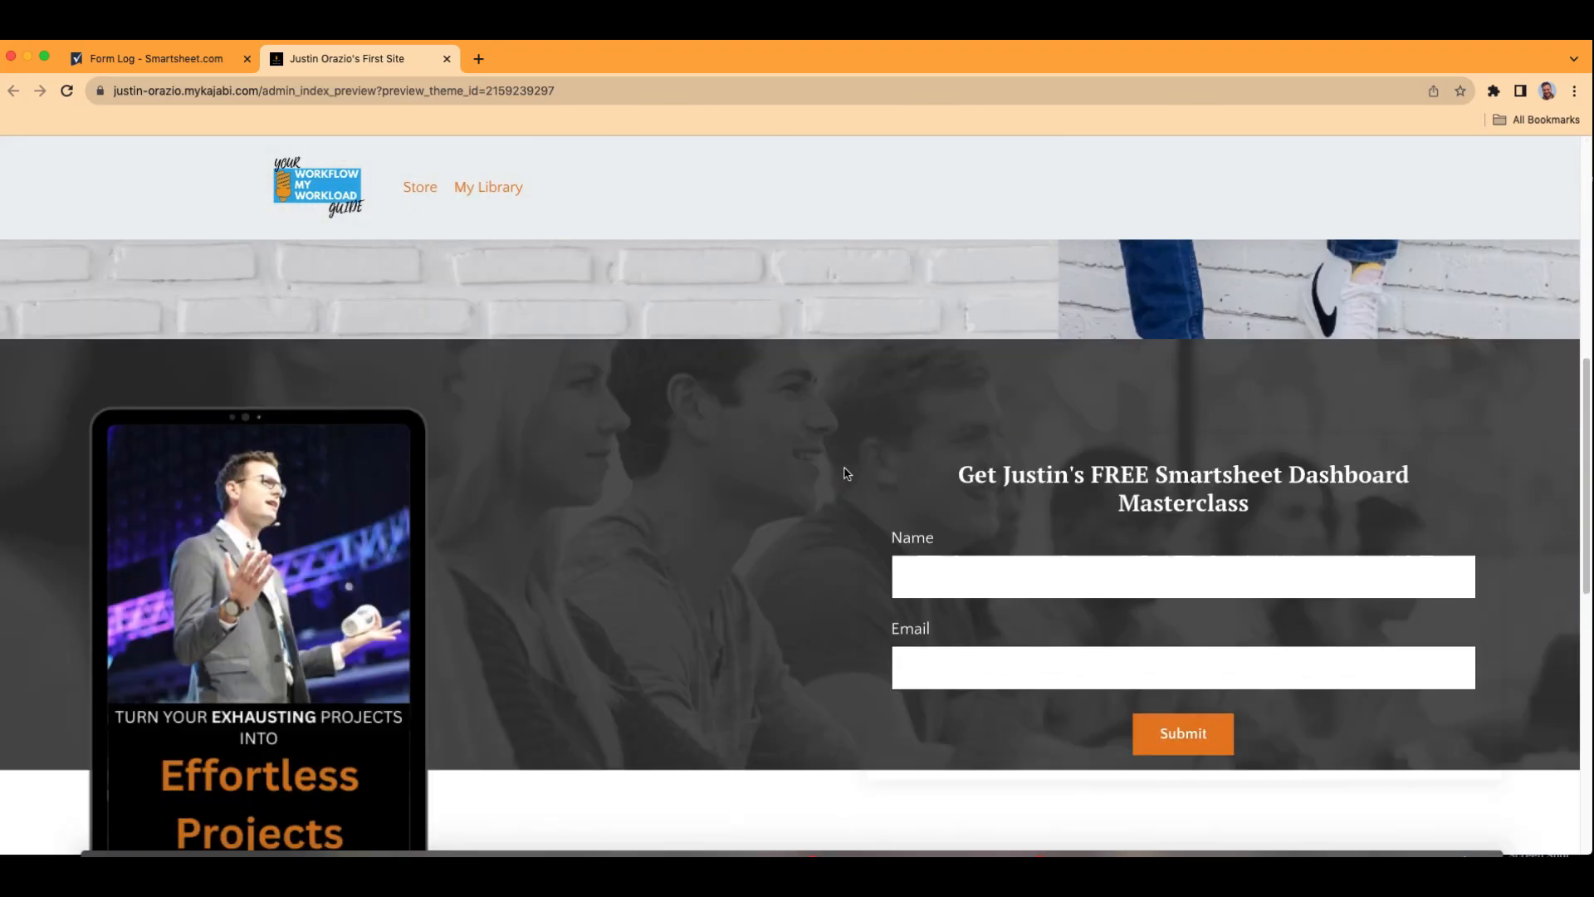
{"action": "scroll", "coordinate": [825, 473], "scroll_direction": "down", "scroll_amount": 4}
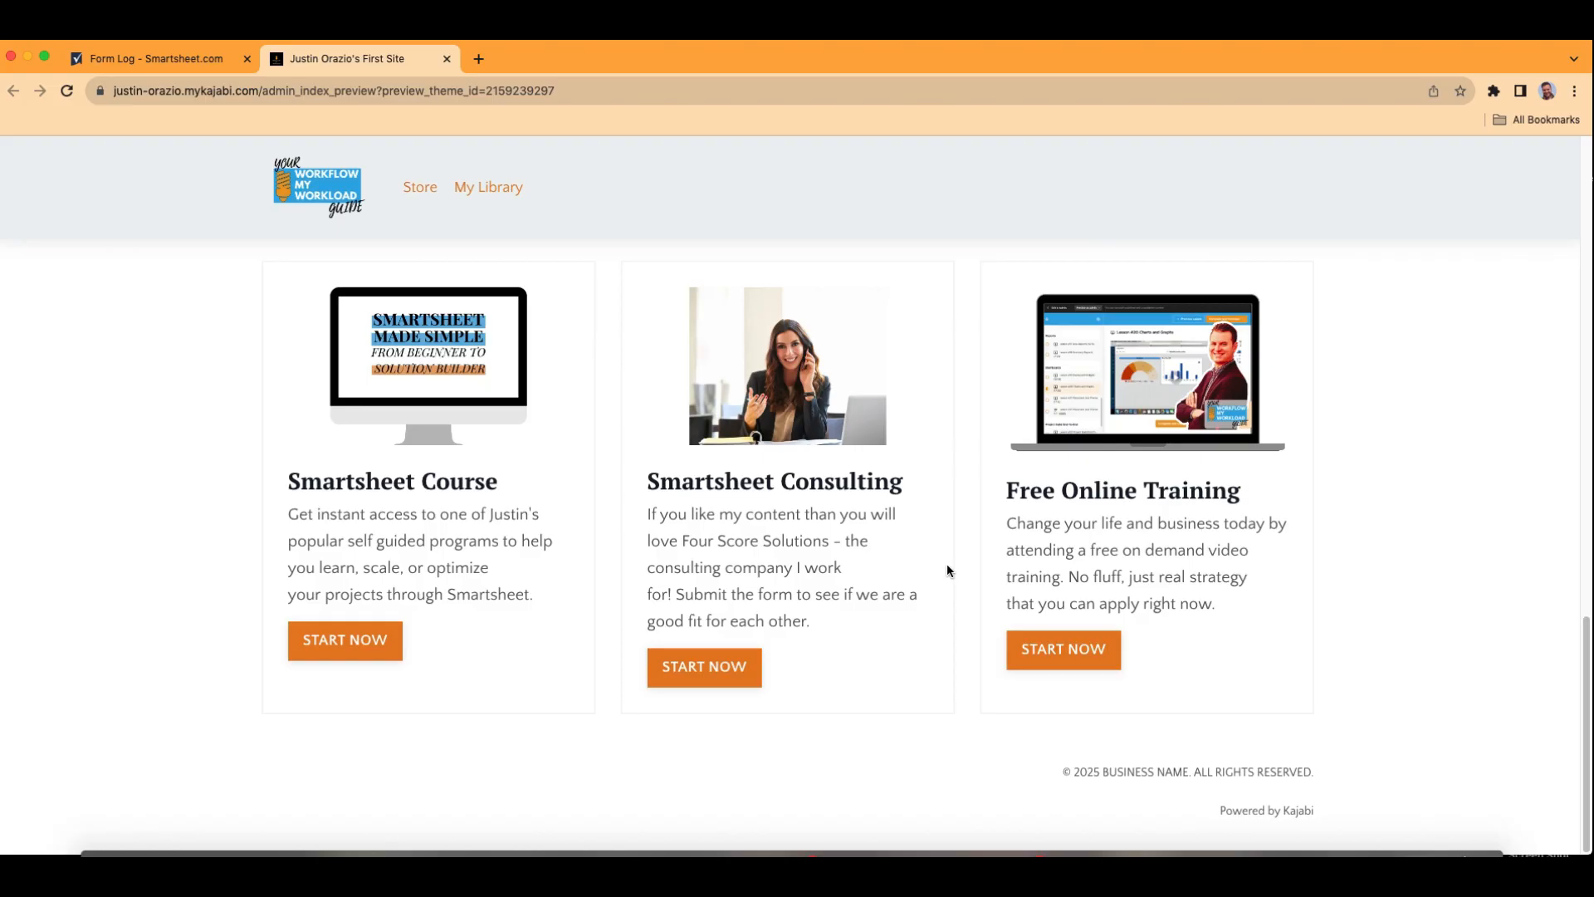
{"action": "scroll", "coordinate": [947, 565], "scroll_direction": "up", "scroll_amount": 15}
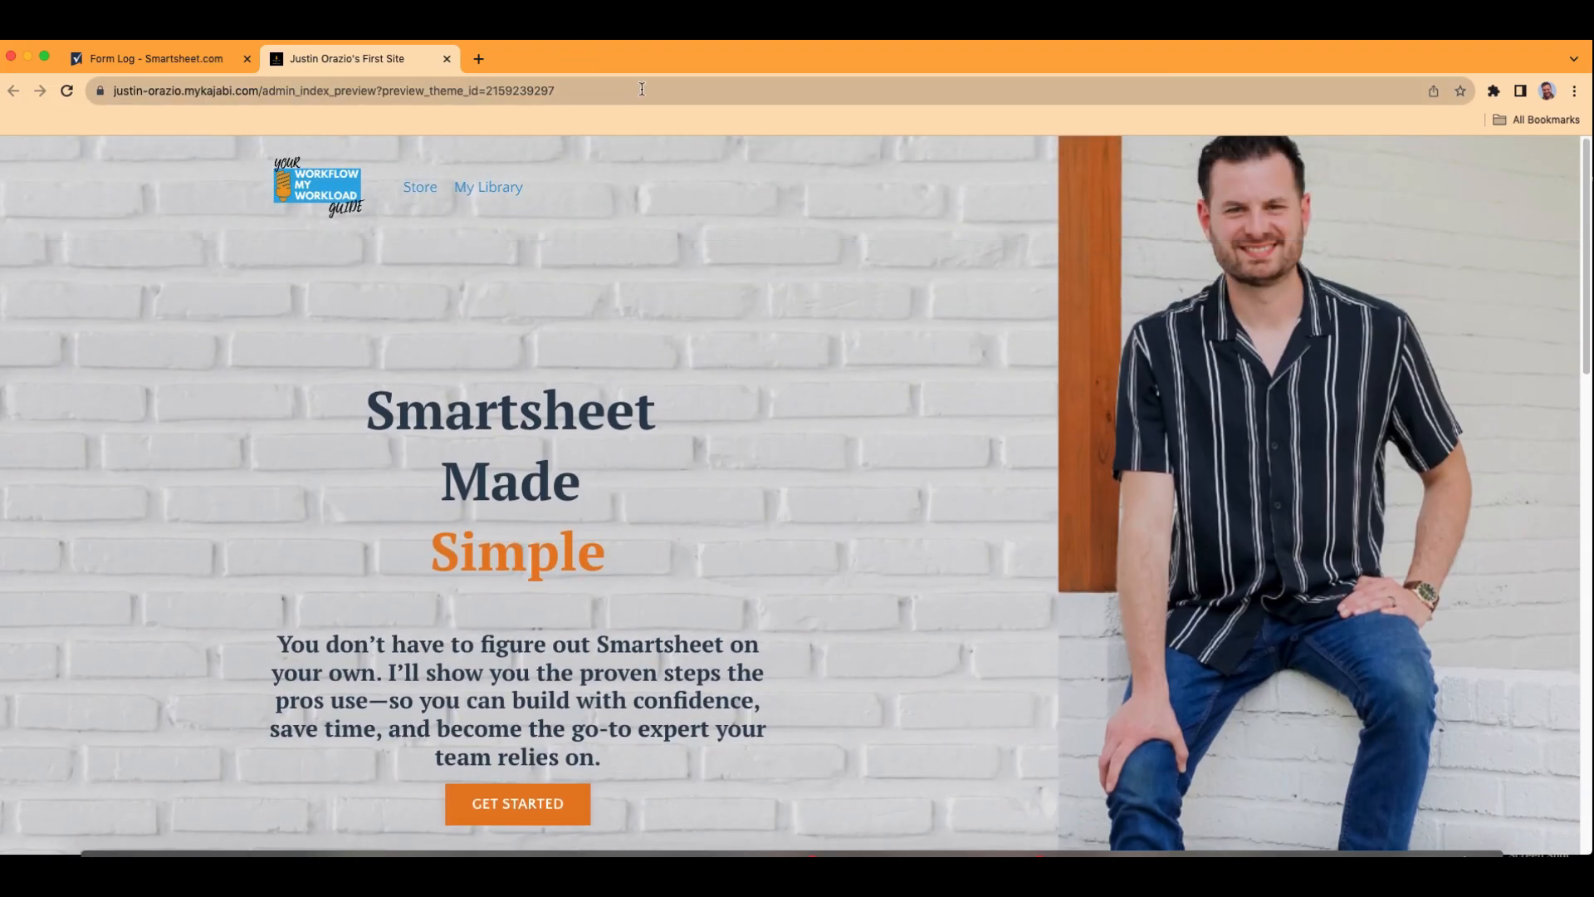
{"action": "left_click", "coordinate": [642, 89]}
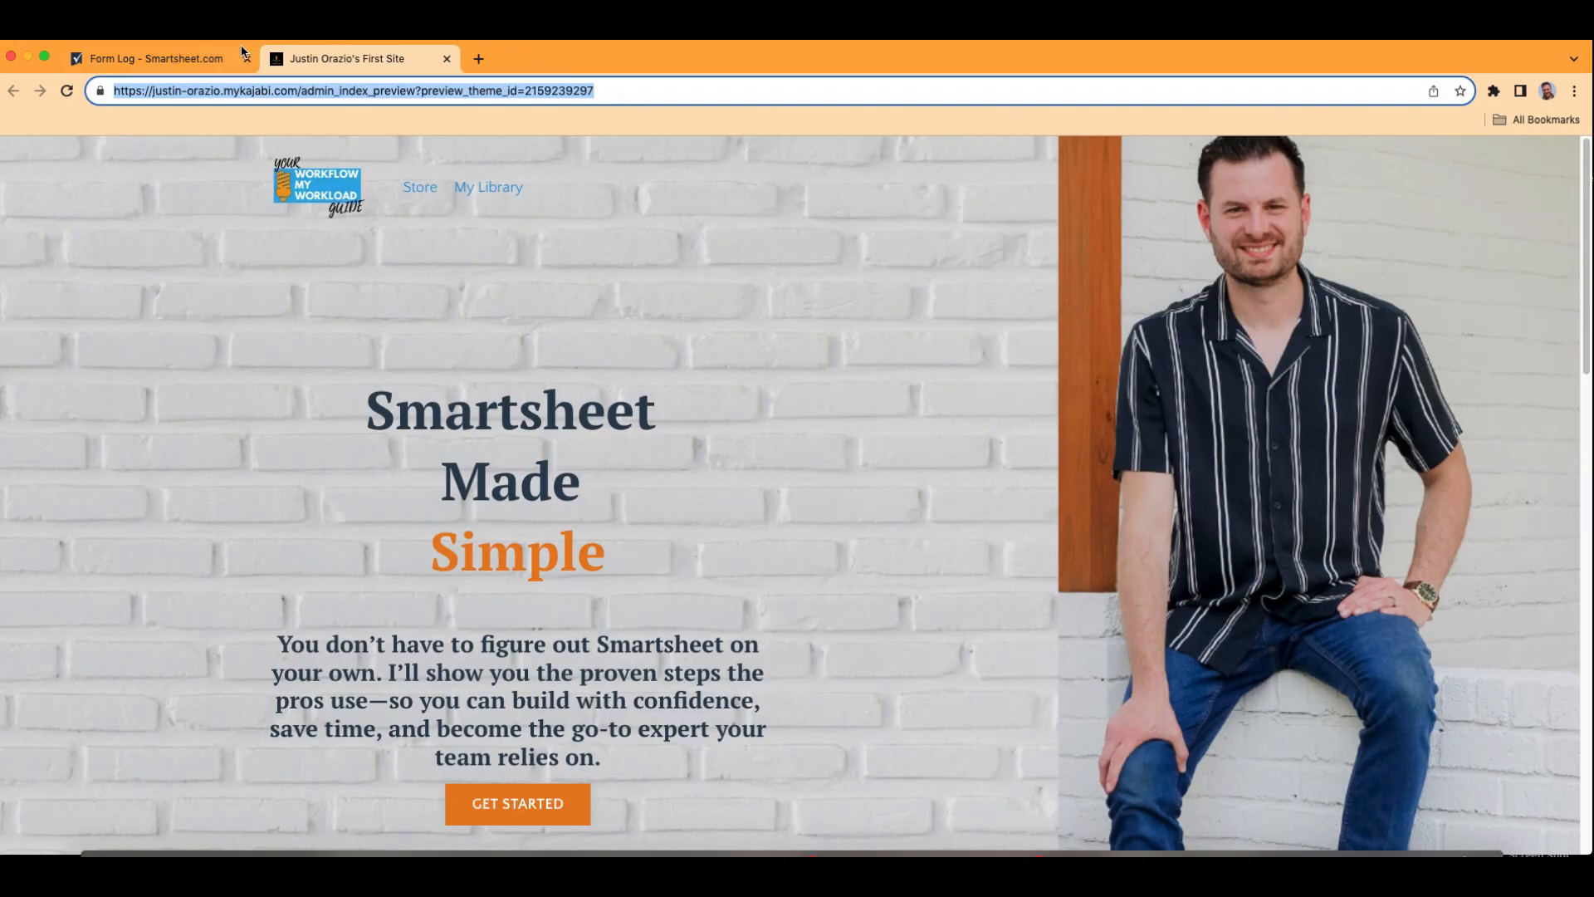
{"action": "left_click", "coordinate": [179, 53]}
{"action": "left_click", "coordinate": [1368, 442]}
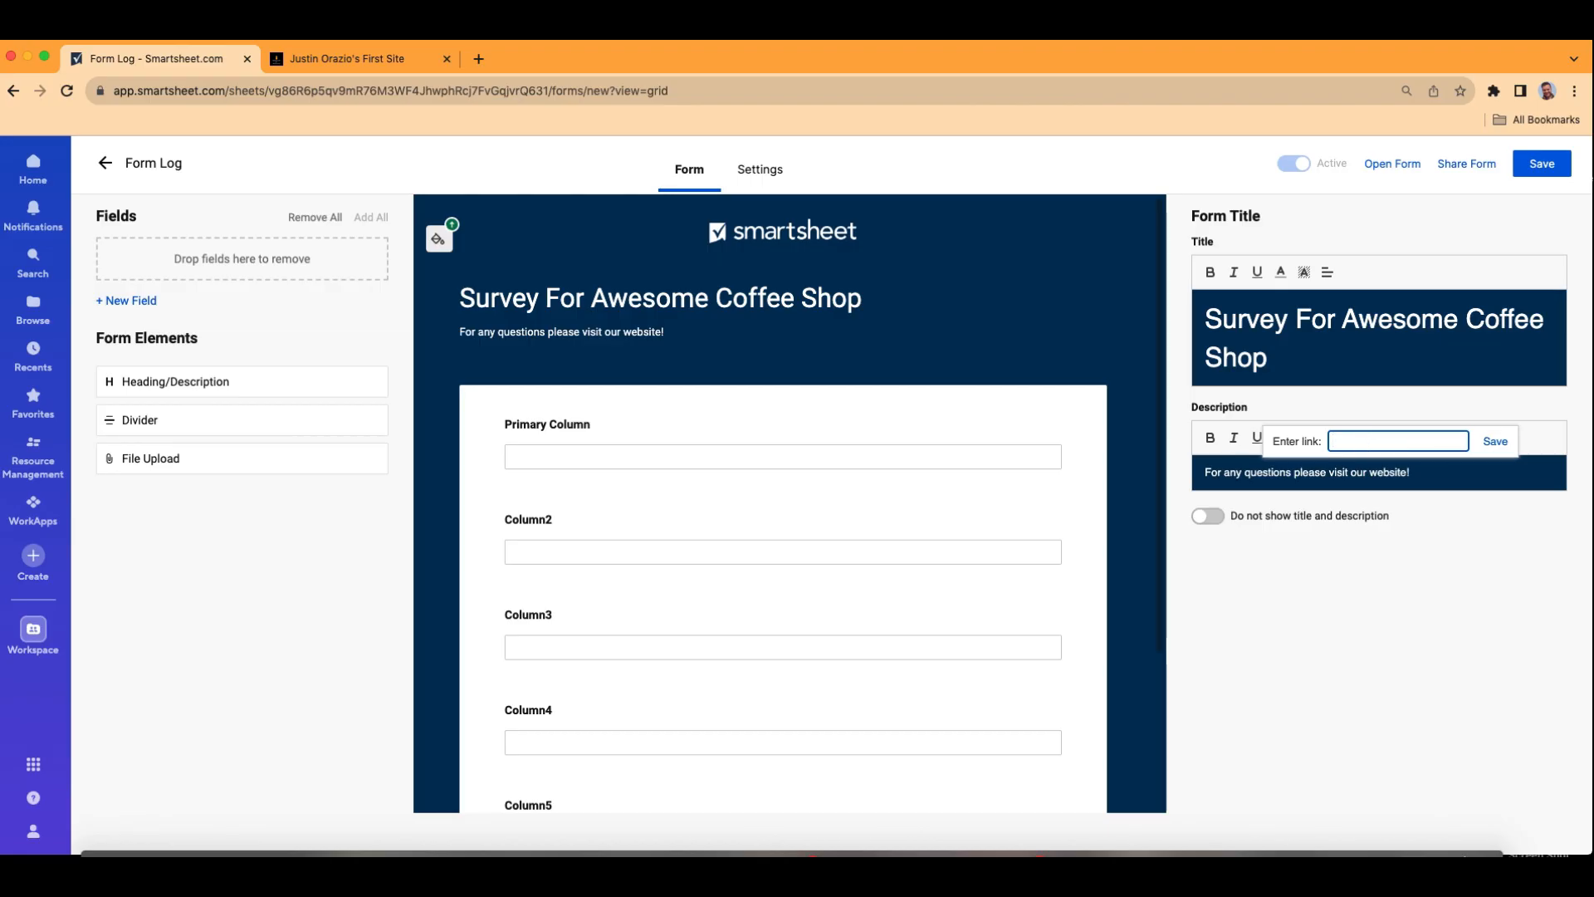
{"action": "key", "text": "super+v"}
{"action": "left_click", "coordinate": [1493, 444]}
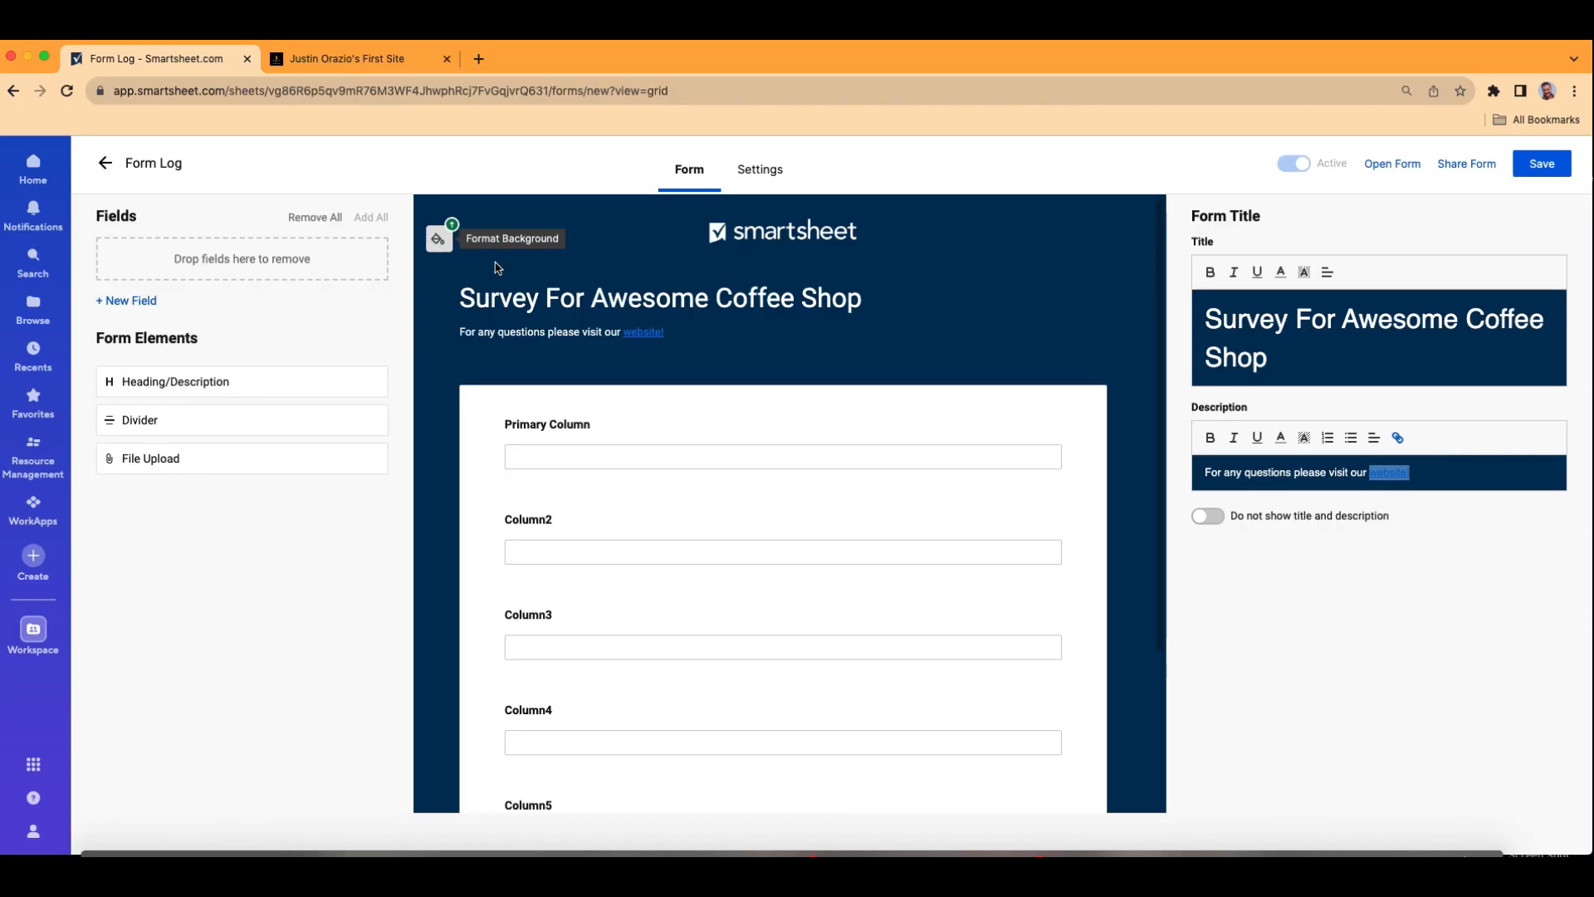
Add a Heading/Description element above the Primary Column field and set its heading to "Your Information".
{"action": "mouse_move", "coordinate": [820, 239]}
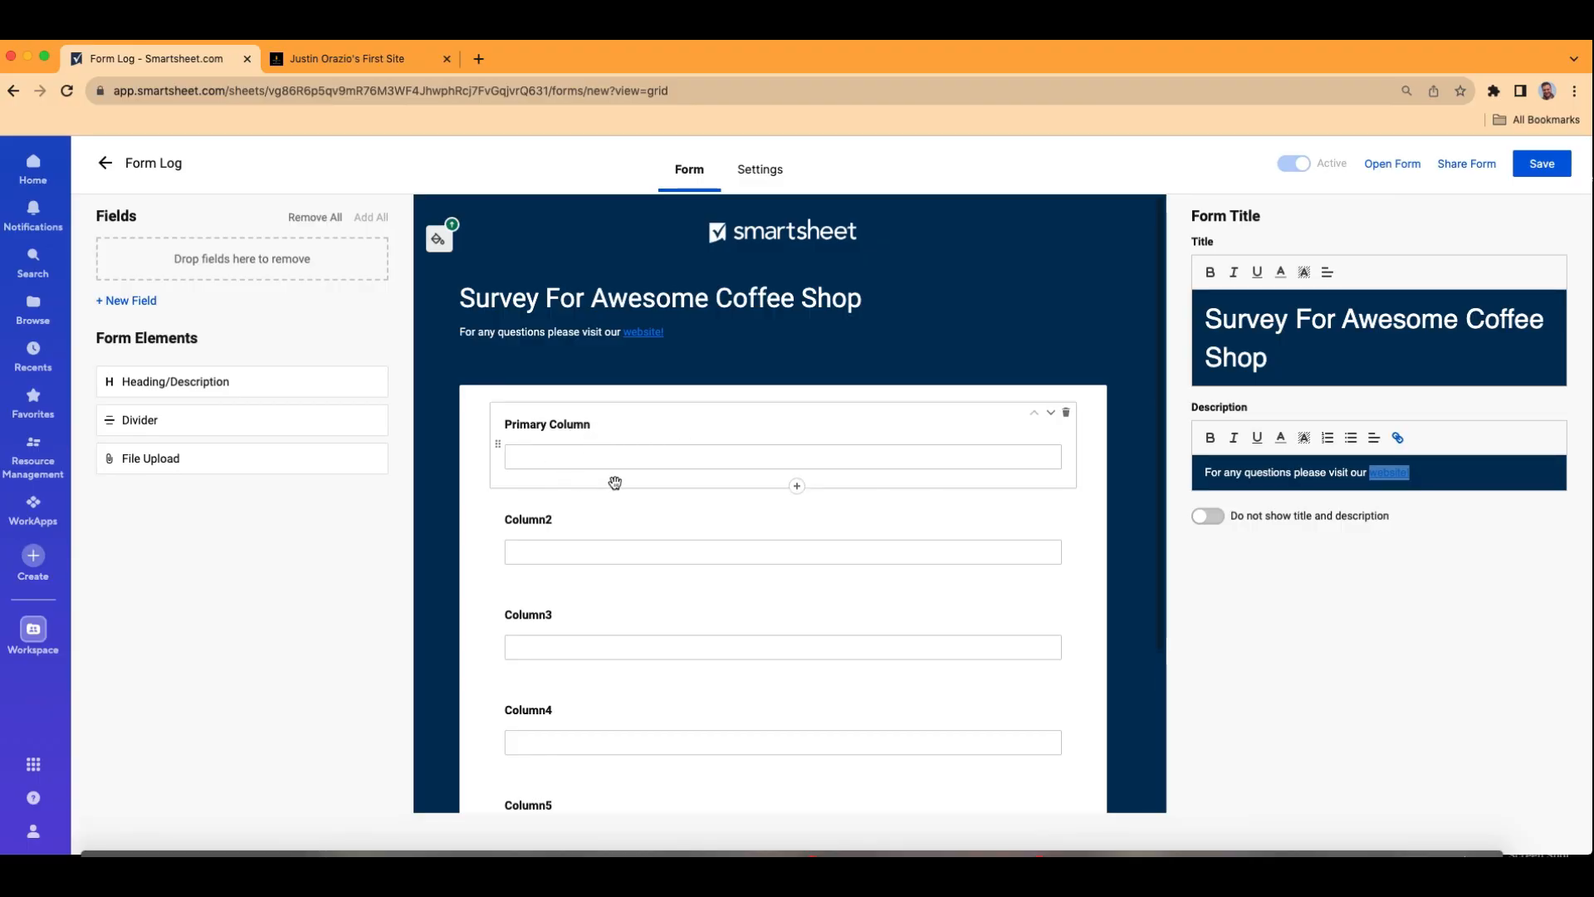
{"action": "left_click", "coordinate": [187, 389]}
{"action": "left_click_drag", "start_coordinate": [187, 389], "coordinate": [621, 438]}
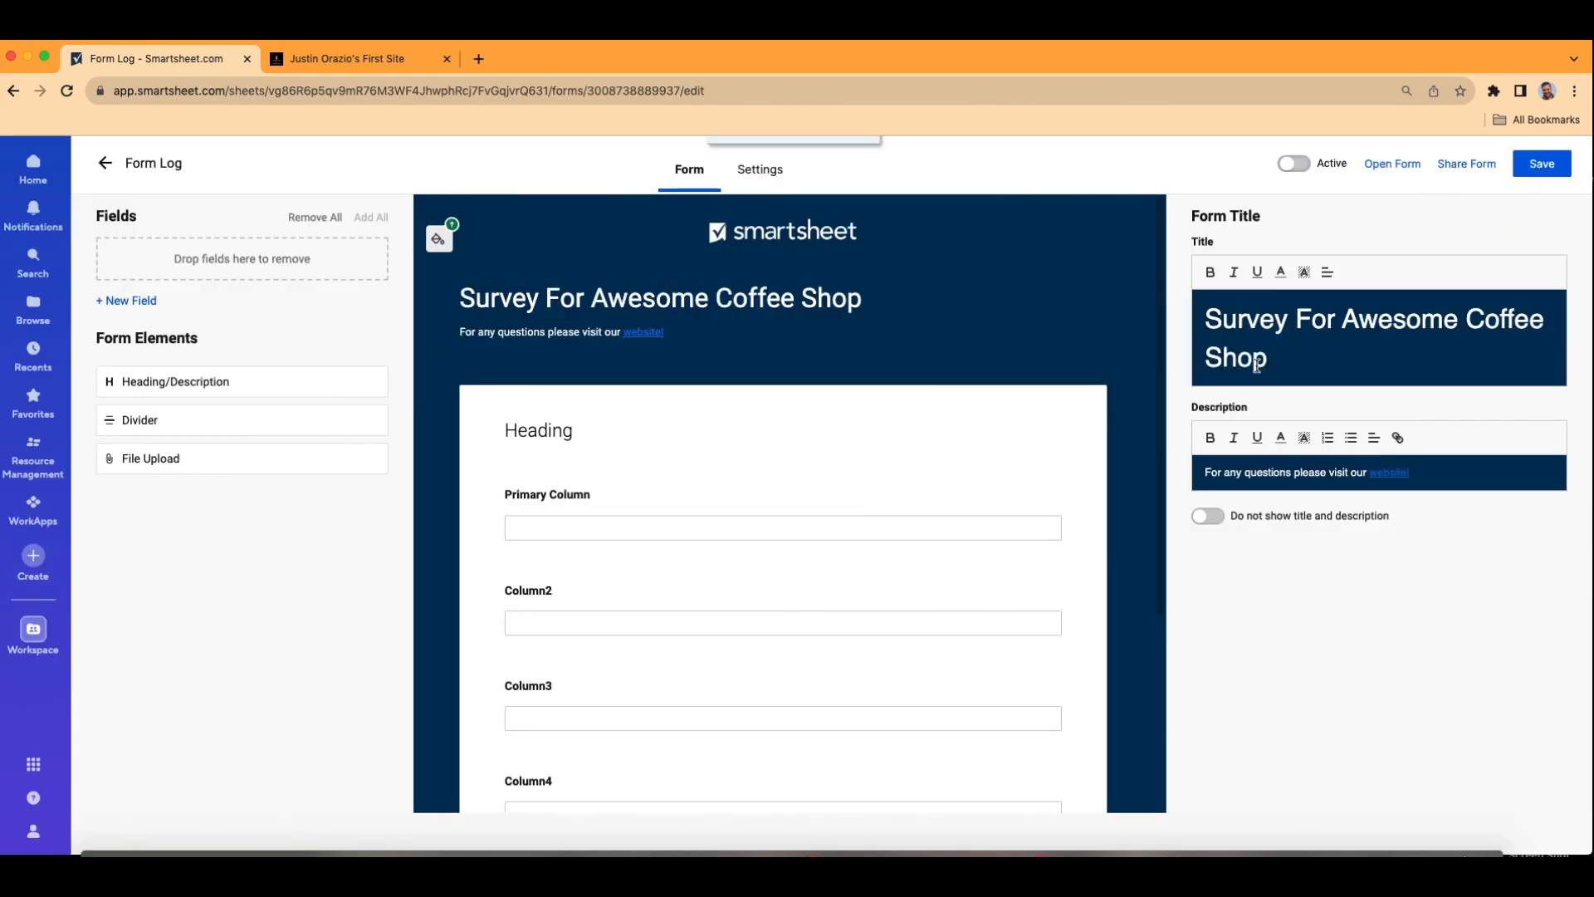
{"action": "left_click", "coordinate": [697, 449]}
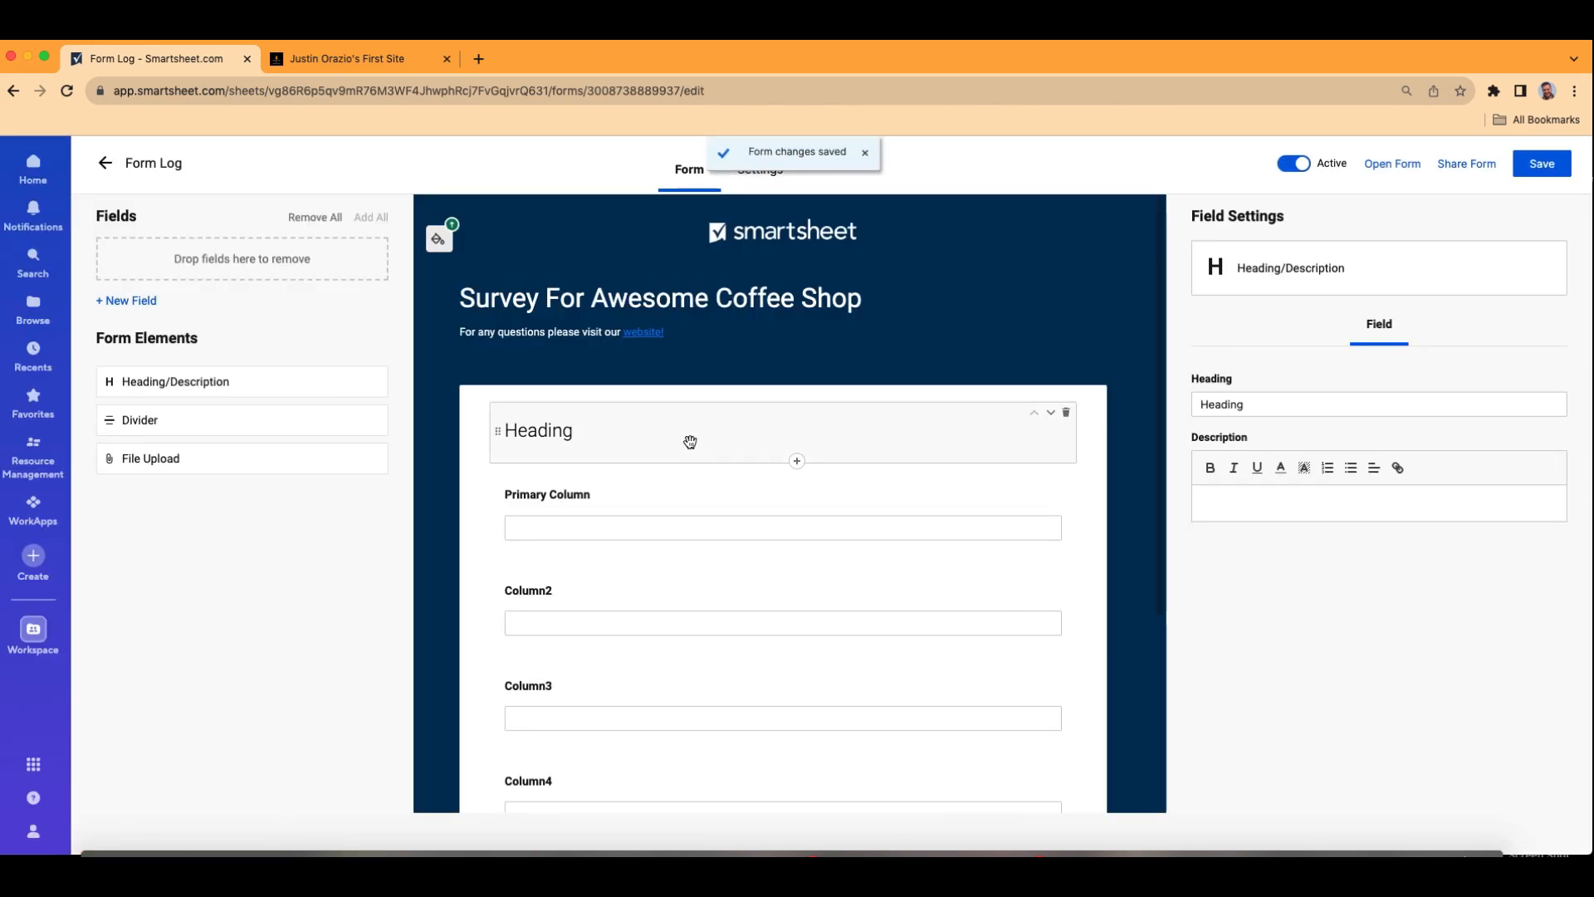
{"action": "left_click", "coordinate": [1362, 404]}
{"action": "double_click", "coordinate": [1270, 405]}
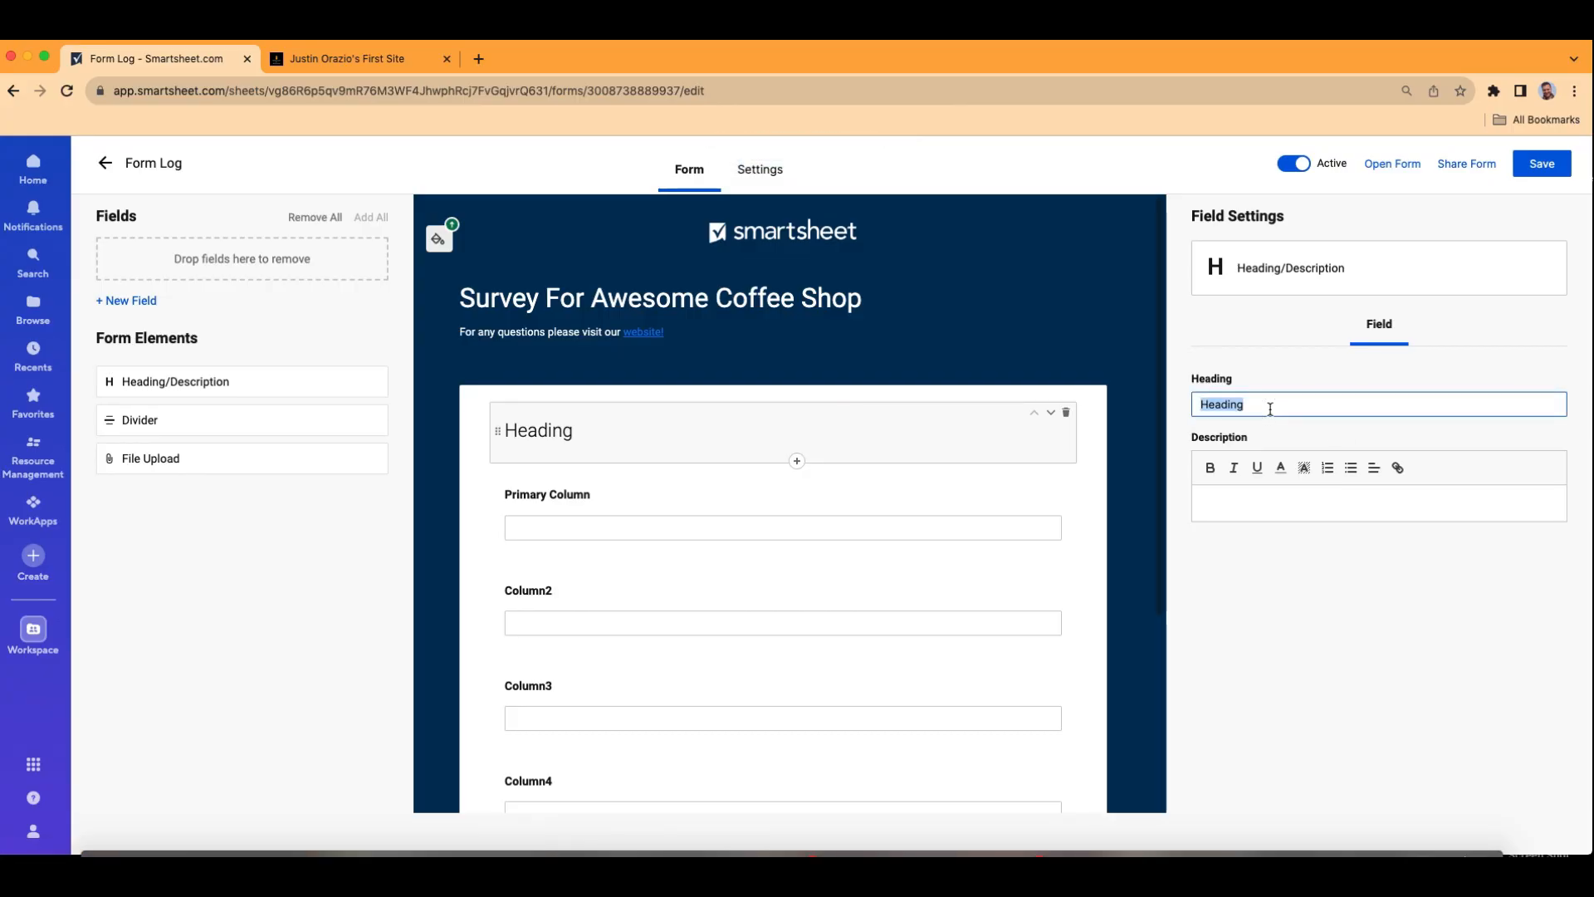
{"action": "type", "text": "Your Information"}
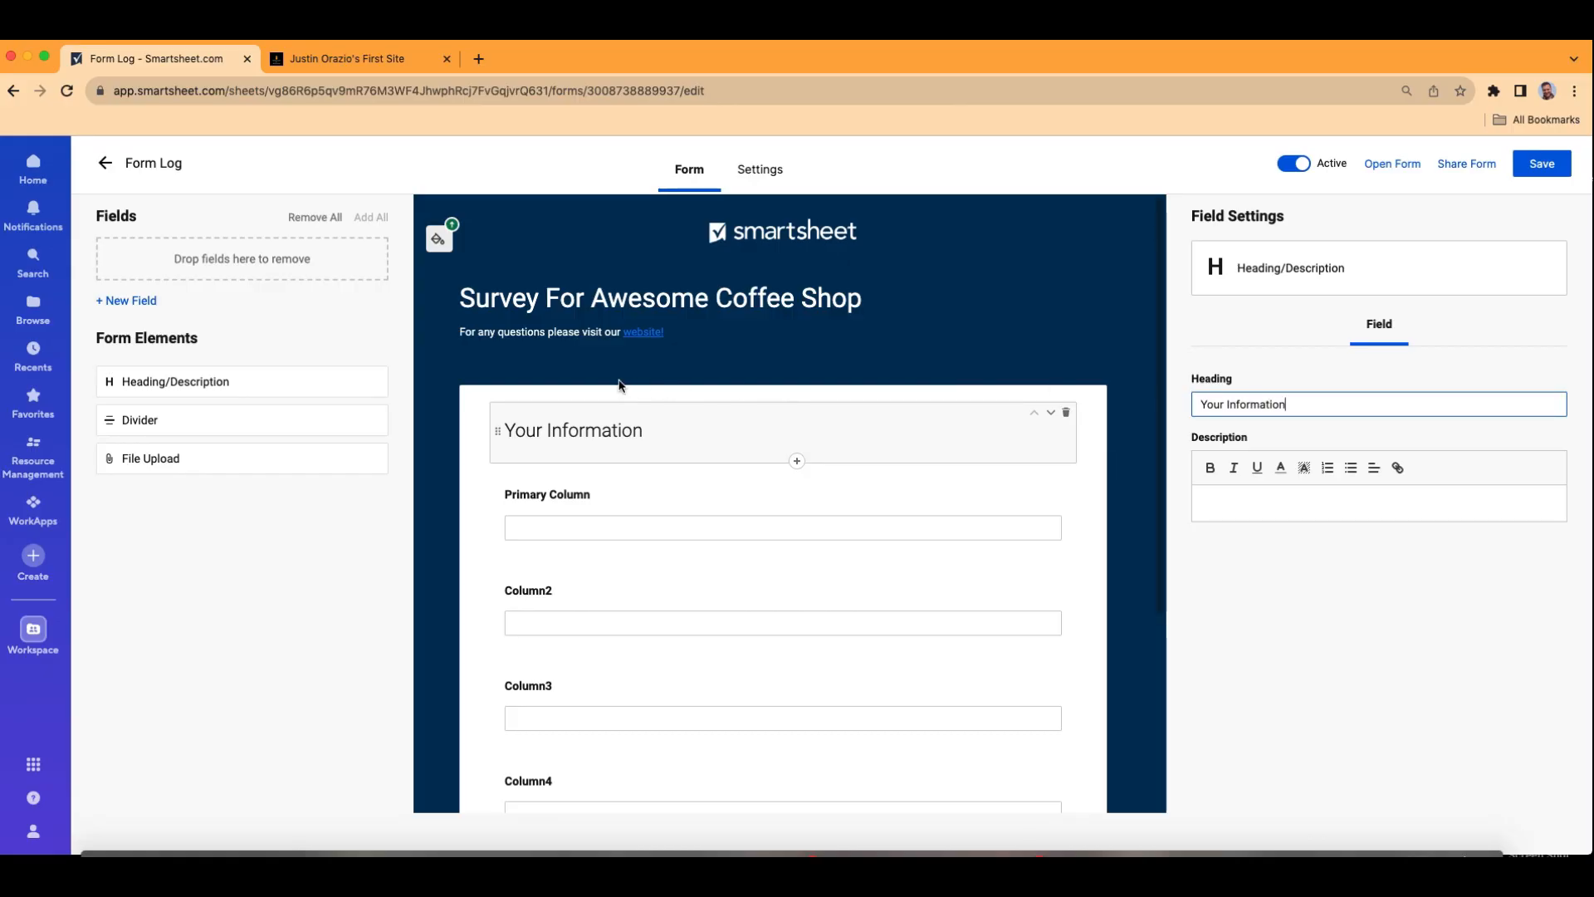
{"action": "mouse_move", "coordinate": [231, 386]}
{"action": "left_mouse_down"}
{"action": "mouse_move", "coordinate": [684, 448]}
{"action": "mouse_move", "coordinate": [255, 384]}
{"action": "left_mouse_up"}
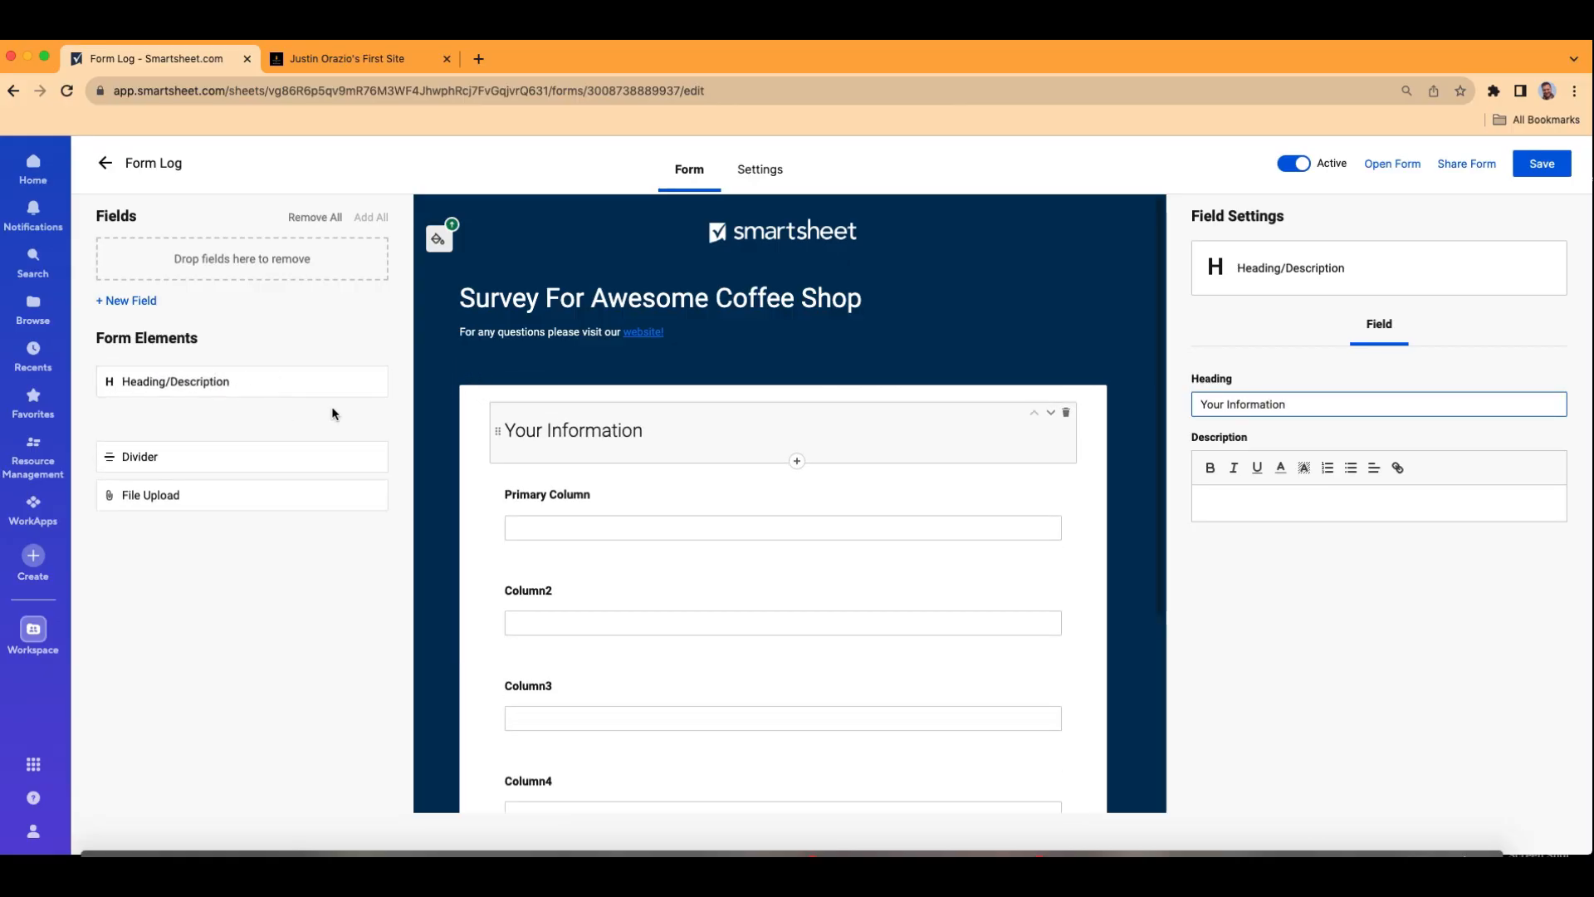
{"action": "left_click", "coordinate": [377, 387]}
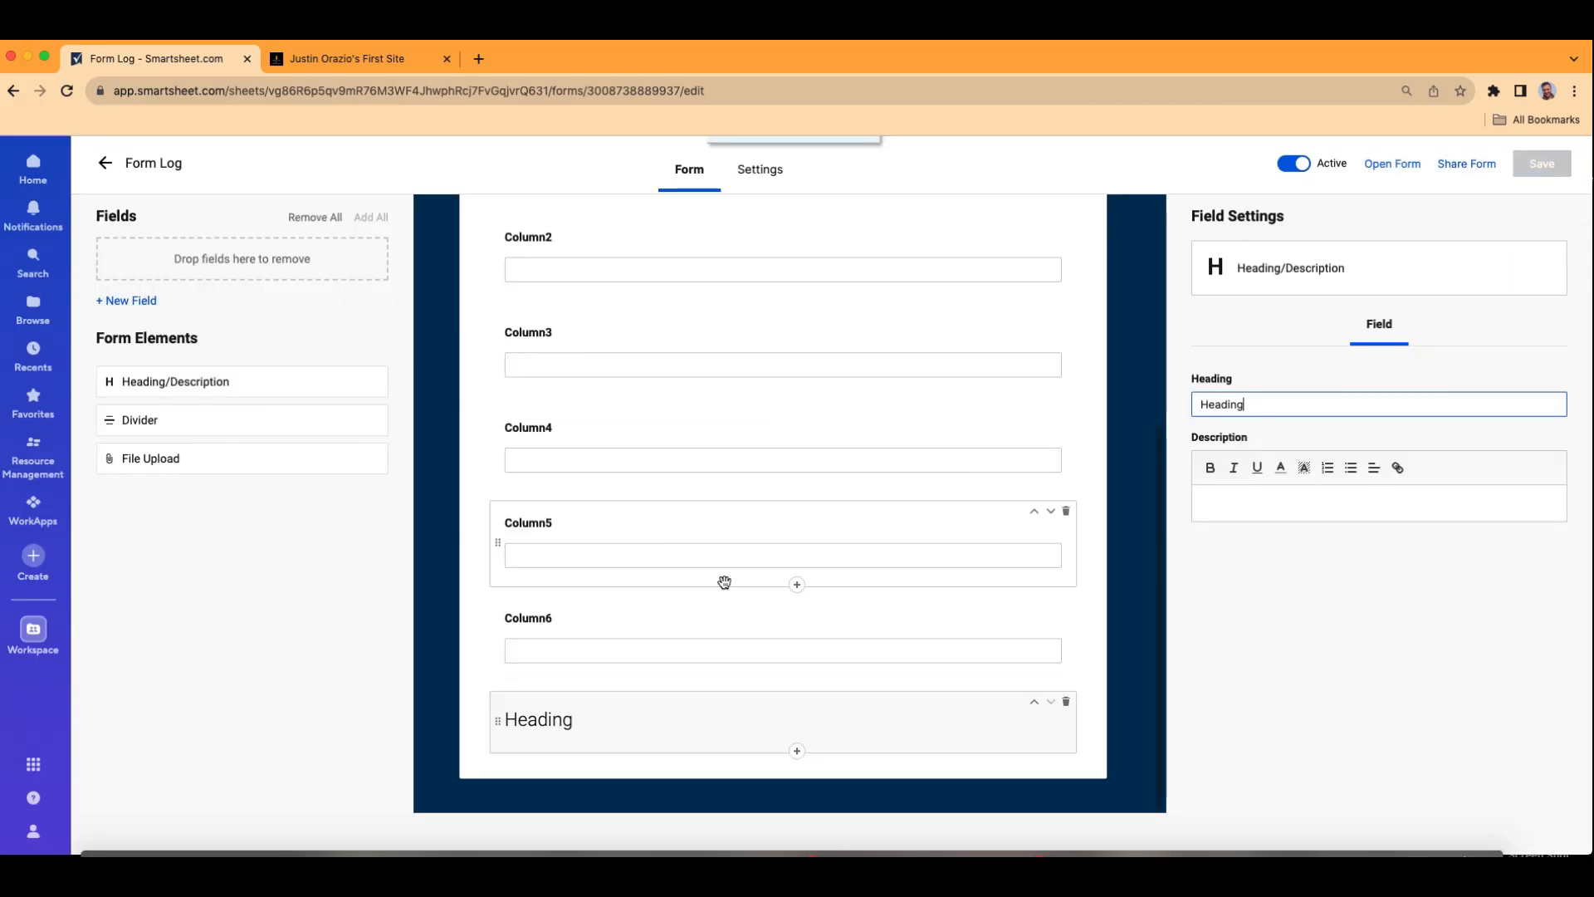
{"action": "left_click", "coordinate": [1067, 705]}
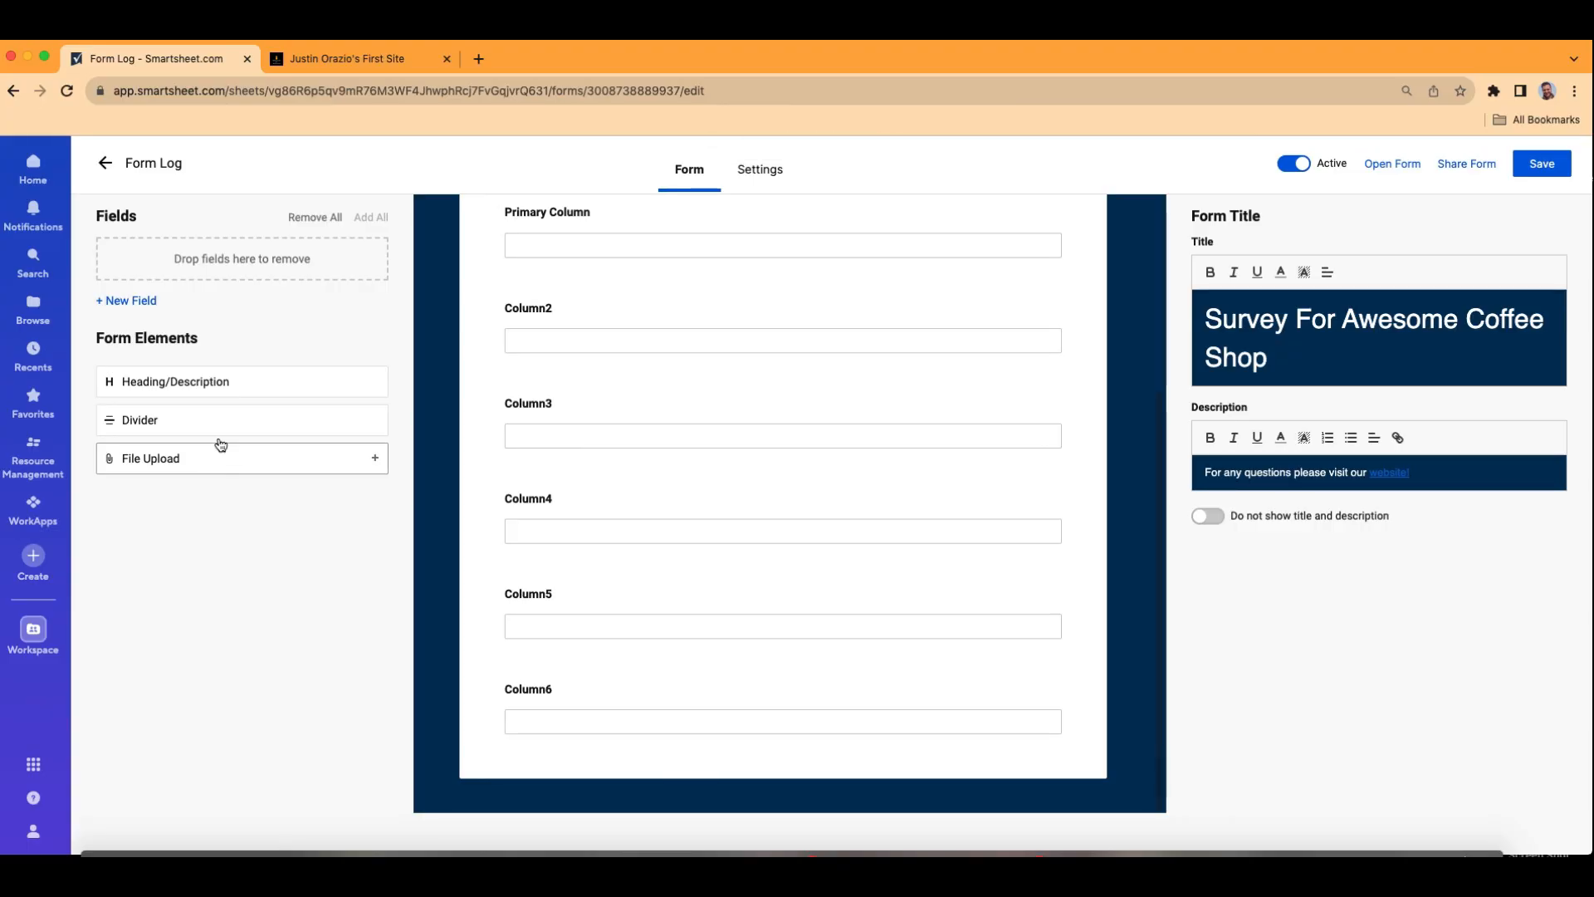
Add a File Upload element at the end of the form and save the form.
{"action": "left_click", "coordinate": [189, 460]}
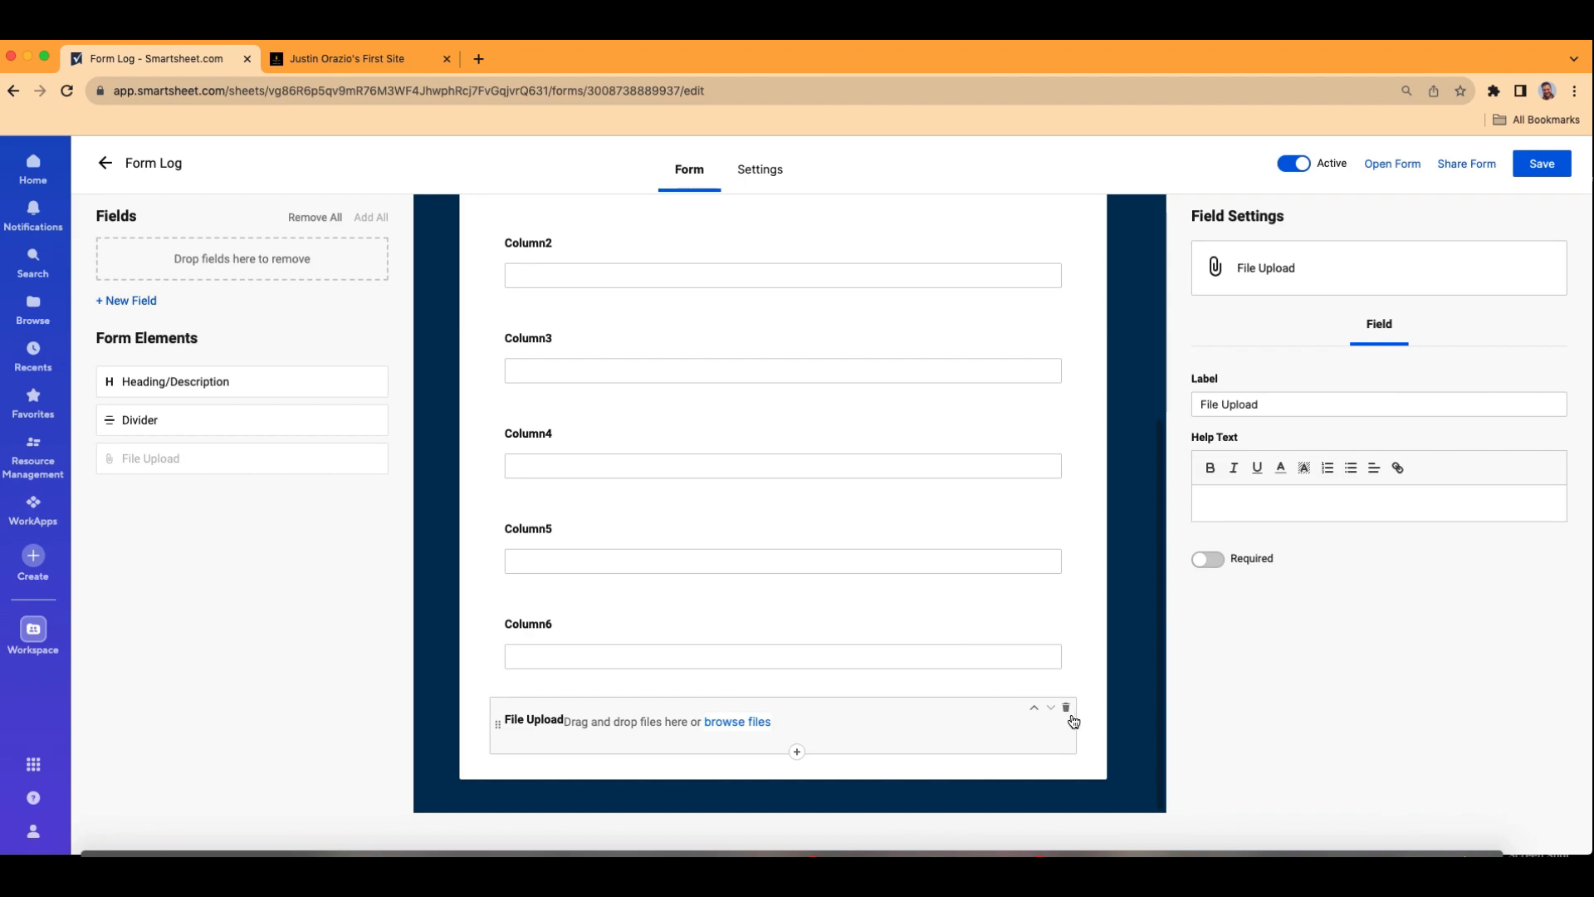
{"action": "scroll", "coordinate": [913, 622], "scroll_direction": "up", "scroll_amount": 5}
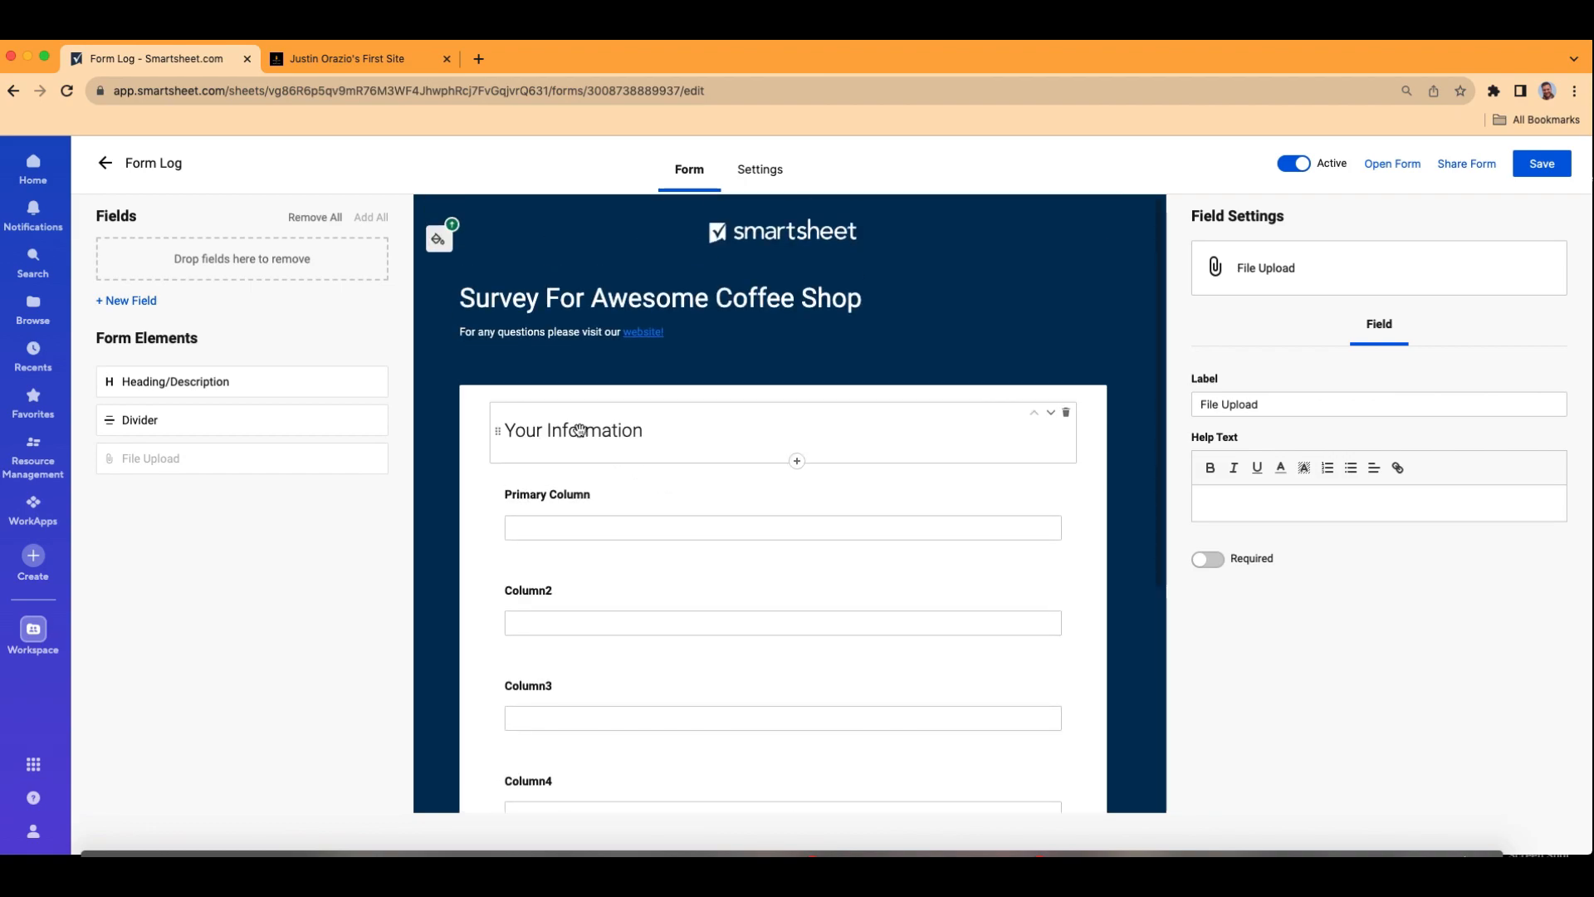
{"action": "left_click", "coordinate": [664, 497]}
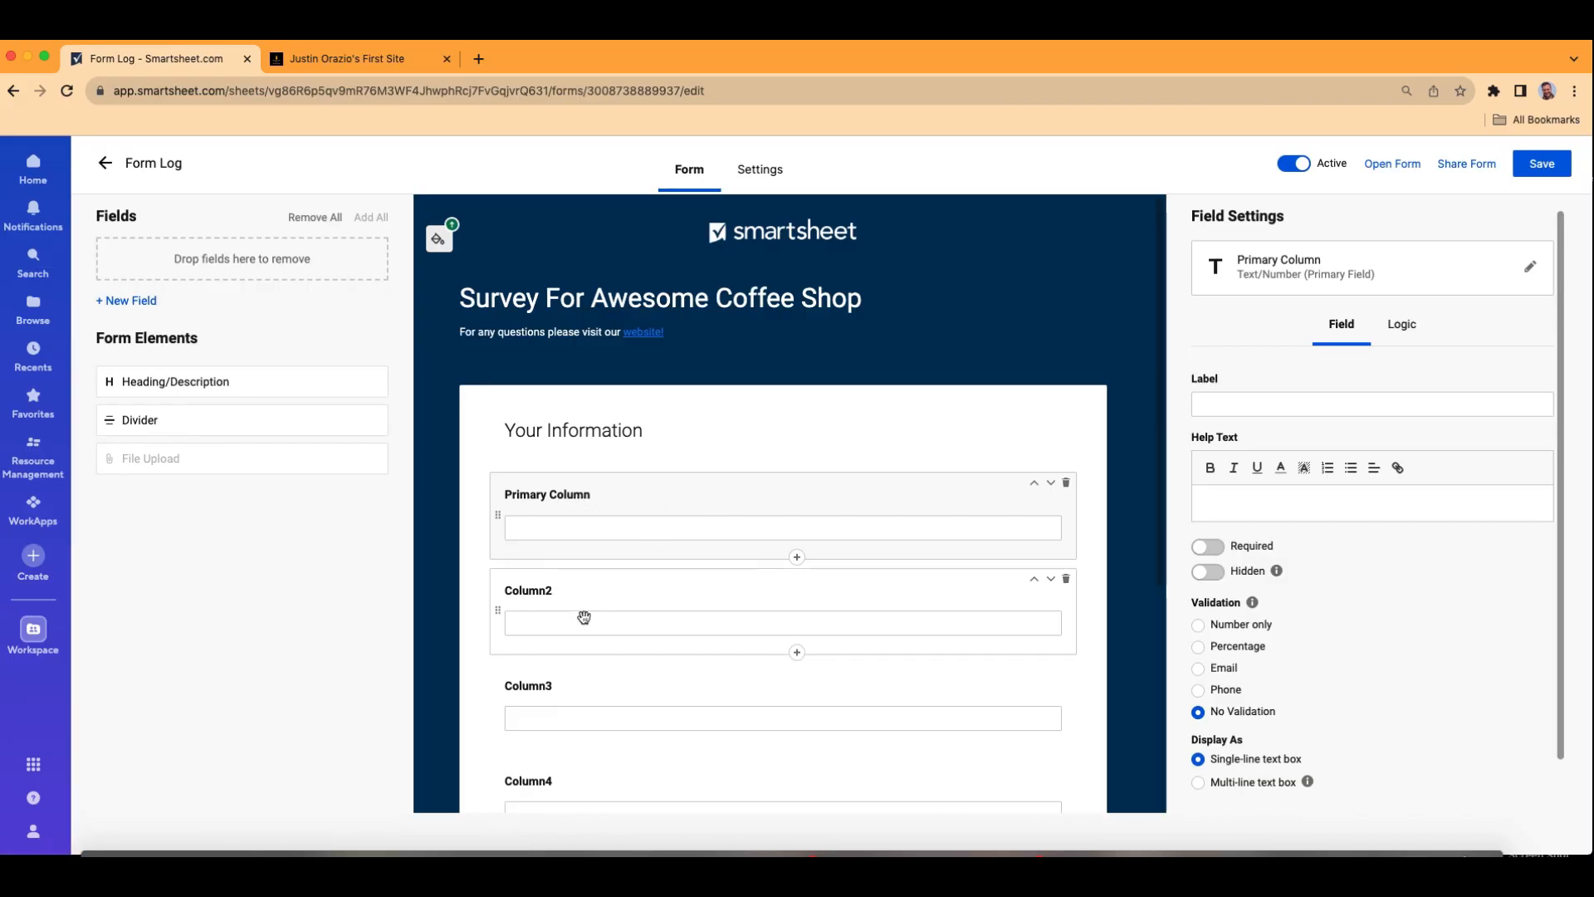
{"action": "left_click", "coordinate": [1550, 171]}
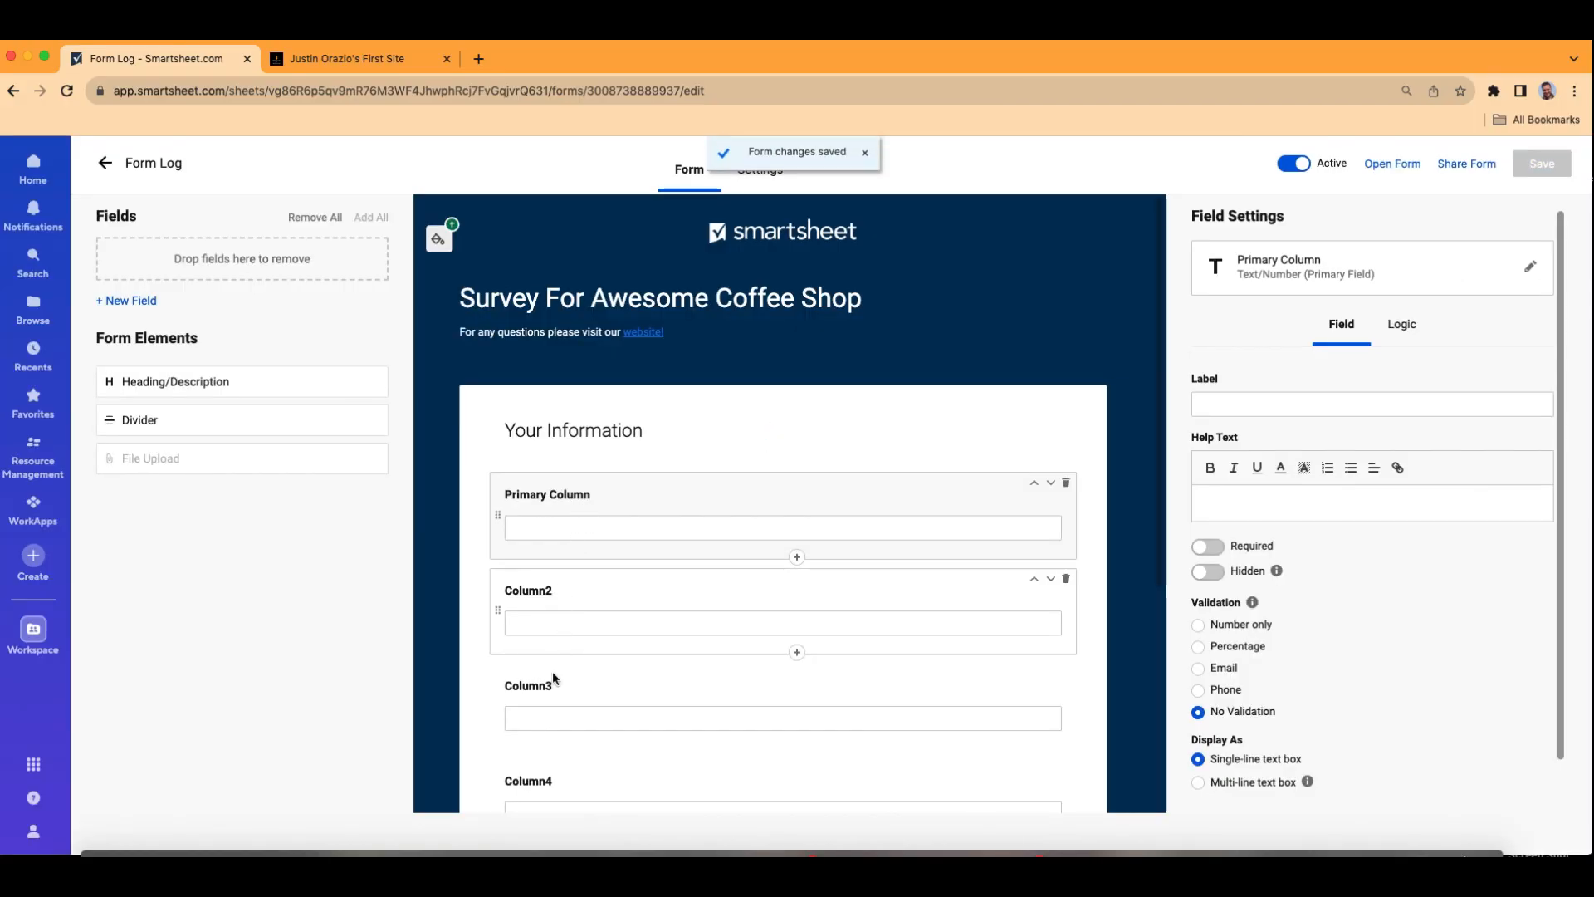
Return to the Form Log sheet's columns and open the management list of its forms.
{"action": "left_click", "coordinate": [157, 163]}
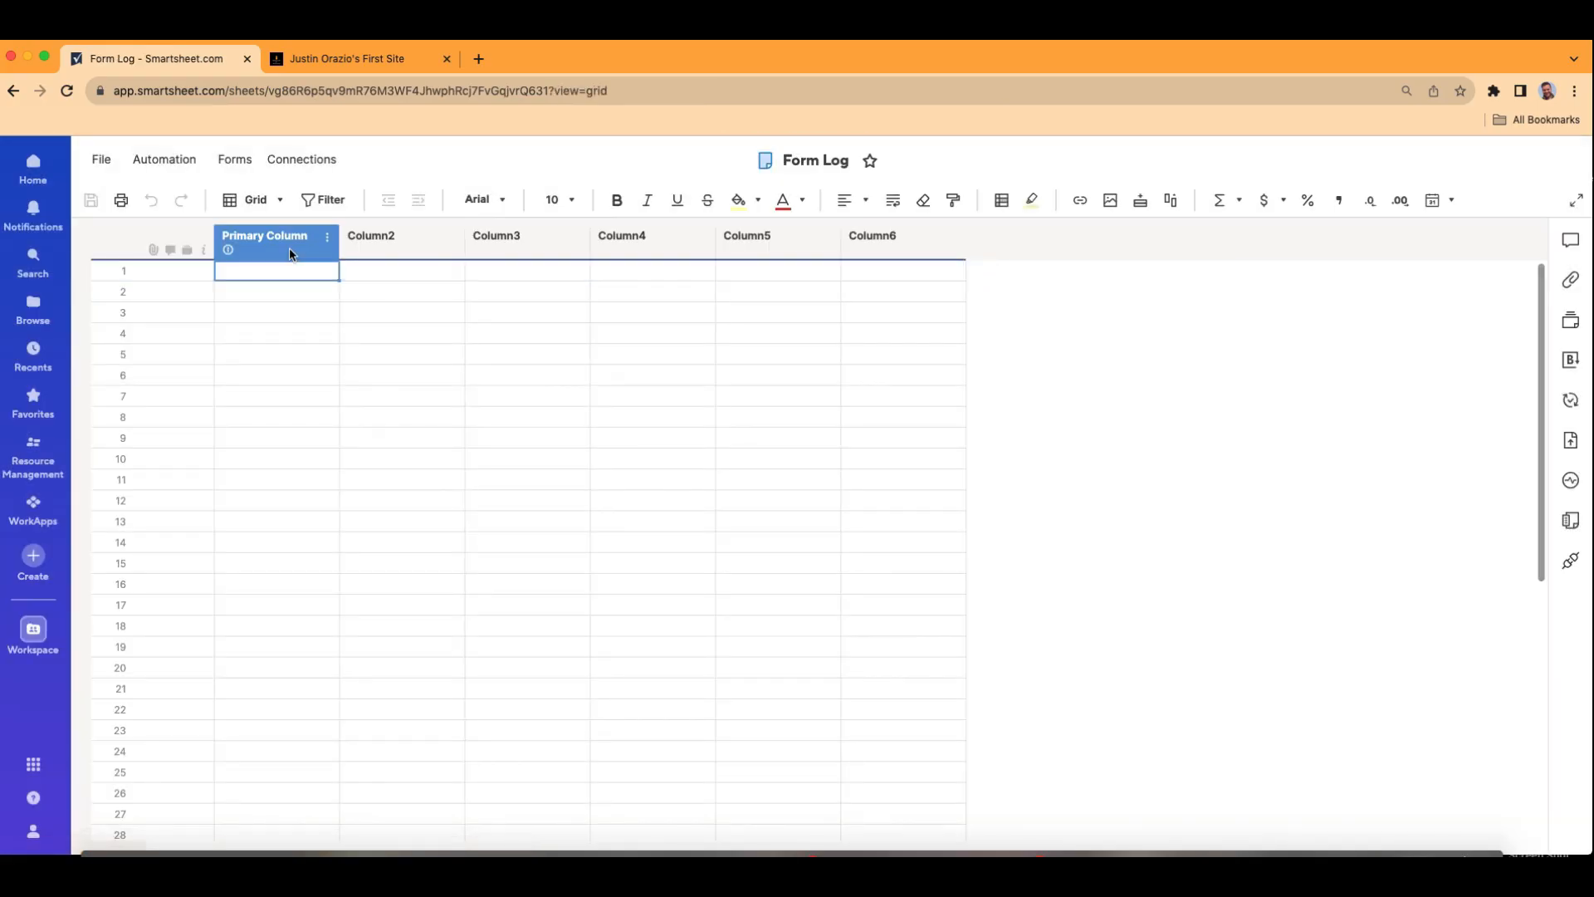
{"action": "left_click", "coordinate": [289, 247]}
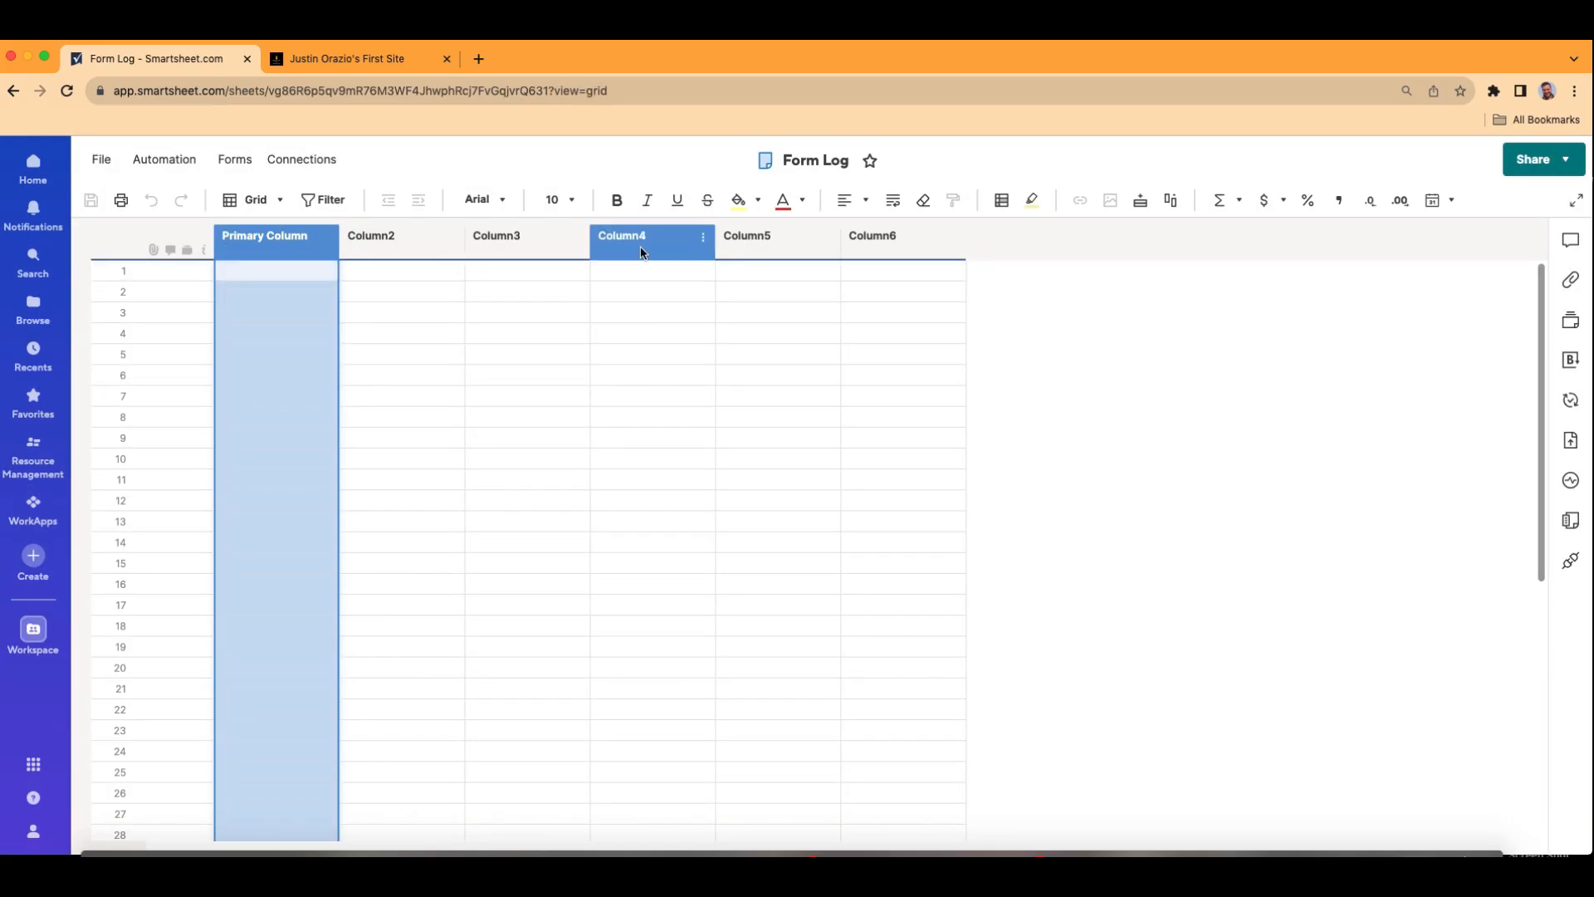
{"action": "left_click", "coordinate": [234, 161]}
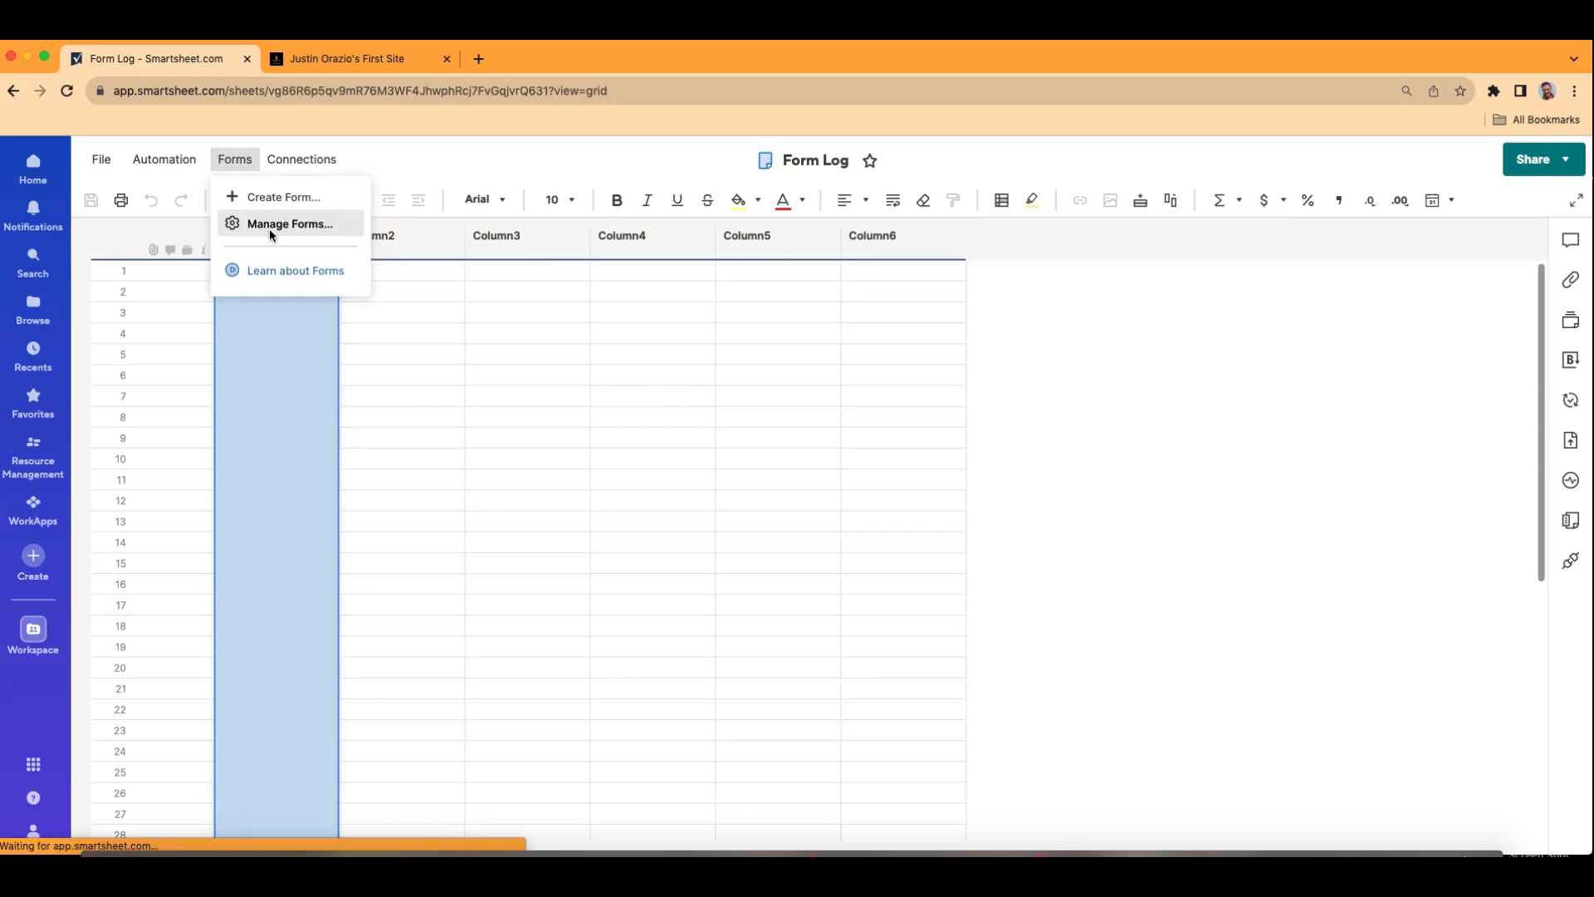
{"action": "left_click", "coordinate": [269, 227]}
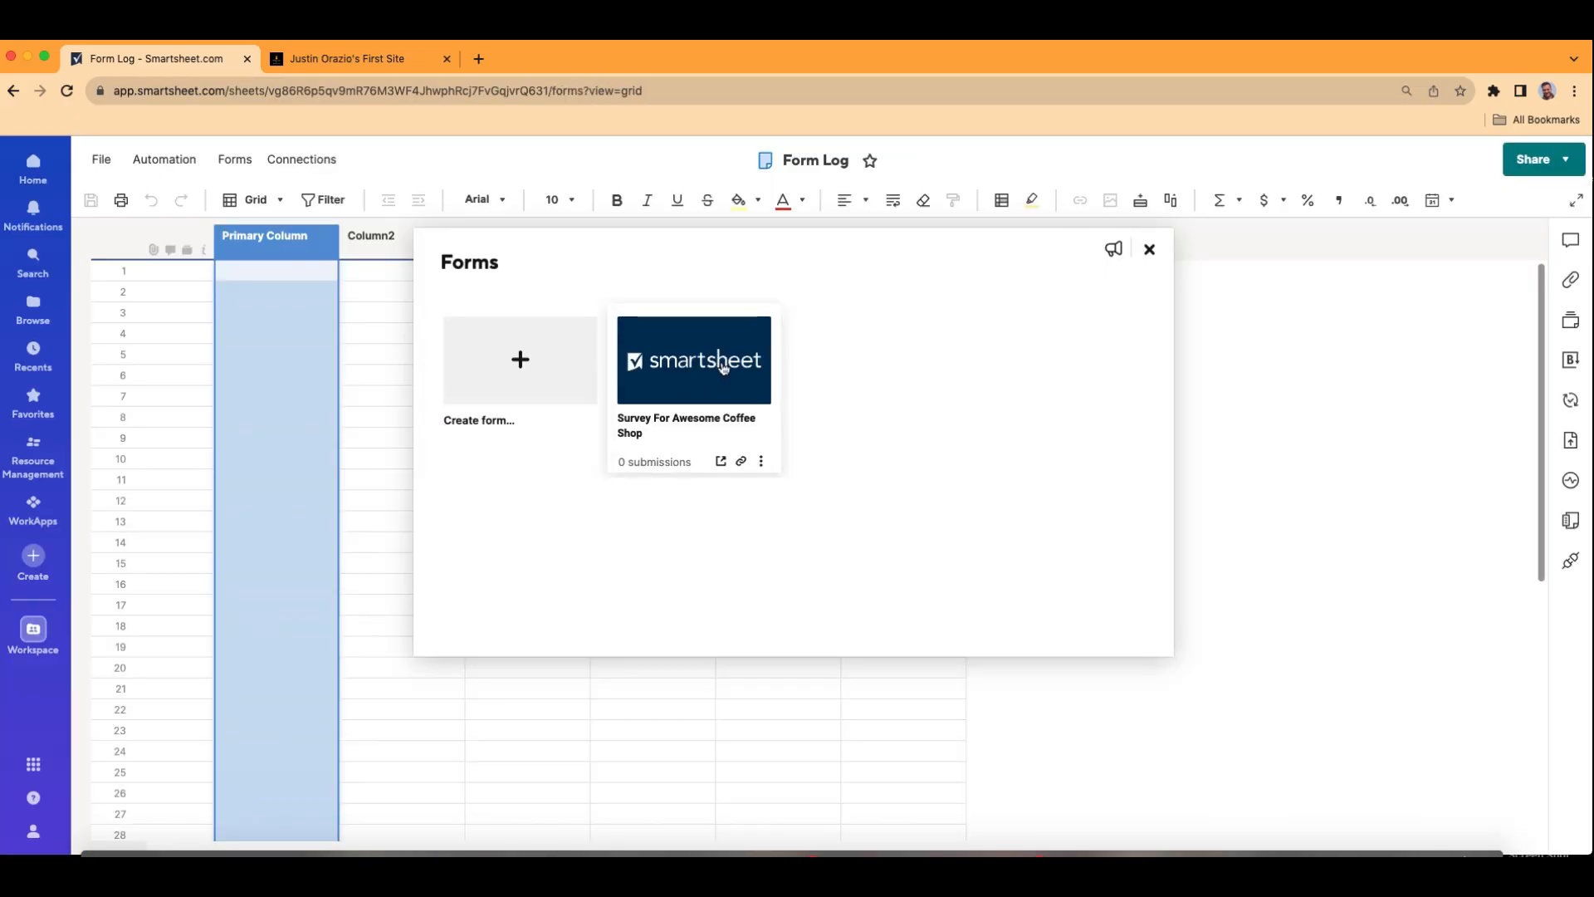
Open the Survey For Awesome Coffee Shop form, rename its Primary Column field to "Customer Name" and label it "Your Name".
{"action": "left_click", "coordinate": [698, 356]}
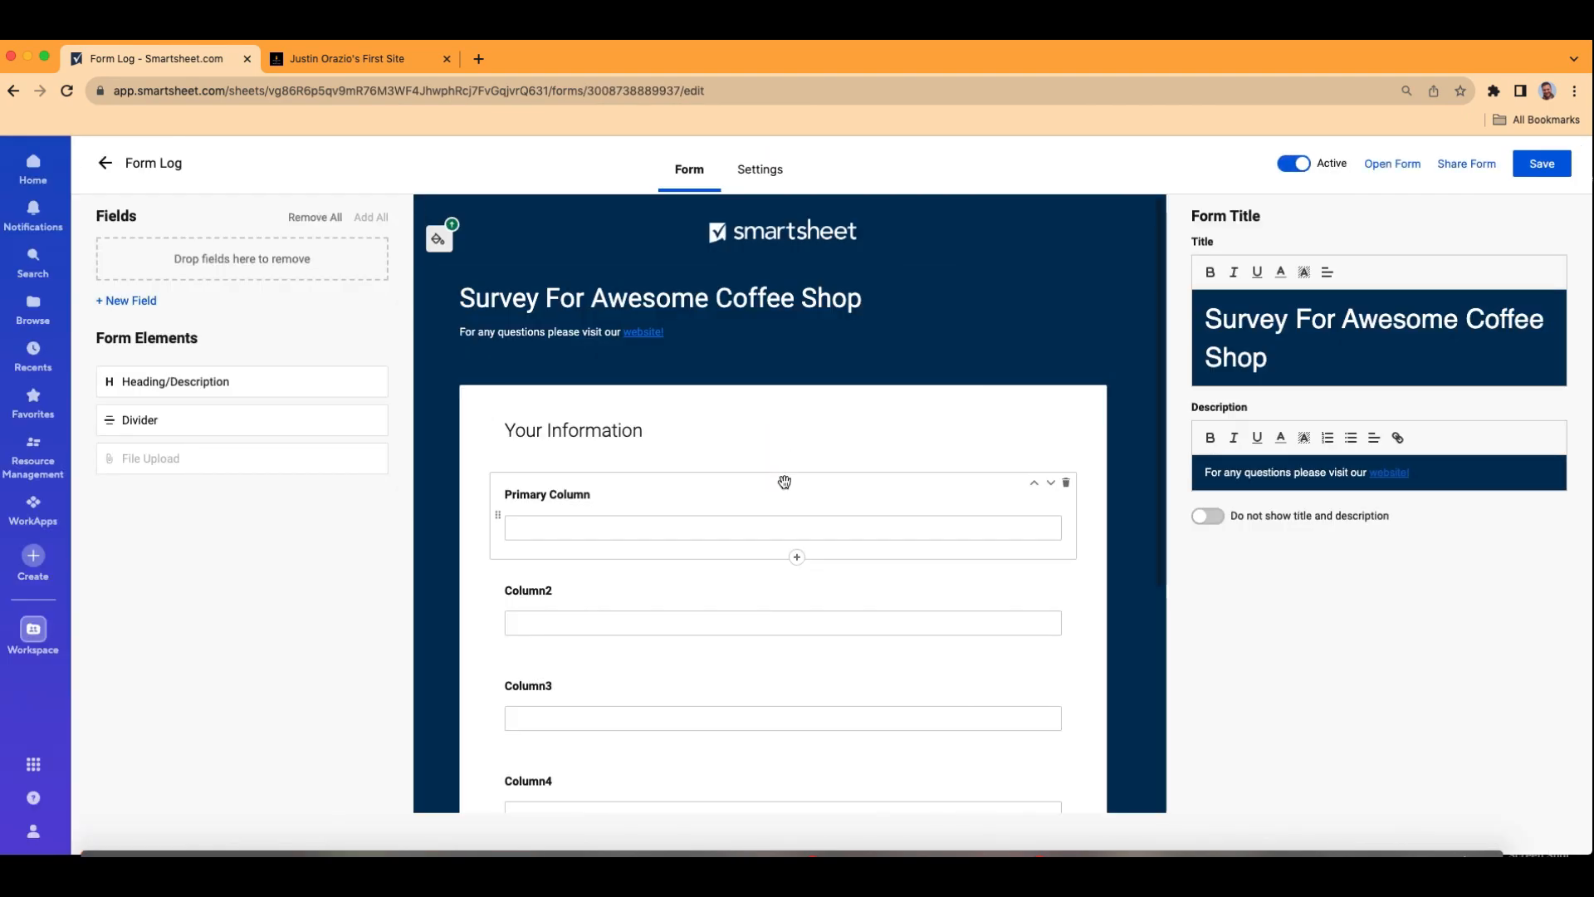
{"action": "scroll", "coordinate": [772, 469], "scroll_direction": "down", "scroll_amount": 1}
{"action": "left_click", "coordinate": [732, 468]}
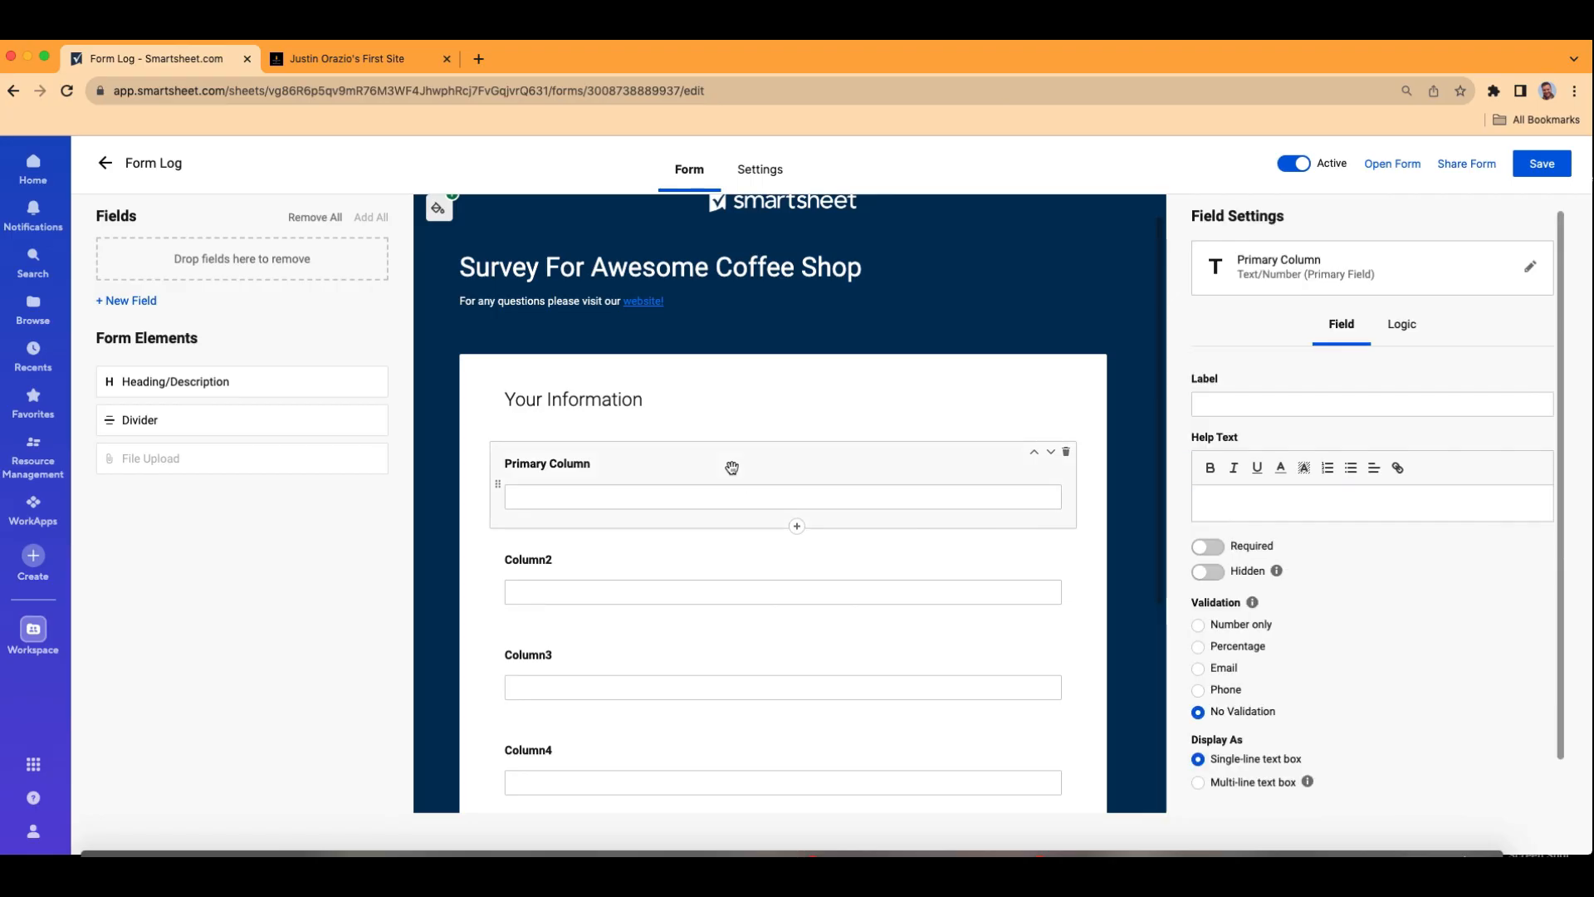
{"action": "left_click", "coordinate": [1334, 265]}
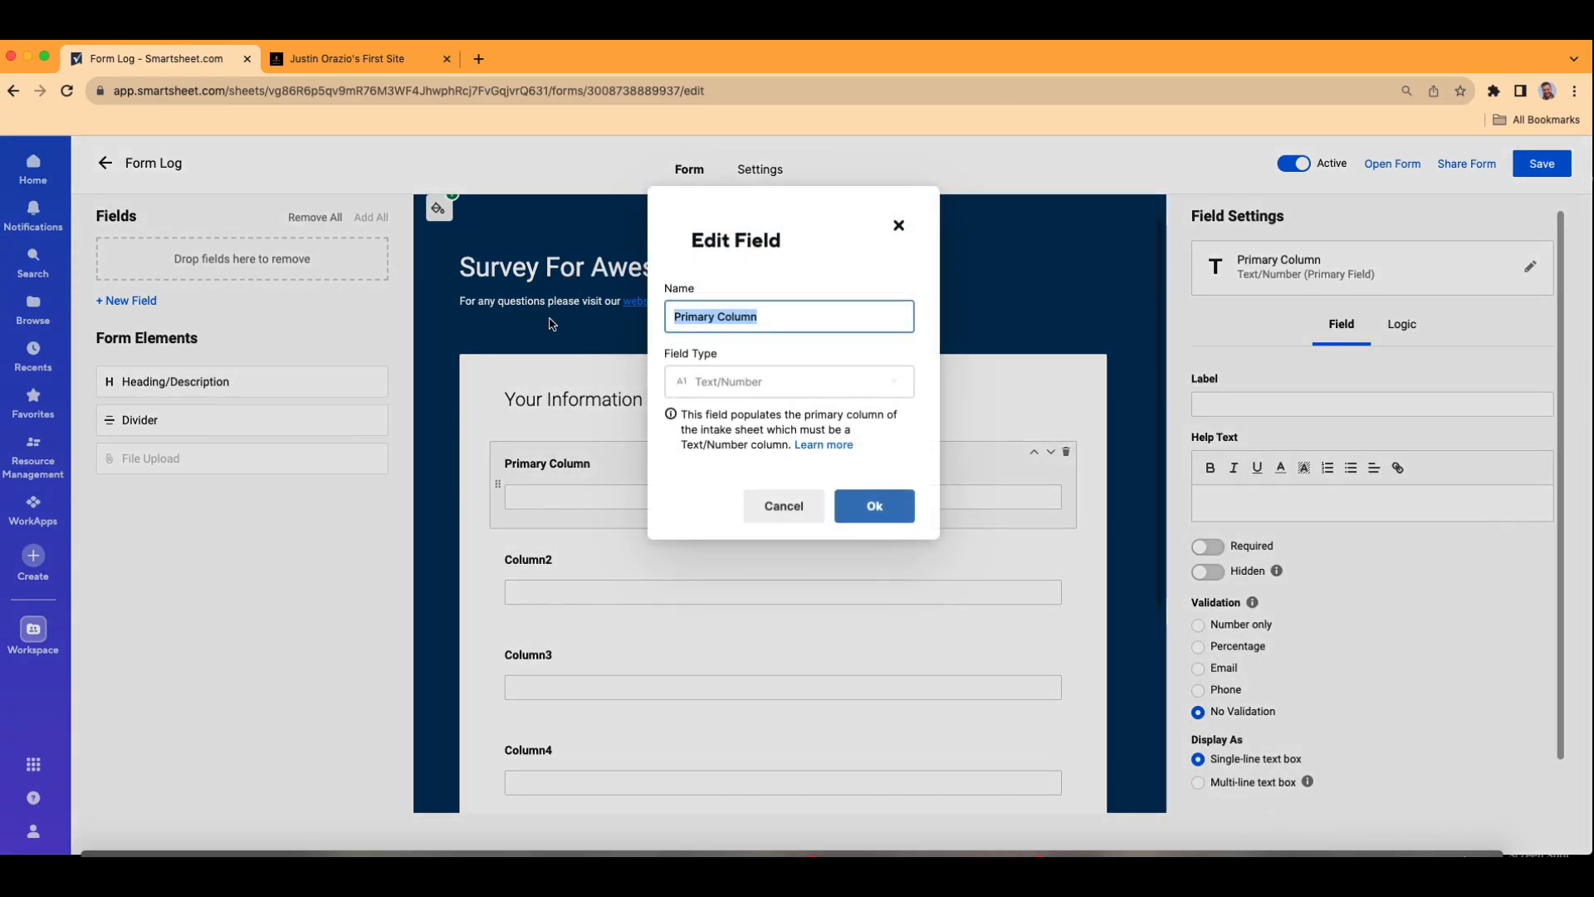
{"action": "type", "text": "Customer NaME"}
{"action": "left_click", "coordinate": [878, 508]}
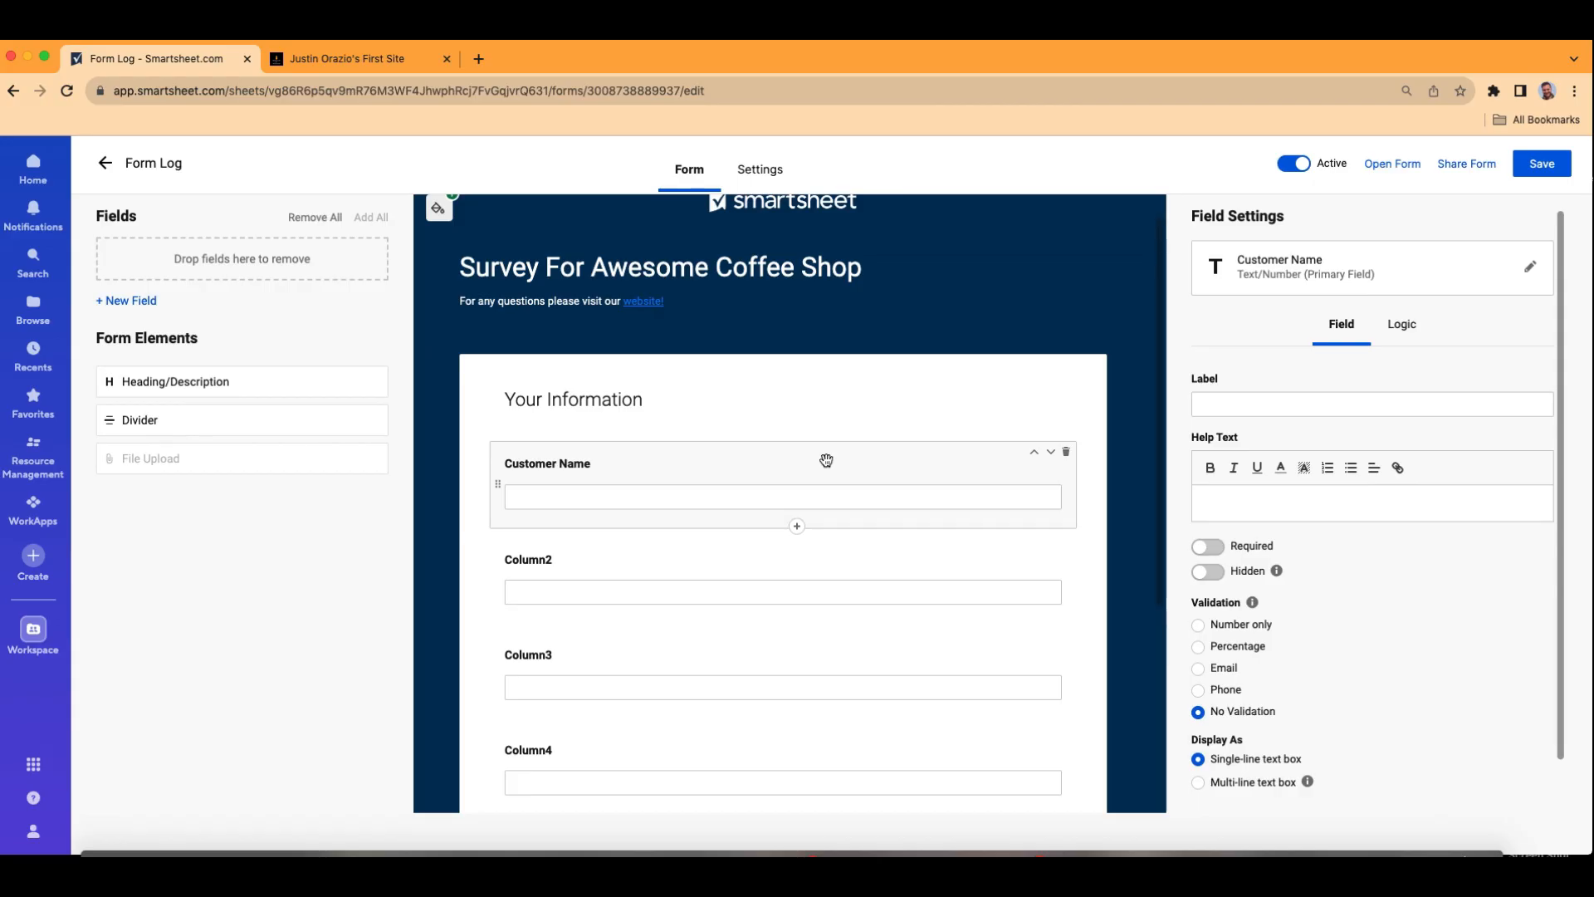
{"action": "left_click", "coordinate": [1261, 405]}
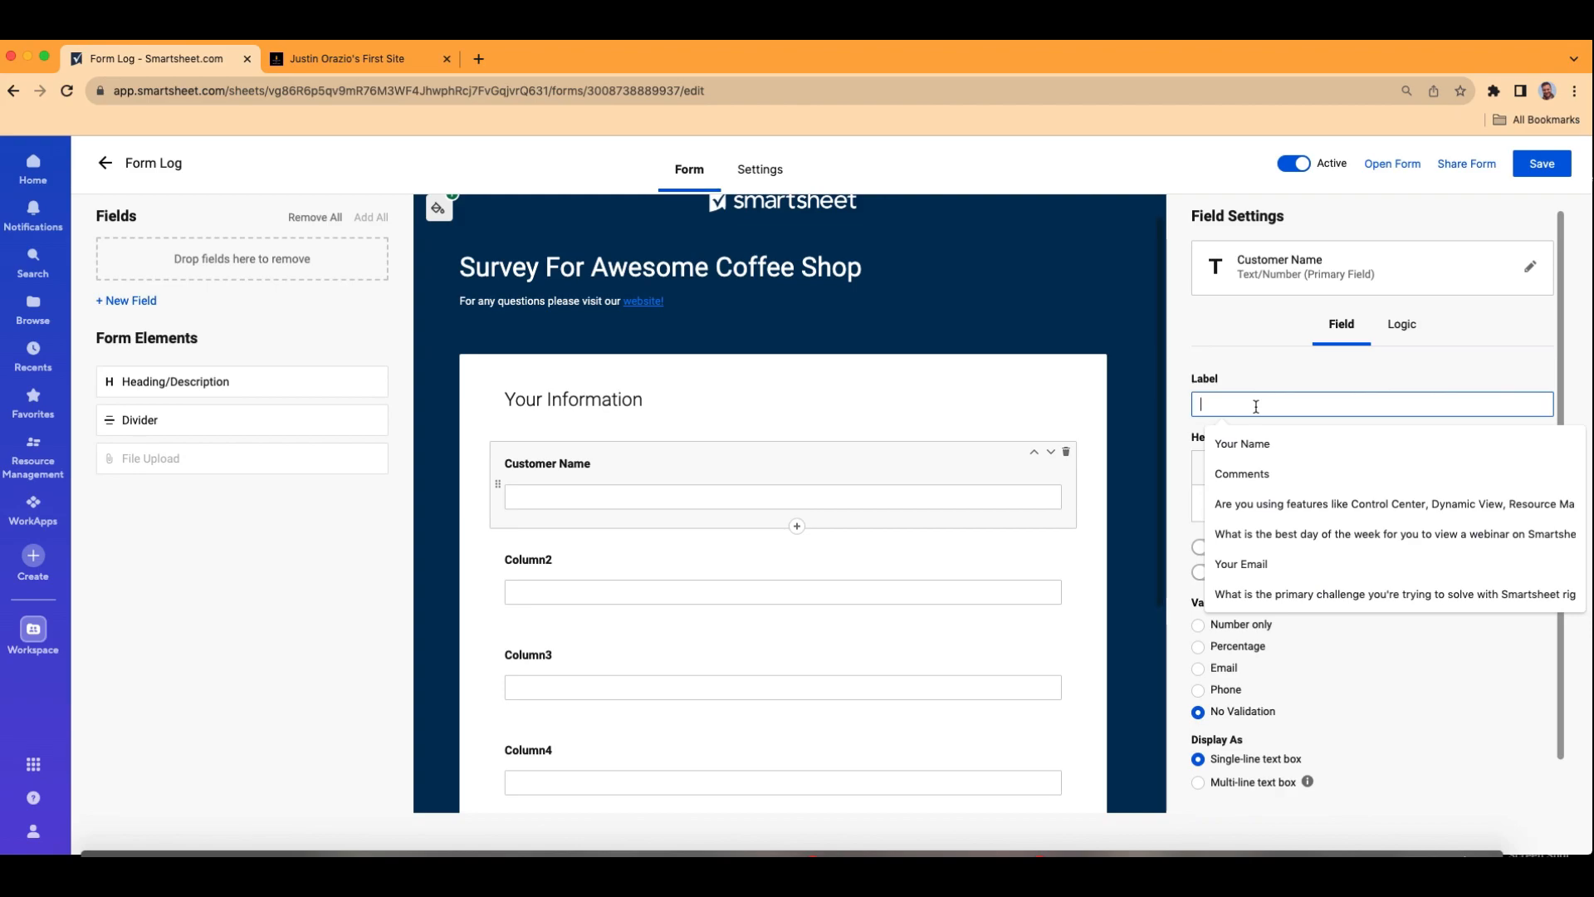
{"action": "type", "text": "Your Name"}
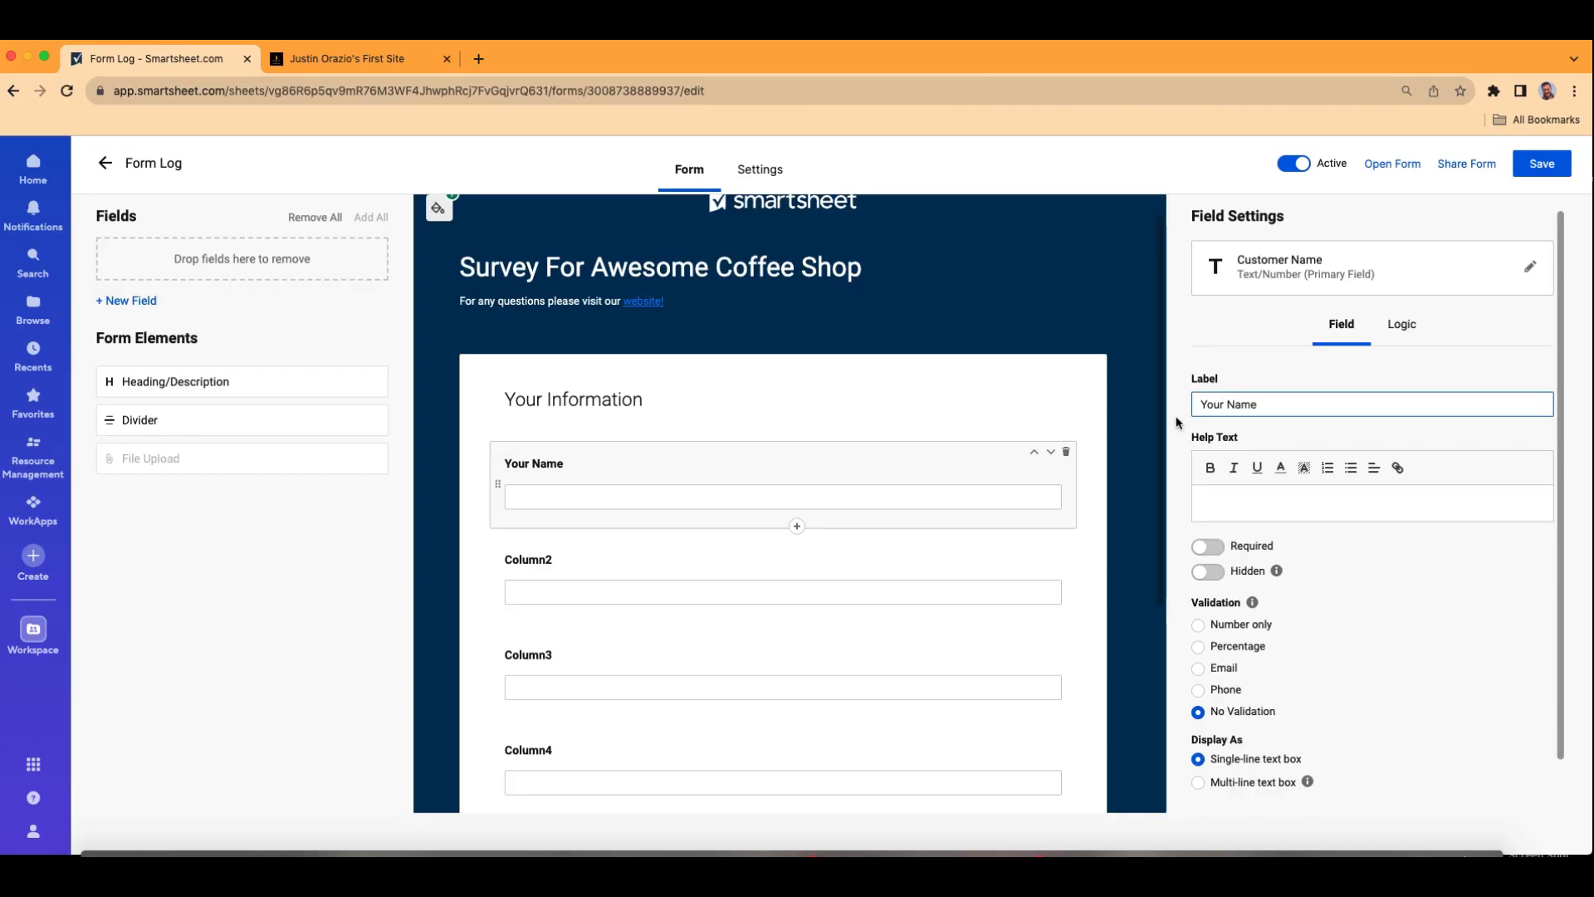
Rename the Column2 field to "Customer Email" and change its field type to Contact List.
{"action": "left_click", "coordinate": [858, 571]}
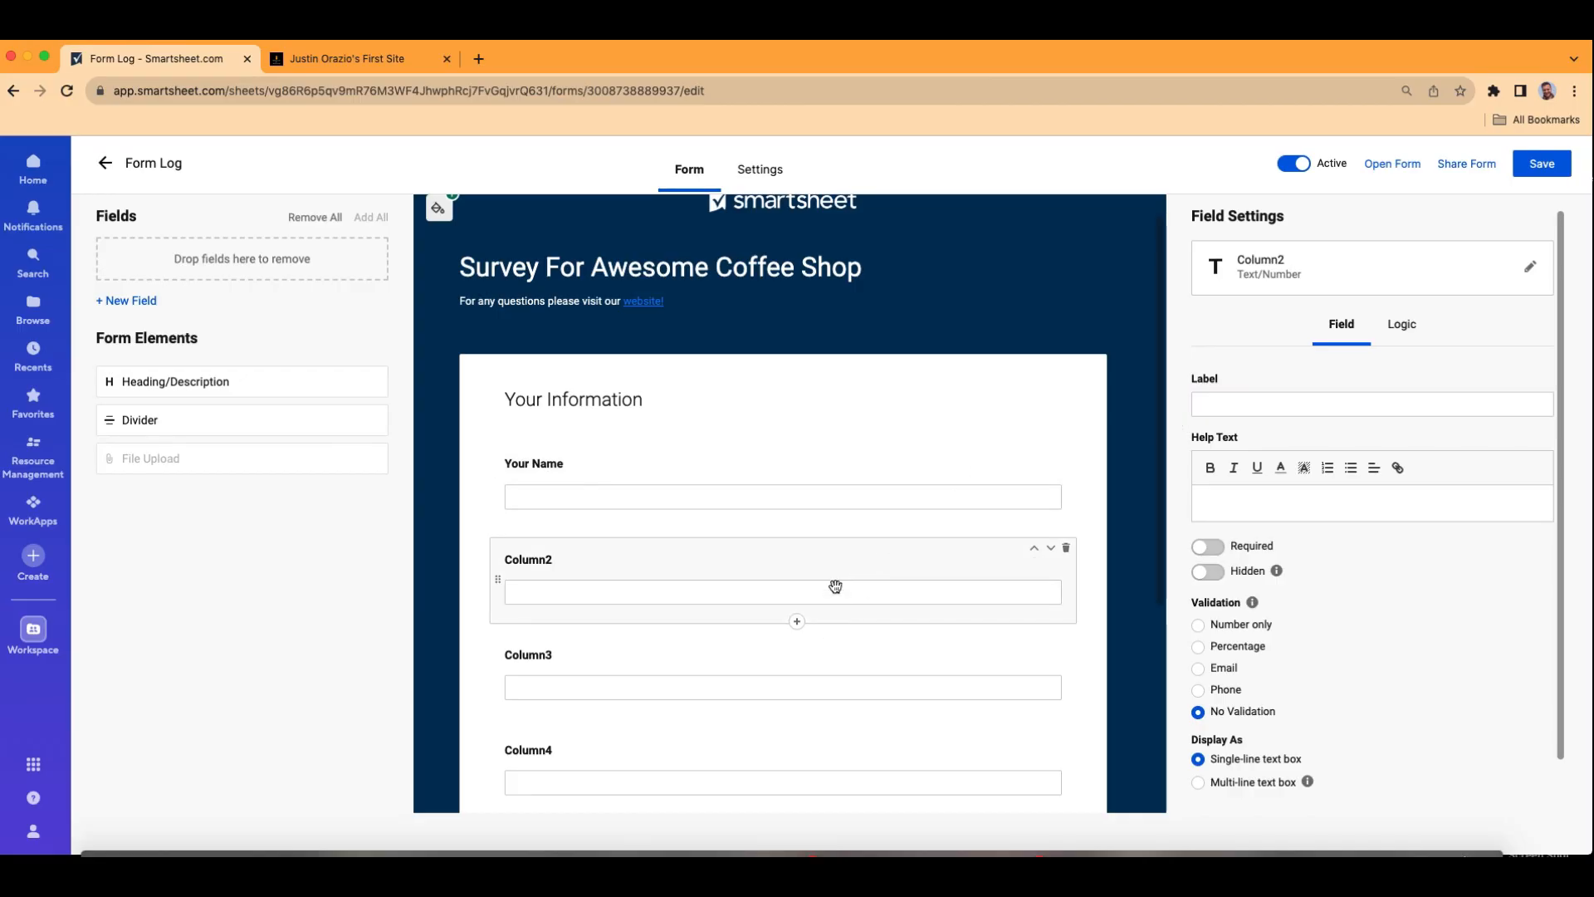
{"action": "left_click", "coordinate": [1267, 267]}
{"action": "type", "text": "Customer Email"}
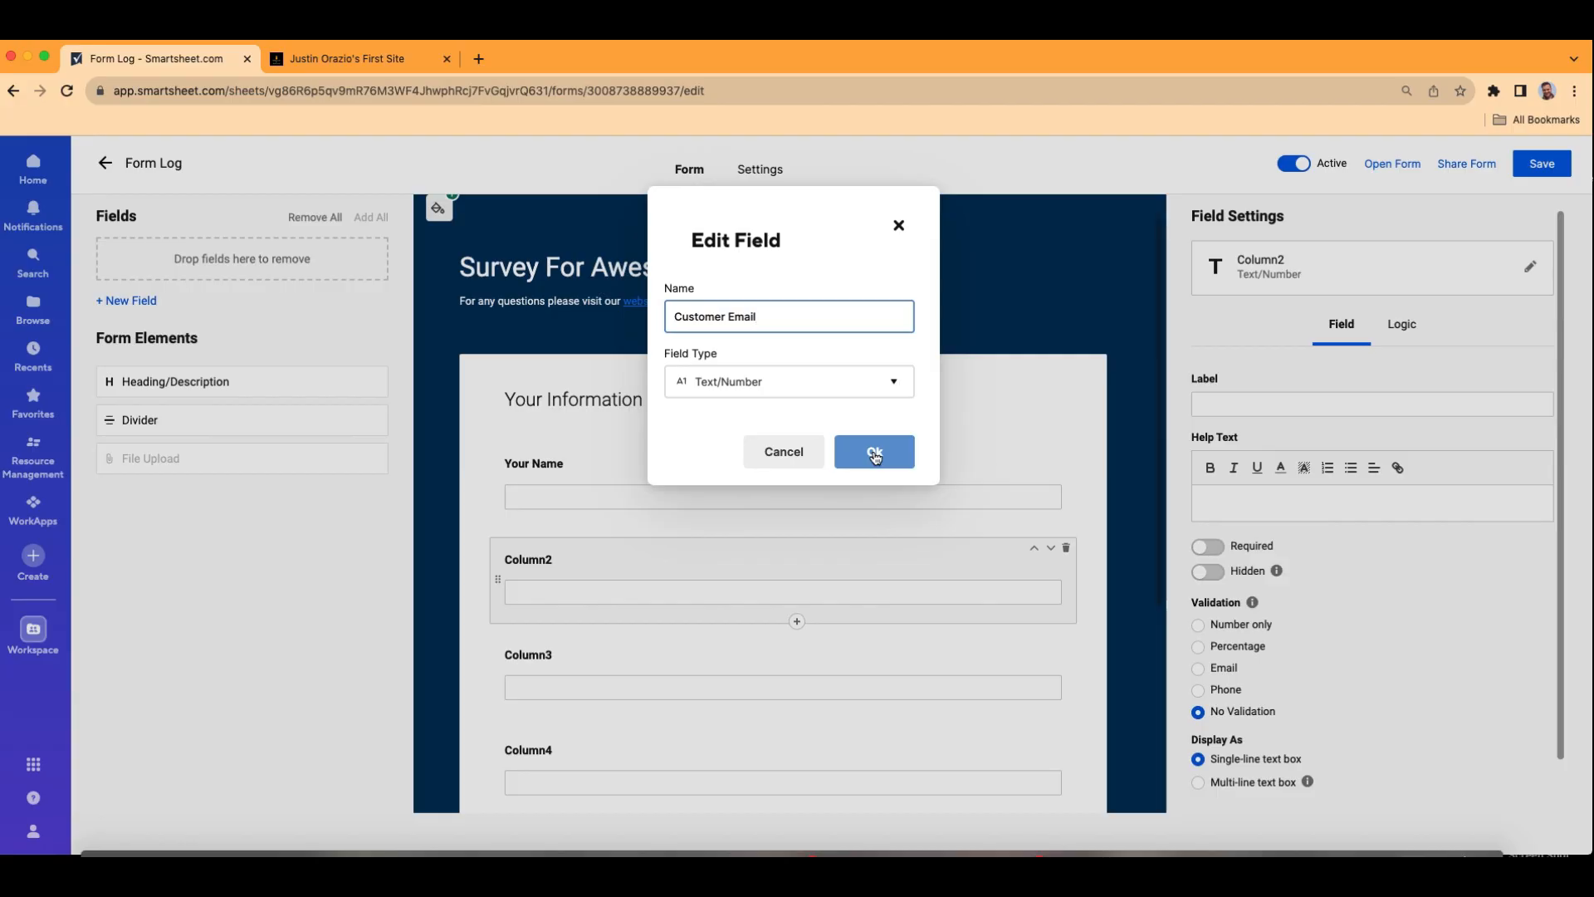
{"action": "left_click", "coordinate": [843, 392]}
{"action": "left_click", "coordinate": [811, 494]}
{"action": "left_click", "coordinate": [859, 580]}
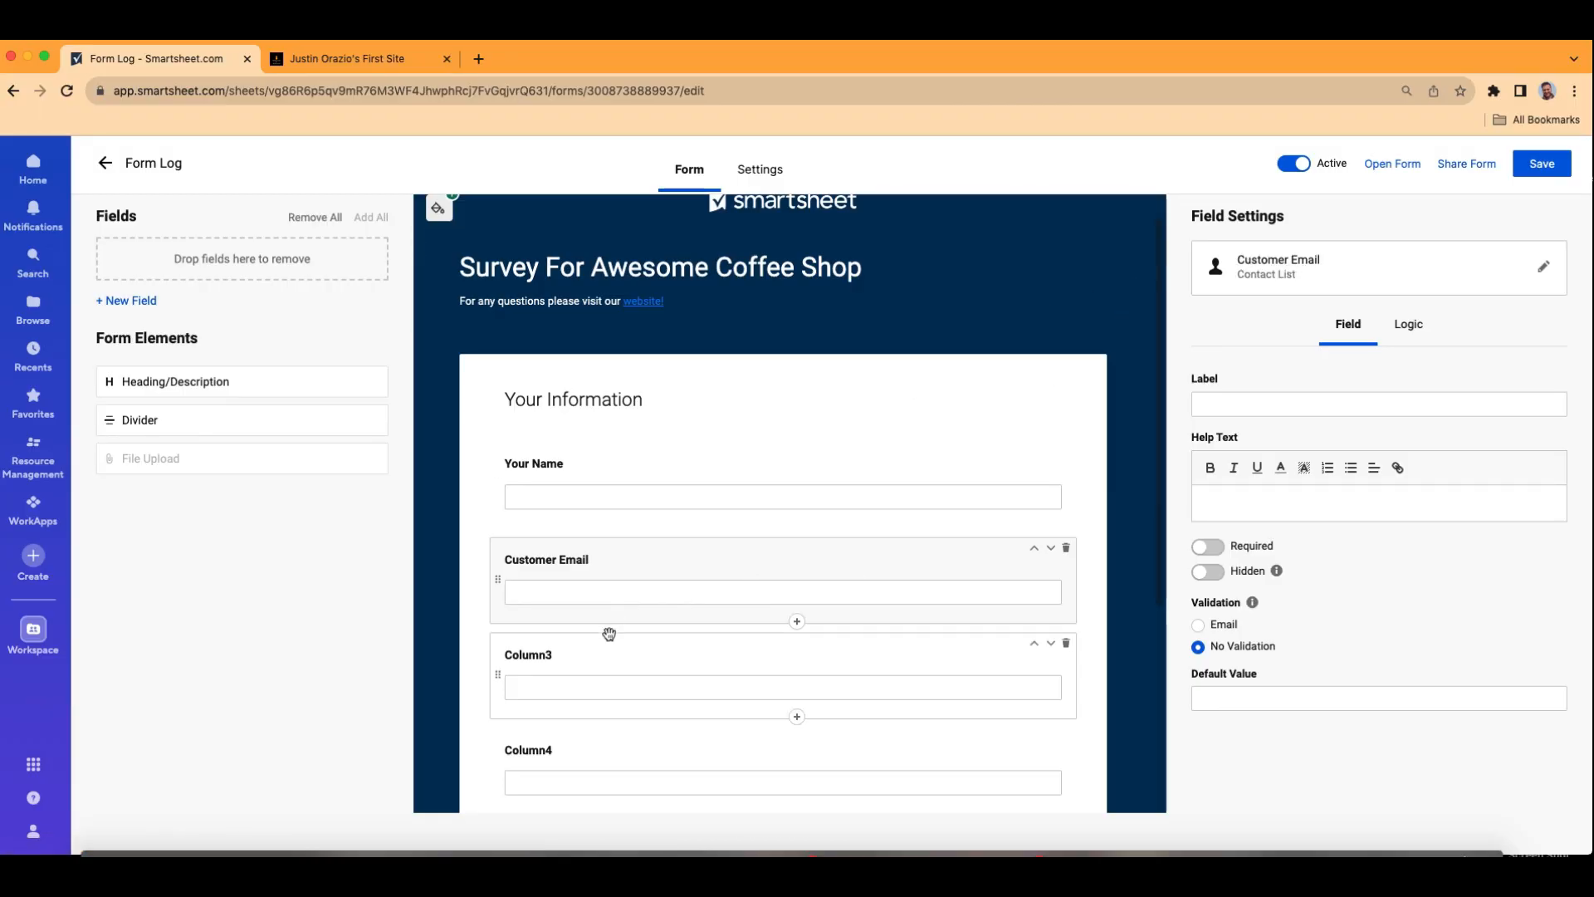
Label the Customer Email field "Your Email" and save the form.
{"action": "left_click", "coordinate": [1308, 411]}
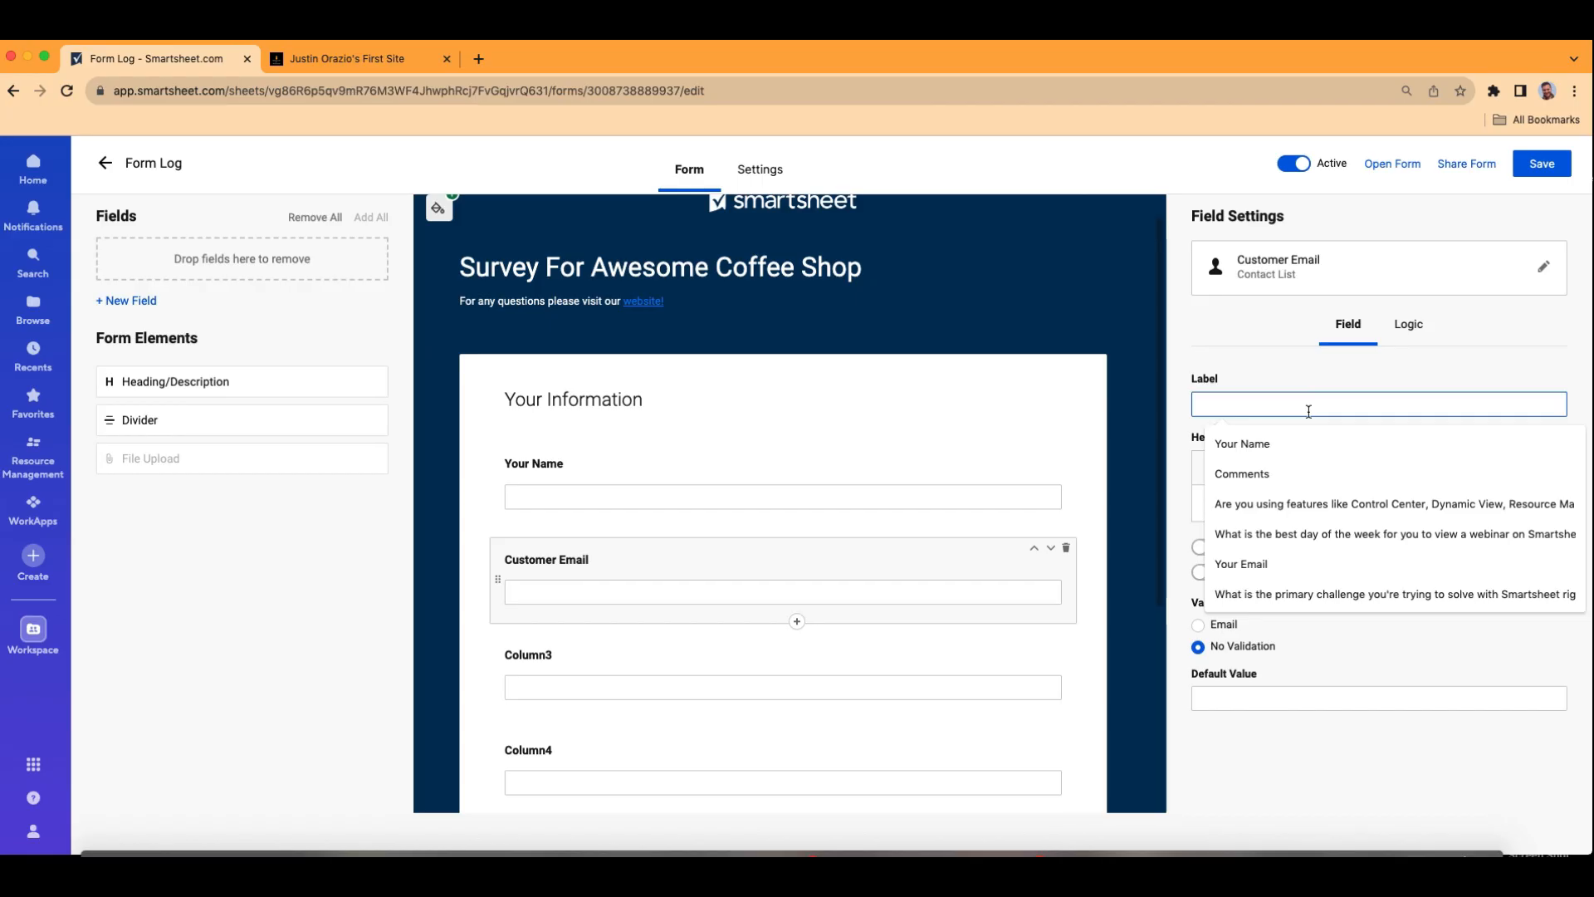
{"action": "type", "text": "Your Email"}
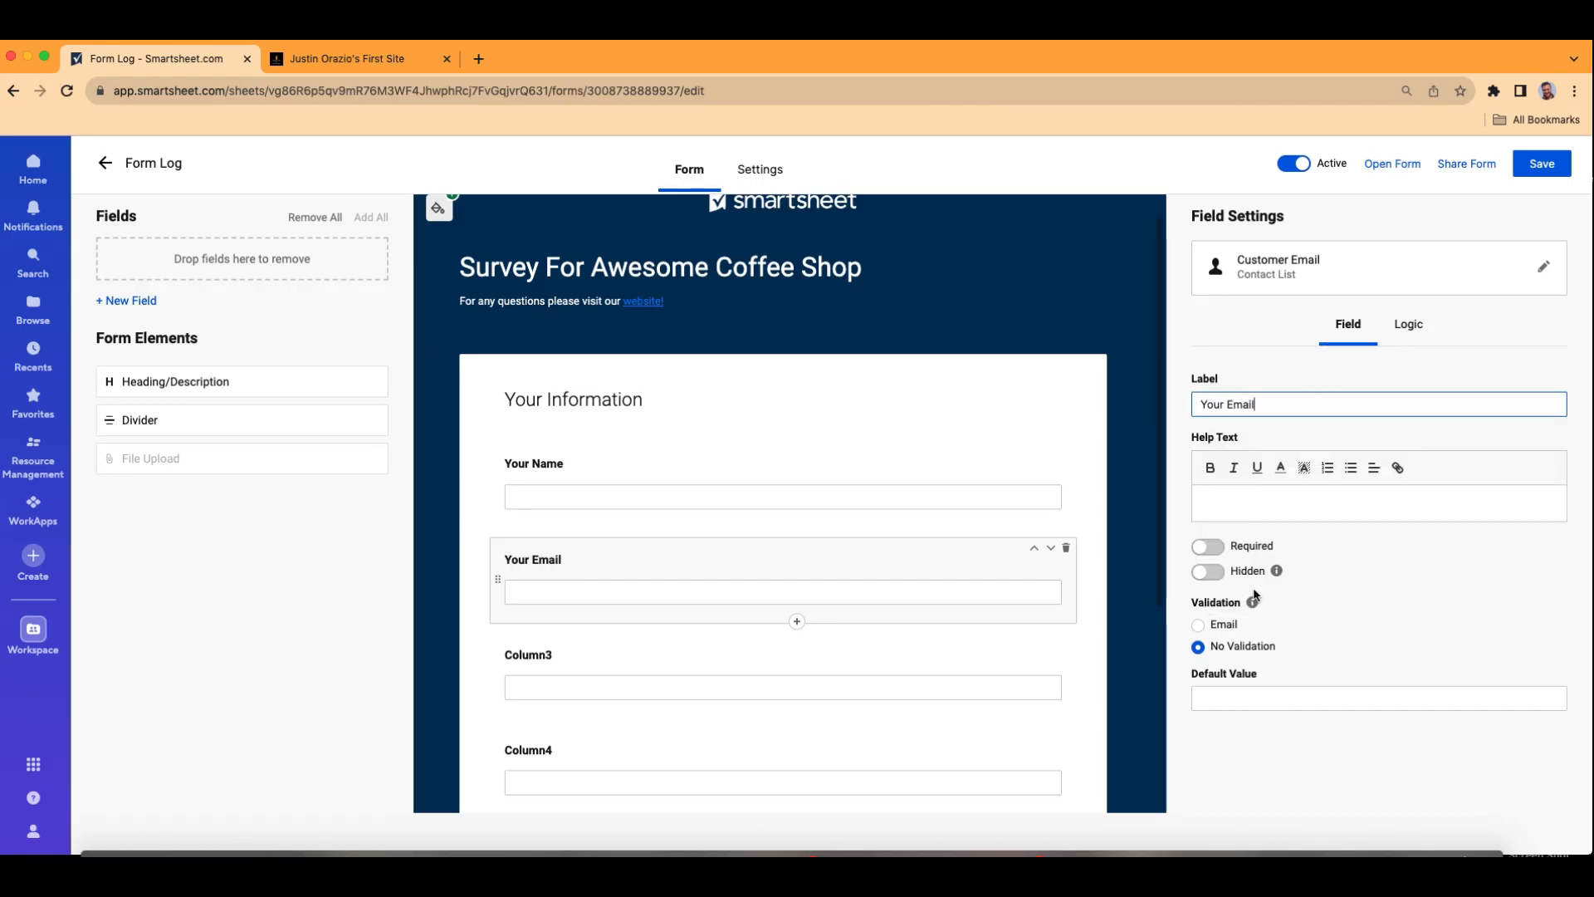
{"action": "left_click", "coordinate": [1531, 174]}
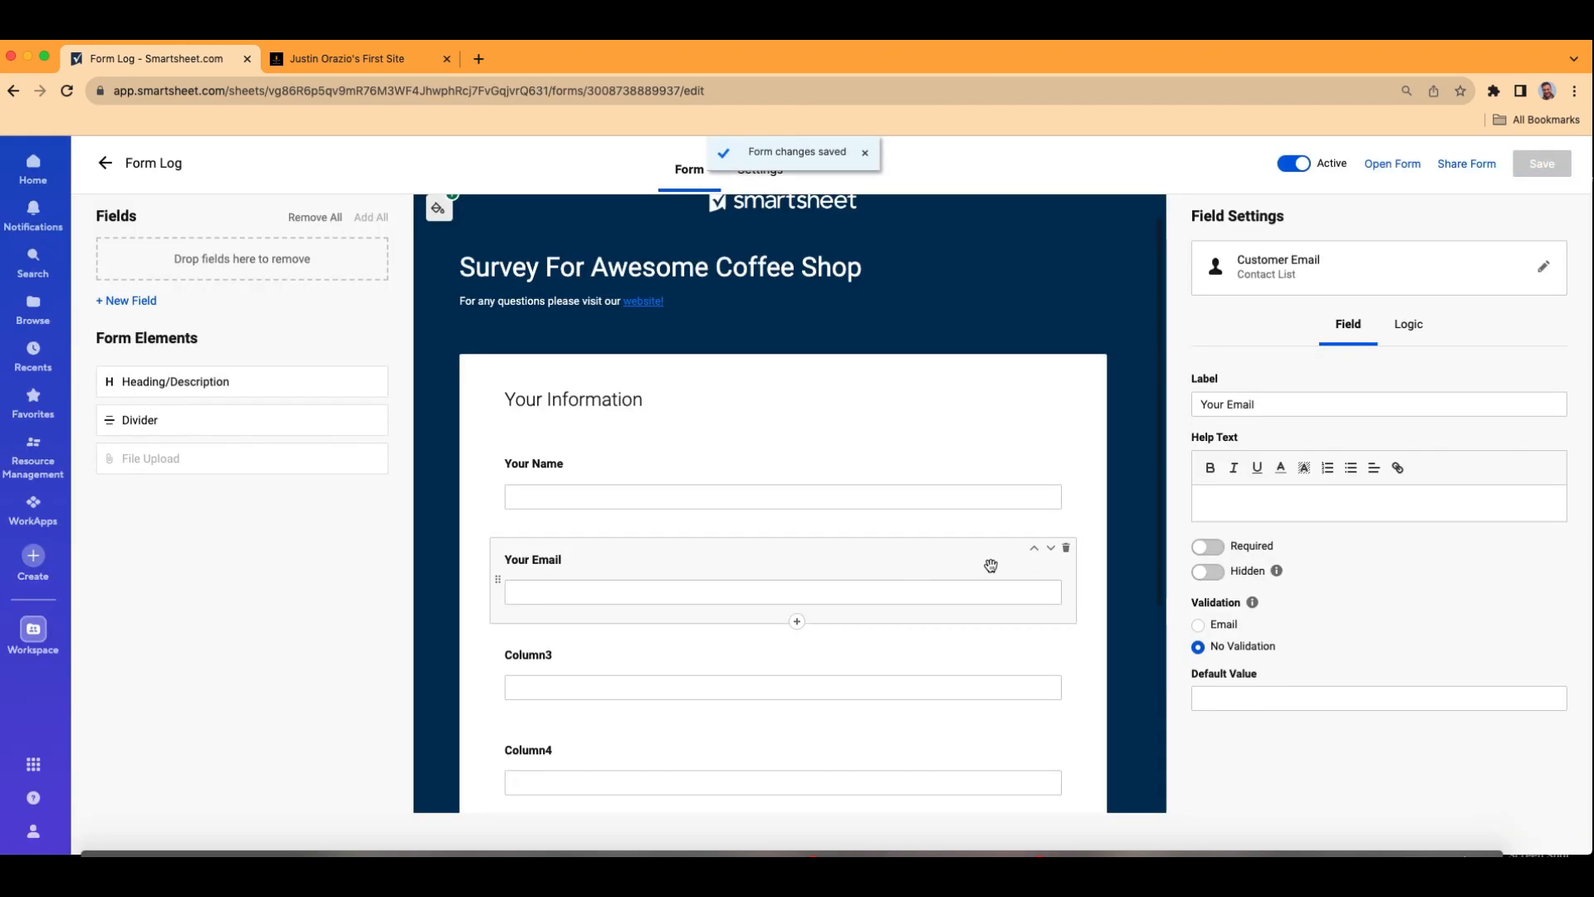
Set Email validation on the Your Email field and make both the Your Name and Your Email fields required.
{"action": "left_click", "coordinate": [1198, 628]}
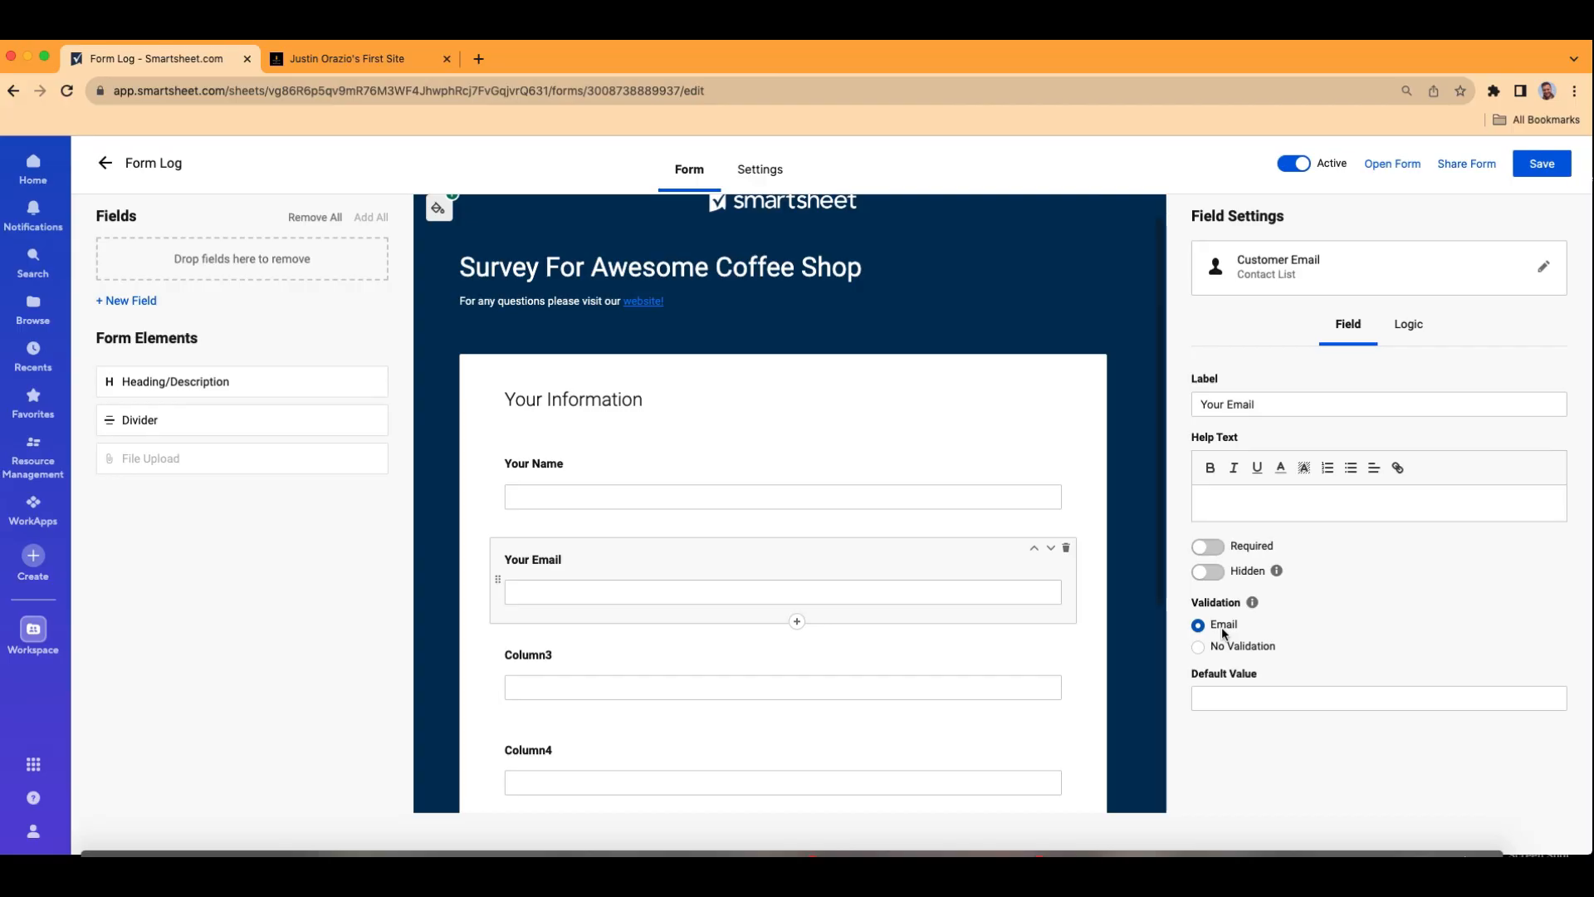
{"action": "left_click", "coordinate": [840, 464]}
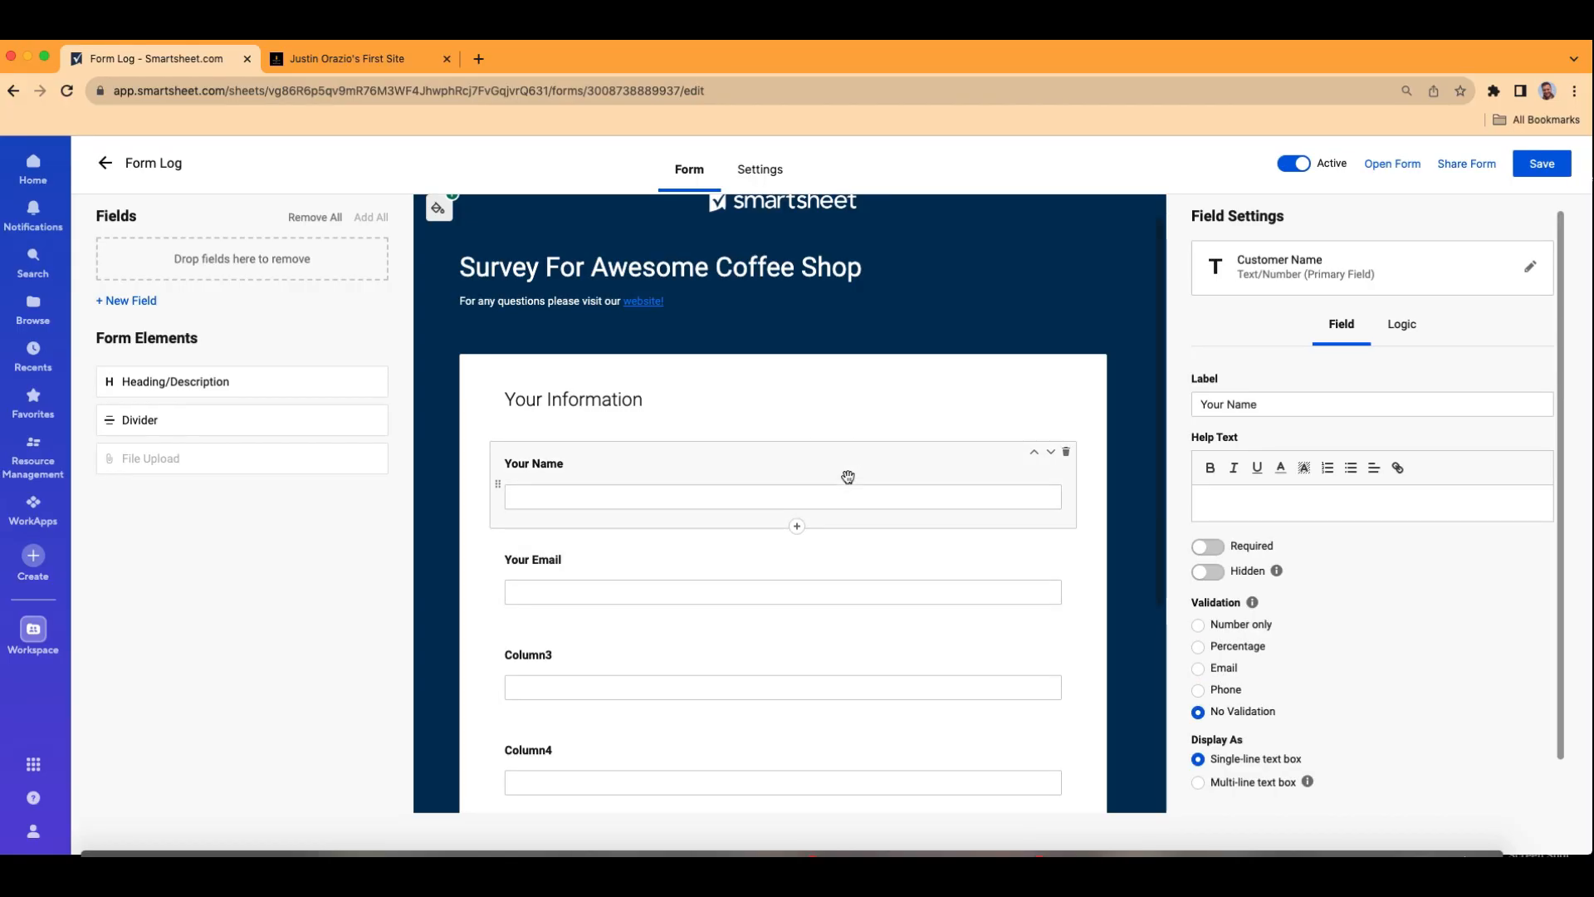
{"action": "left_click", "coordinate": [952, 569]}
{"action": "left_click", "coordinate": [981, 480]}
{"action": "left_click", "coordinate": [1207, 550]}
{"action": "left_click", "coordinate": [996, 564]}
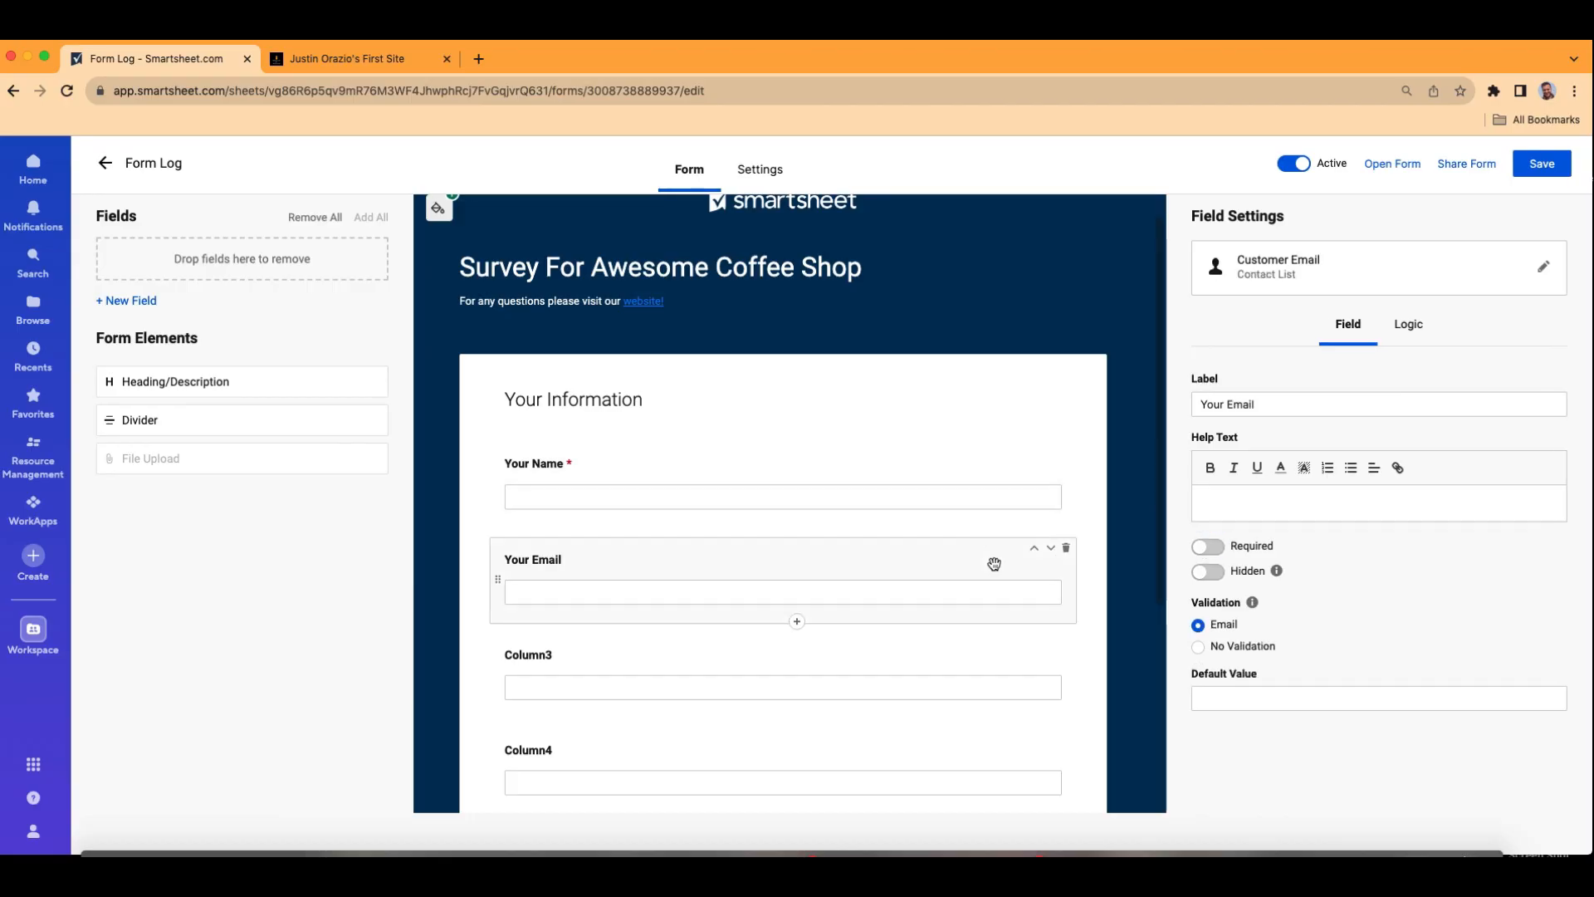
{"action": "left_click", "coordinate": [1207, 550]}
Add a divider below the Your Email field, followed by a heading reading "Please Let Us Know What You Think!".
{"action": "left_click_drag", "start_coordinate": [100, 421], "coordinate": [557, 646]}
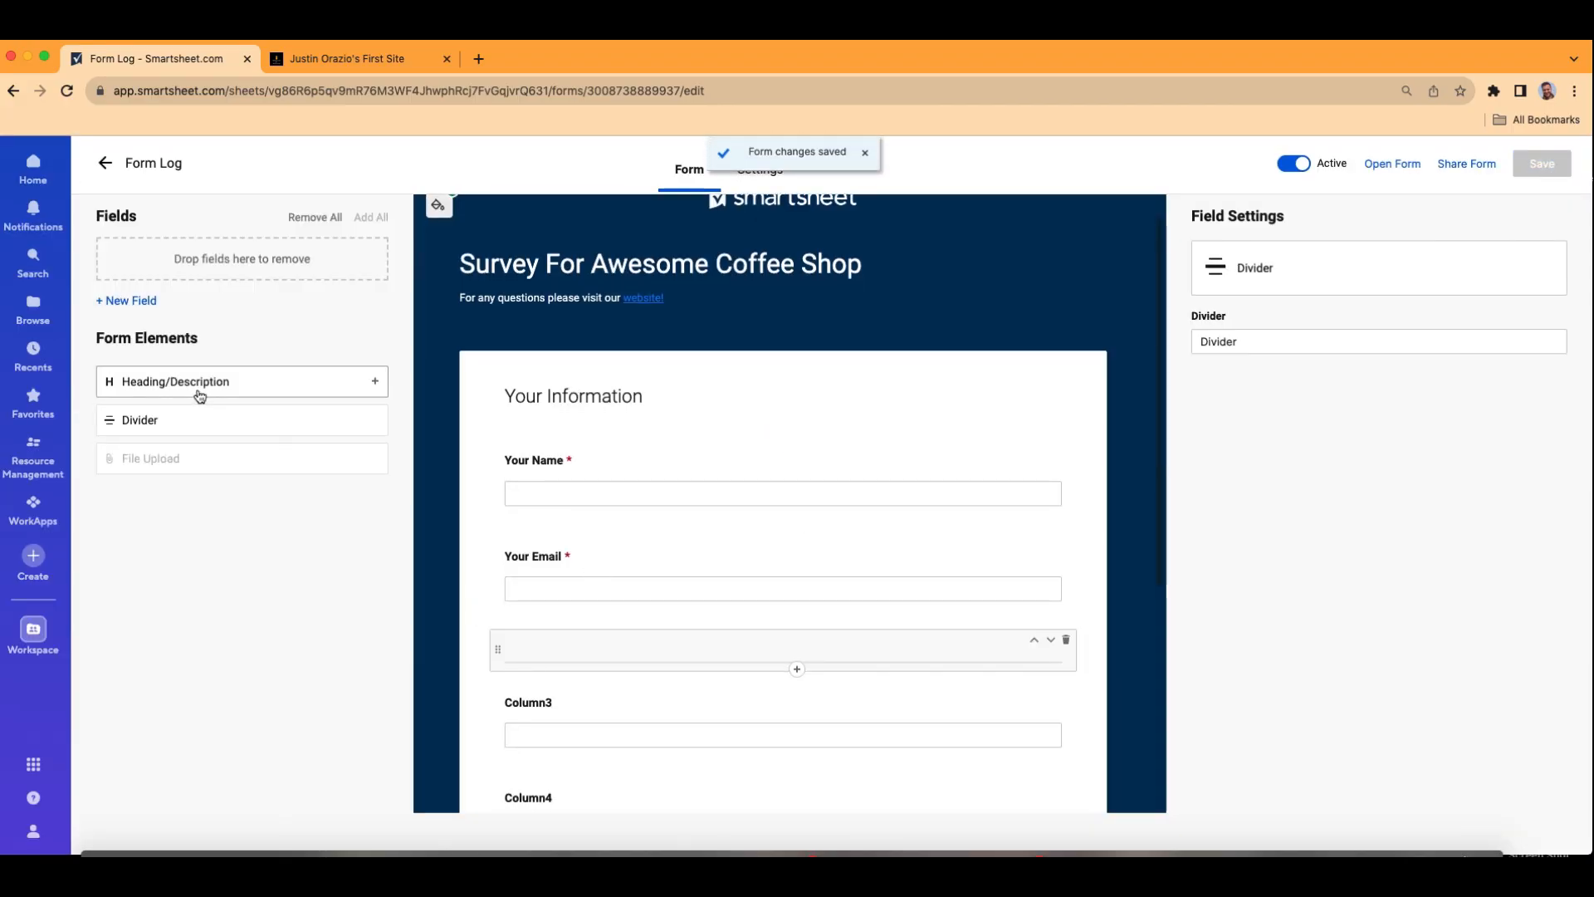
{"action": "left_click_drag", "start_coordinate": [177, 381], "coordinate": [604, 661]}
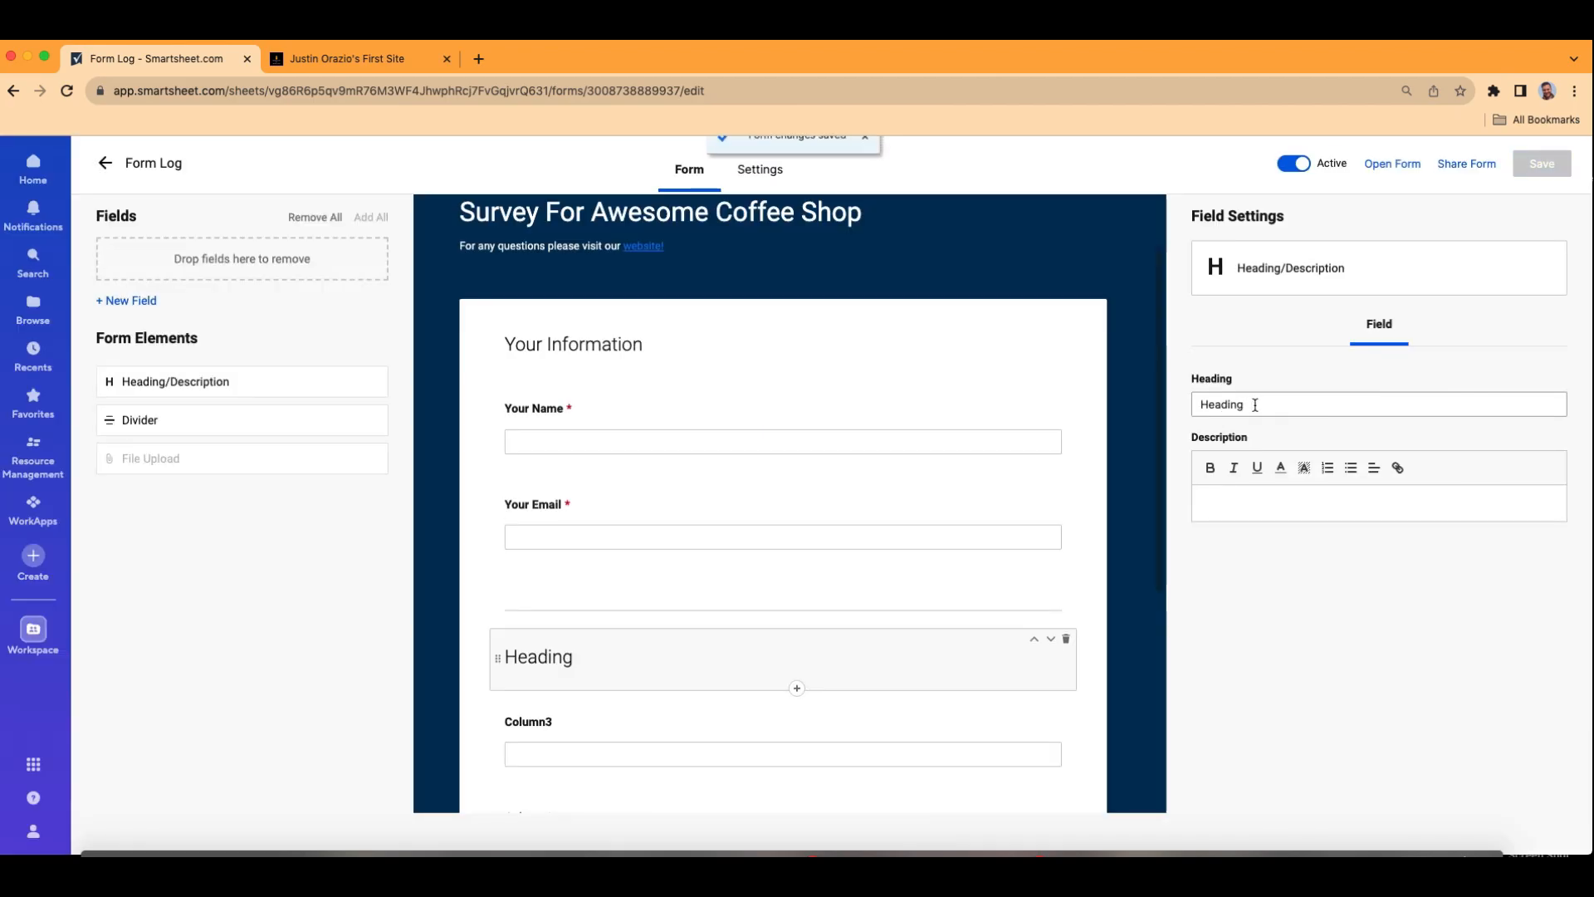
{"action": "left_click", "coordinate": [1254, 404]}
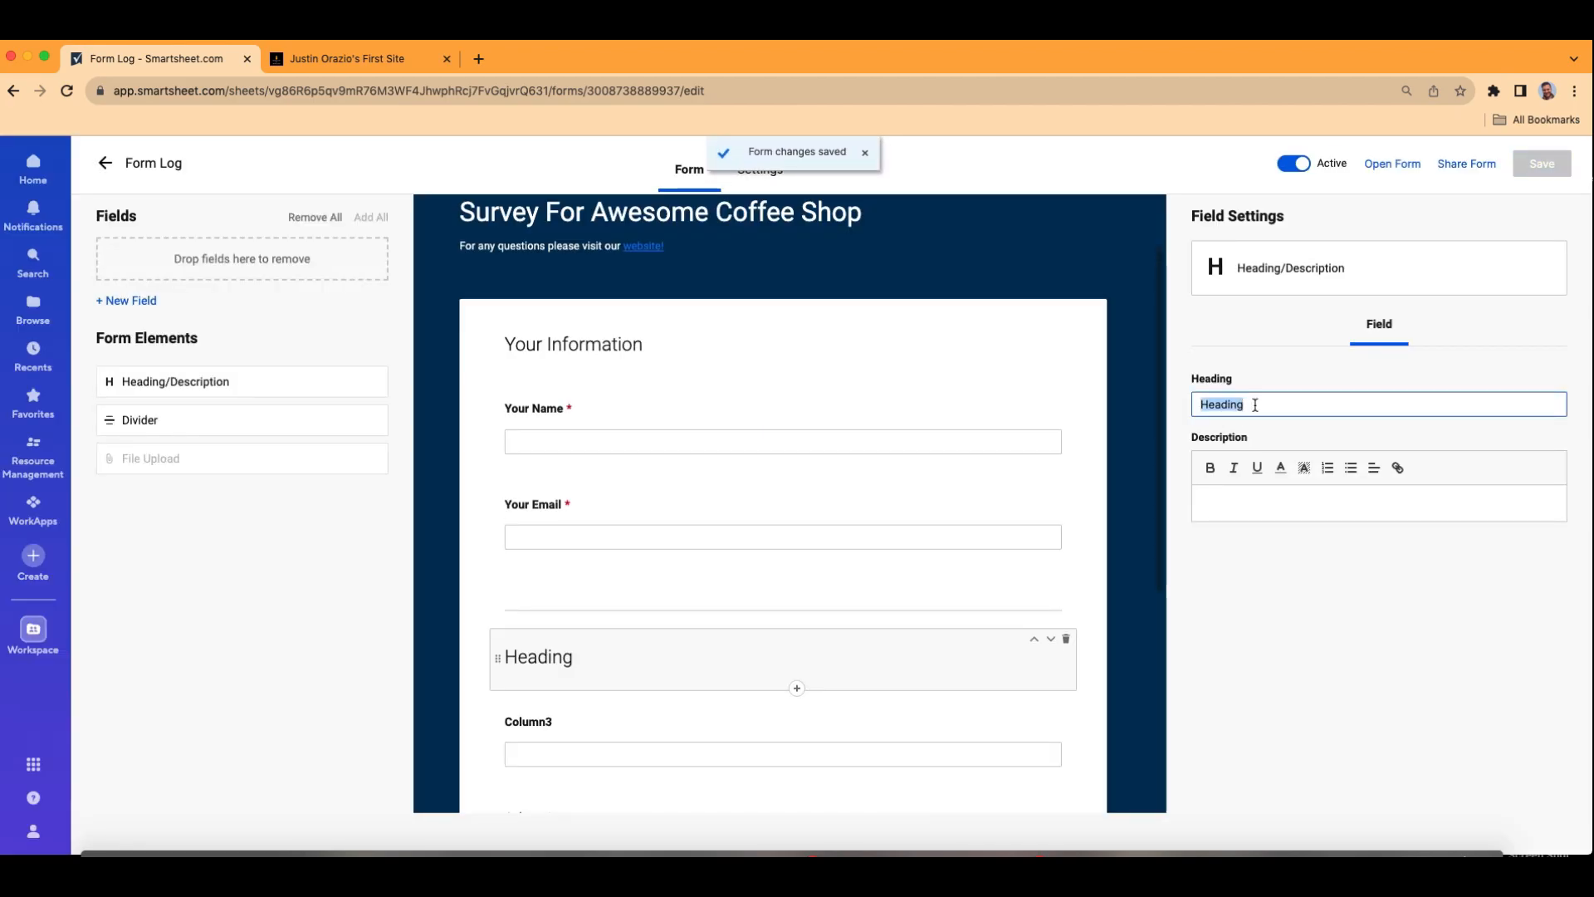
{"action": "type", "text": "Please L"}
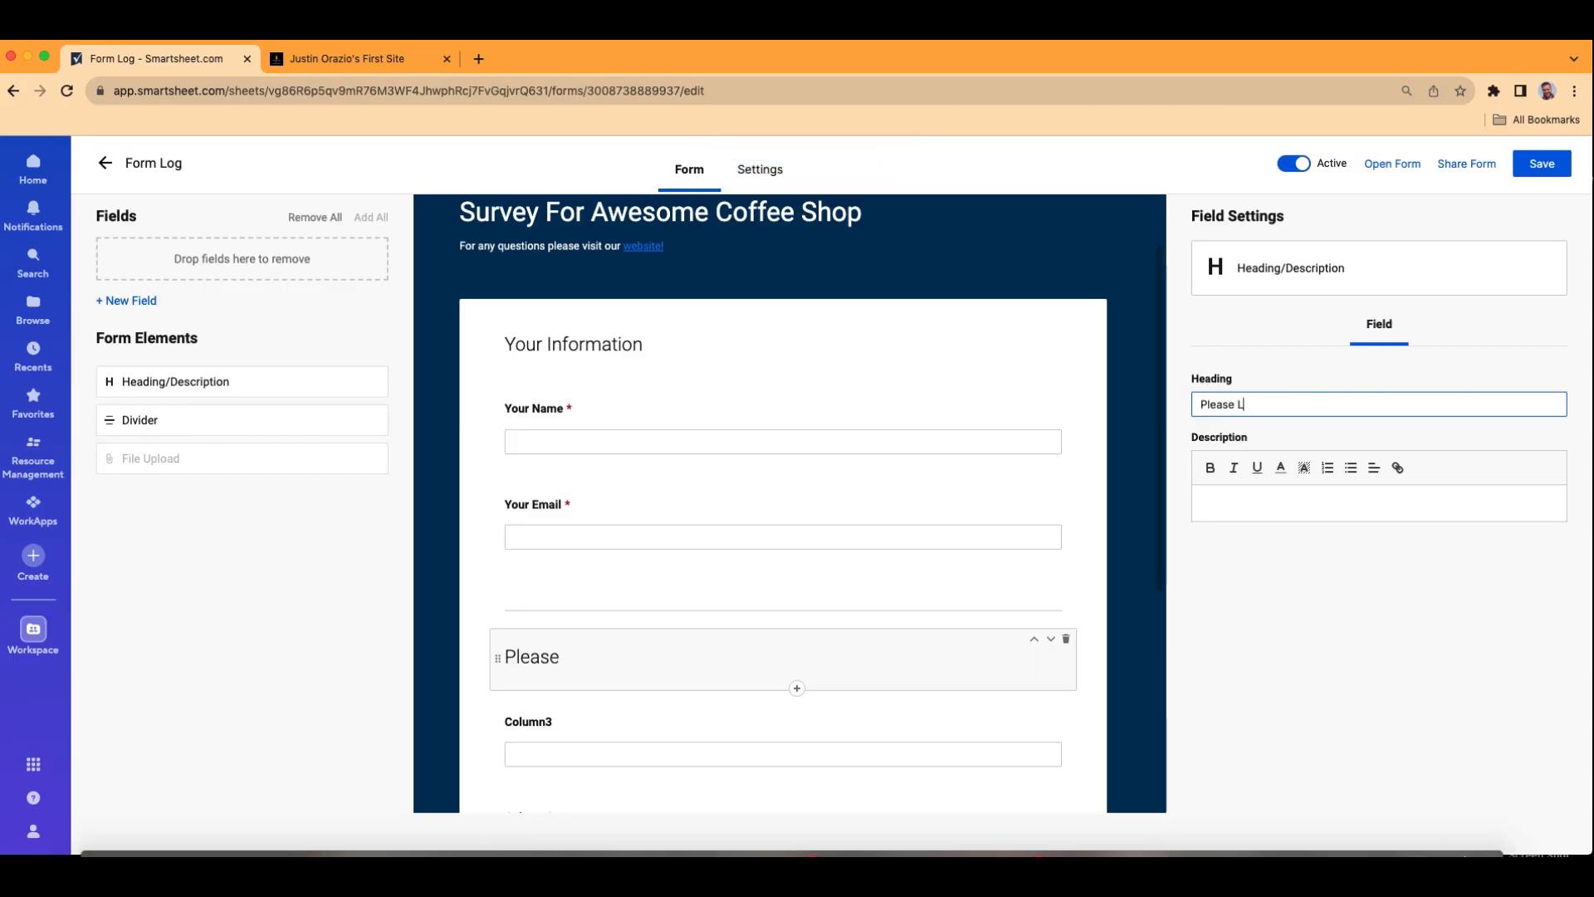
{"action": "type", "text": "et Us KN"}
{"action": "key", "text": "BackSpace"}
{"action": "type", "text": "now What you"}
{"action": "key", "text": "BackSpace"}
{"action": "key", "text": "BackSpace"}
{"action": "key", "text": "BackSpace"}
{"action": "type", "text": "You"}
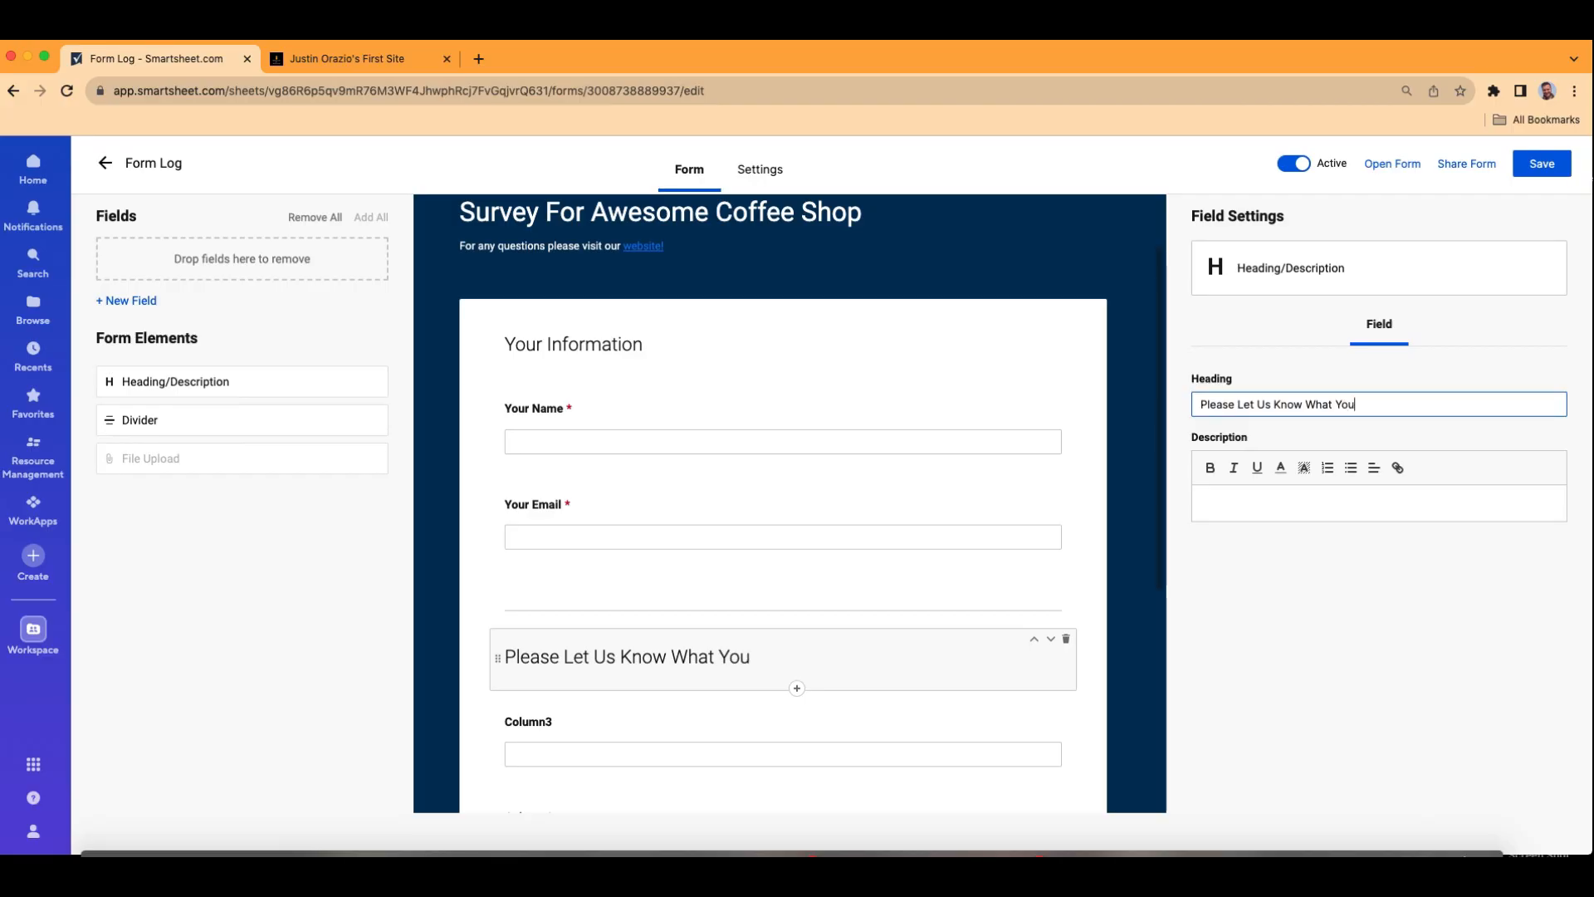
{"action": "type", "text": " Think!"}
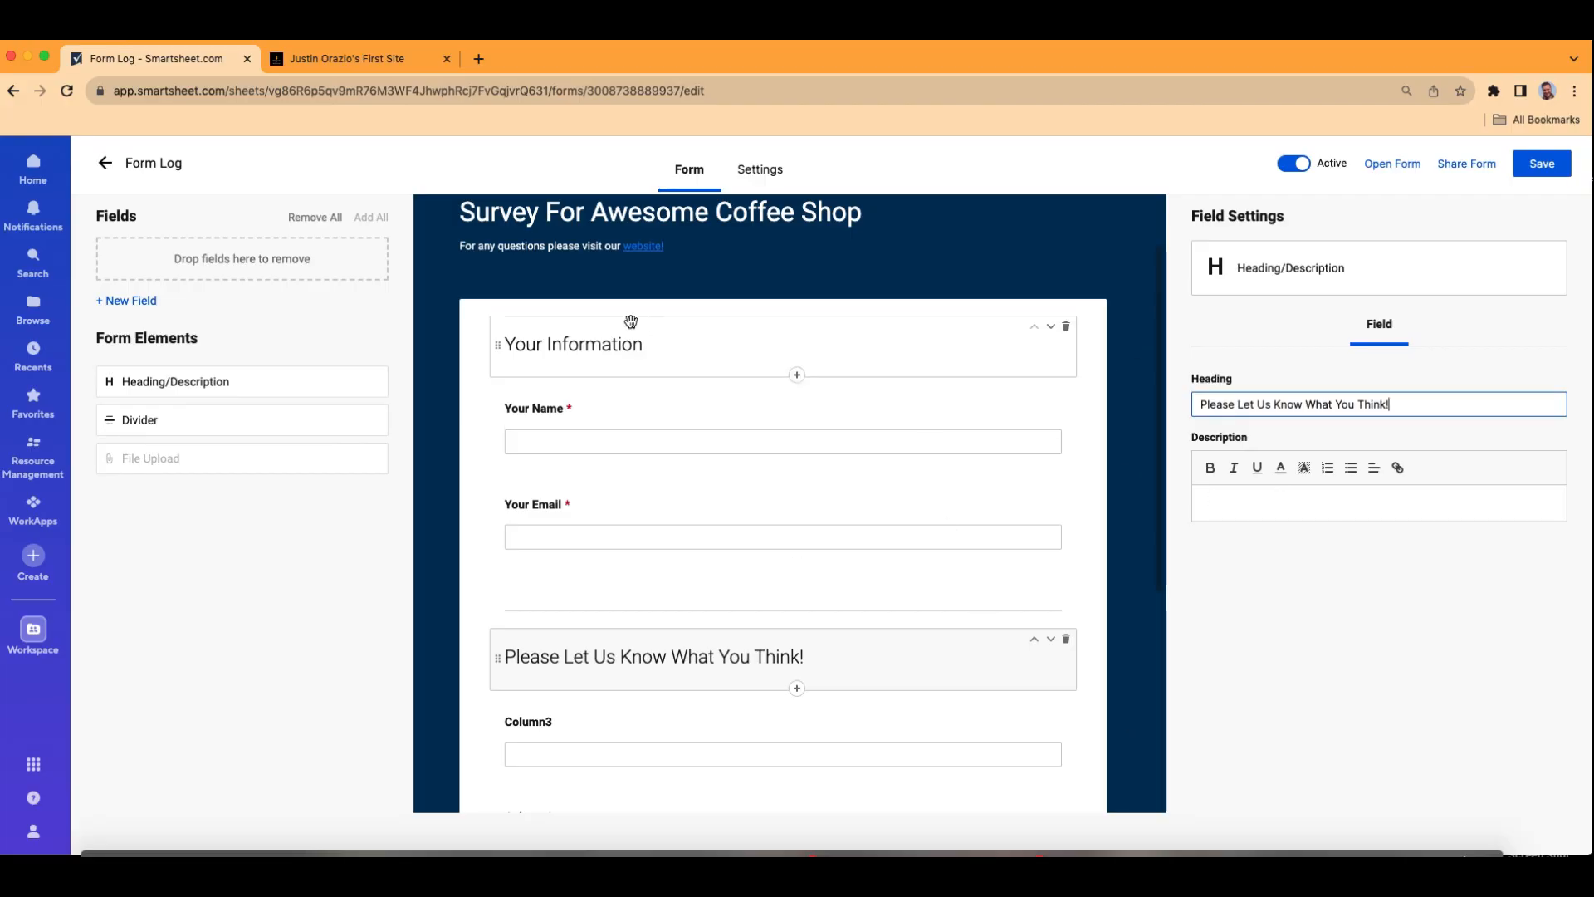
Copy the form's description text into the description of the "Please Let Us Know What You Think!" heading.
{"action": "left_click", "coordinate": [583, 262]}
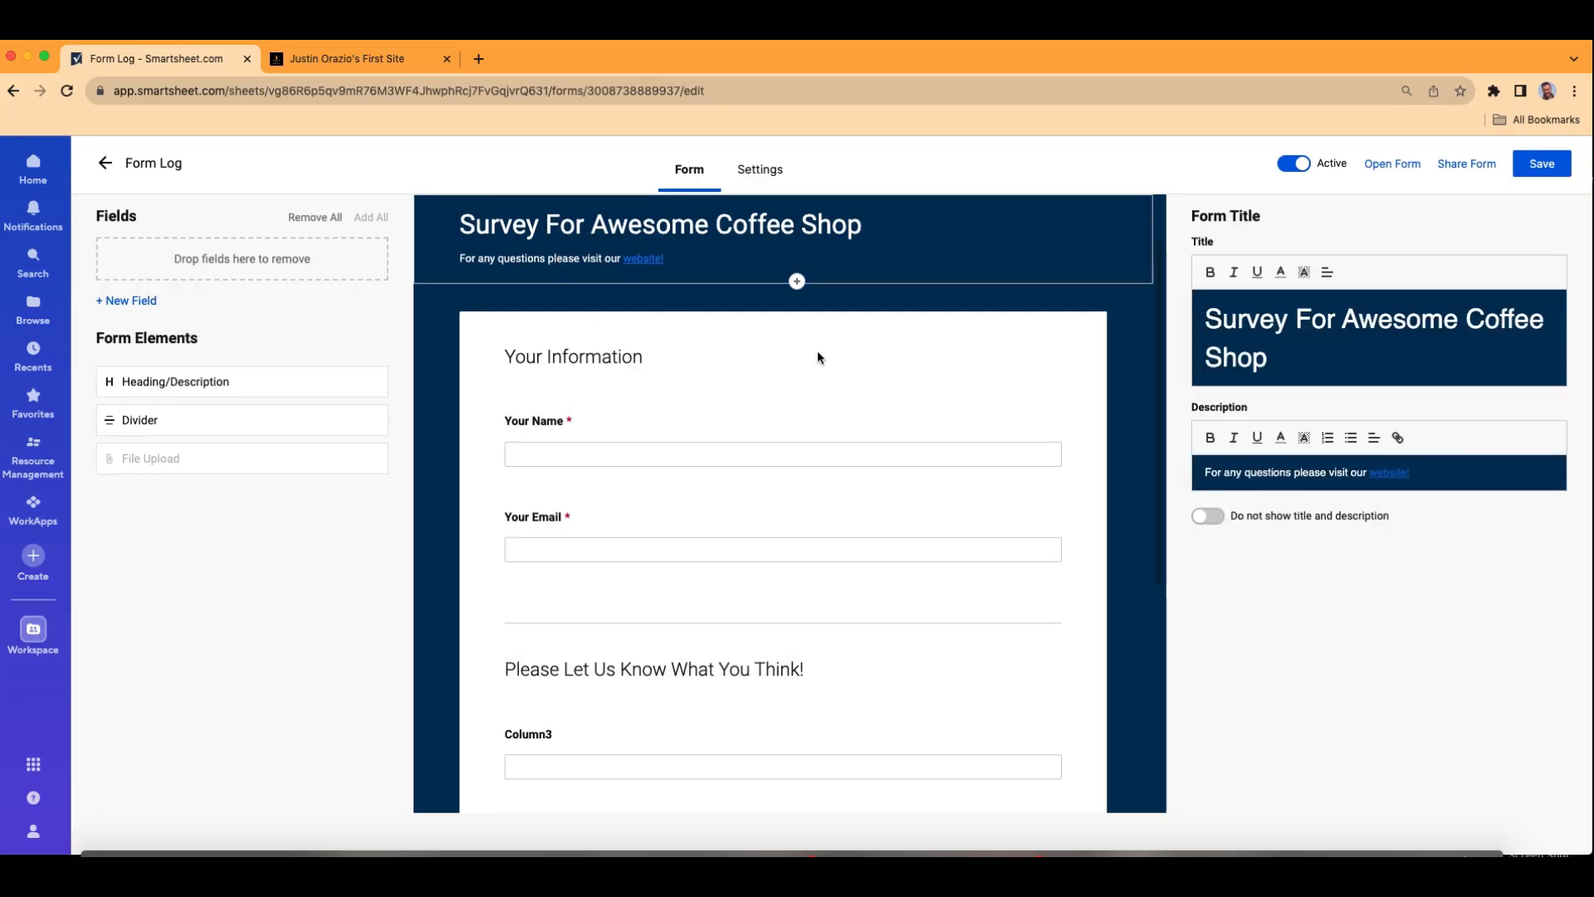
{"action": "triple_click", "coordinate": [1459, 474]}
{"action": "key", "text": "super+c"}
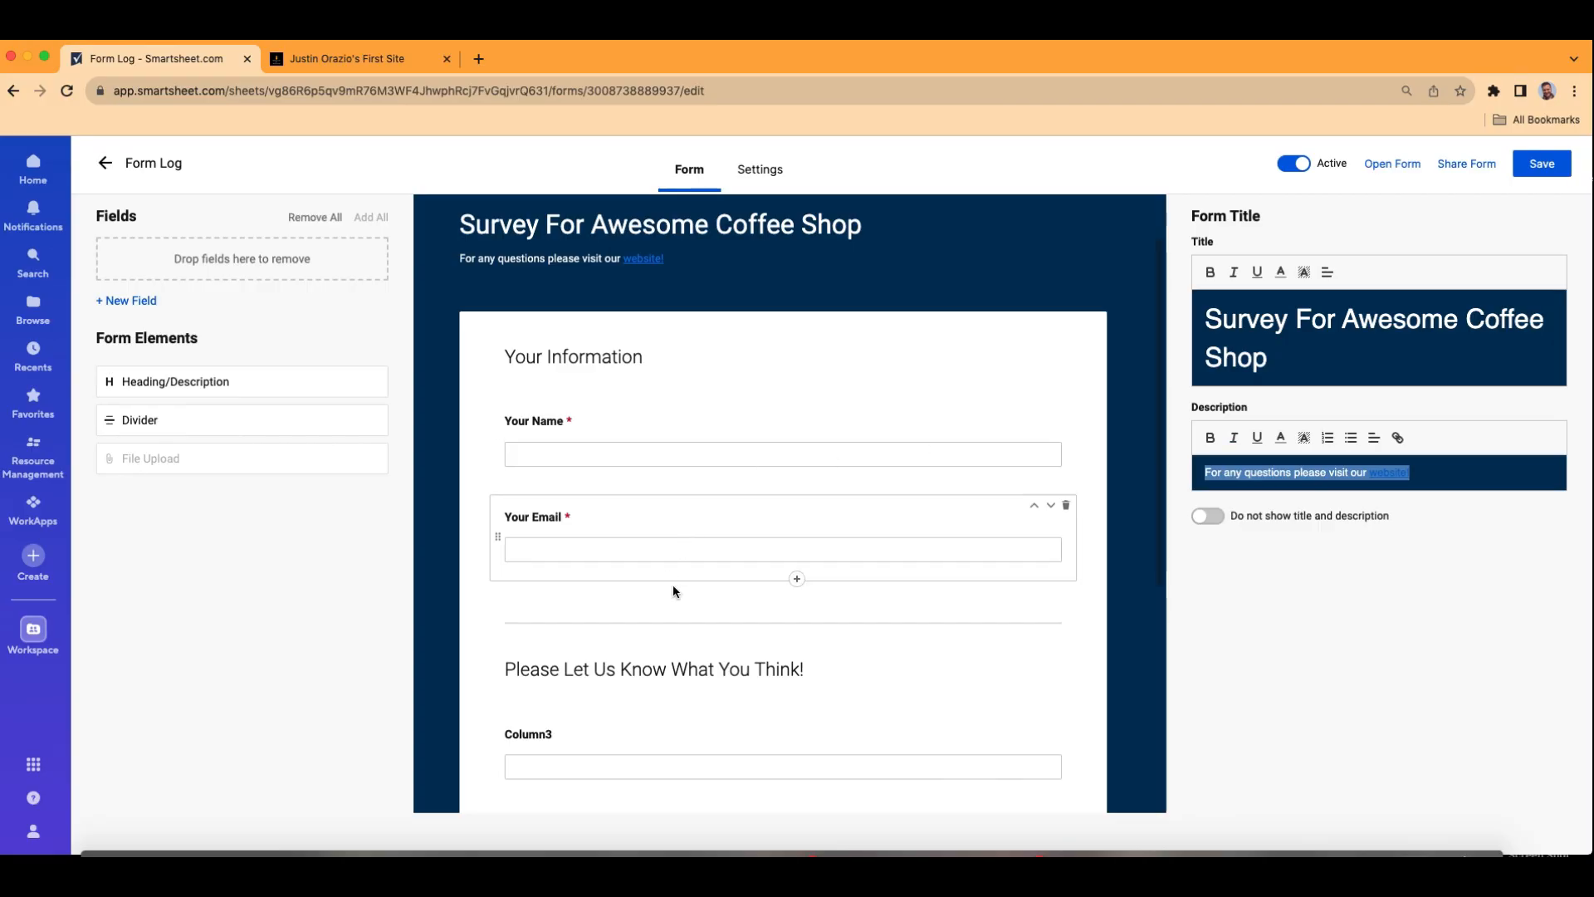
{"action": "left_click", "coordinate": [722, 686]}
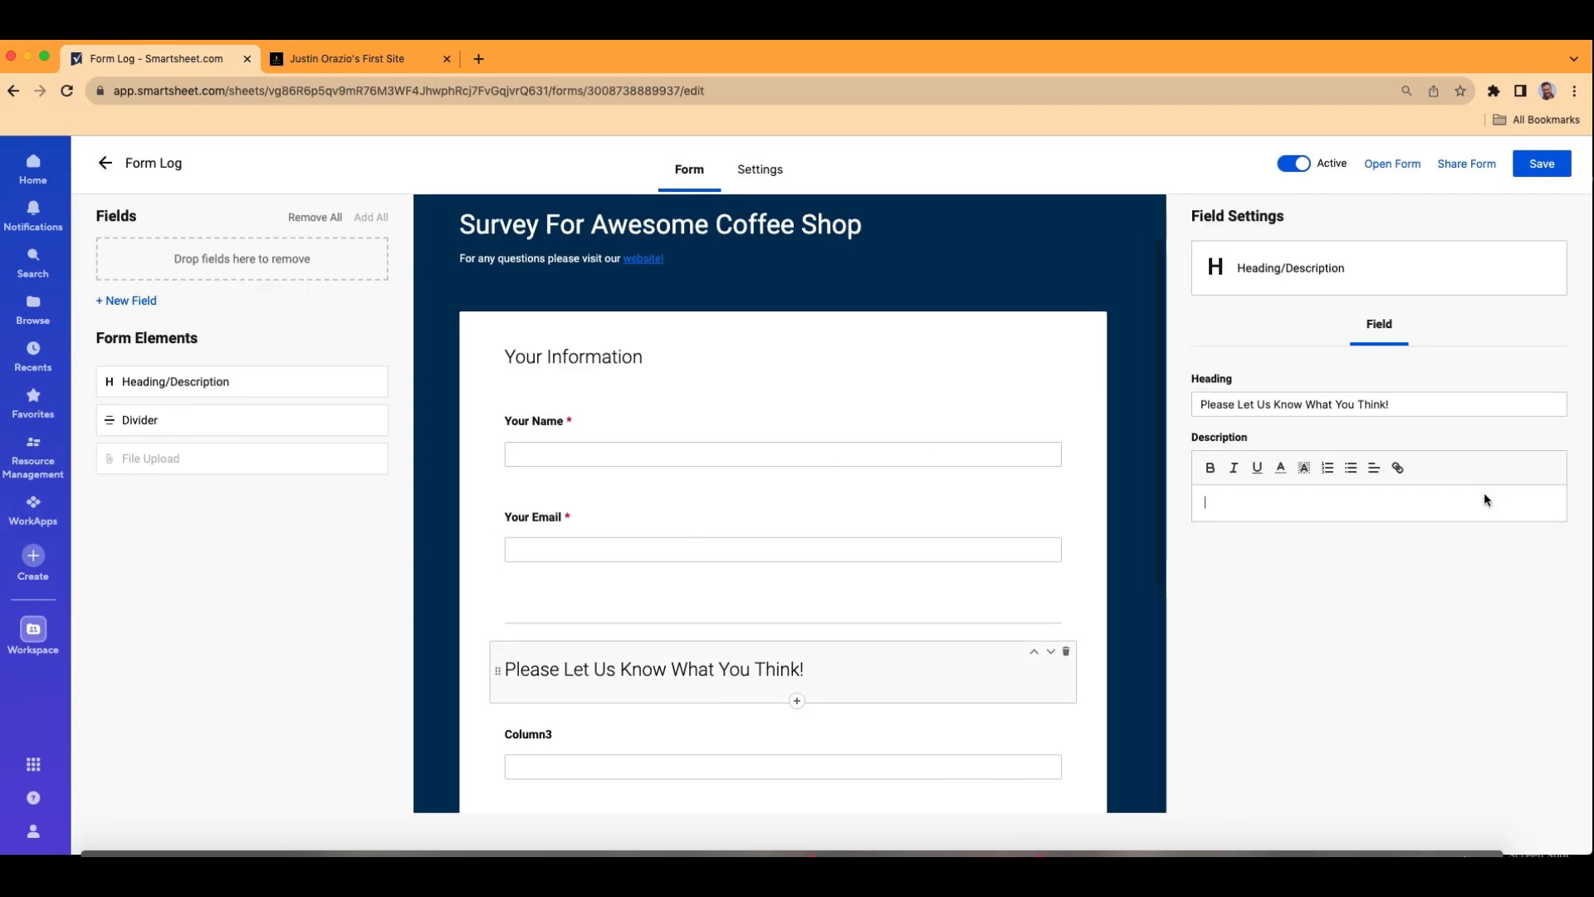
{"action": "left_click", "coordinate": [1461, 496]}
{"action": "key", "text": "super+v"}
Link the word "website!" in the new heading's description to the address of the site open in the other browser tab.
{"action": "left_click_drag", "start_coordinate": [1411, 502], "coordinate": [1368, 502]}
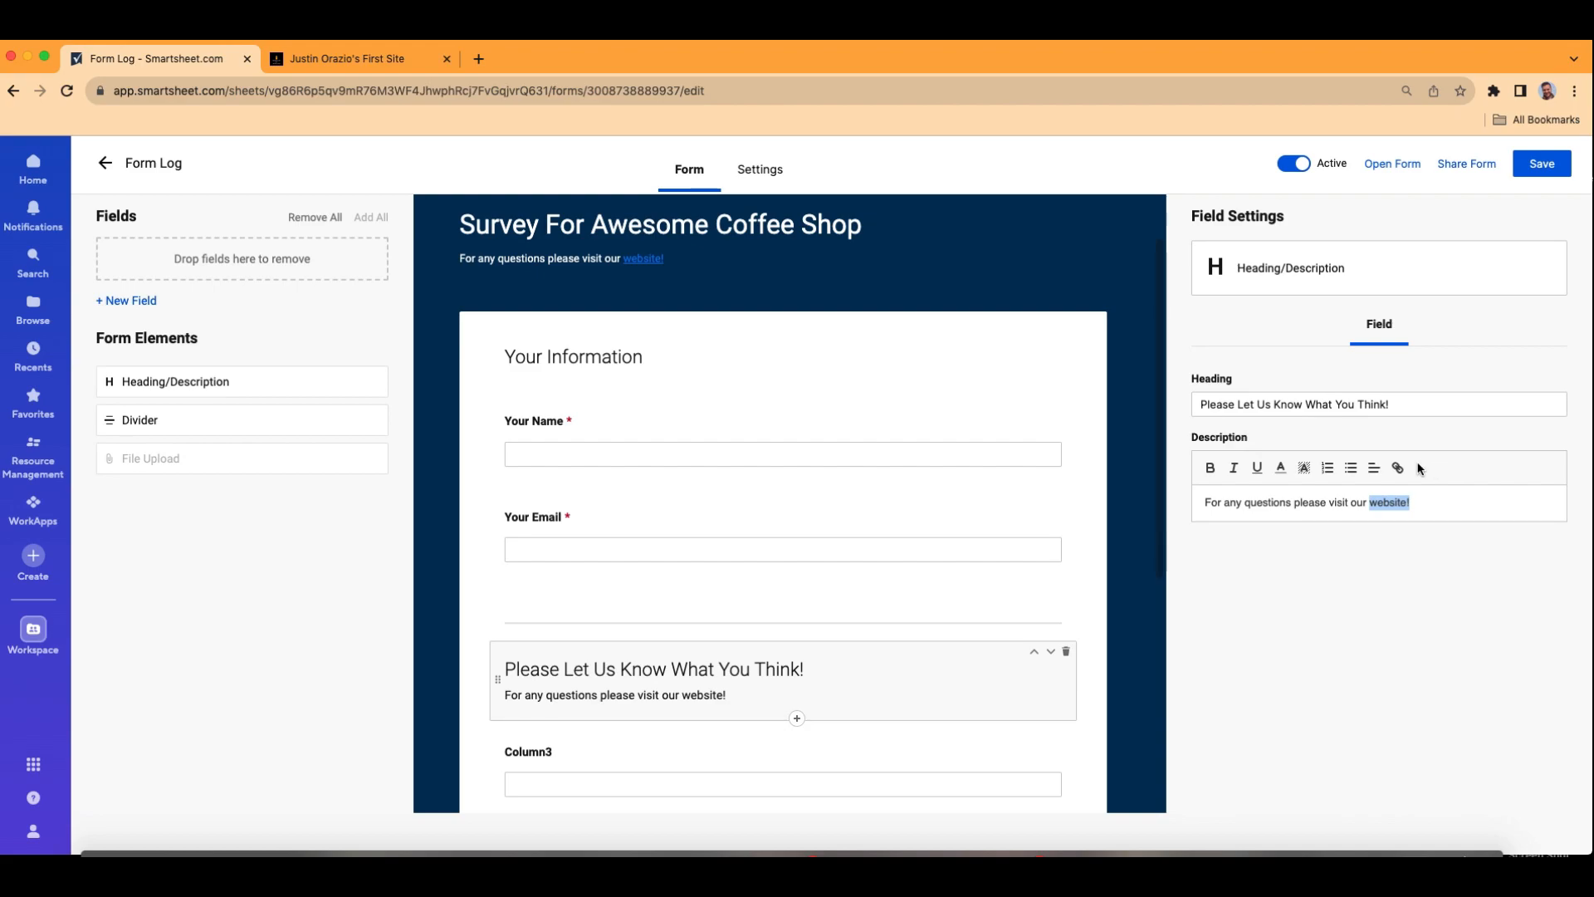
{"action": "left_click", "coordinate": [1397, 467]}
{"action": "key", "text": "BackSpace"}
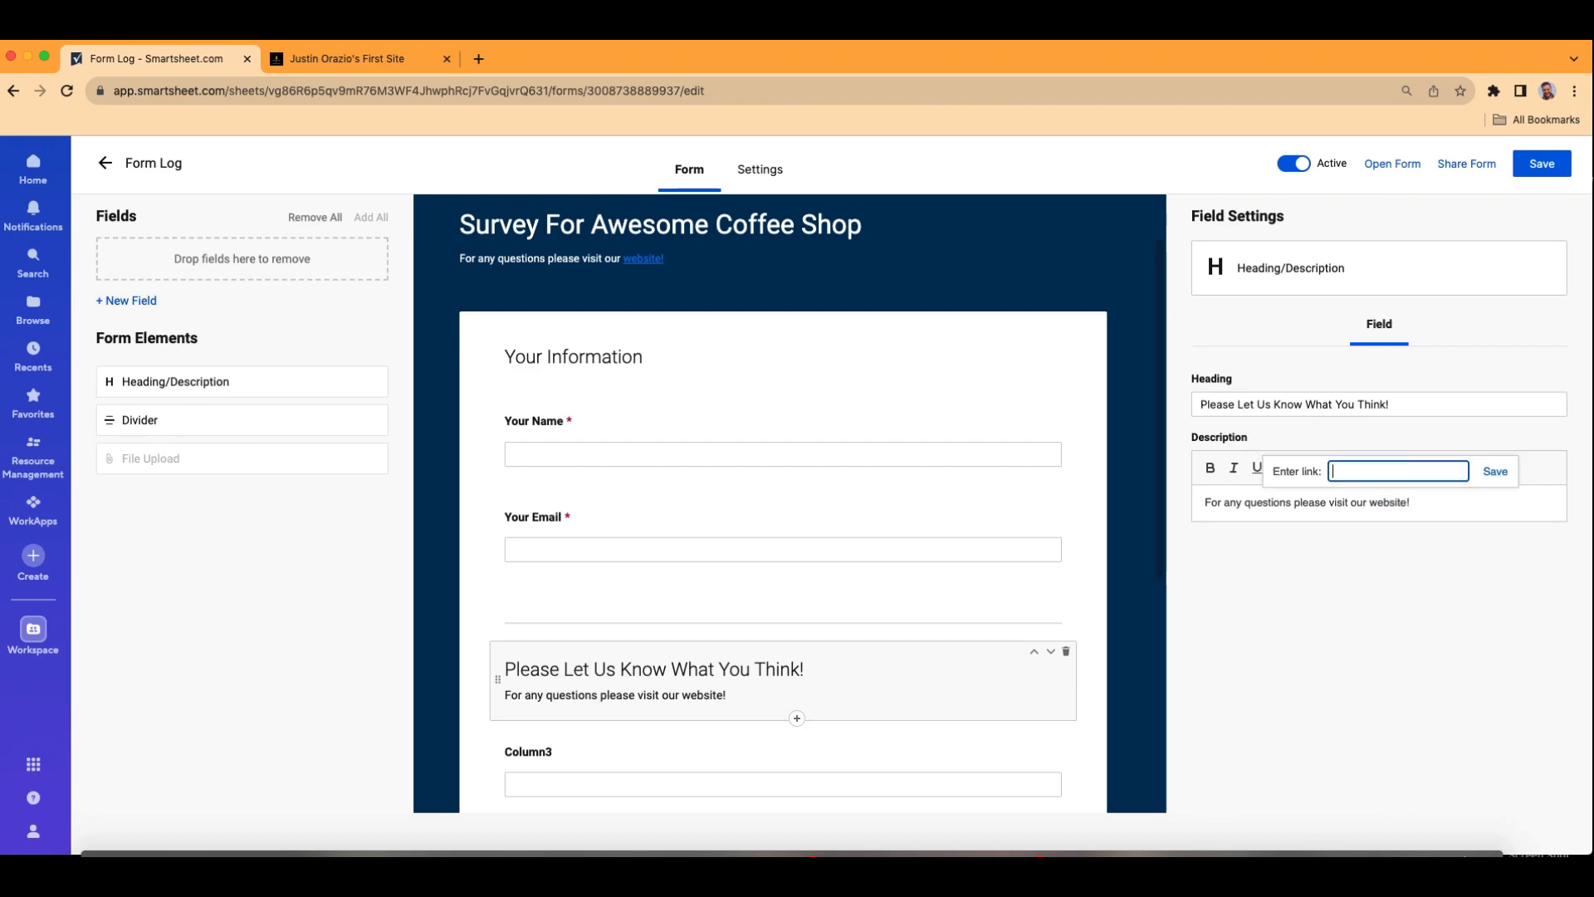
{"action": "left_click", "coordinate": [357, 60]}
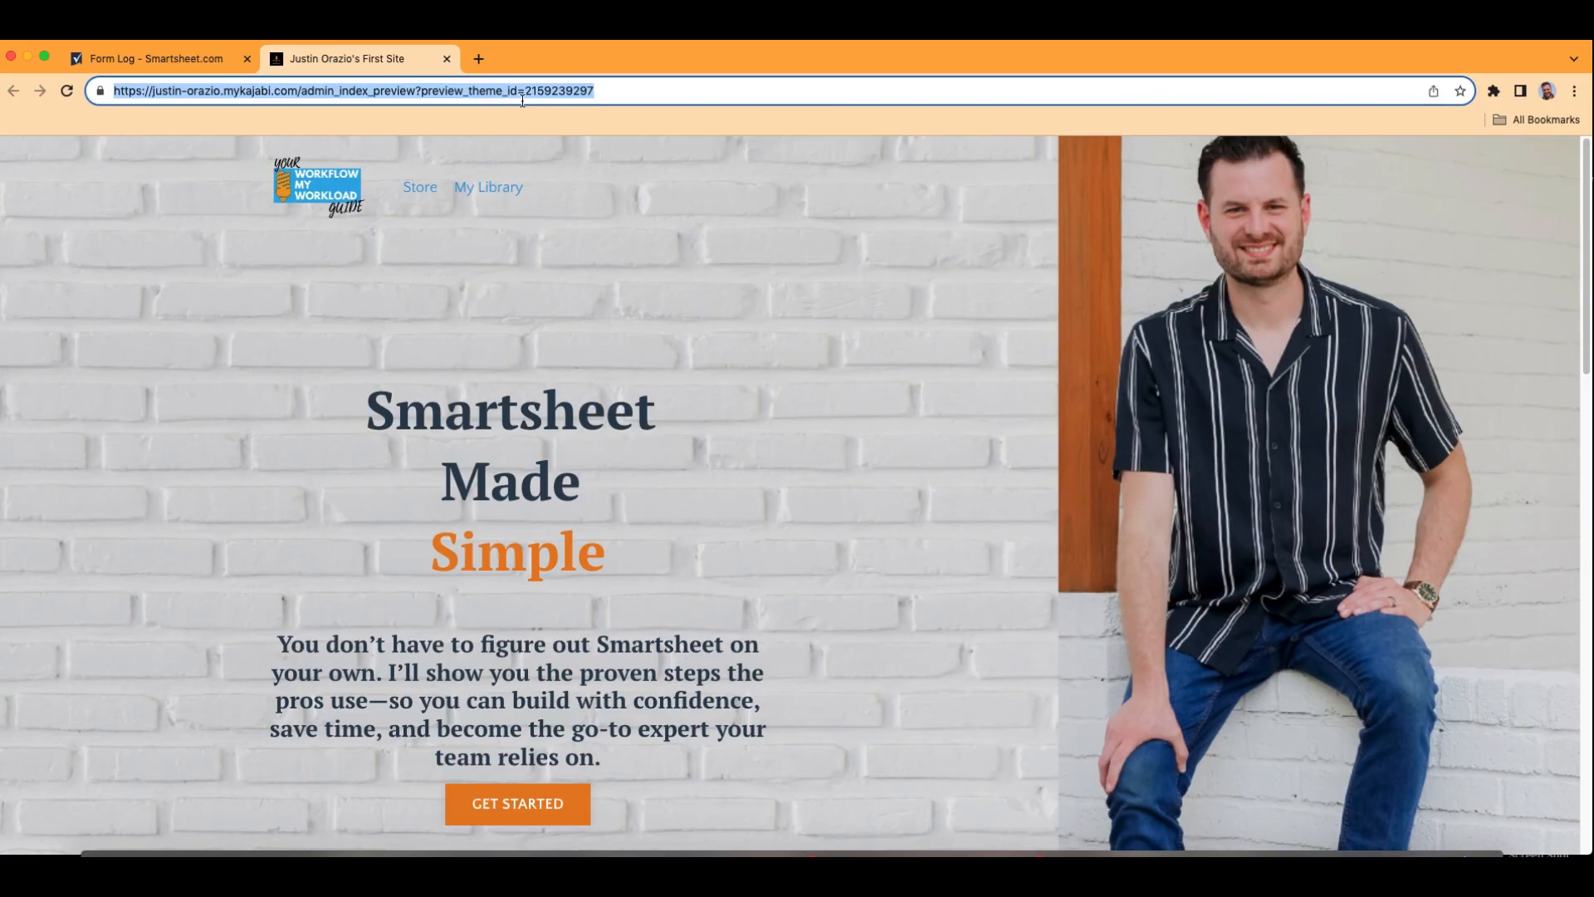
{"action": "left_click", "coordinate": [203, 59]}
{"action": "key", "text": "super+v"}
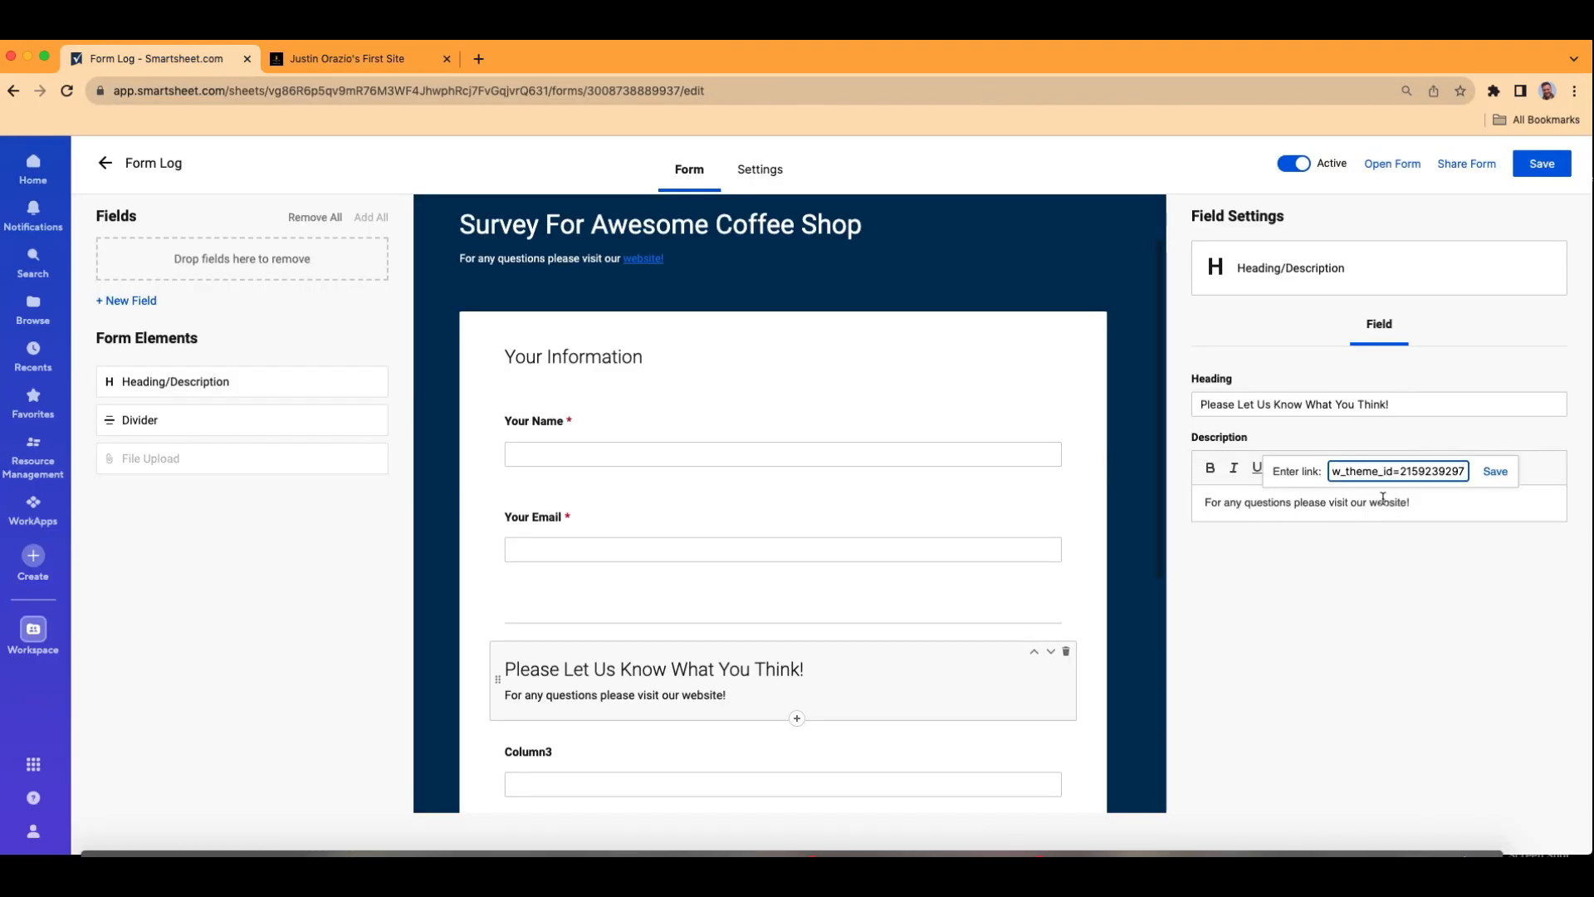
{"action": "left_click", "coordinate": [1494, 471]}
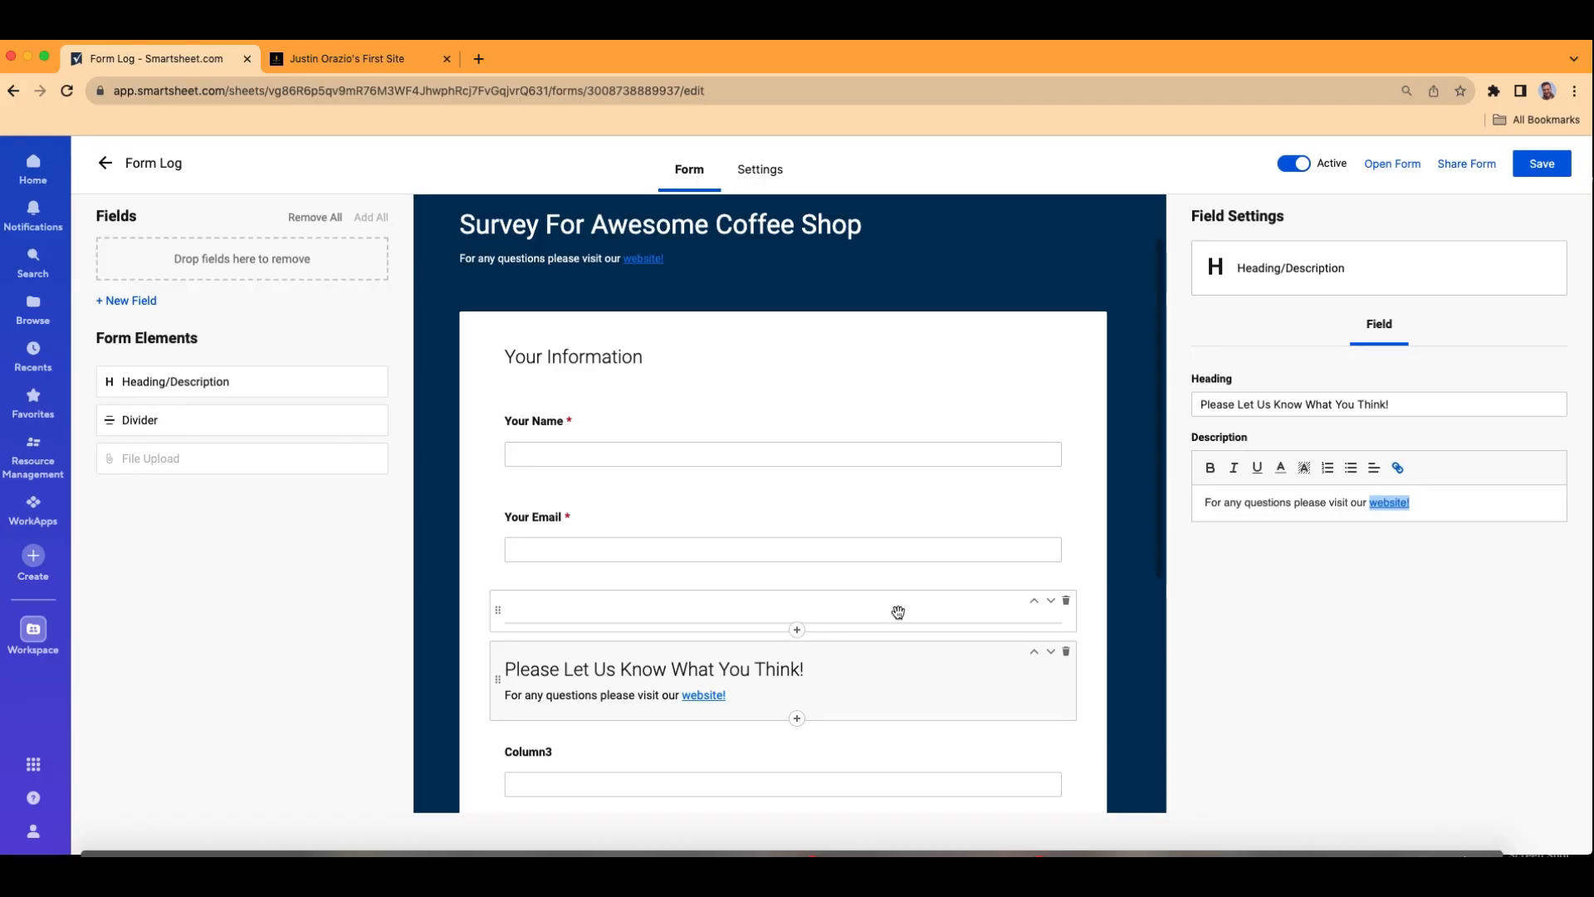
Try red and white text colors on "For any question" in the new heading's description, and return it to black.
{"action": "scroll", "coordinate": [901, 611], "scroll_direction": "down", "scroll_amount": 1}
{"action": "scroll", "coordinate": [903, 608], "scroll_direction": "down", "scroll_amount": 1}
{"action": "left_click", "coordinate": [1223, 502]}
{"action": "left_click_drag", "start_coordinate": [1205, 502], "coordinate": [1291, 503]}
{"action": "left_click", "coordinate": [1281, 467]}
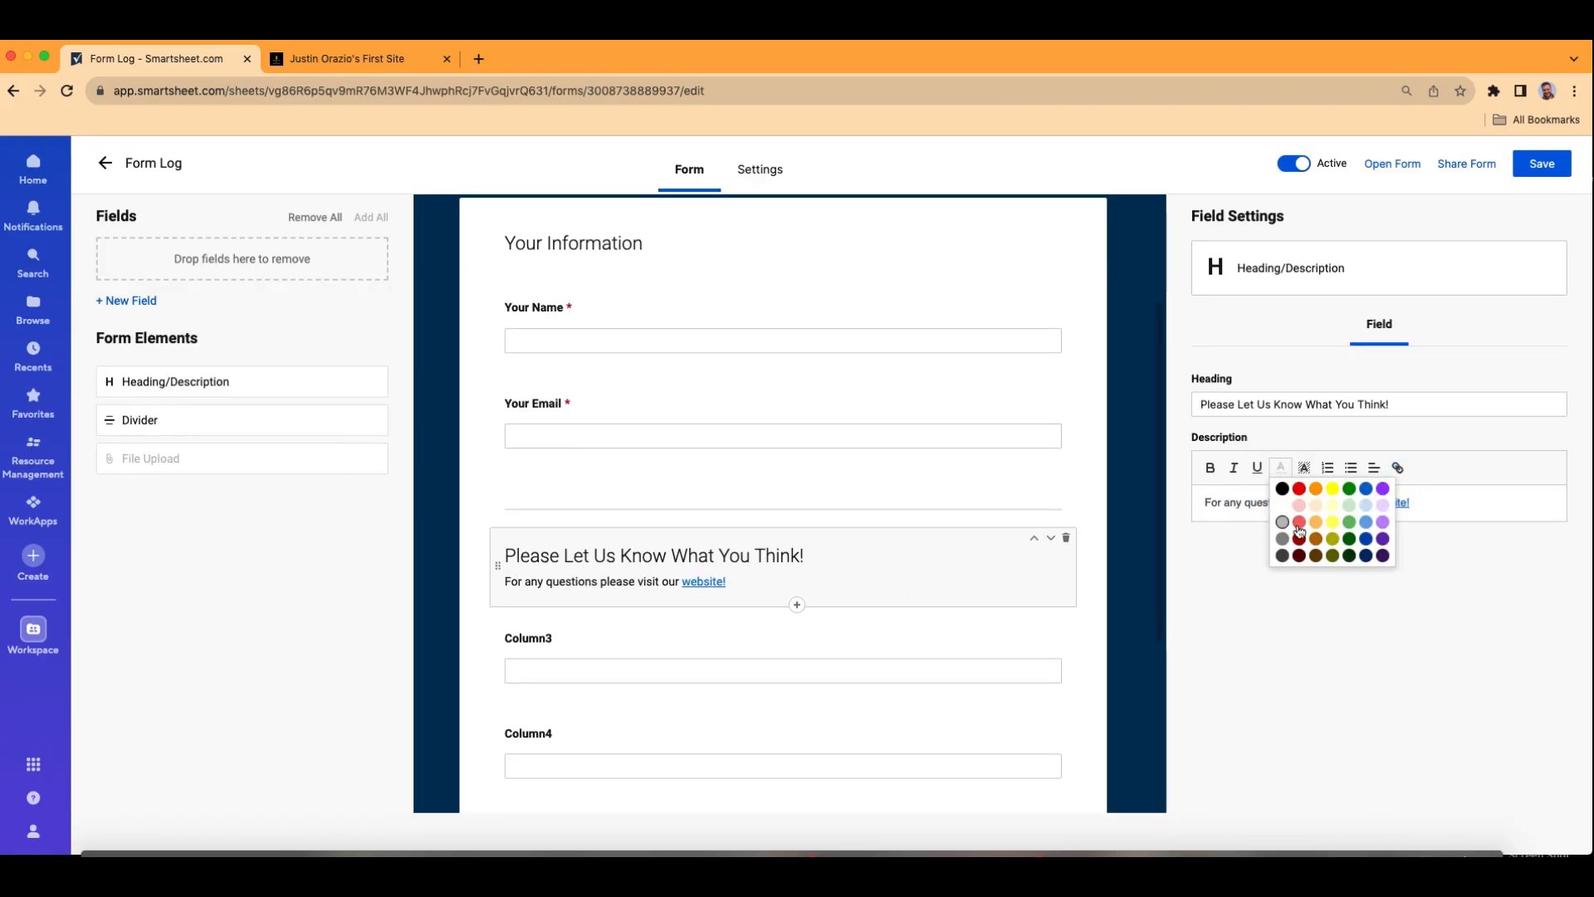
{"action": "left_click", "coordinate": [1300, 495]}
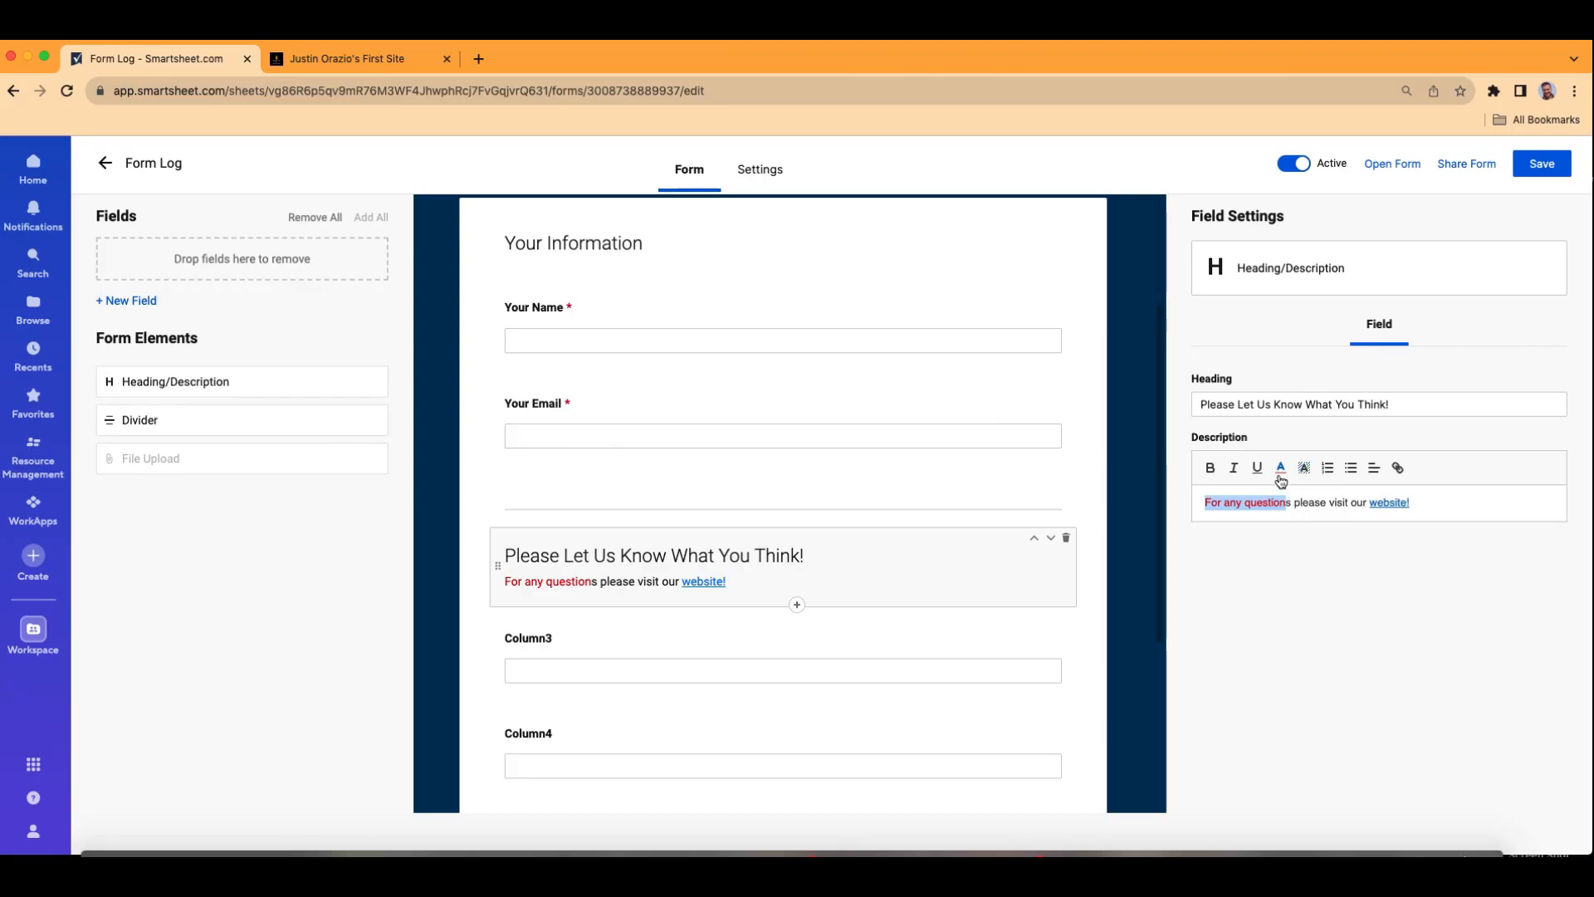
{"action": "left_click", "coordinate": [1281, 468]}
{"action": "left_click", "coordinate": [1283, 504]}
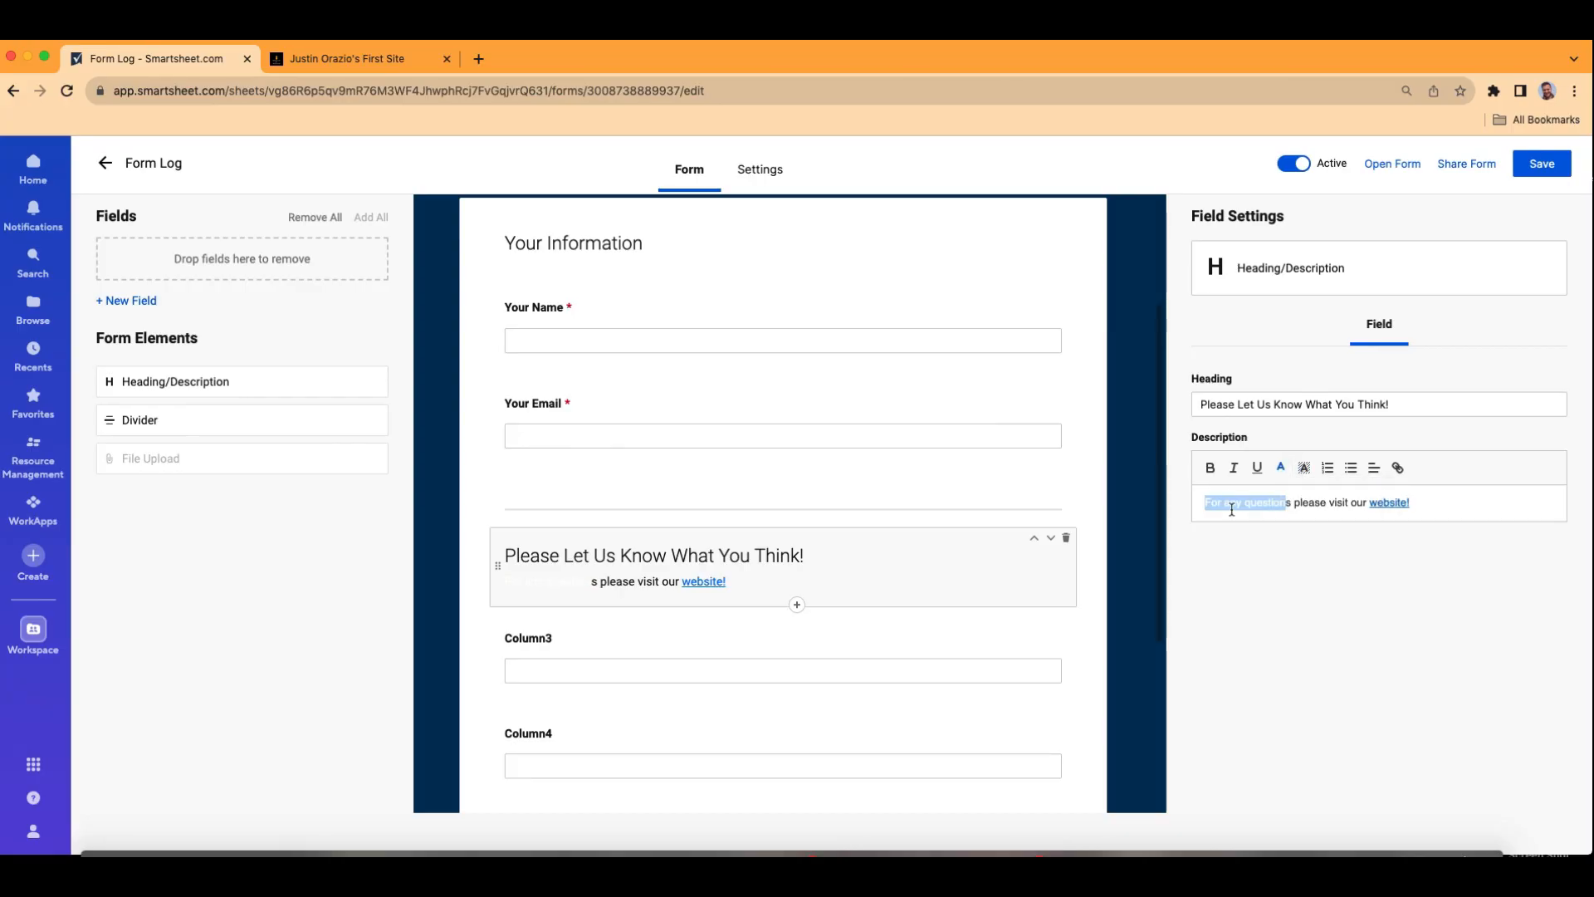
{"action": "left_click", "coordinate": [1281, 467]}
{"action": "left_click", "coordinate": [1283, 489]}
Rename the Column3 field "What was your favorite coffee drink" and make it a dropdown list with the values Mocha, Latte and Tea.
{"action": "scroll", "coordinate": [839, 586], "scroll_direction": "down", "scroll_amount": 2}
{"action": "left_click", "coordinate": [704, 521]}
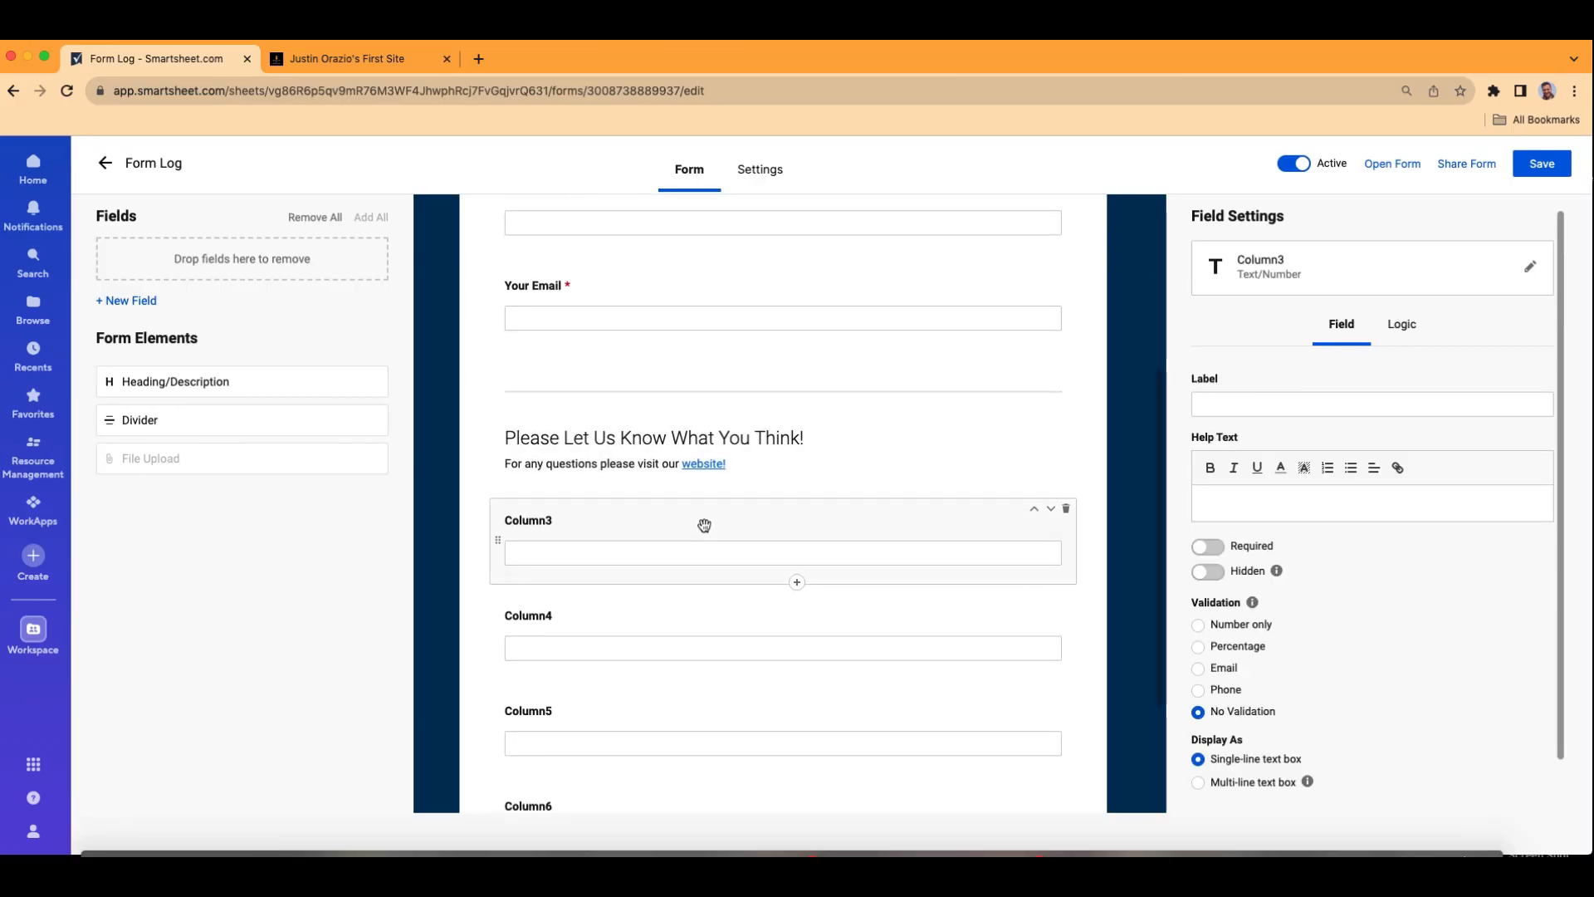
{"action": "left_click", "coordinate": [1258, 278]}
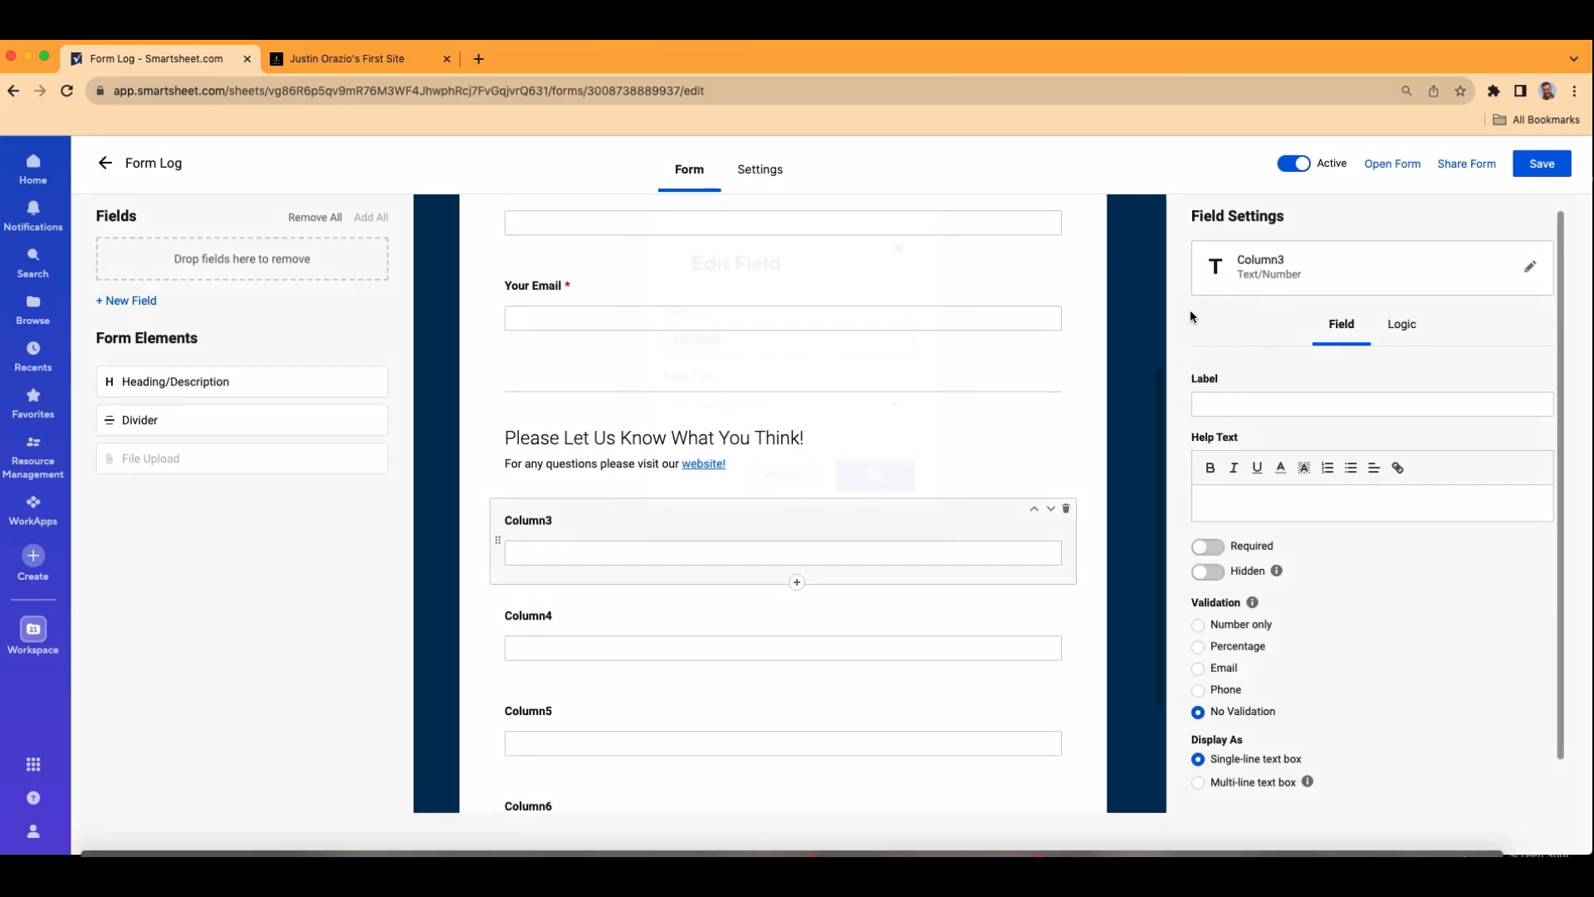
{"action": "type", "text": "What w"}
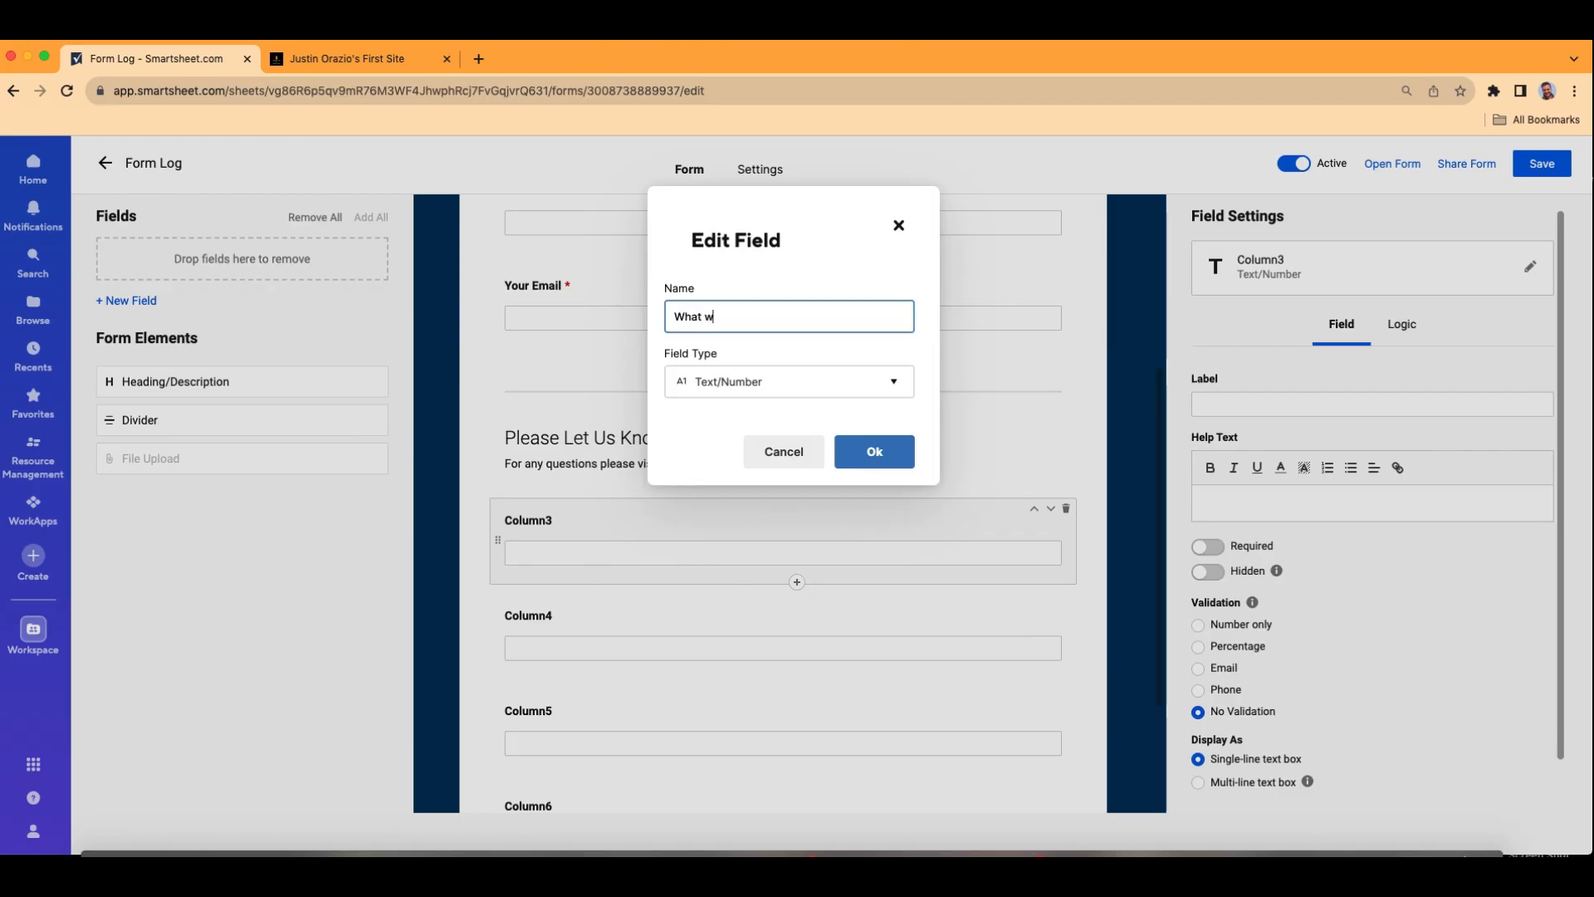
{"action": "type", "text": "as your favorite coffee dr"}
{"action": "left_click", "coordinate": [836, 395]}
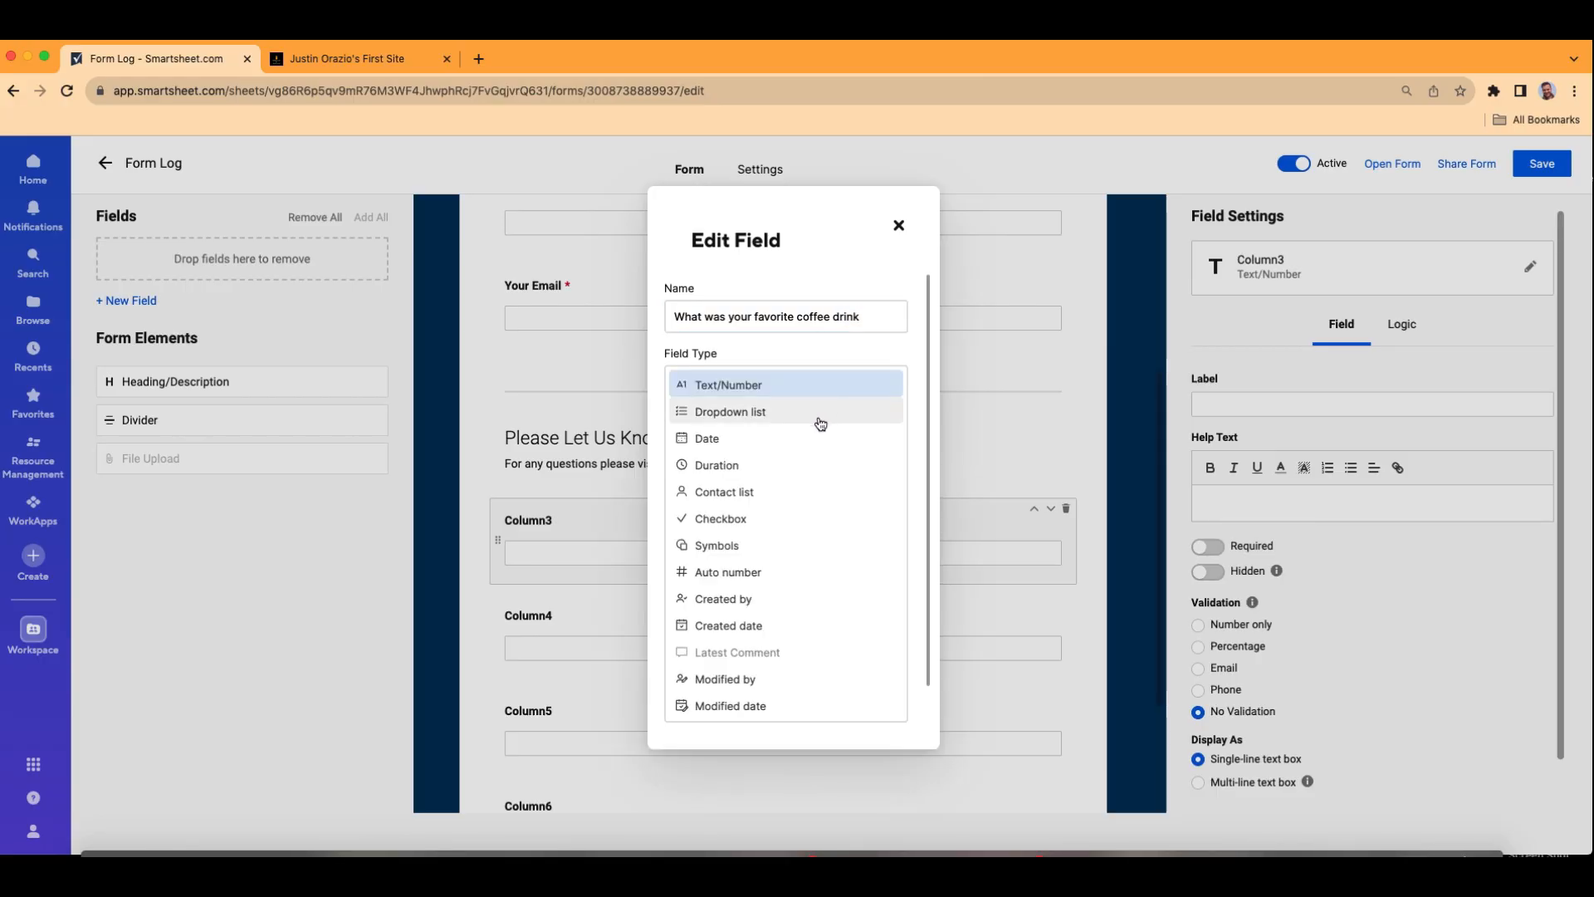
{"action": "left_click", "coordinate": [818, 420]}
{"action": "left_click", "coordinate": [797, 551]}
{"action": "type", "text": "Mocha"}
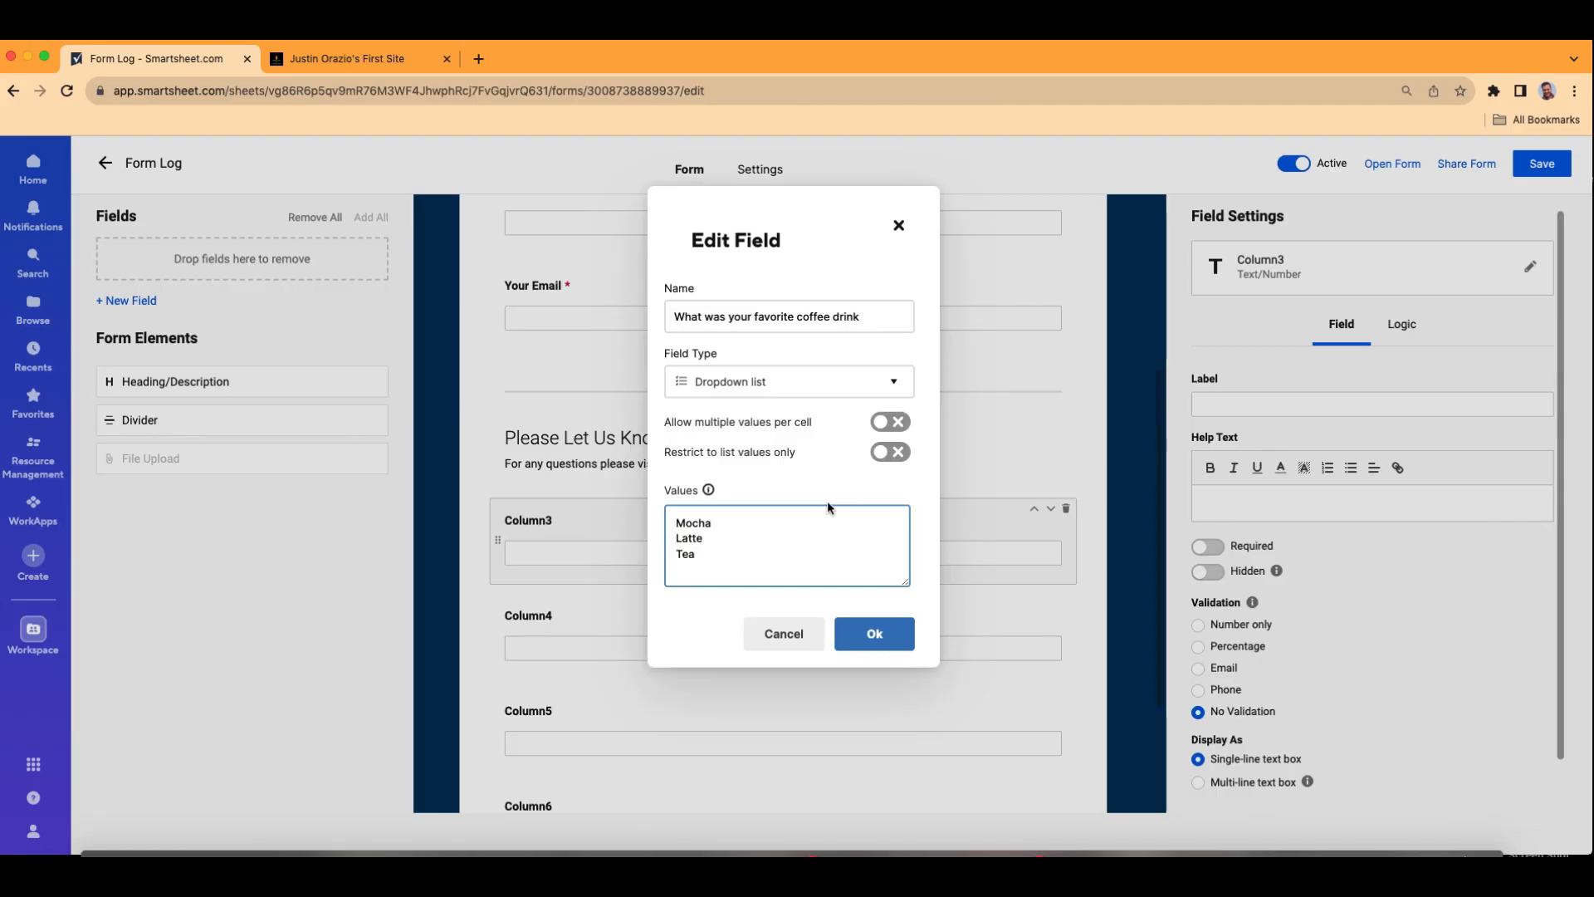
{"action": "left_click", "coordinate": [867, 634]}
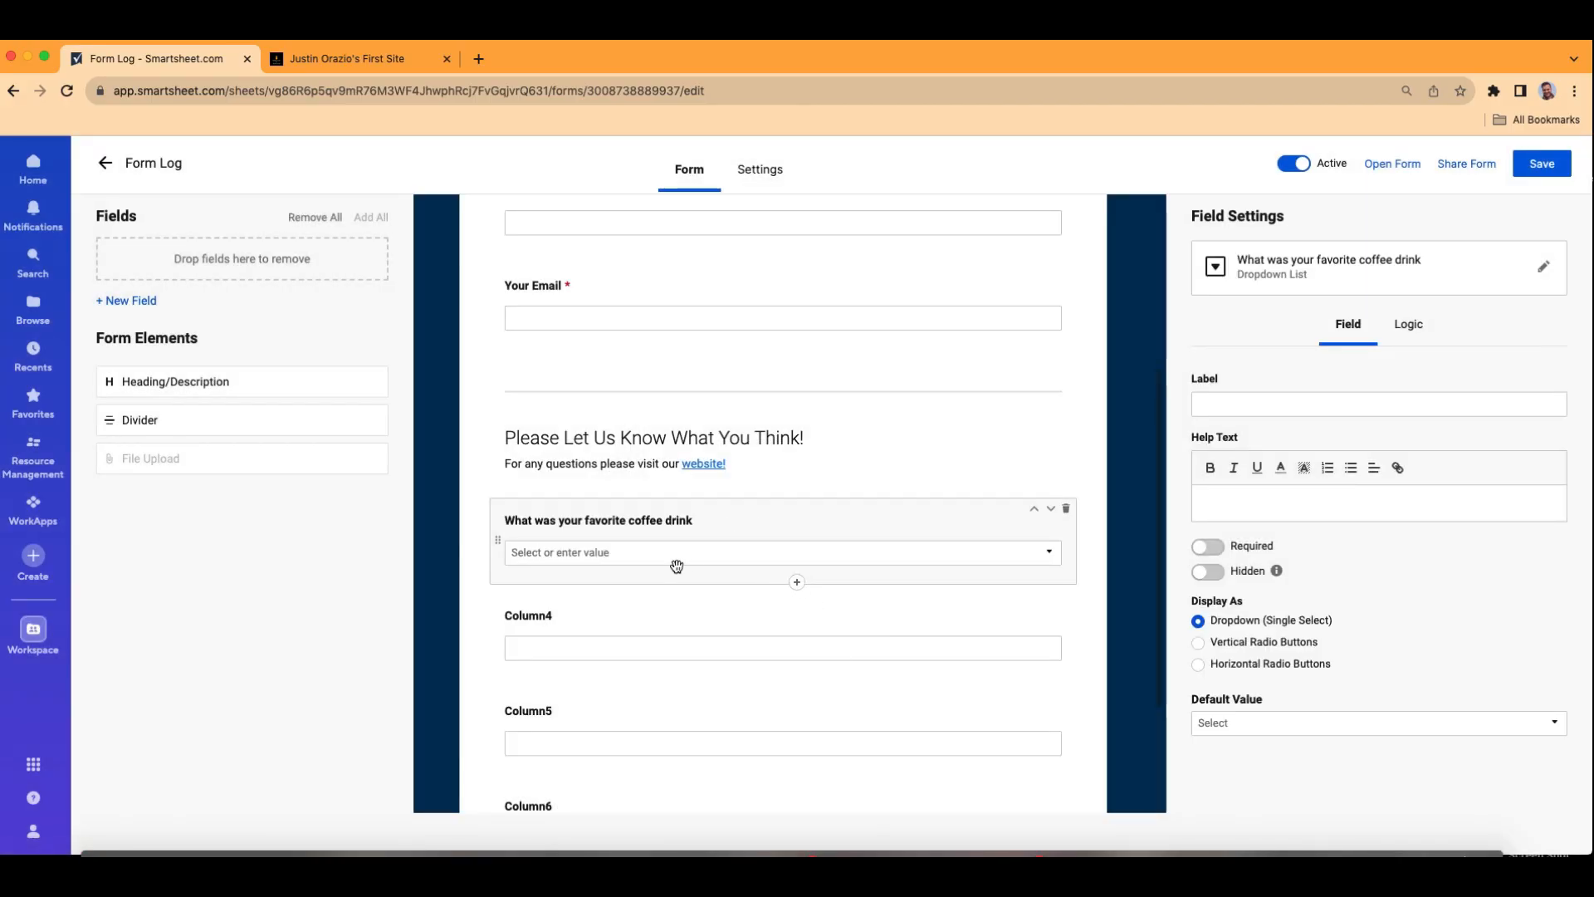
Try vertical and horizontal radio buttons for the favorite coffee drink question, and return it to a single-select dropdown.
{"action": "left_click", "coordinate": [1200, 643]}
{"action": "left_click", "coordinate": [1199, 664]}
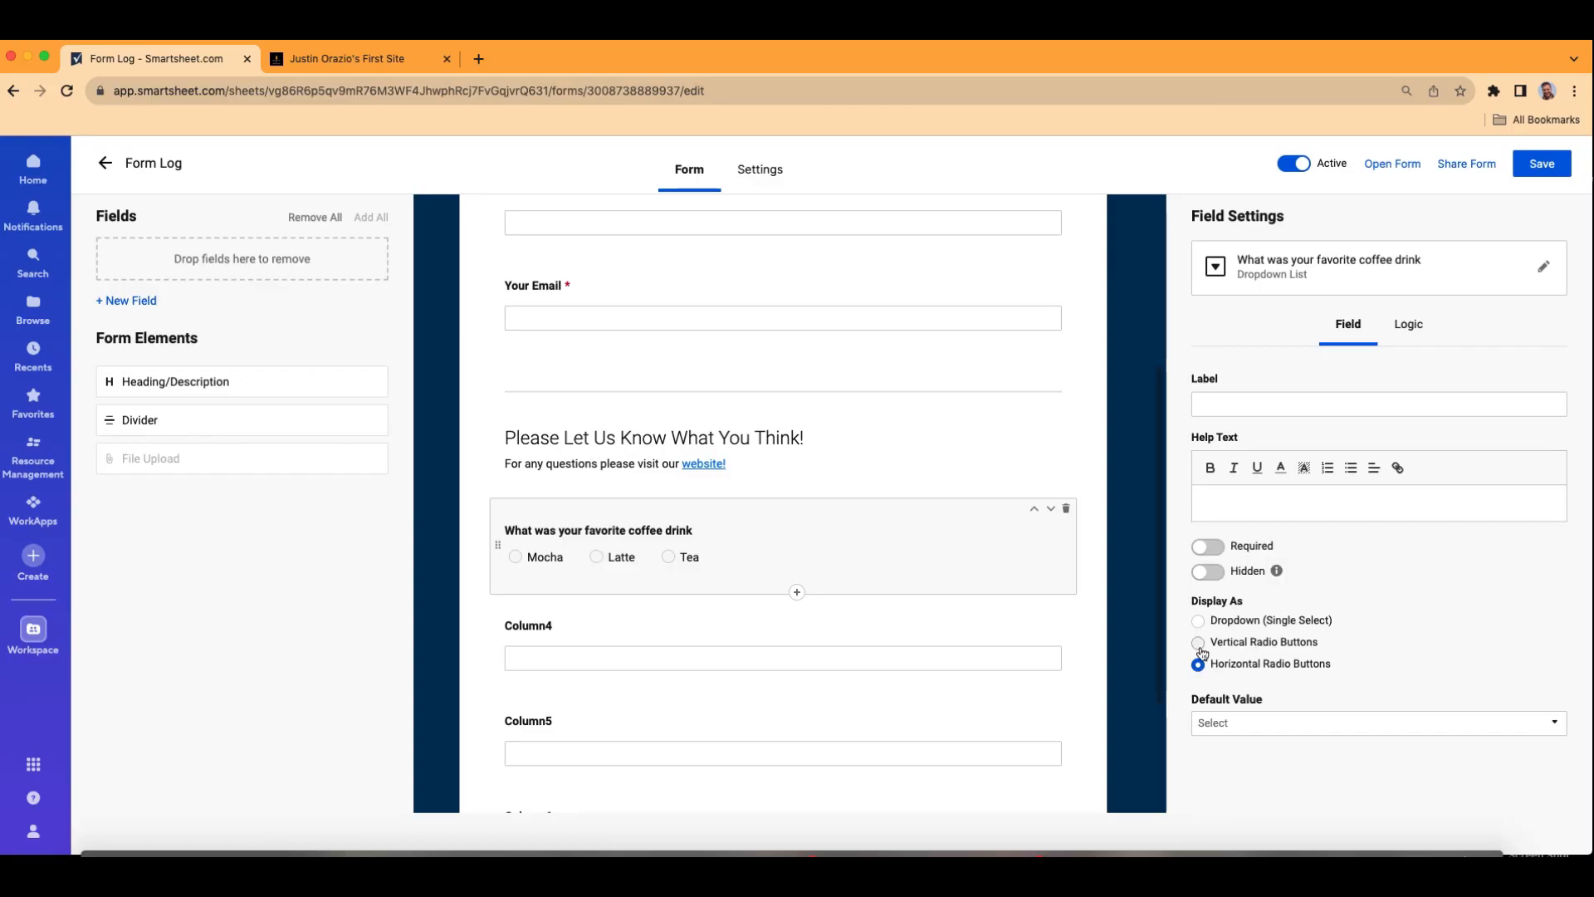
{"action": "left_click", "coordinate": [1199, 643]}
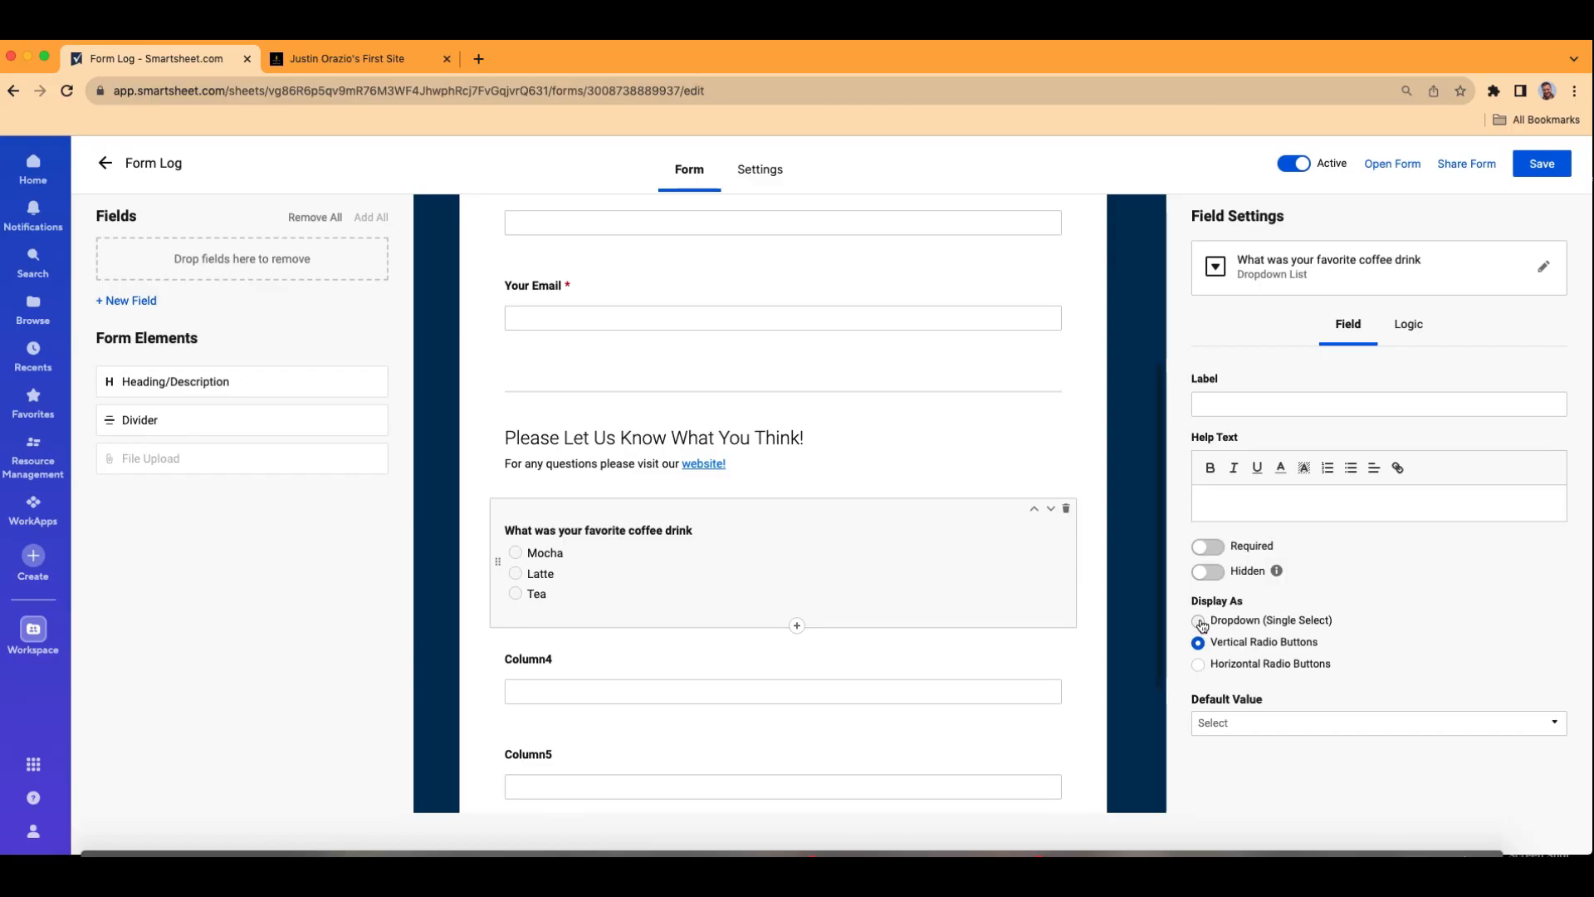
{"action": "left_click", "coordinate": [1199, 622]}
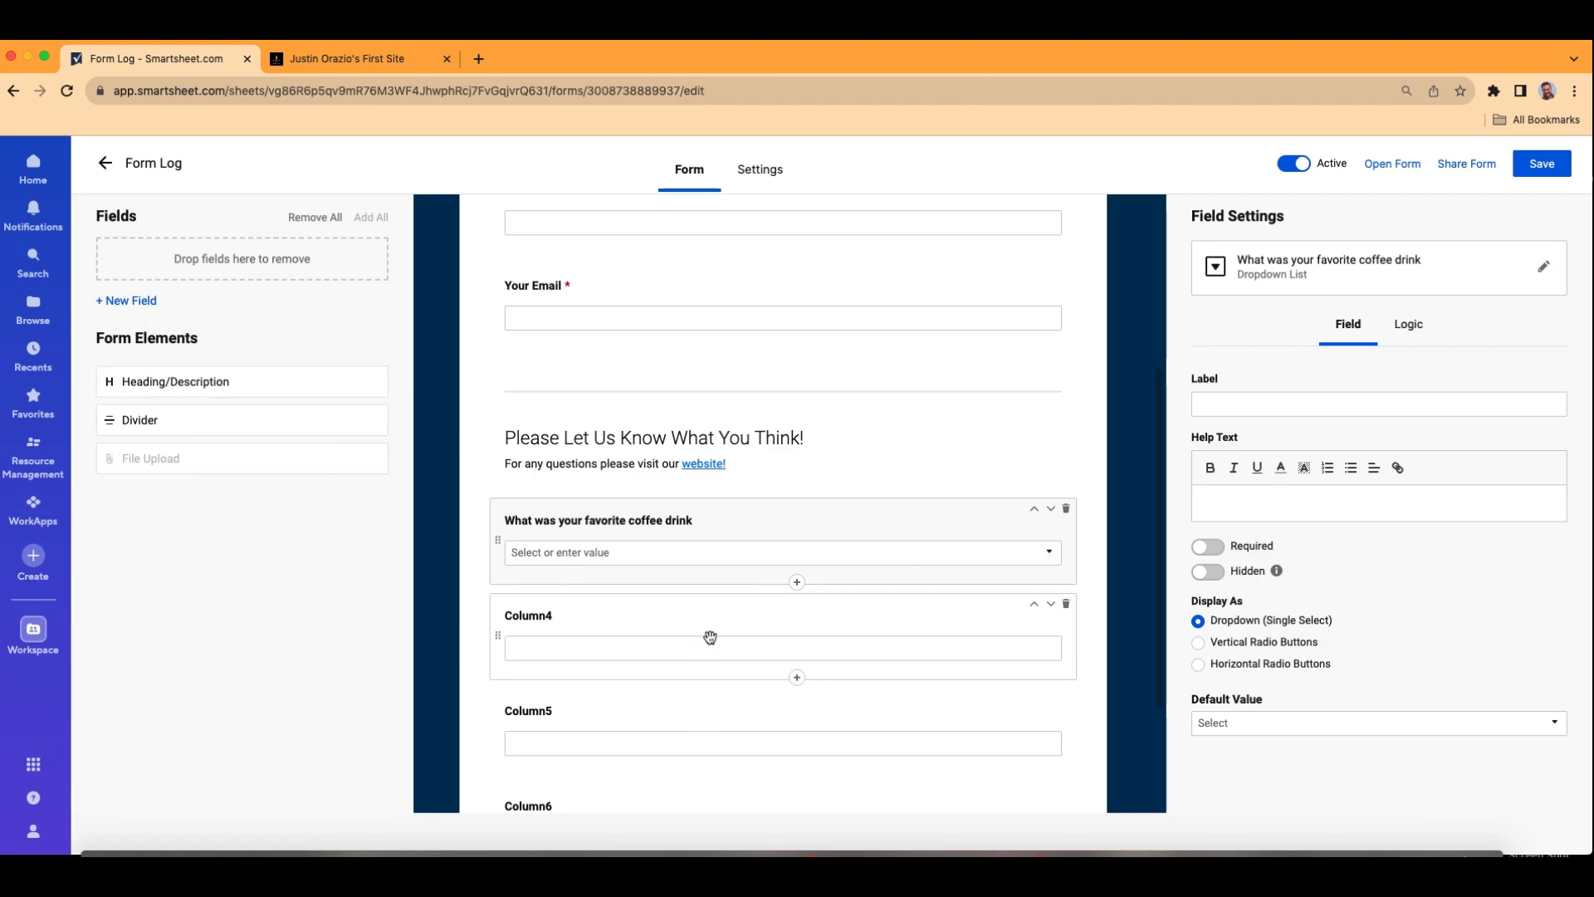
Create a dropdown list field "Are you happy with your purchase" with the values Yes and No, restricted to list values only.
{"action": "scroll", "coordinate": [669, 689], "scroll_direction": "down", "scroll_amount": 2}
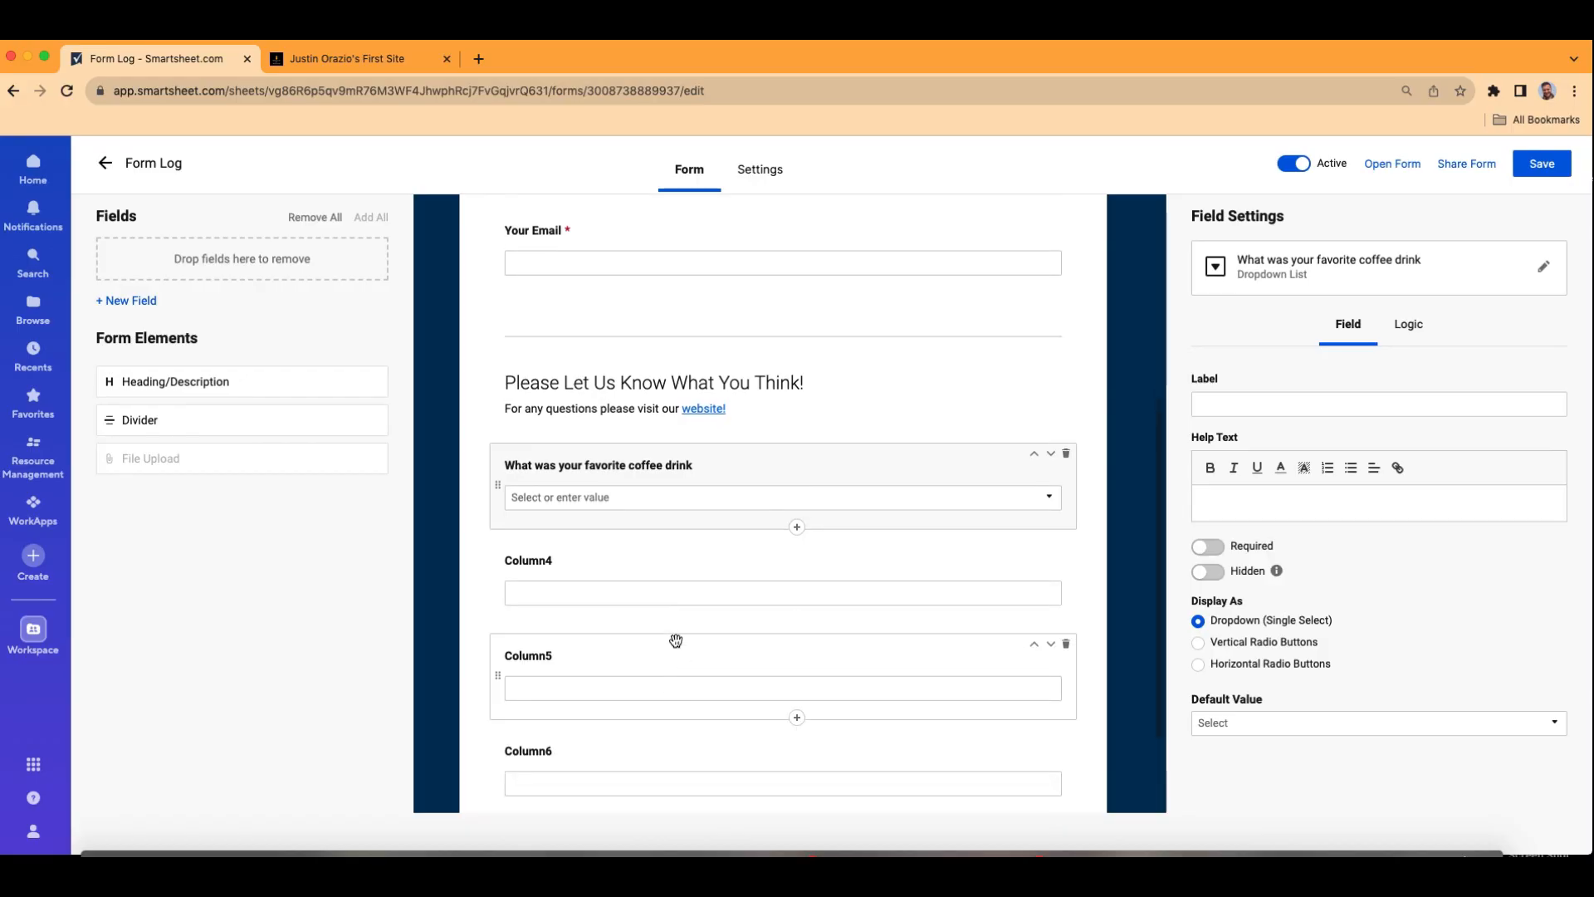
{"action": "scroll", "coordinate": [652, 710], "scroll_direction": "up", "scroll_amount": 1}
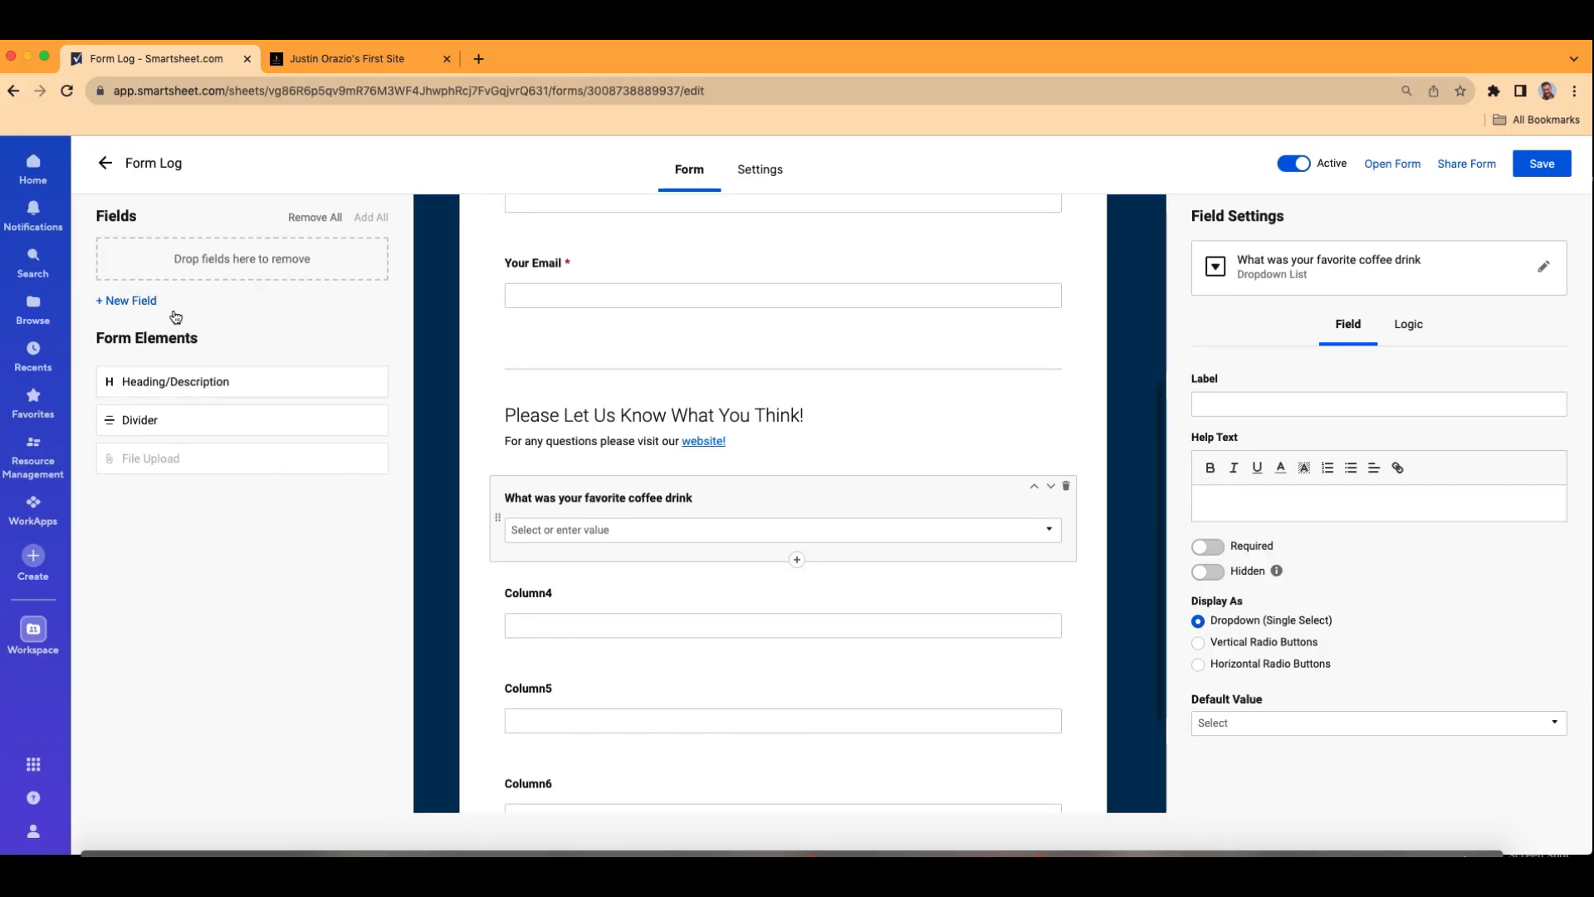
{"action": "left_click", "coordinate": [141, 303]}
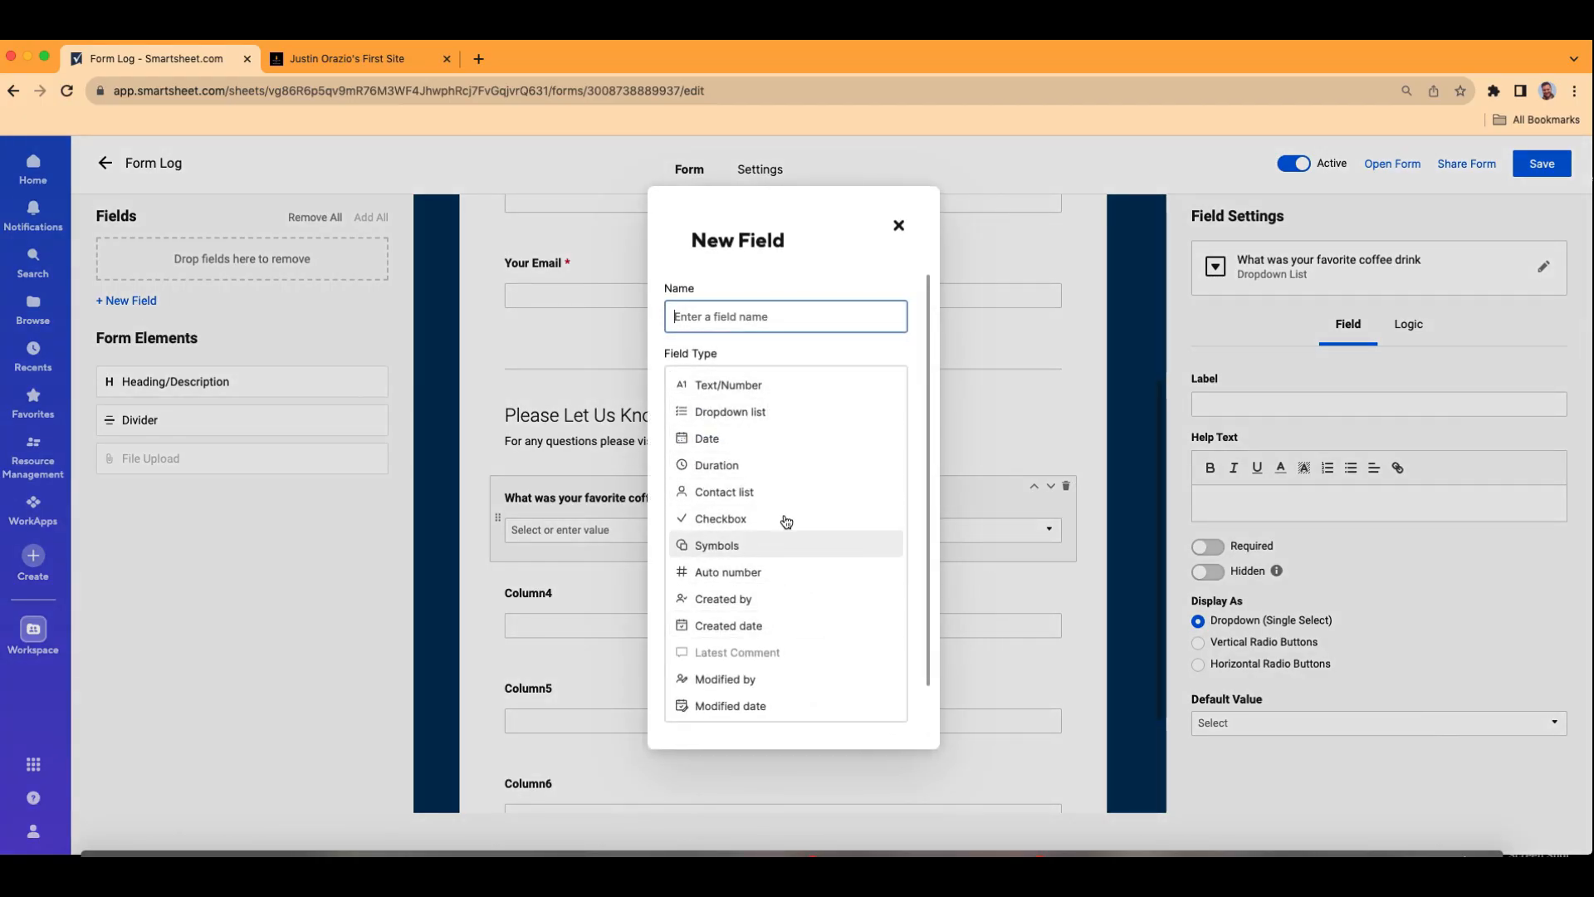
{"action": "type", "text": "Are you happy with your"}
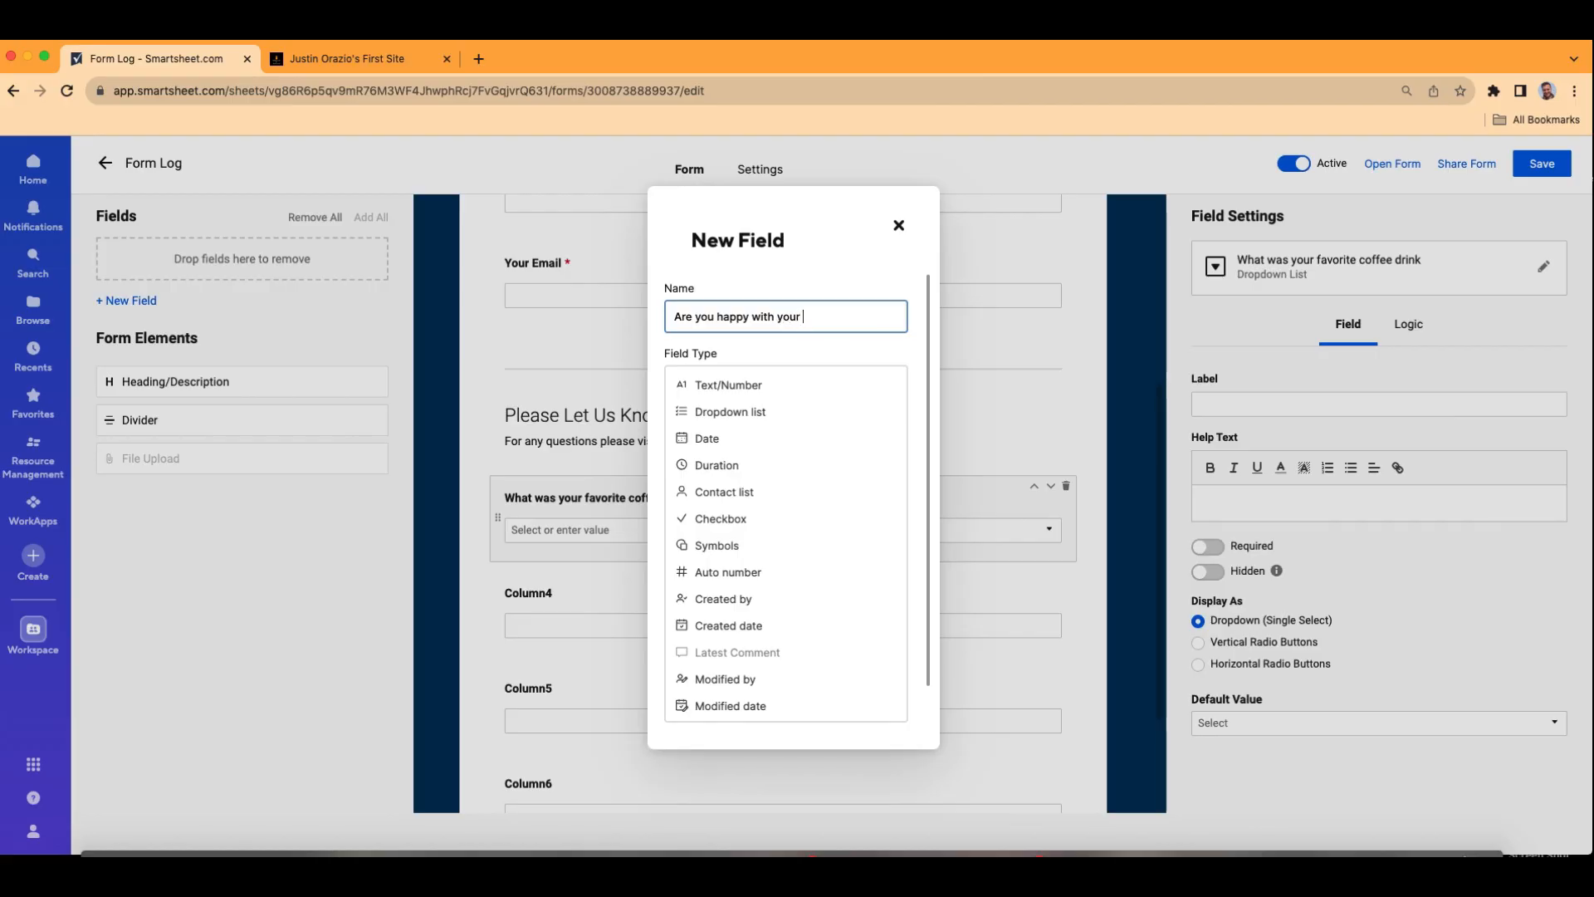
{"action": "key", "text": "BackSpace"}
{"action": "key", "text": "BackSpace"}
{"action": "key", "text": "BackSpace"}
{"action": "left_click", "coordinate": [730, 412]}
{"action": "left_click", "coordinate": [767, 529]}
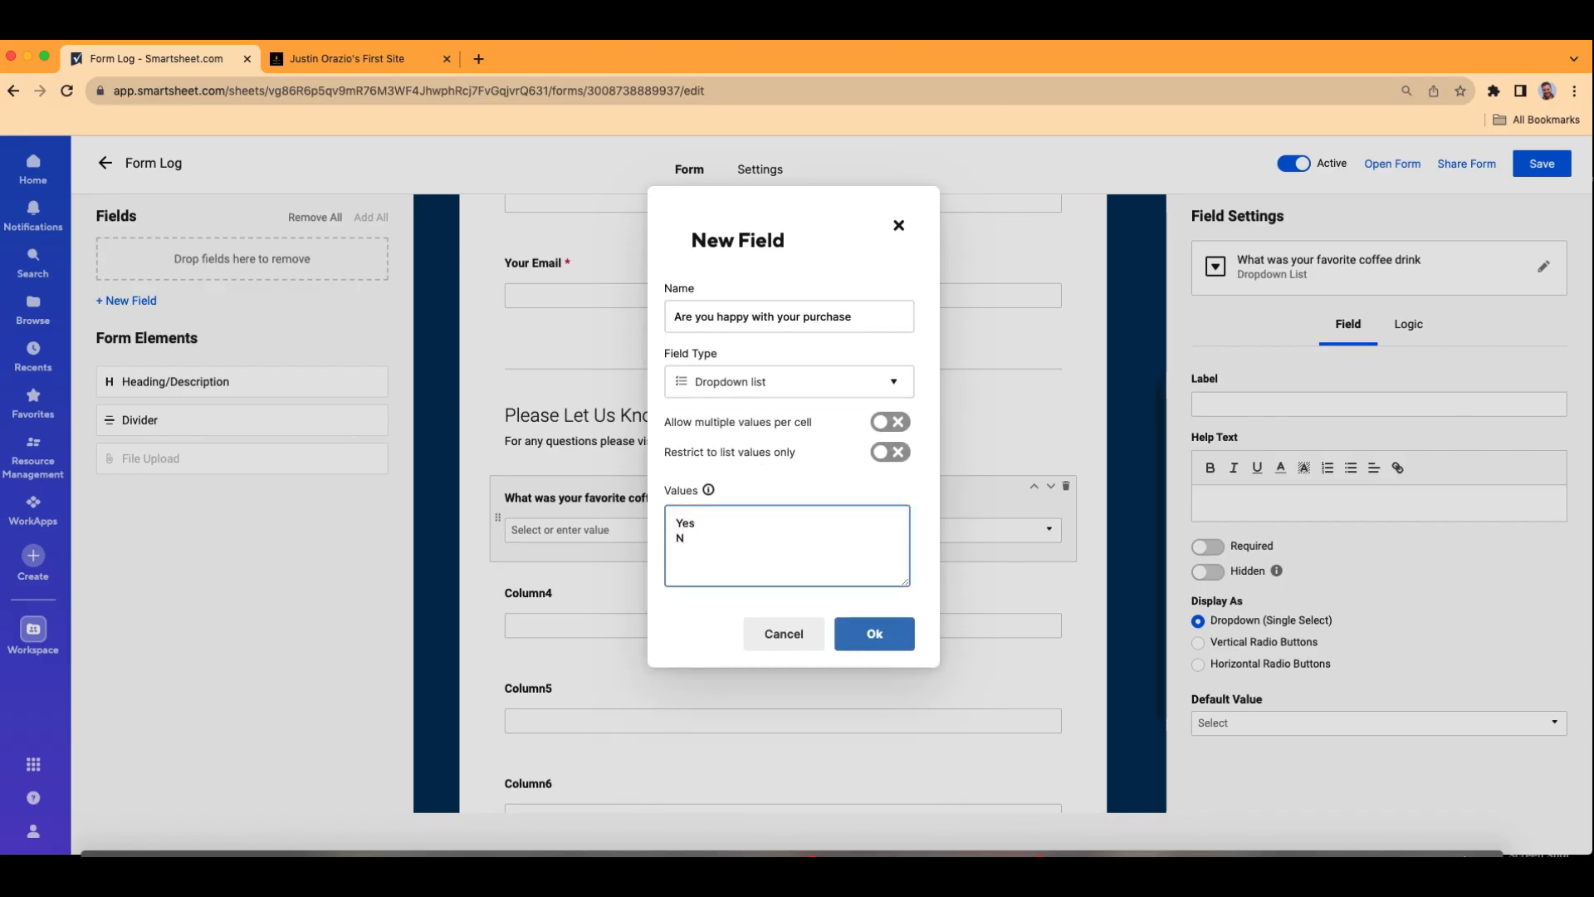
{"action": "left_click", "coordinate": [893, 455]}
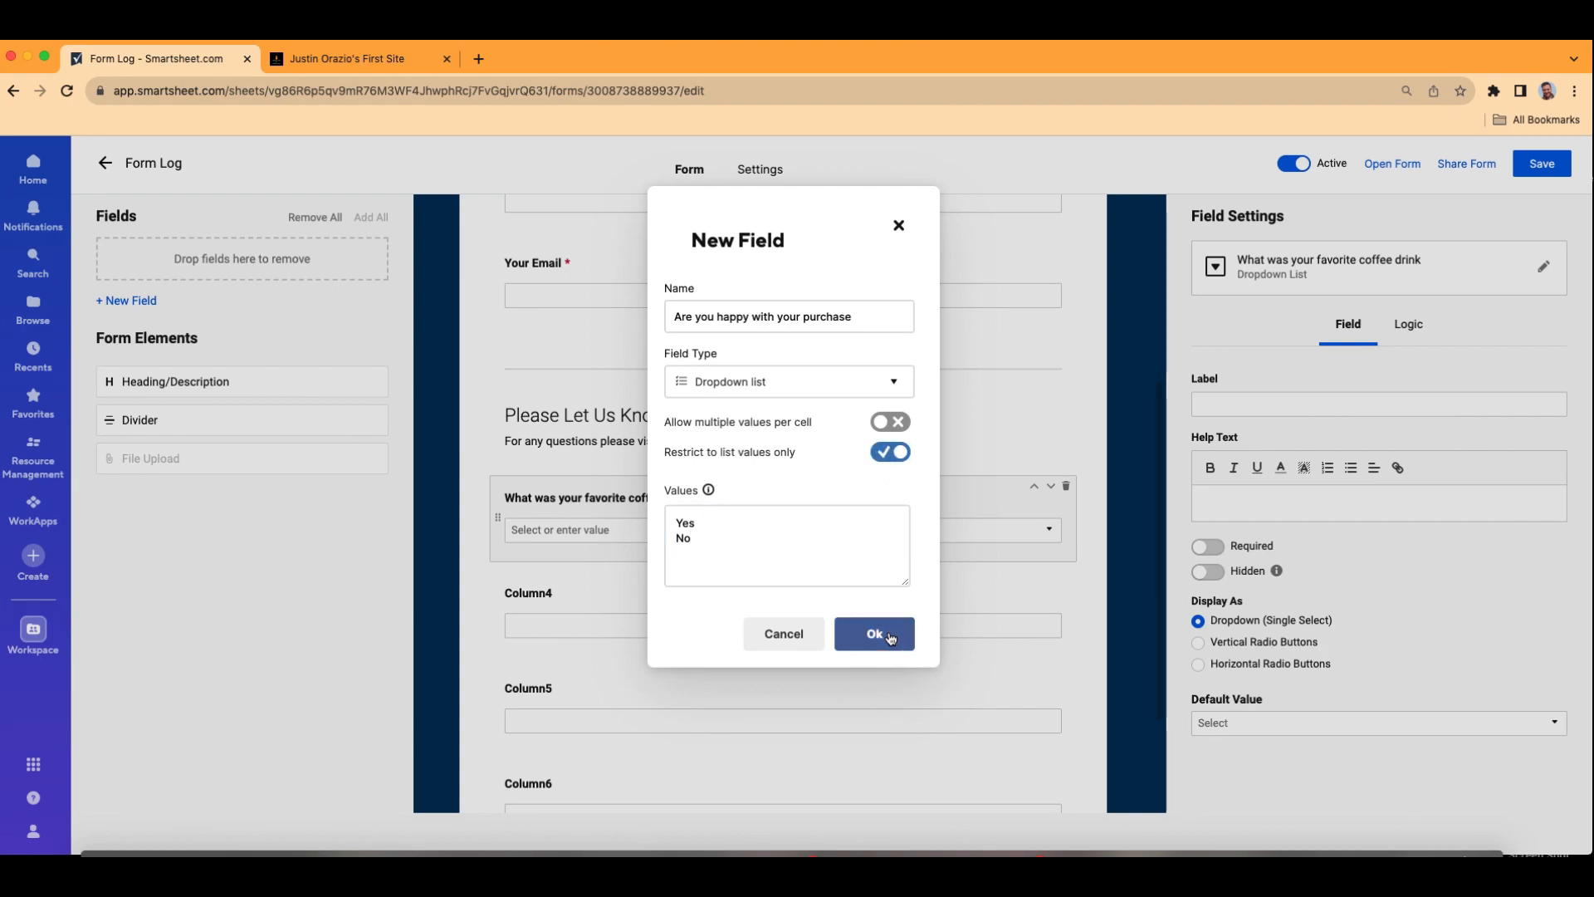
{"action": "left_click", "coordinate": [877, 635]}
Place the purchase question below the favorite coffee drink question and display it as vertical radio buttons.
{"action": "left_click_drag", "start_coordinate": [167, 255], "coordinate": [612, 593]}
{"action": "left_click", "coordinate": [1197, 642]}
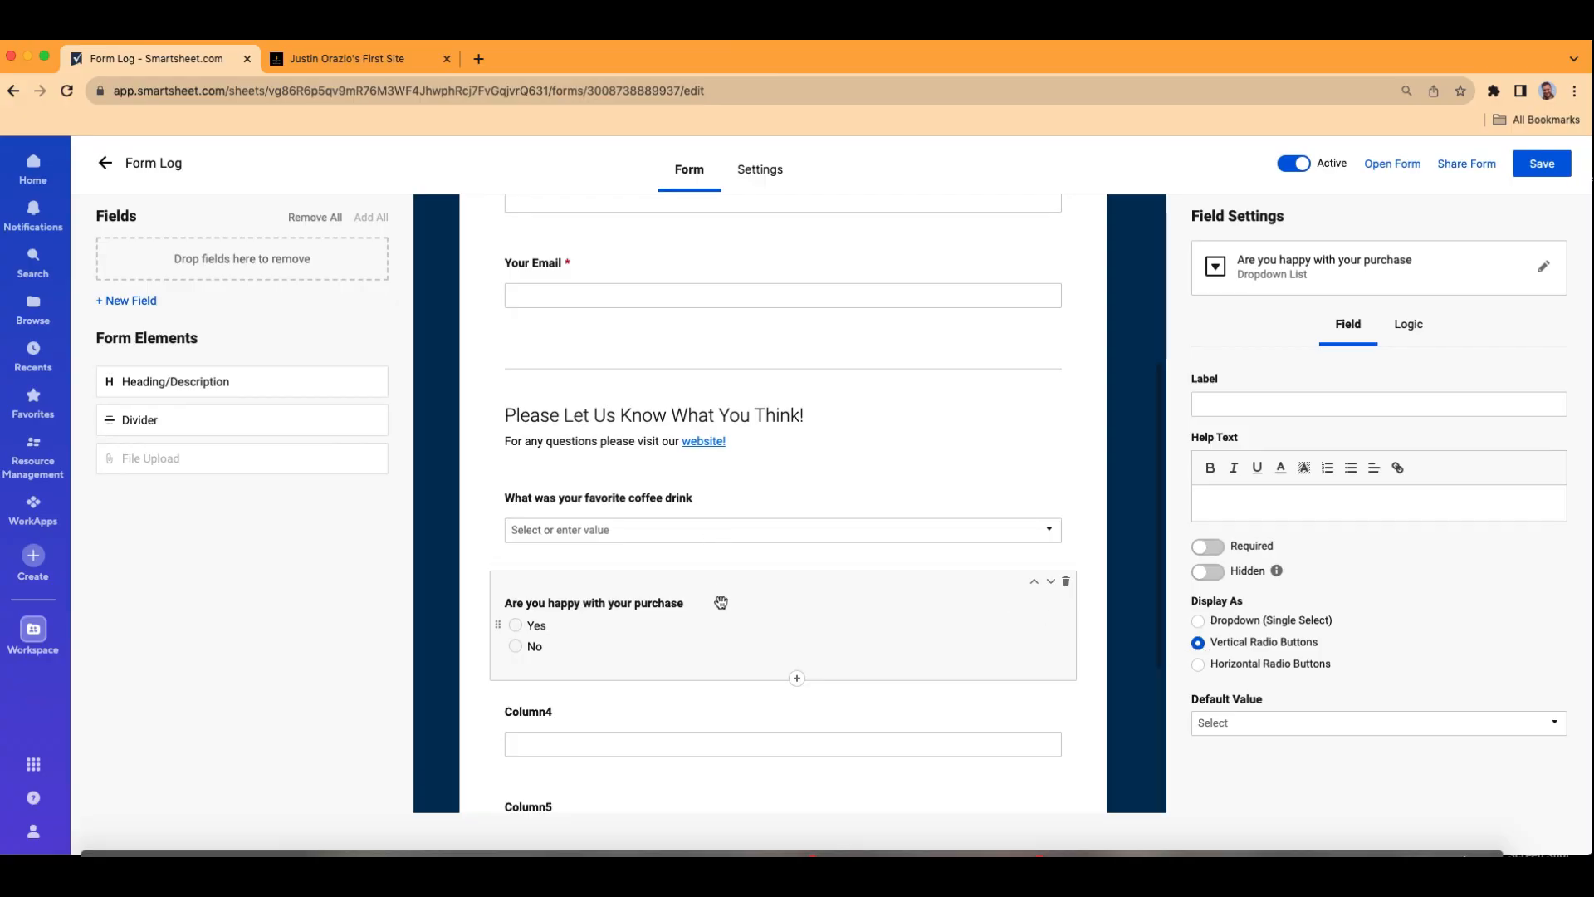
{"action": "scroll", "coordinate": [735, 588], "scroll_direction": "down", "scroll_amount": 1}
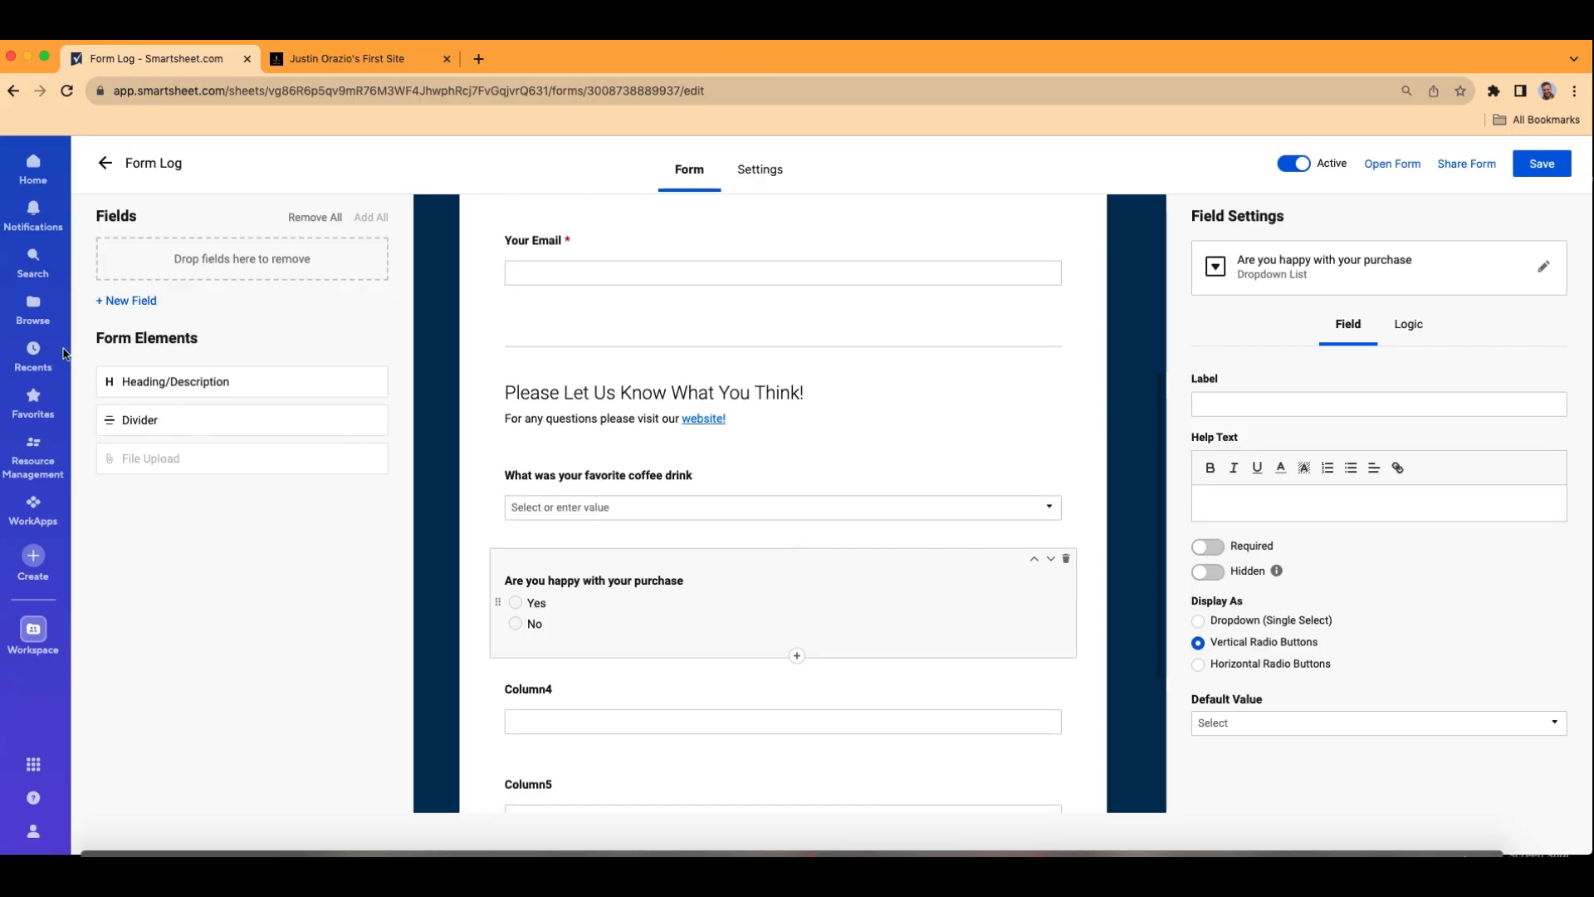
Create a Text/Number field named "Comments" and place it below the "Are you happy with your purchase" question.
{"action": "left_click", "coordinate": [129, 301]}
{"action": "type", "text": "Comments"}
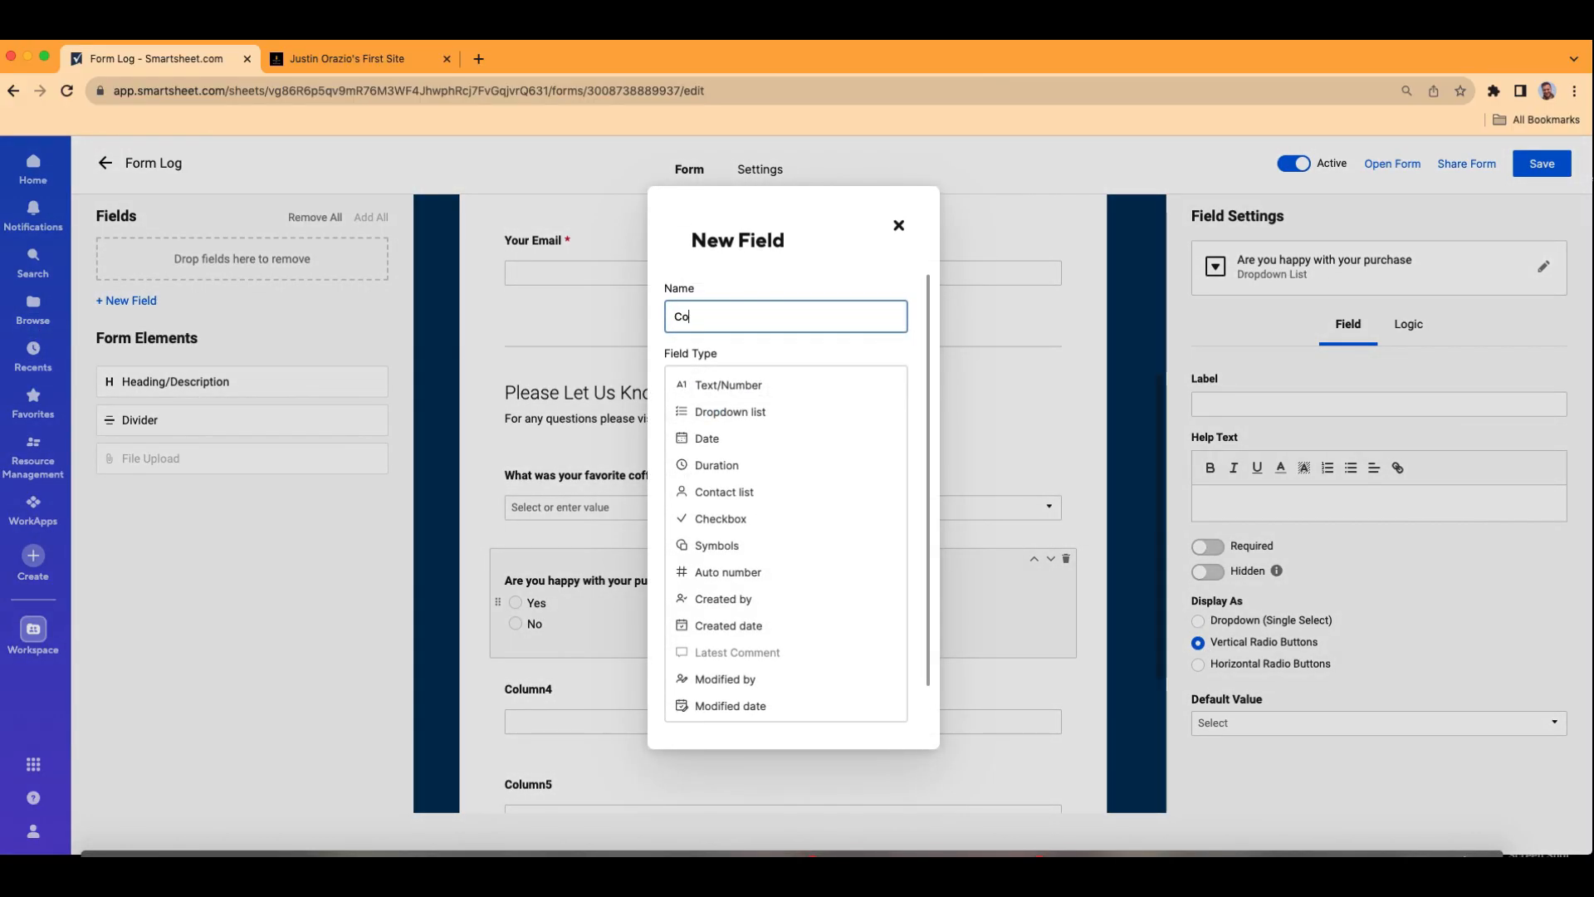
{"action": "left_click", "coordinate": [795, 387]}
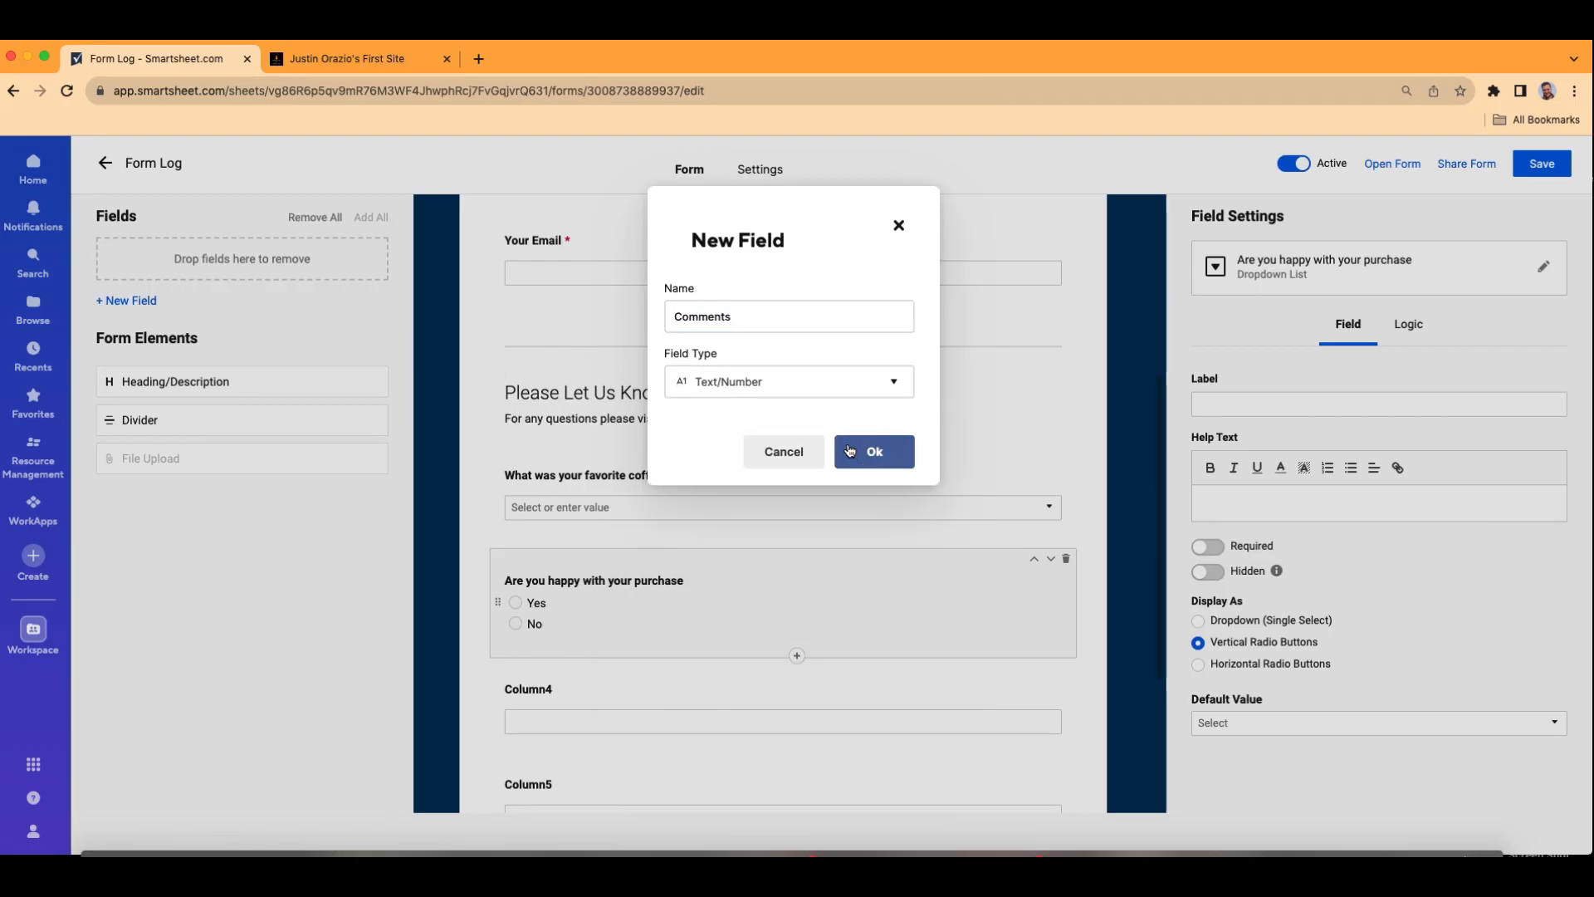
{"action": "left_click", "coordinate": [840, 451]}
{"action": "left_click_drag", "start_coordinate": [181, 259], "coordinate": [545, 658]}
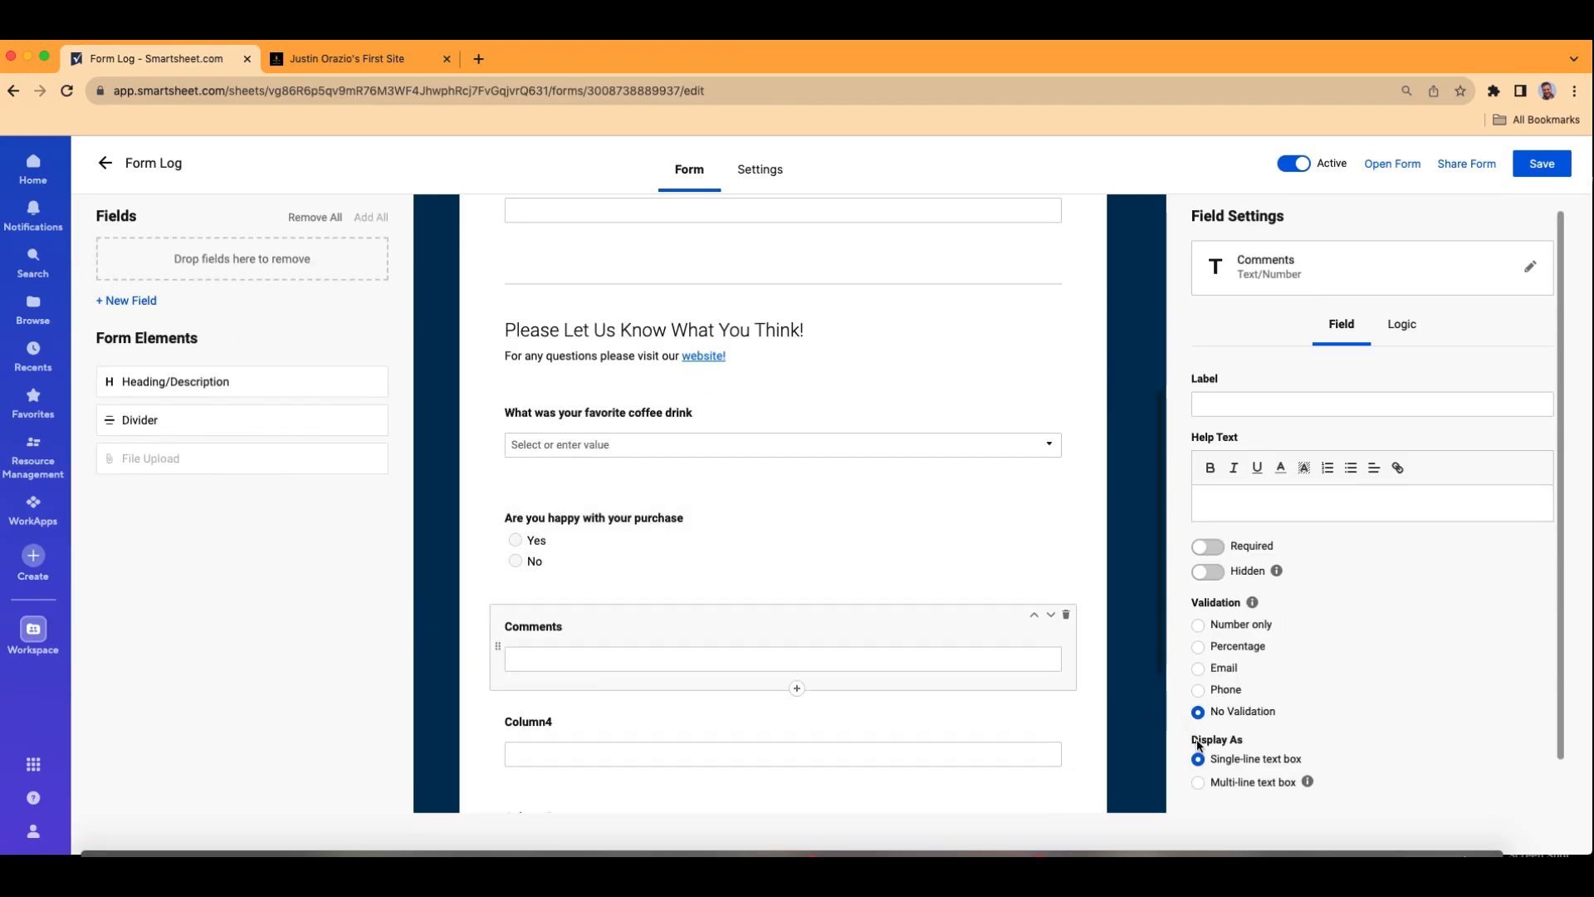
Display the Comments field as a multi-line text box with 5 lines.
{"action": "left_click", "coordinate": [1197, 782]}
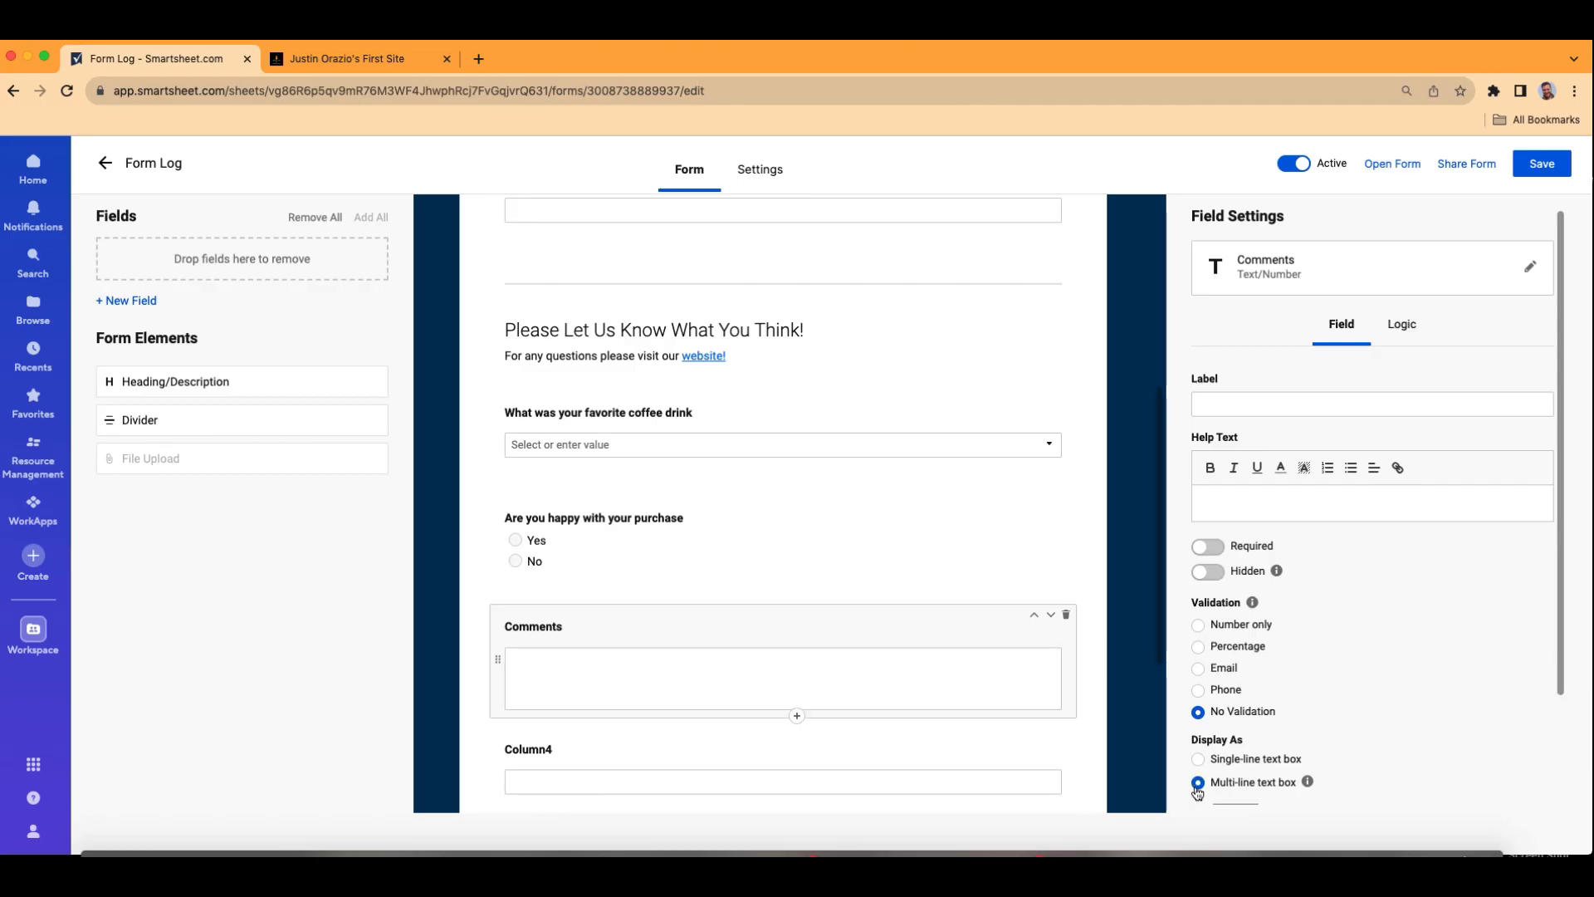
{"action": "scroll", "coordinate": [1237, 731], "scroll_direction": "down", "scroll_amount": 2}
{"action": "left_click", "coordinate": [1241, 719]}
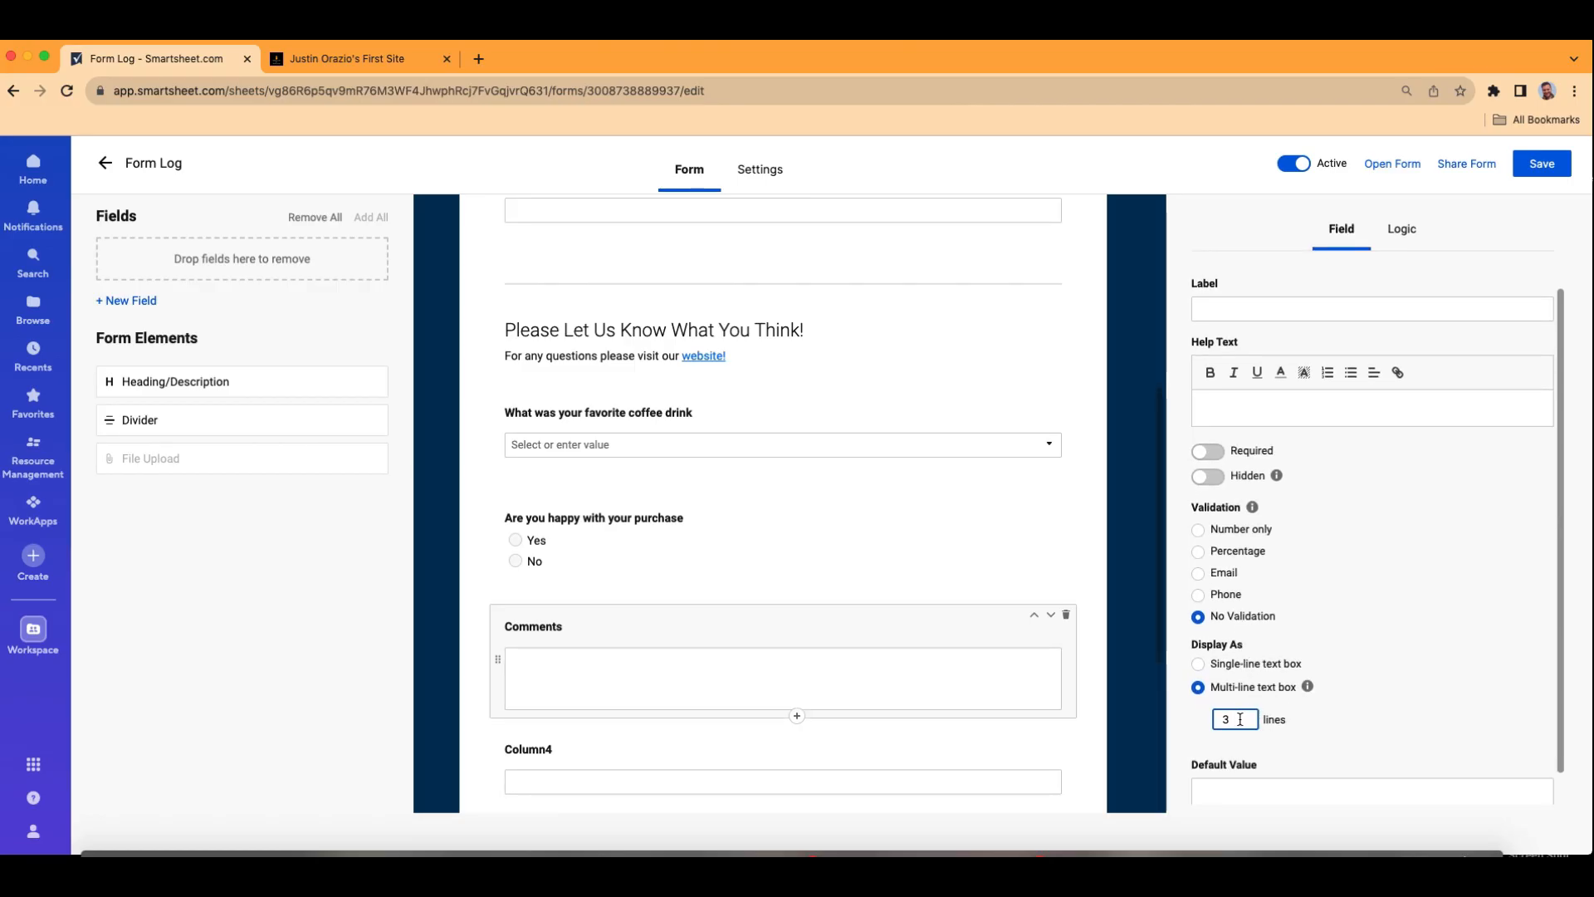
{"action": "type", "text": "5"}
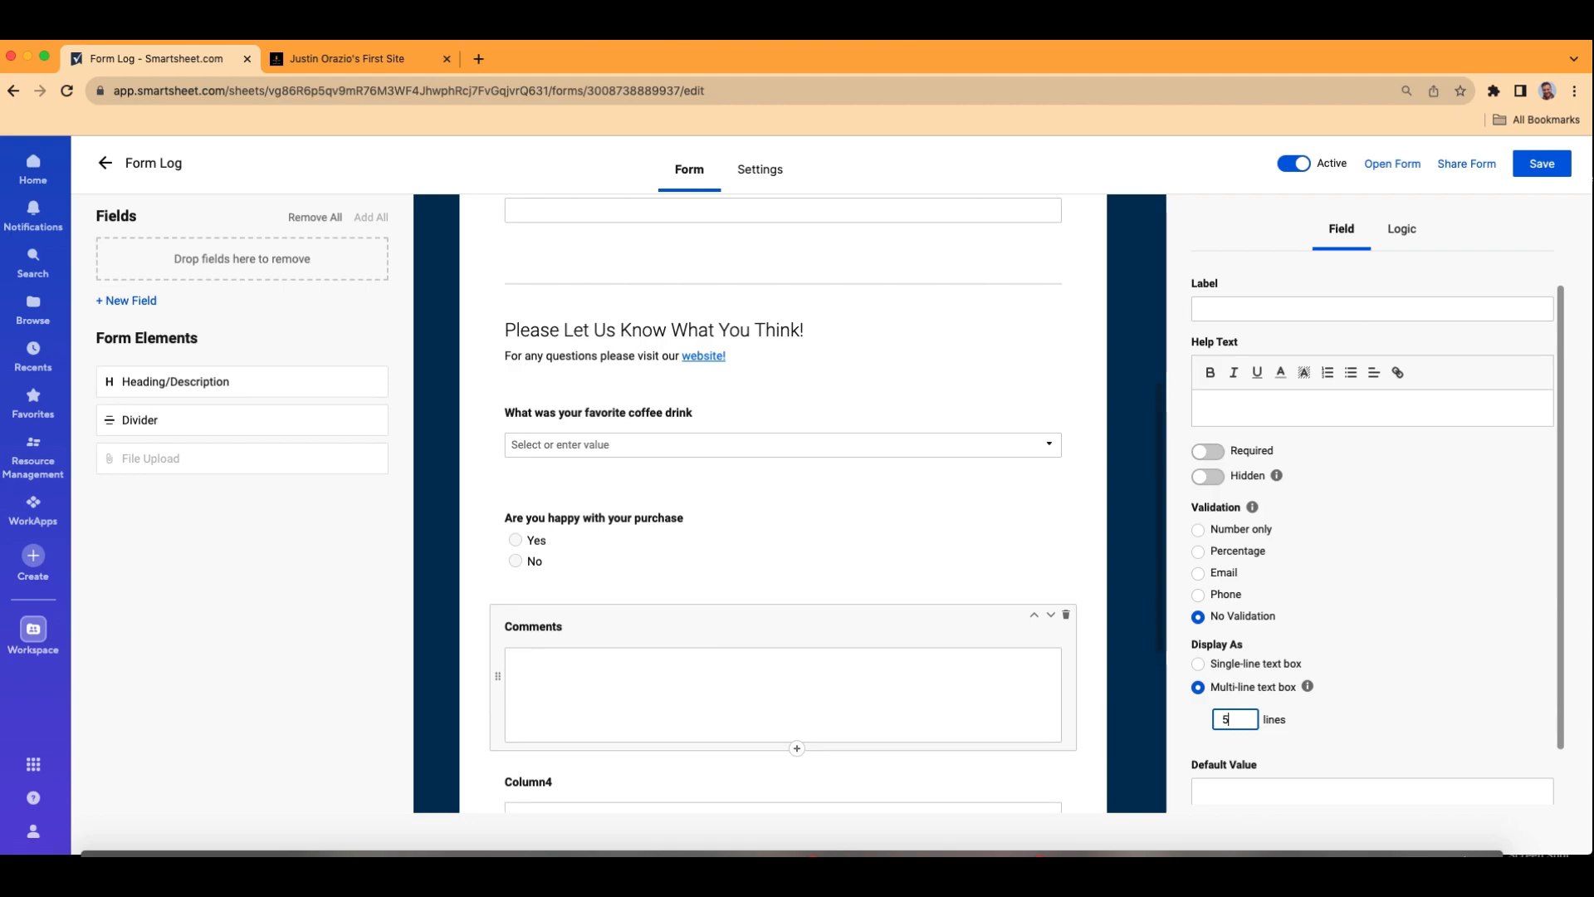
{"action": "scroll", "coordinate": [772, 573], "scroll_direction": "down", "scroll_amount": 1}
Make the favorite coffee drink question and the purchase satisfaction question required.
{"action": "scroll", "coordinate": [776, 561], "scroll_direction": "up", "scroll_amount": 2}
{"action": "left_click", "coordinate": [802, 460]}
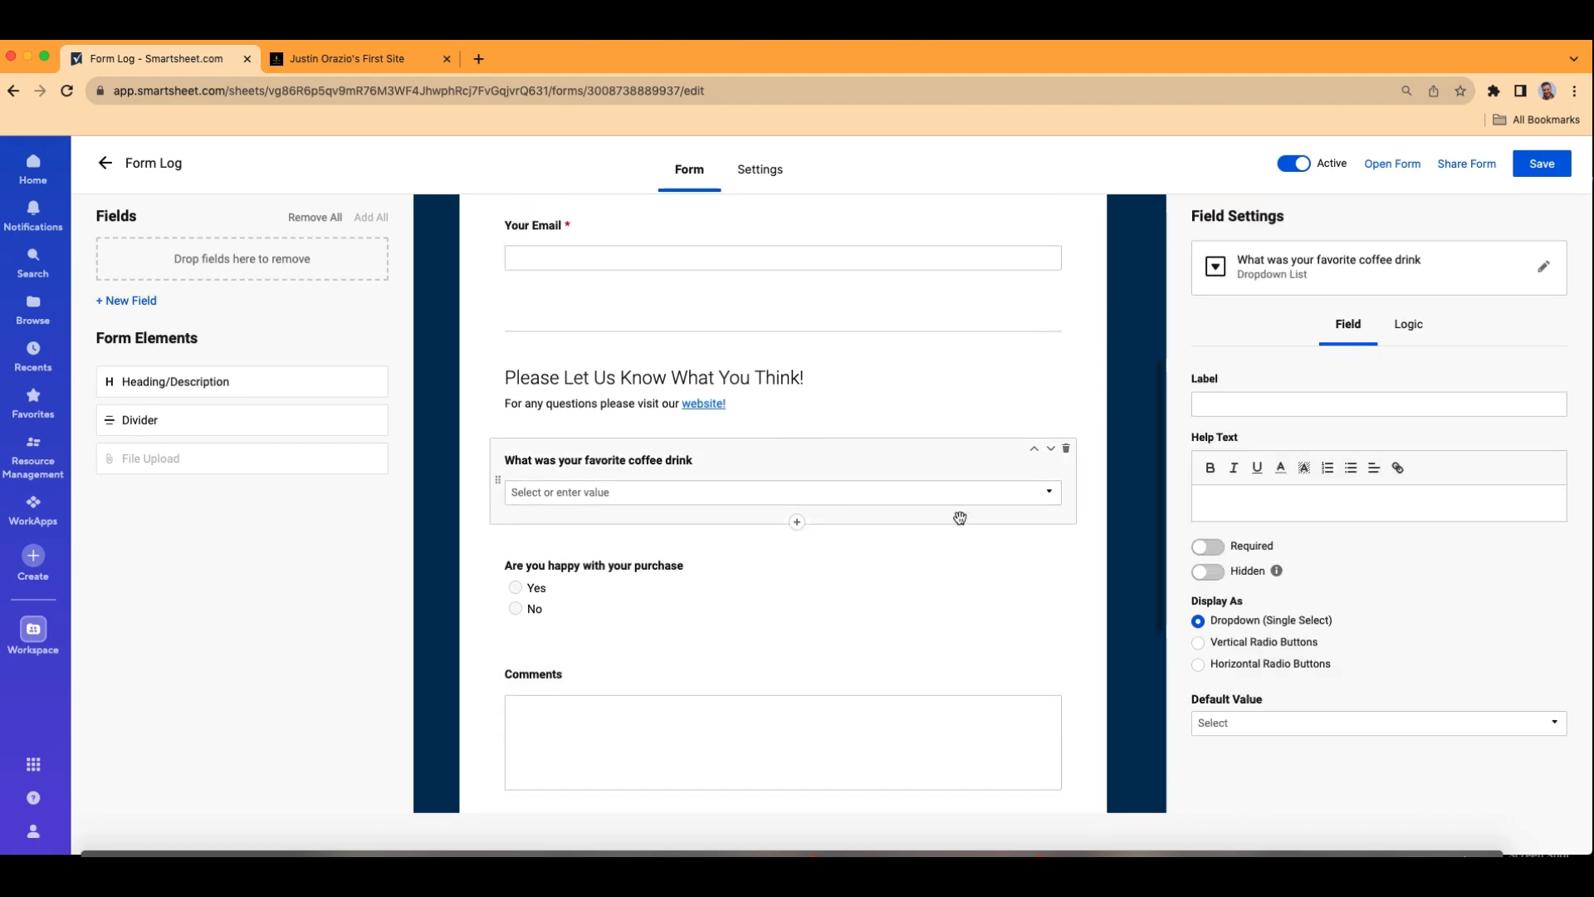
{"action": "left_click", "coordinate": [1208, 546]}
{"action": "left_click", "coordinate": [881, 592]}
{"action": "left_click", "coordinate": [1207, 546]}
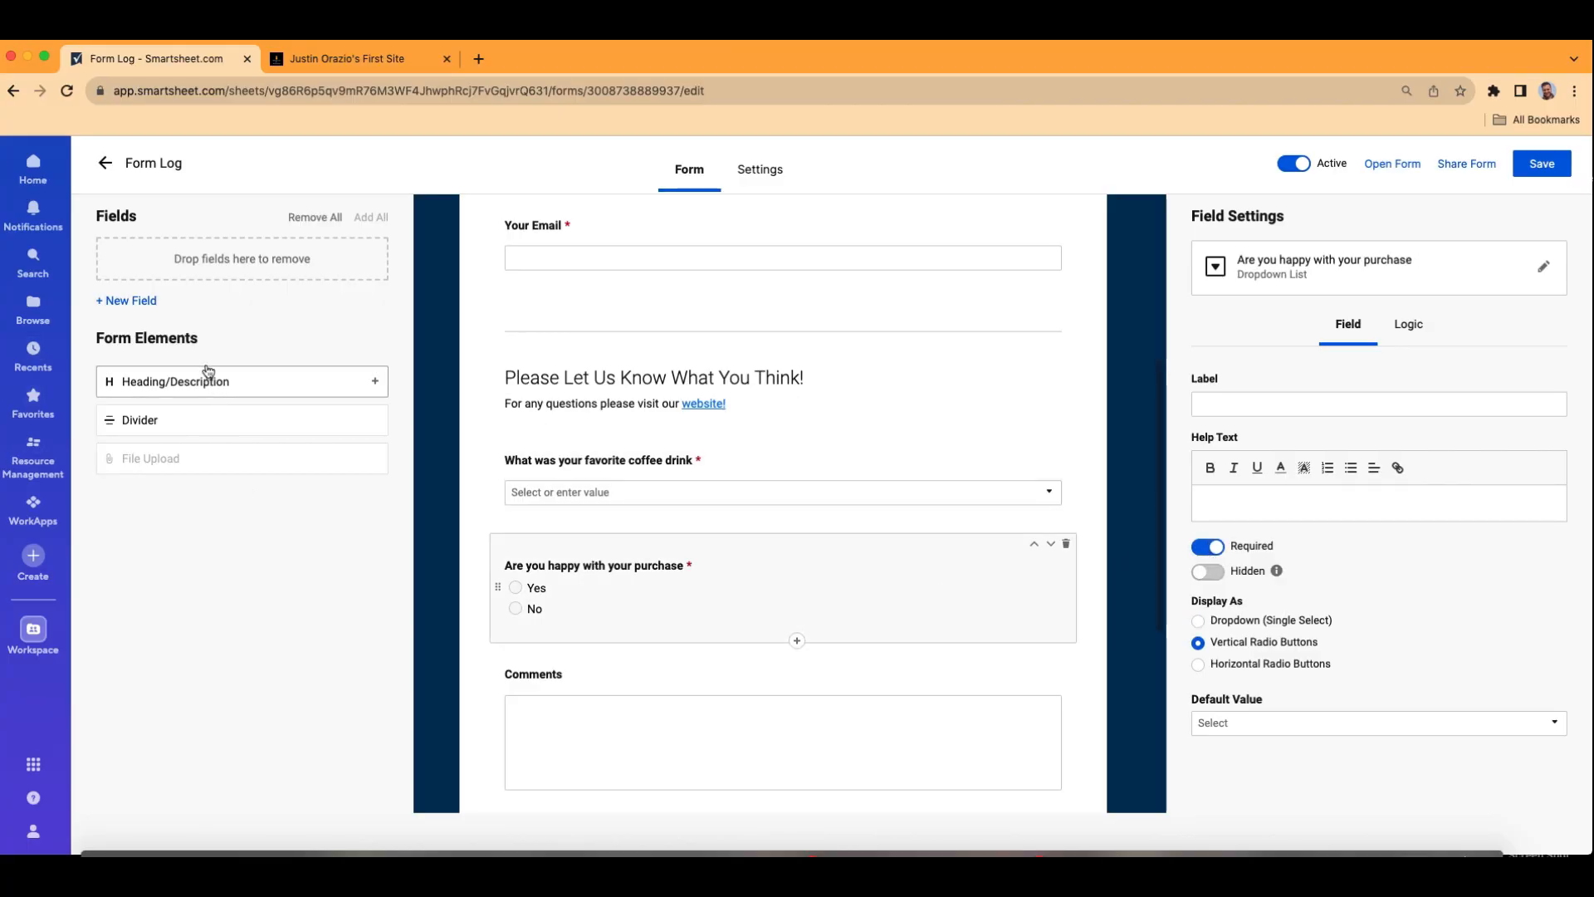
Create a dropdown list field "Submission Status" with the values Submitted, Replied Back and Complete.
{"action": "left_click", "coordinate": [137, 301]}
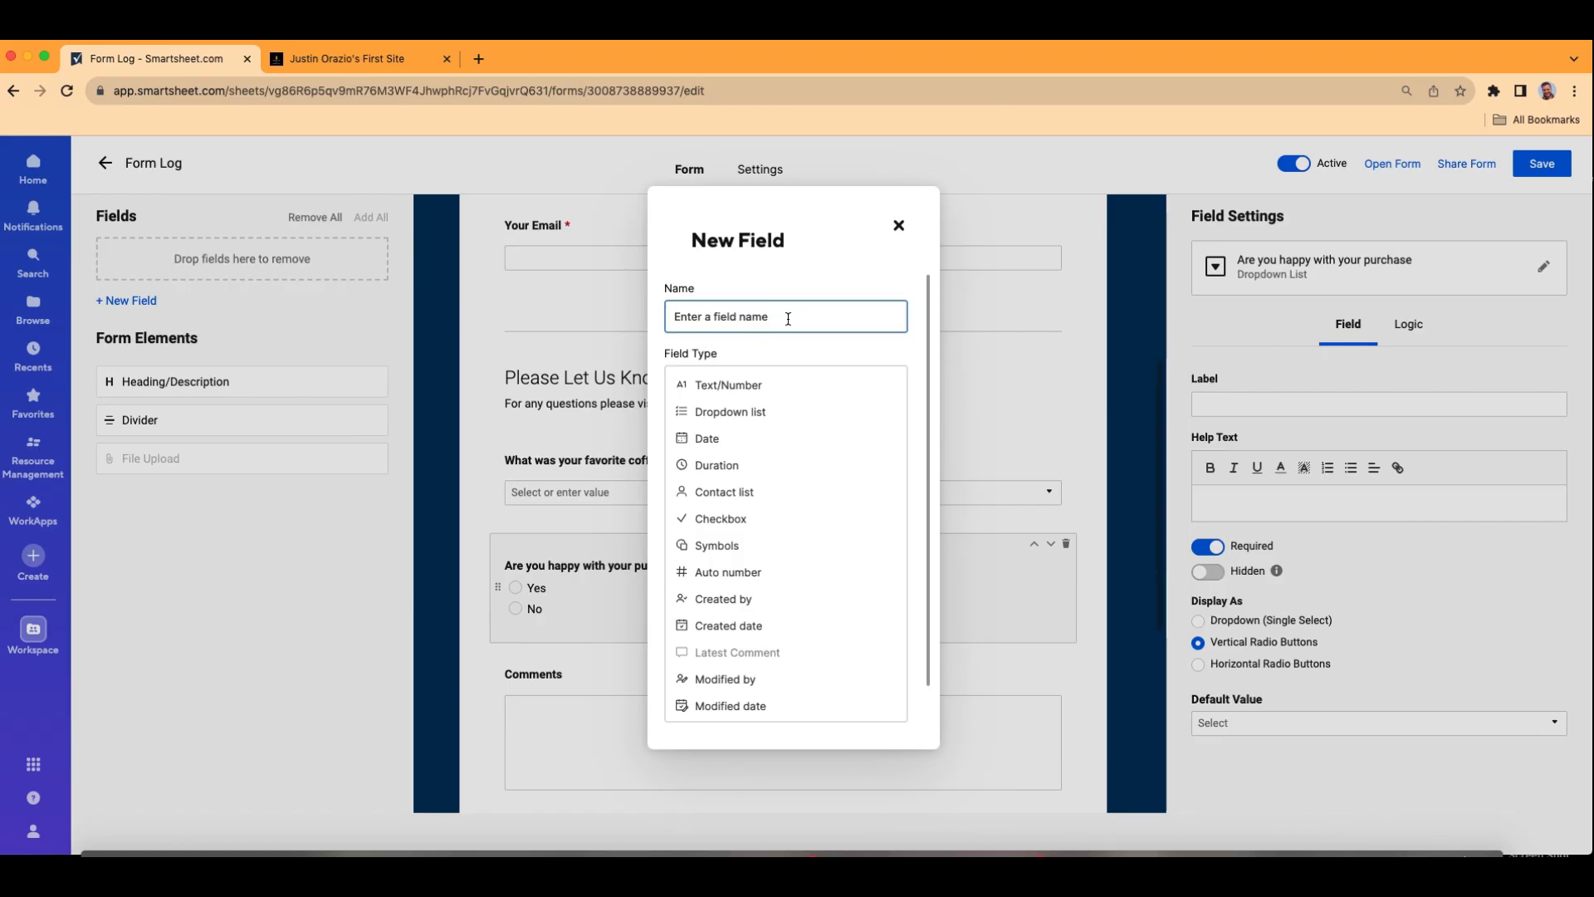
{"action": "type", "text": "Submission Status"}
{"action": "left_click", "coordinate": [759, 412]}
{"action": "left_click", "coordinate": [759, 565]}
{"action": "type", "text": "Submitted"}
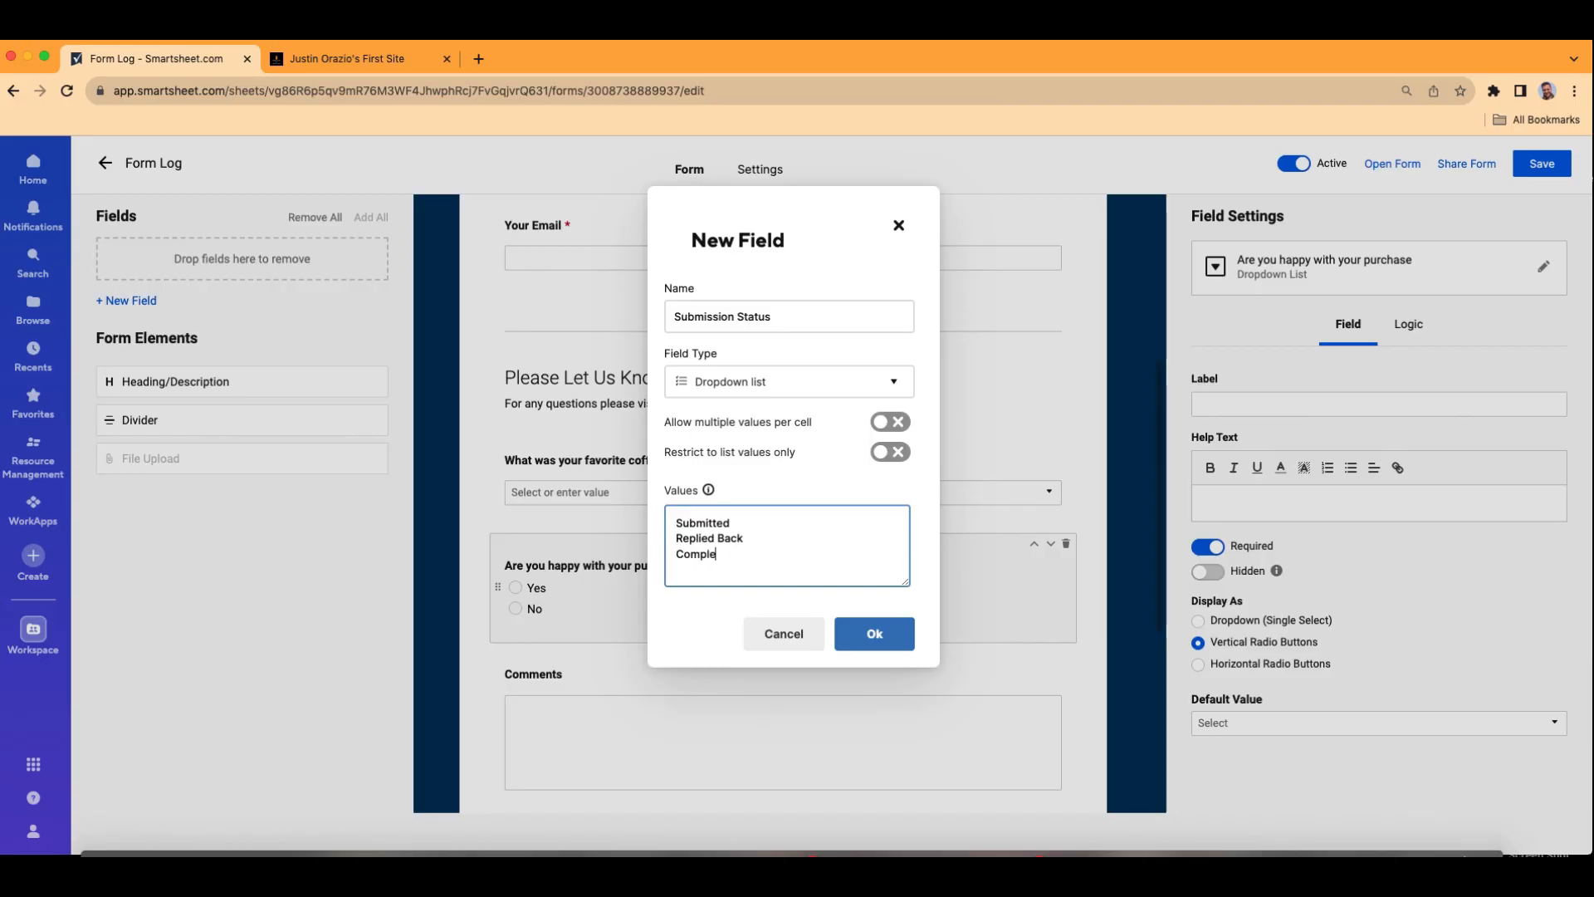
{"action": "left_click", "coordinate": [861, 636]}
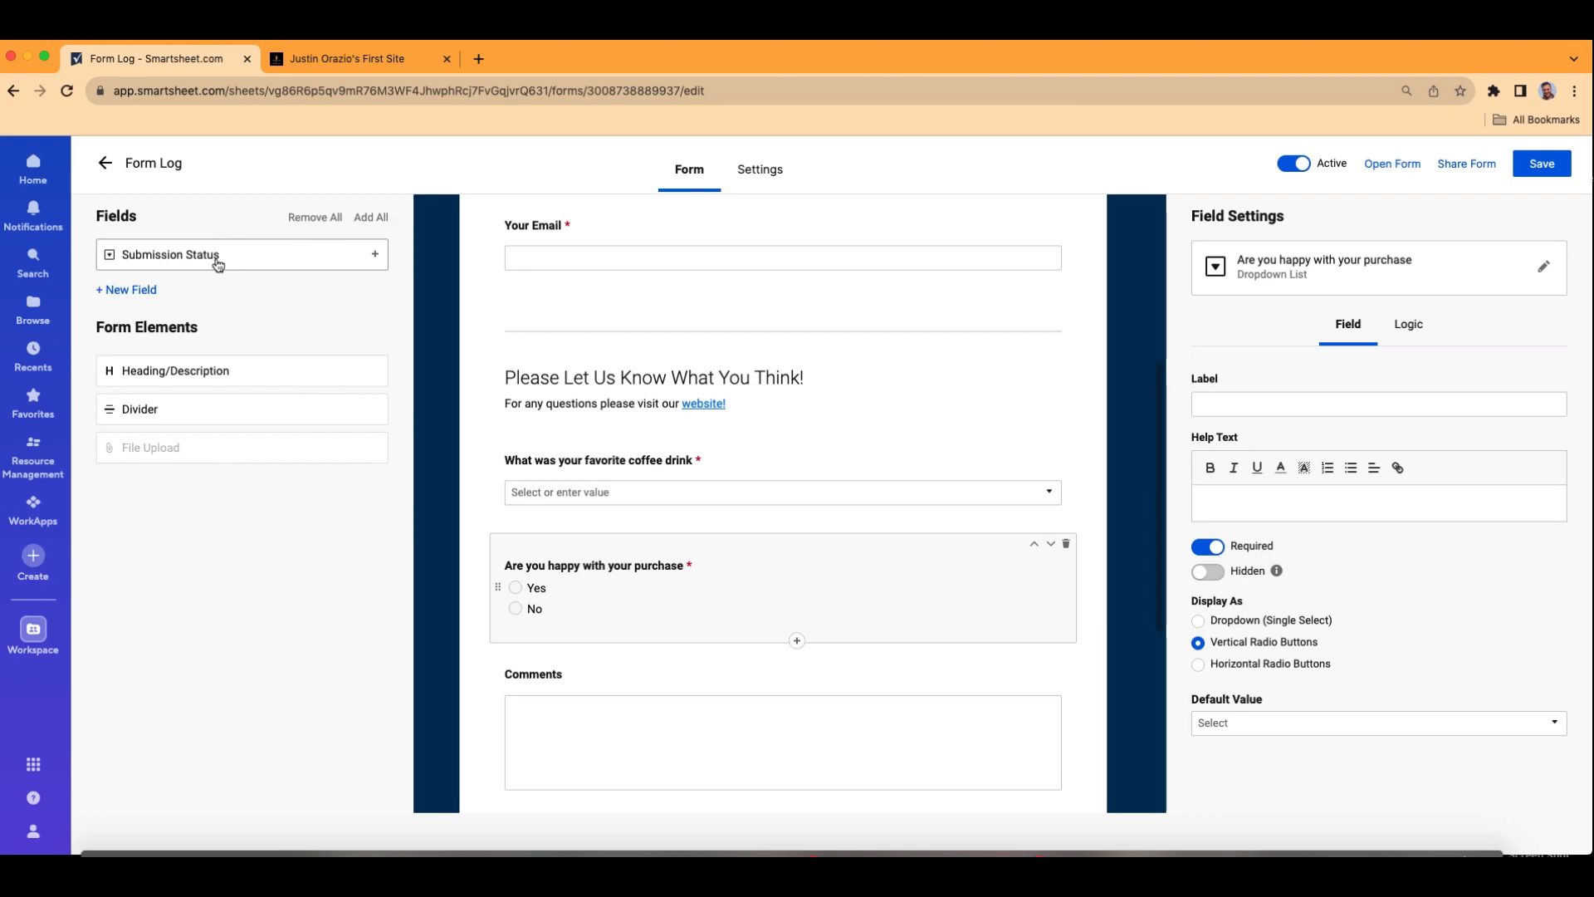
Place the Submission Status field below Column6 as a hidden field with Submitted as its default value.
{"action": "left_click_drag", "start_coordinate": [213, 261], "coordinate": [622, 656]}
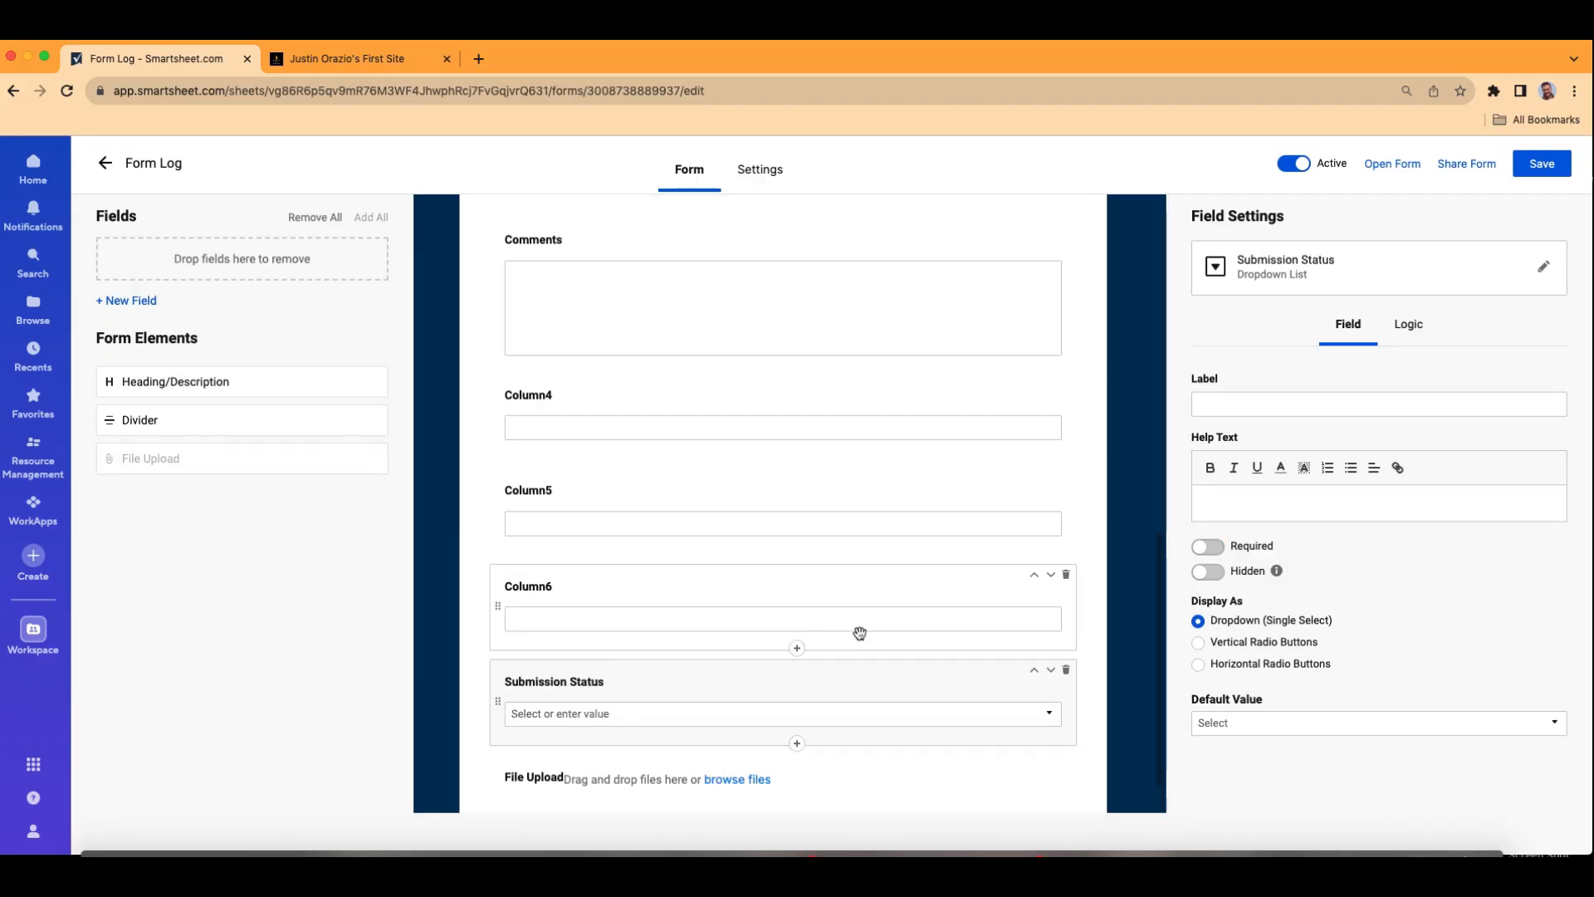
{"action": "left_click", "coordinate": [1208, 572]}
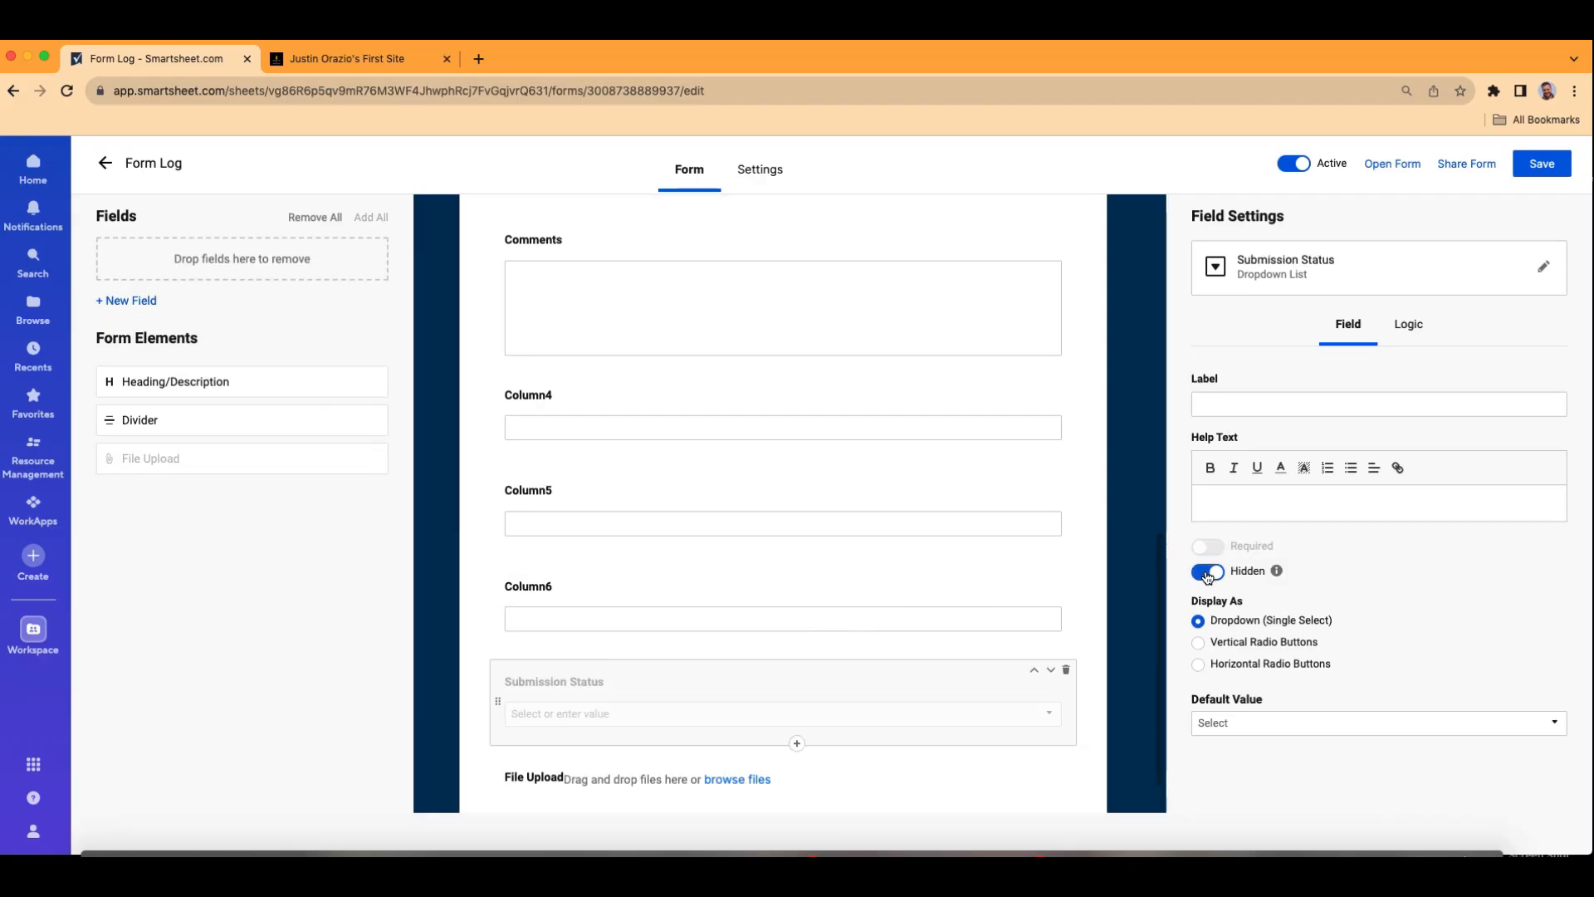
{"action": "left_click", "coordinate": [1263, 723]}
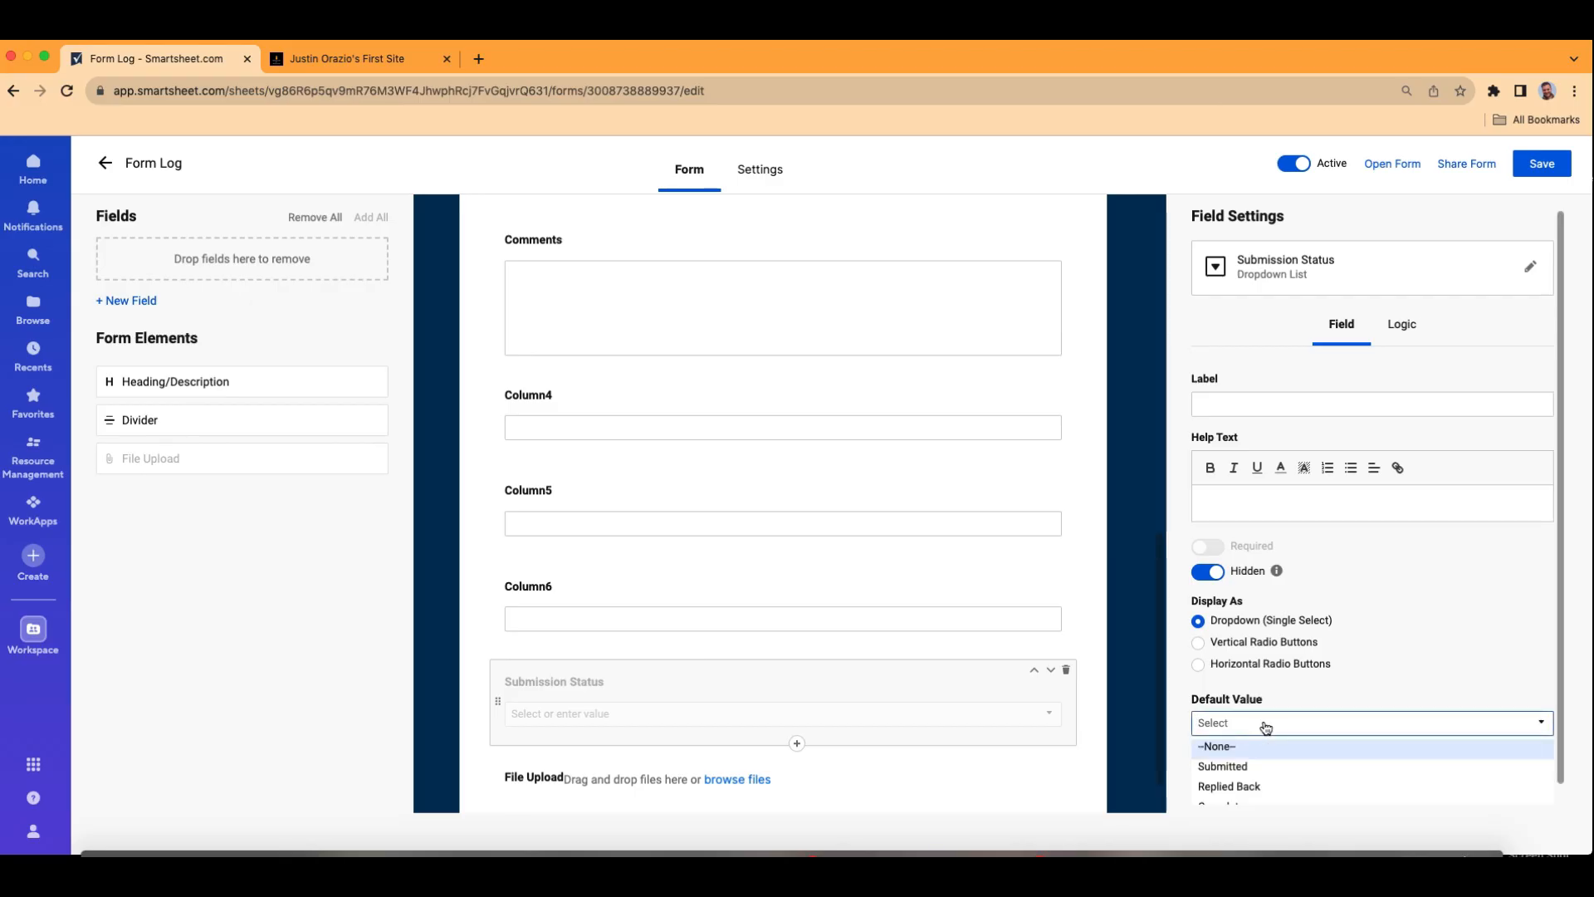
{"action": "scroll", "coordinate": [1310, 759], "scroll_direction": "down", "scroll_amount": 1}
{"action": "scroll", "coordinate": [1310, 760], "scroll_direction": "down", "scroll_amount": 1}
{"action": "left_click", "coordinate": [1295, 750]}
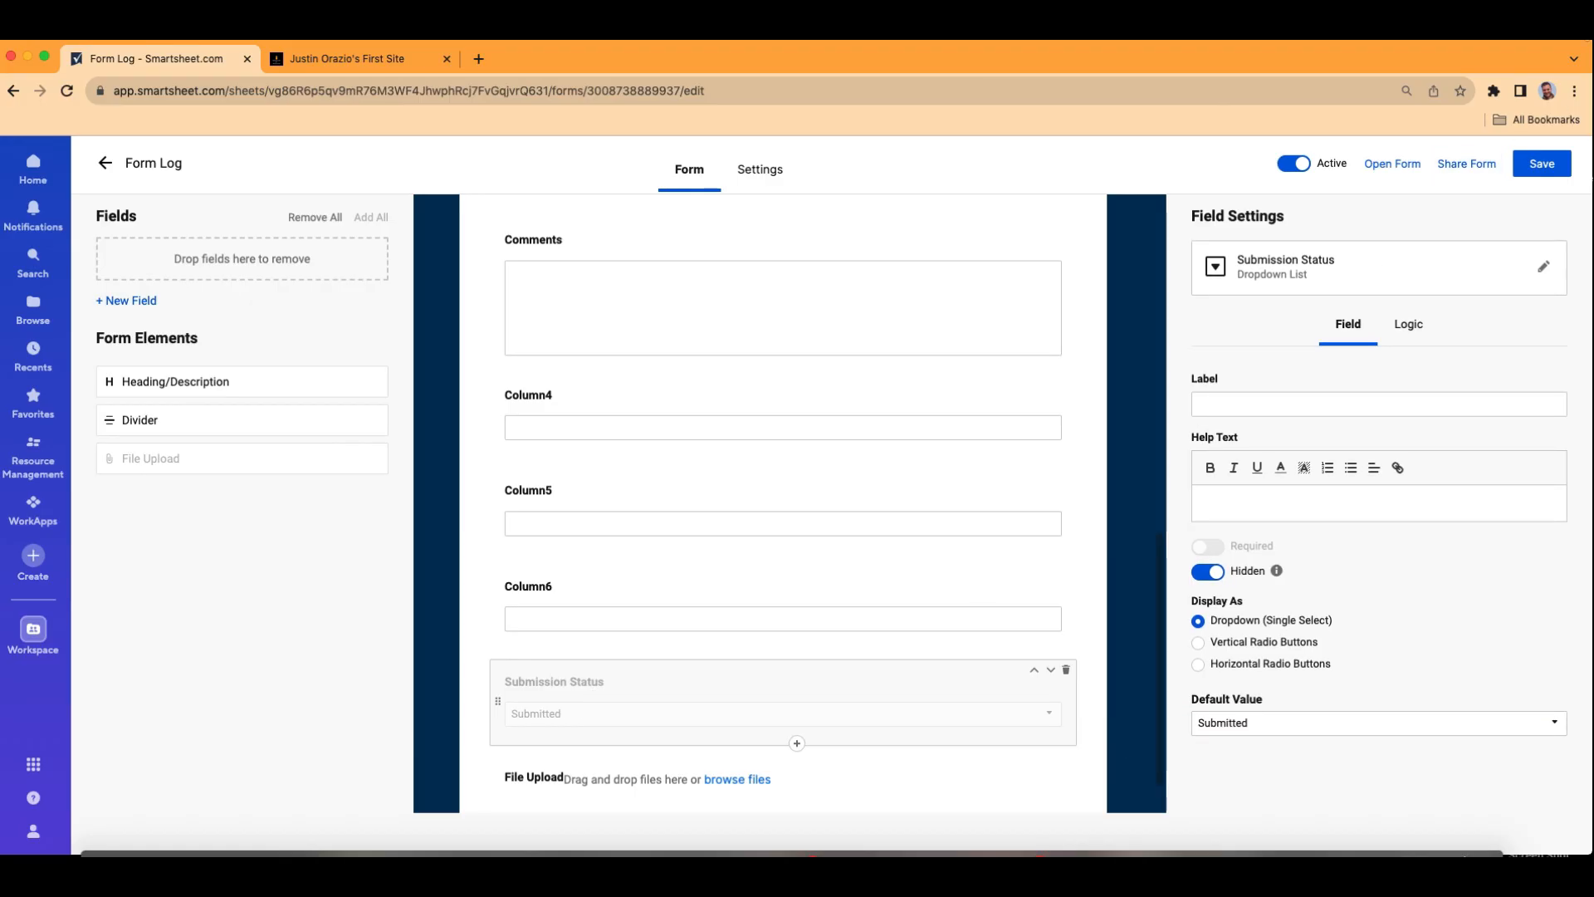
Save the form and open its live version.
{"action": "left_click", "coordinate": [1540, 163]}
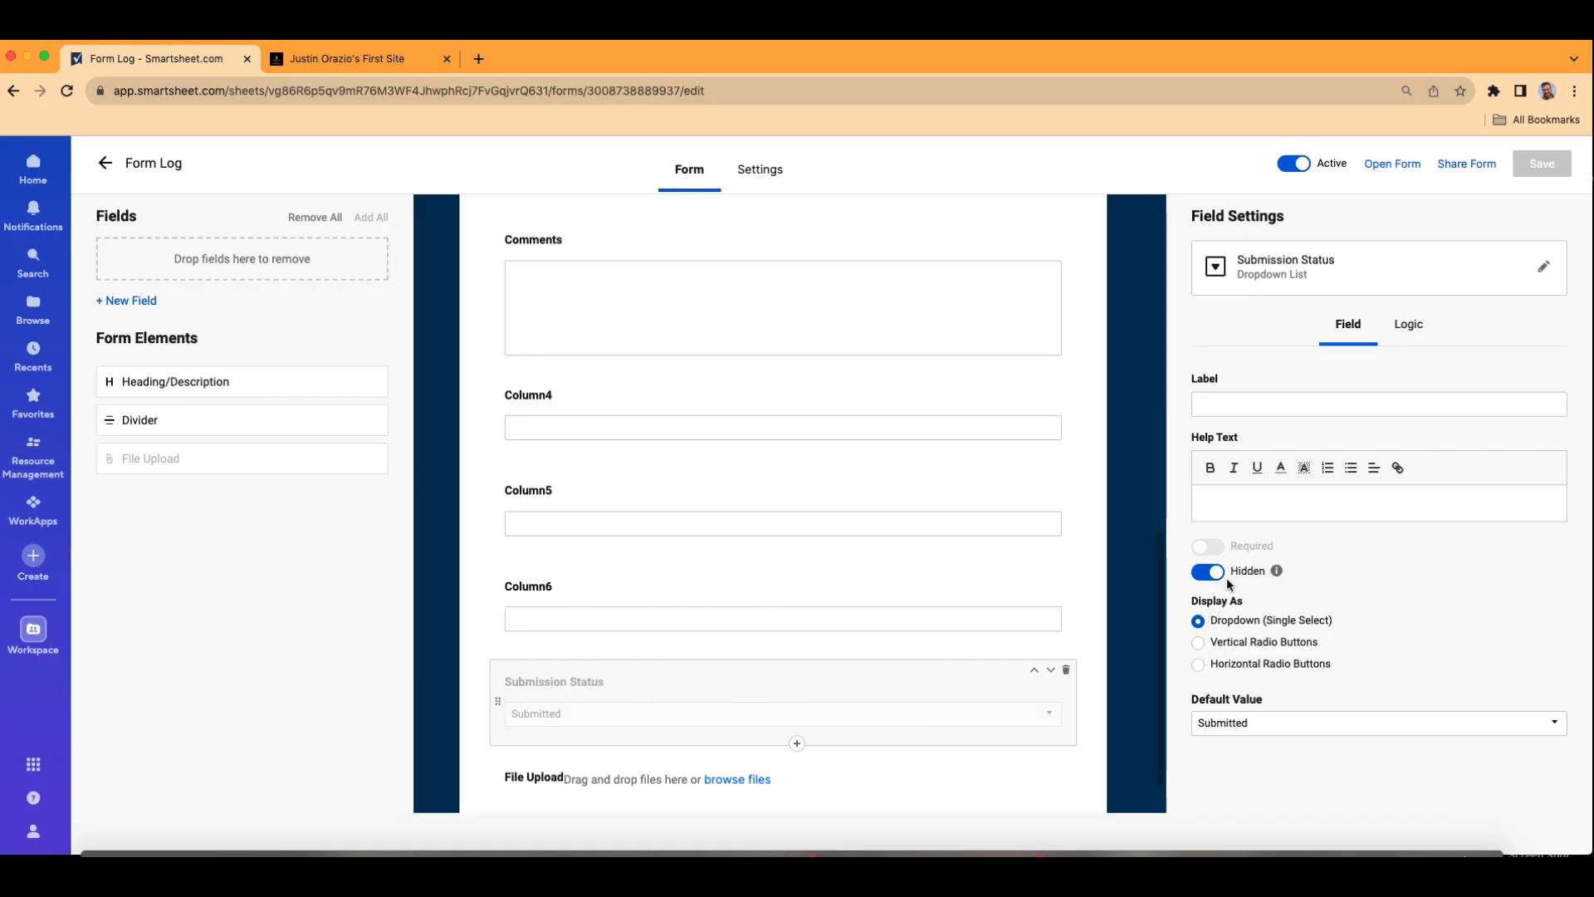
{"action": "scroll", "coordinate": [803, 725], "scroll_direction": "up", "scroll_amount": 4}
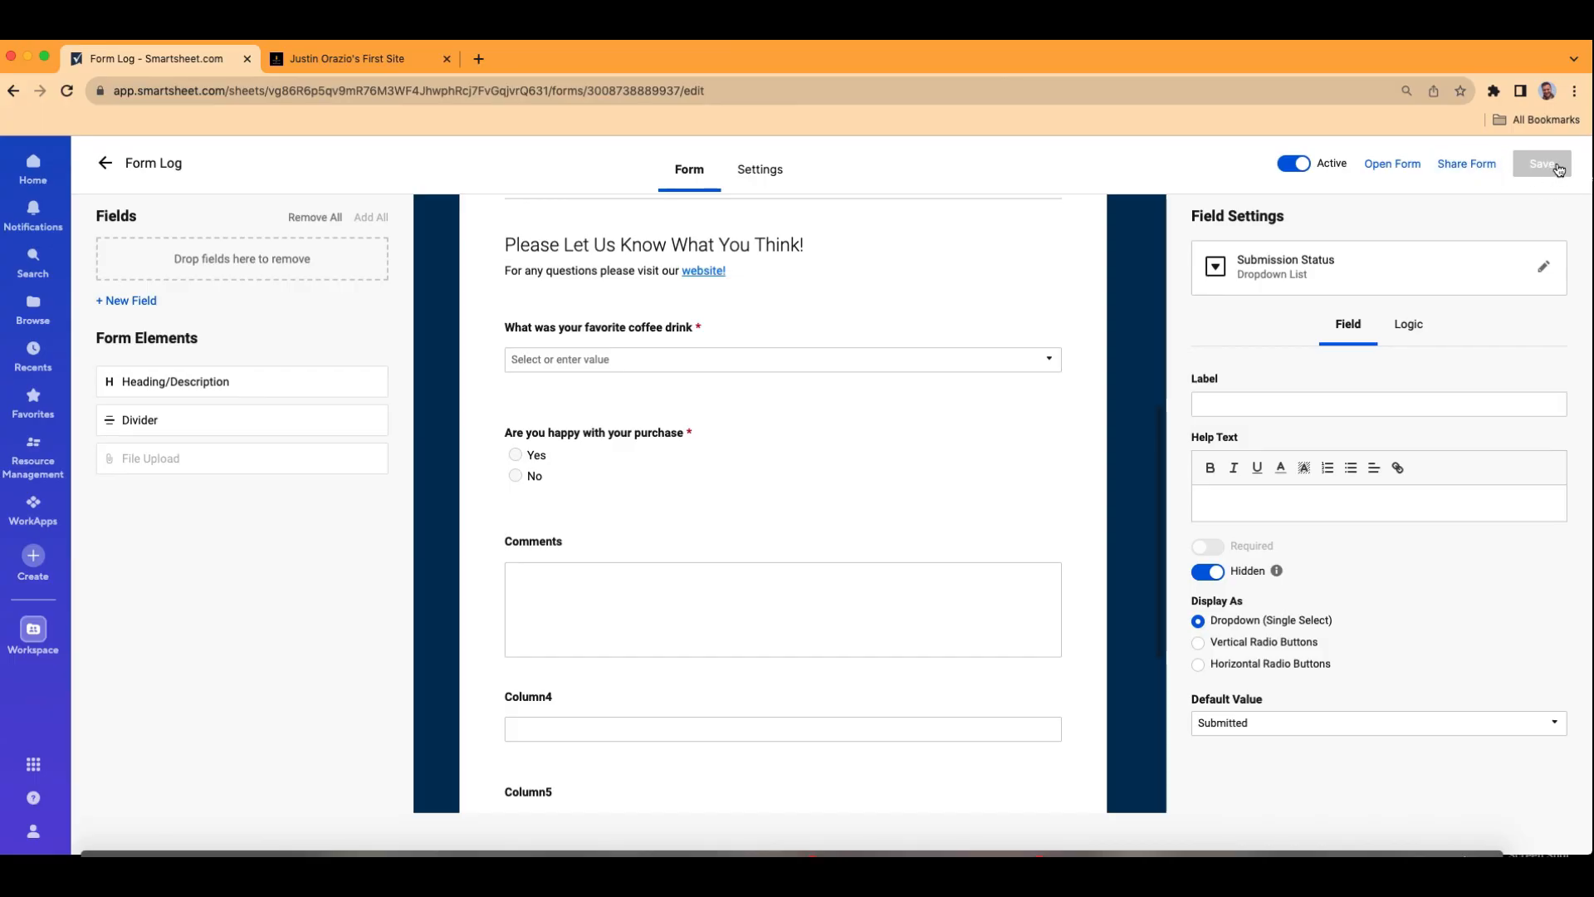
{"action": "left_click", "coordinate": [1394, 164]}
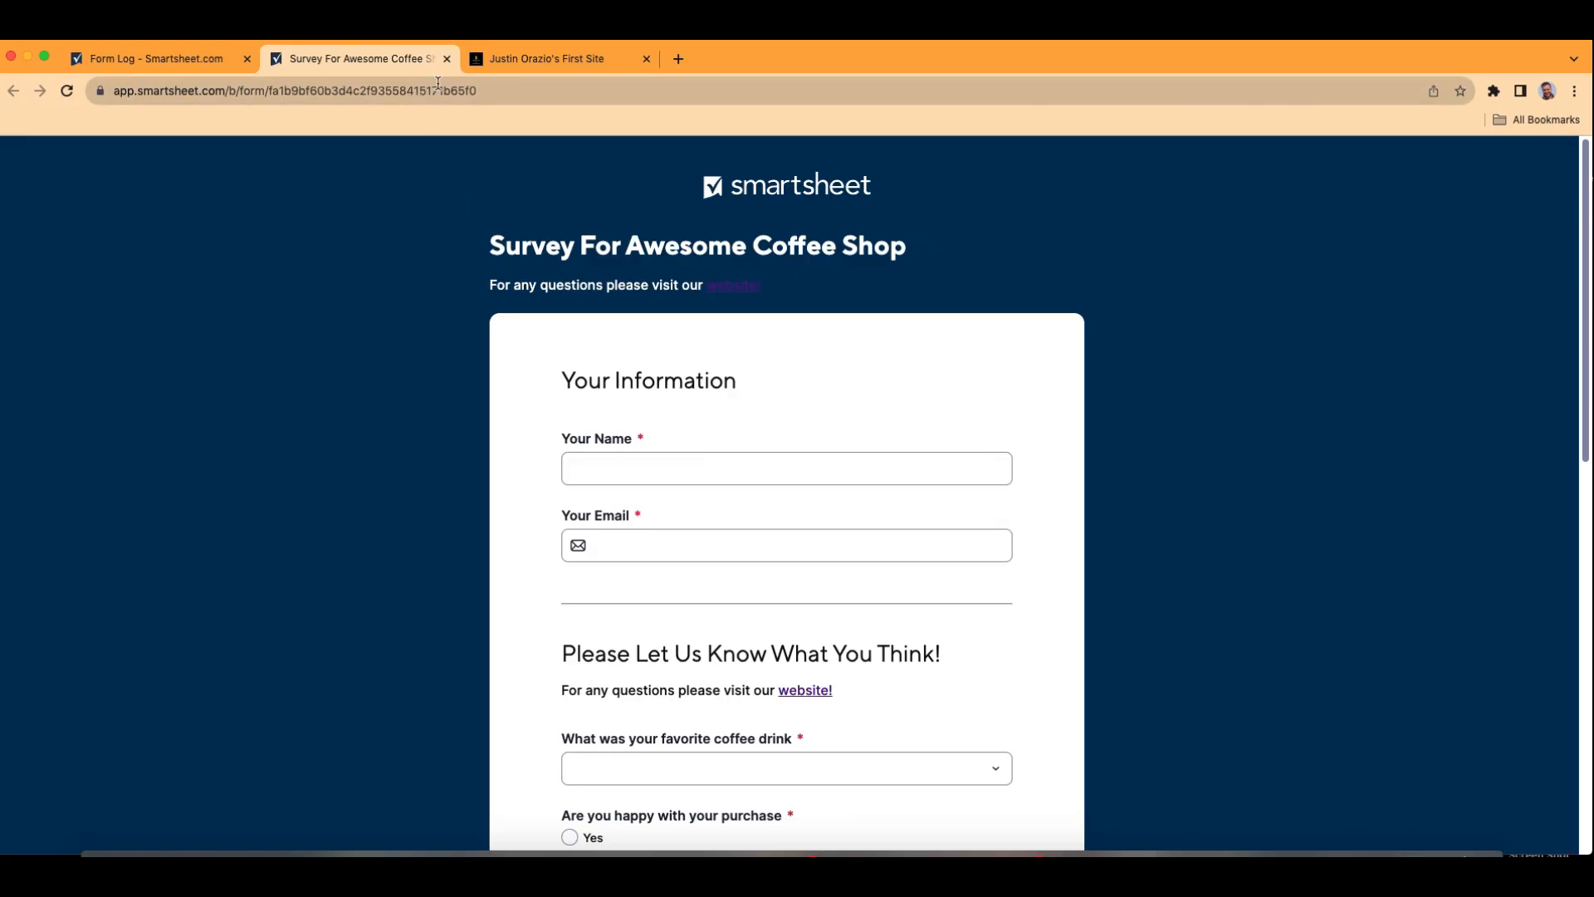
Enter the respondent's full name and email address in the survey's Your Information section.
{"action": "left_click", "coordinate": [801, 466]}
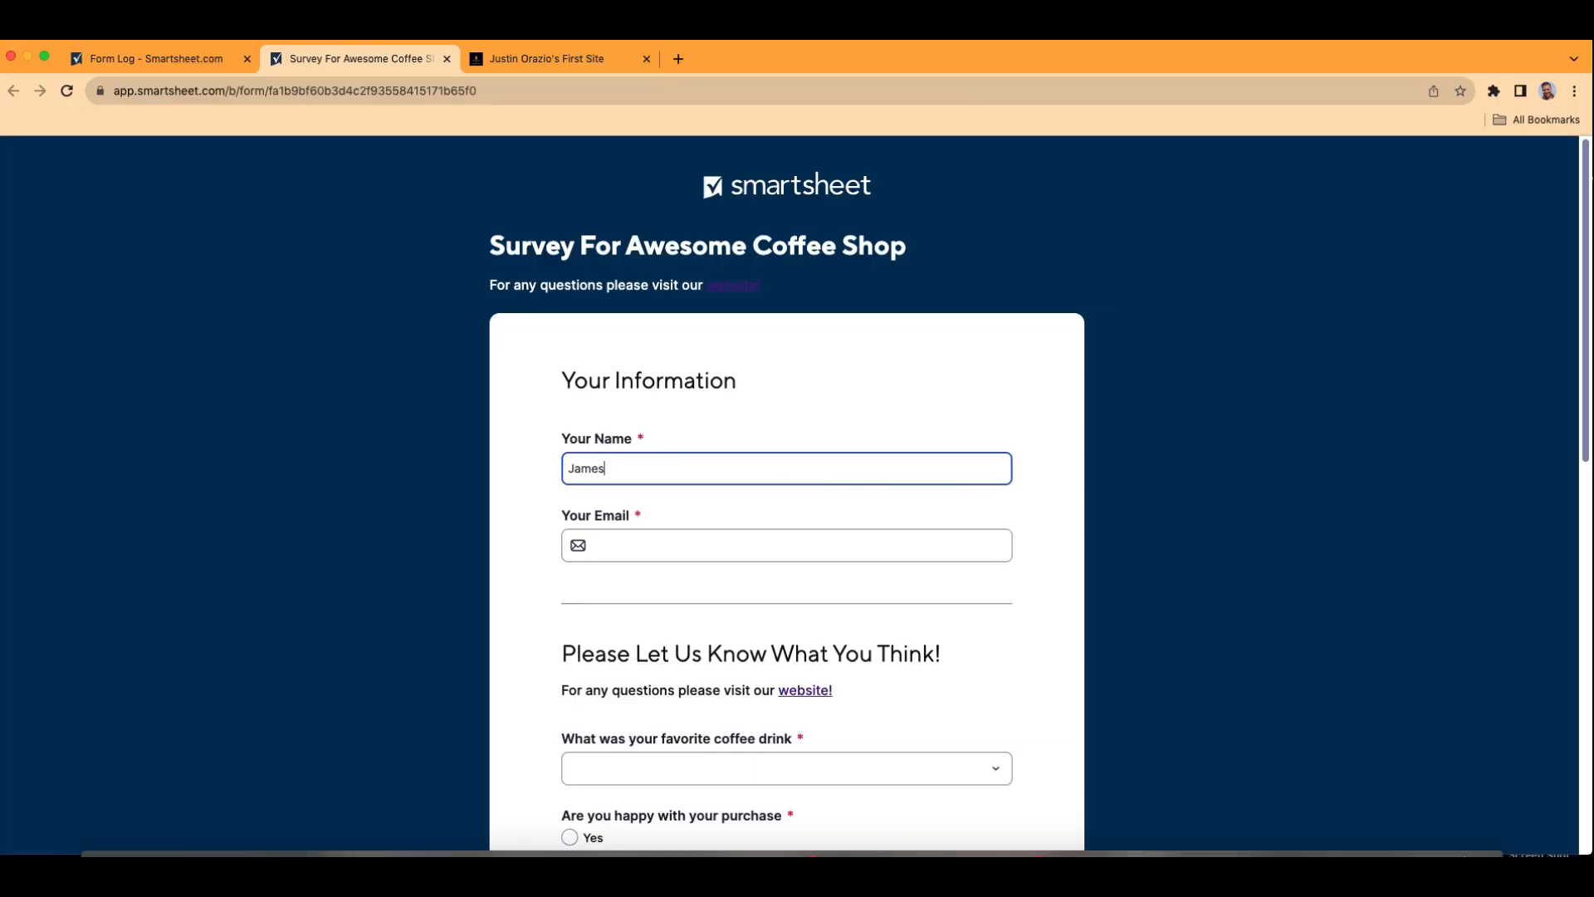
{"action": "left_click", "coordinate": [735, 545]}
{"action": "left_click", "coordinate": [740, 579]}
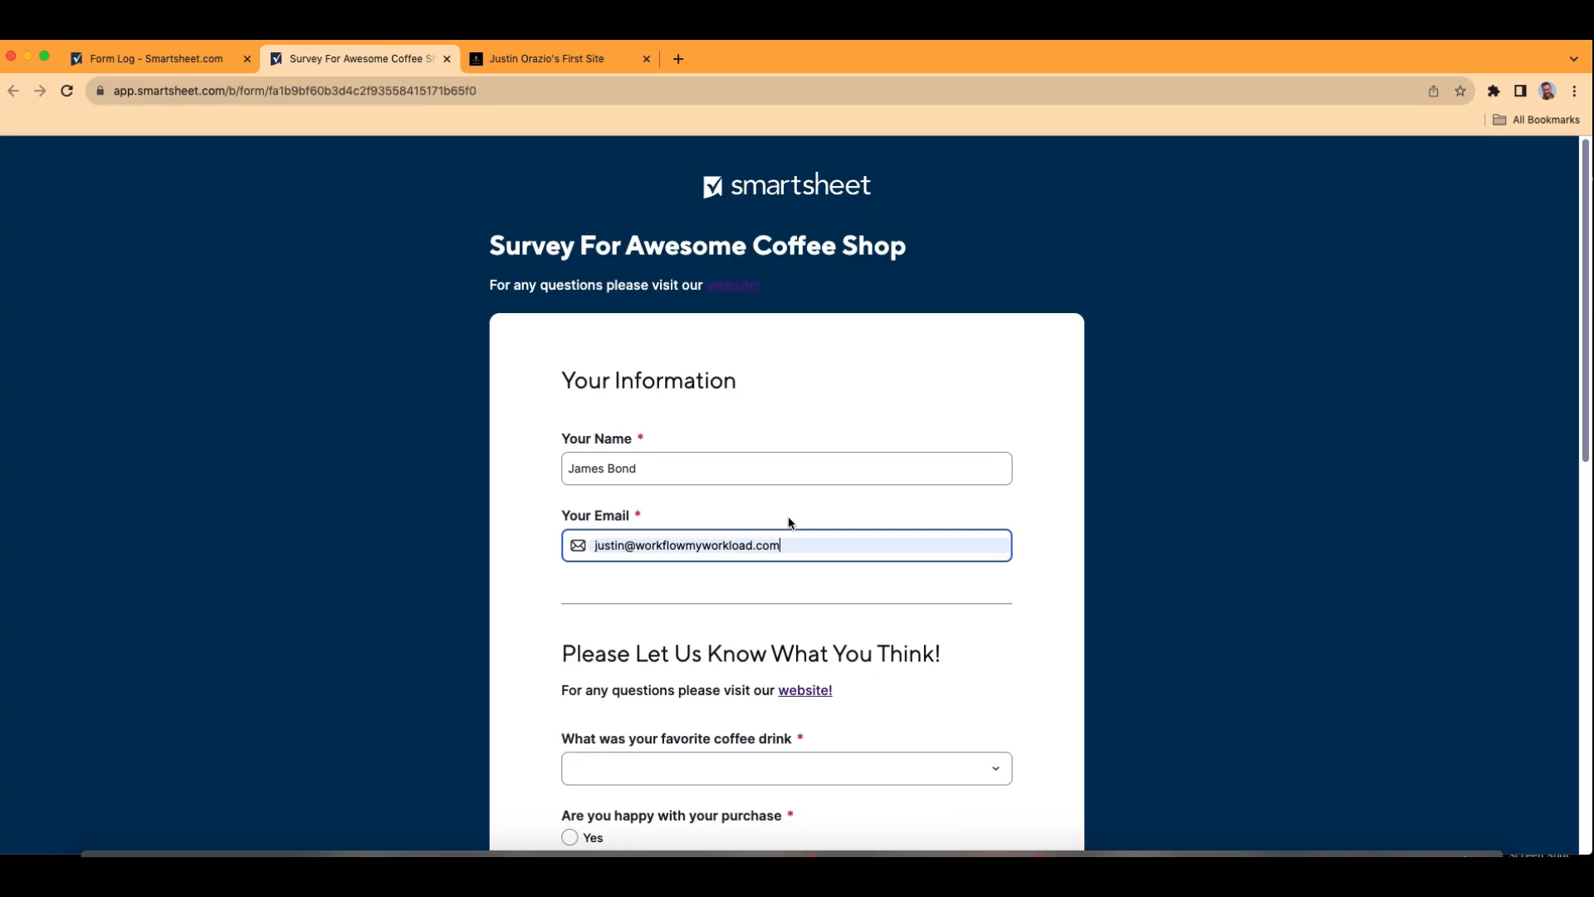
{"action": "scroll", "coordinate": [788, 515], "scroll_direction": "down", "scroll_amount": 3}
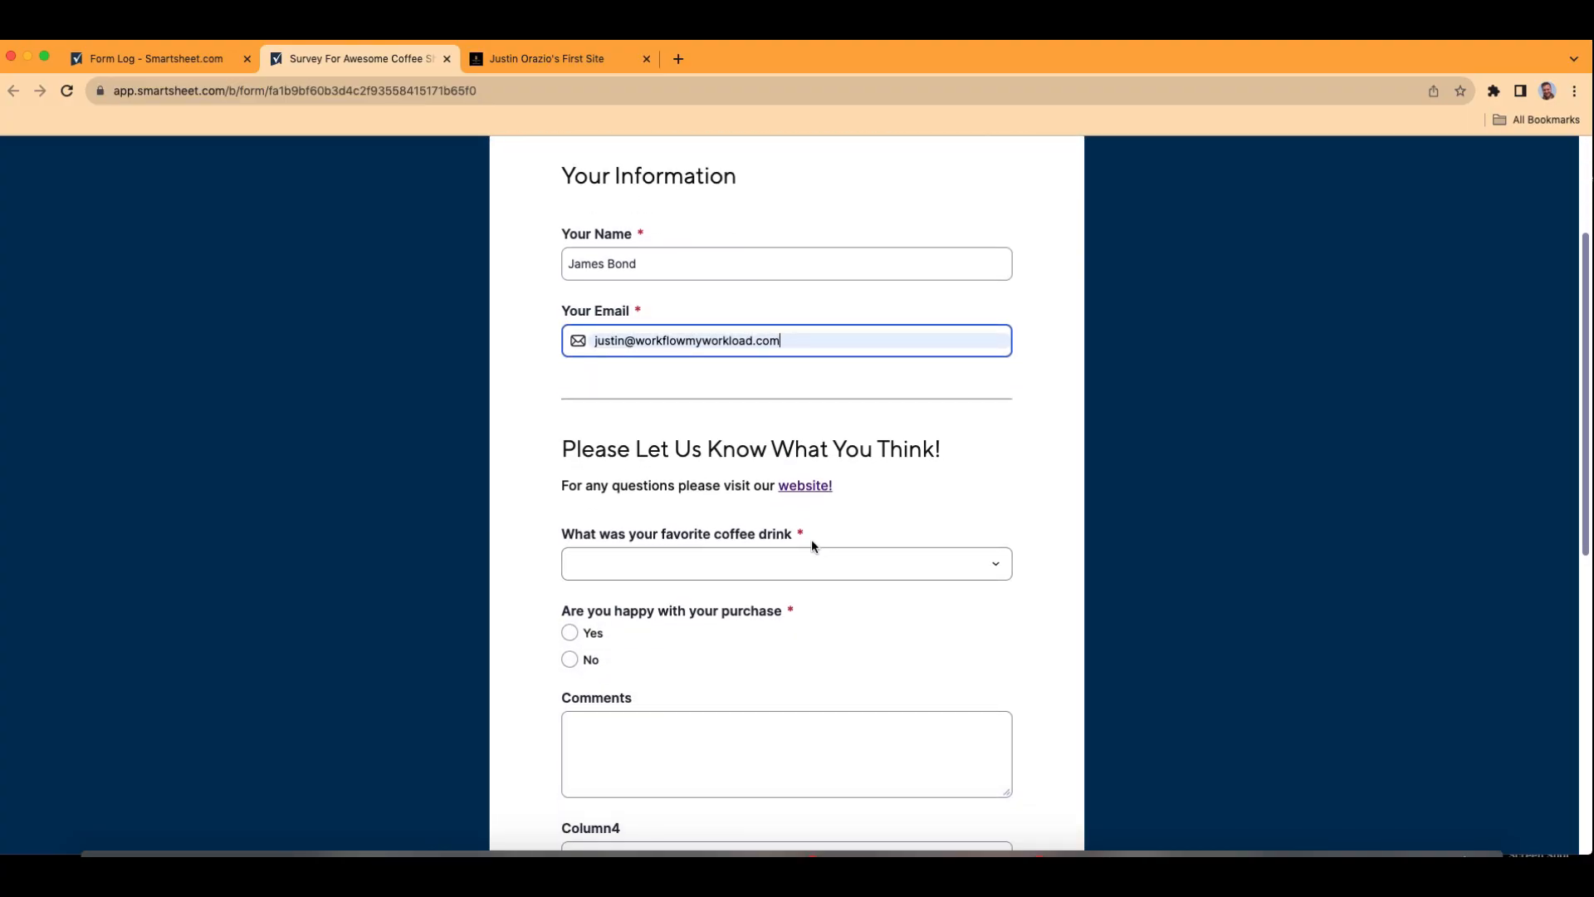
Choose Latte as the favorite coffee drink, answer Yes to the purchase satisfaction question, and enter the comment "asdfasdfasdf".
{"action": "left_click", "coordinate": [757, 560]}
{"action": "left_click", "coordinate": [690, 640]}
{"action": "scroll", "coordinate": [789, 623], "scroll_direction": "down", "scroll_amount": 1}
{"action": "left_click", "coordinate": [571, 602]}
{"action": "left_click", "coordinate": [640, 690]}
{"action": "type", "text": "a"}
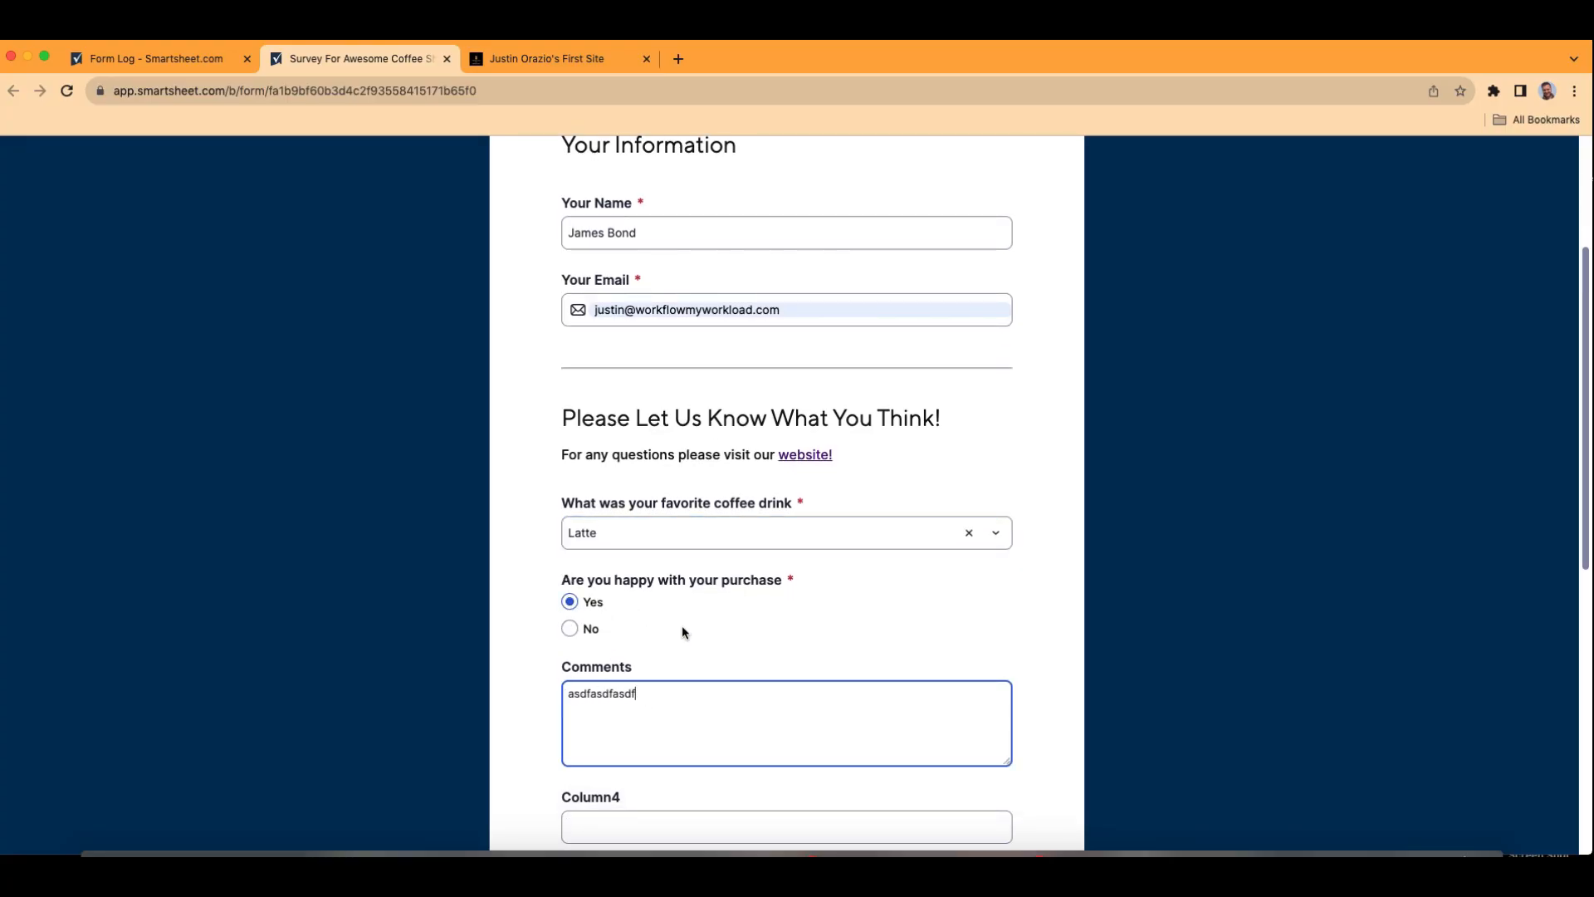
{"action": "type", "text": "sdfasdfasdf"}
{"action": "scroll", "coordinate": [694, 619], "scroll_direction": "down", "scroll_amount": 6}
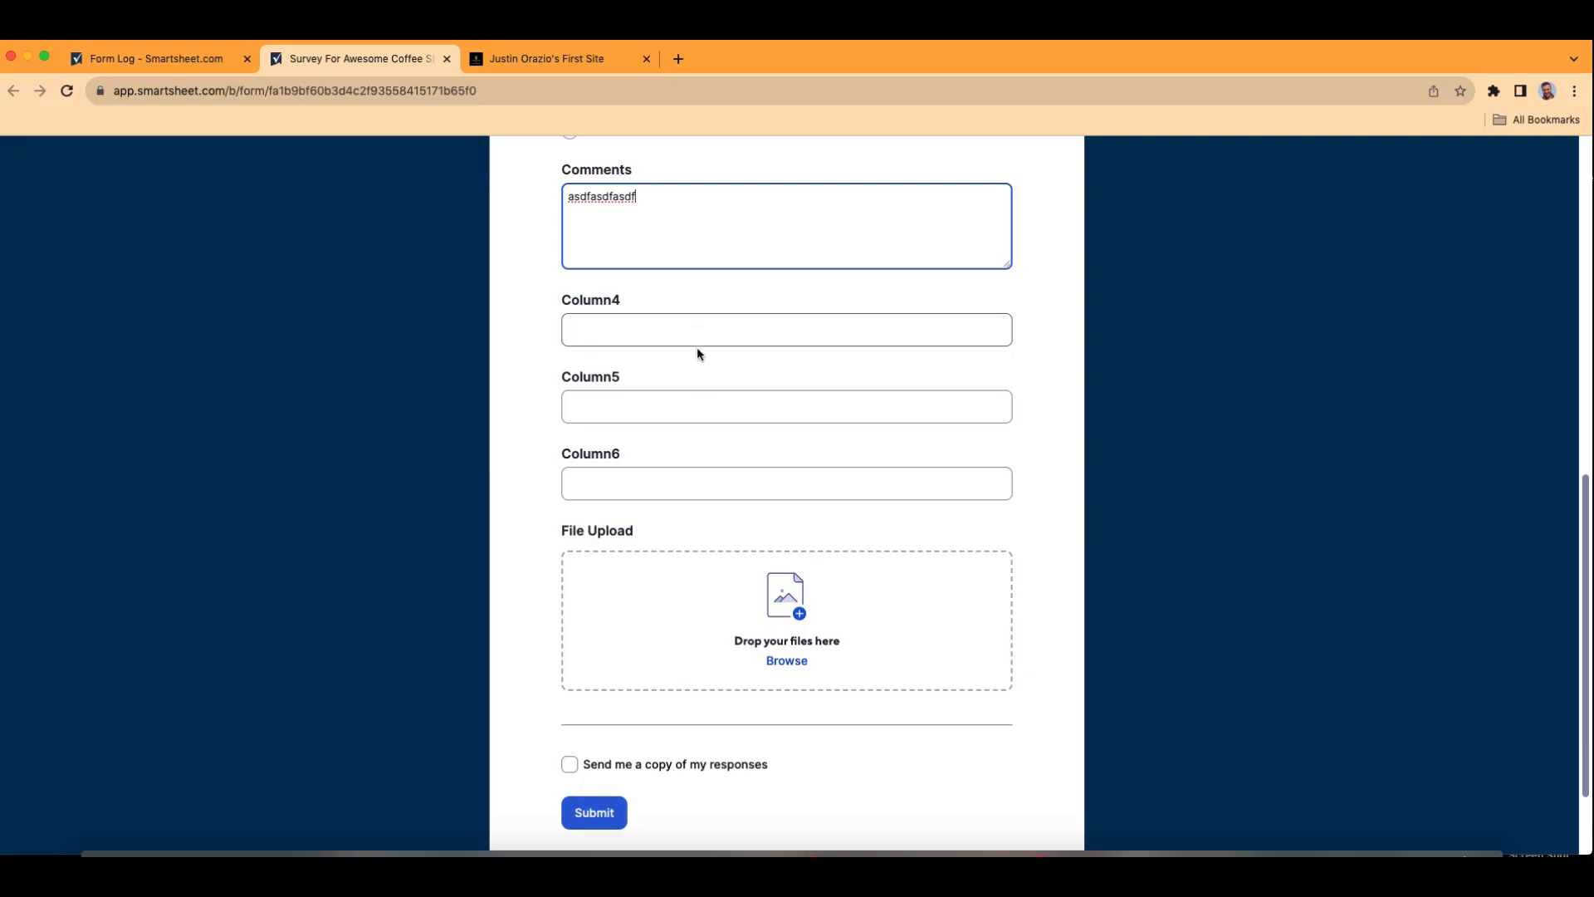
Check the filled-in survey and its website link, examining the linked page before returning to the survey.
{"action": "scroll", "coordinate": [734, 490], "scroll_direction": "up", "scroll_amount": 9}
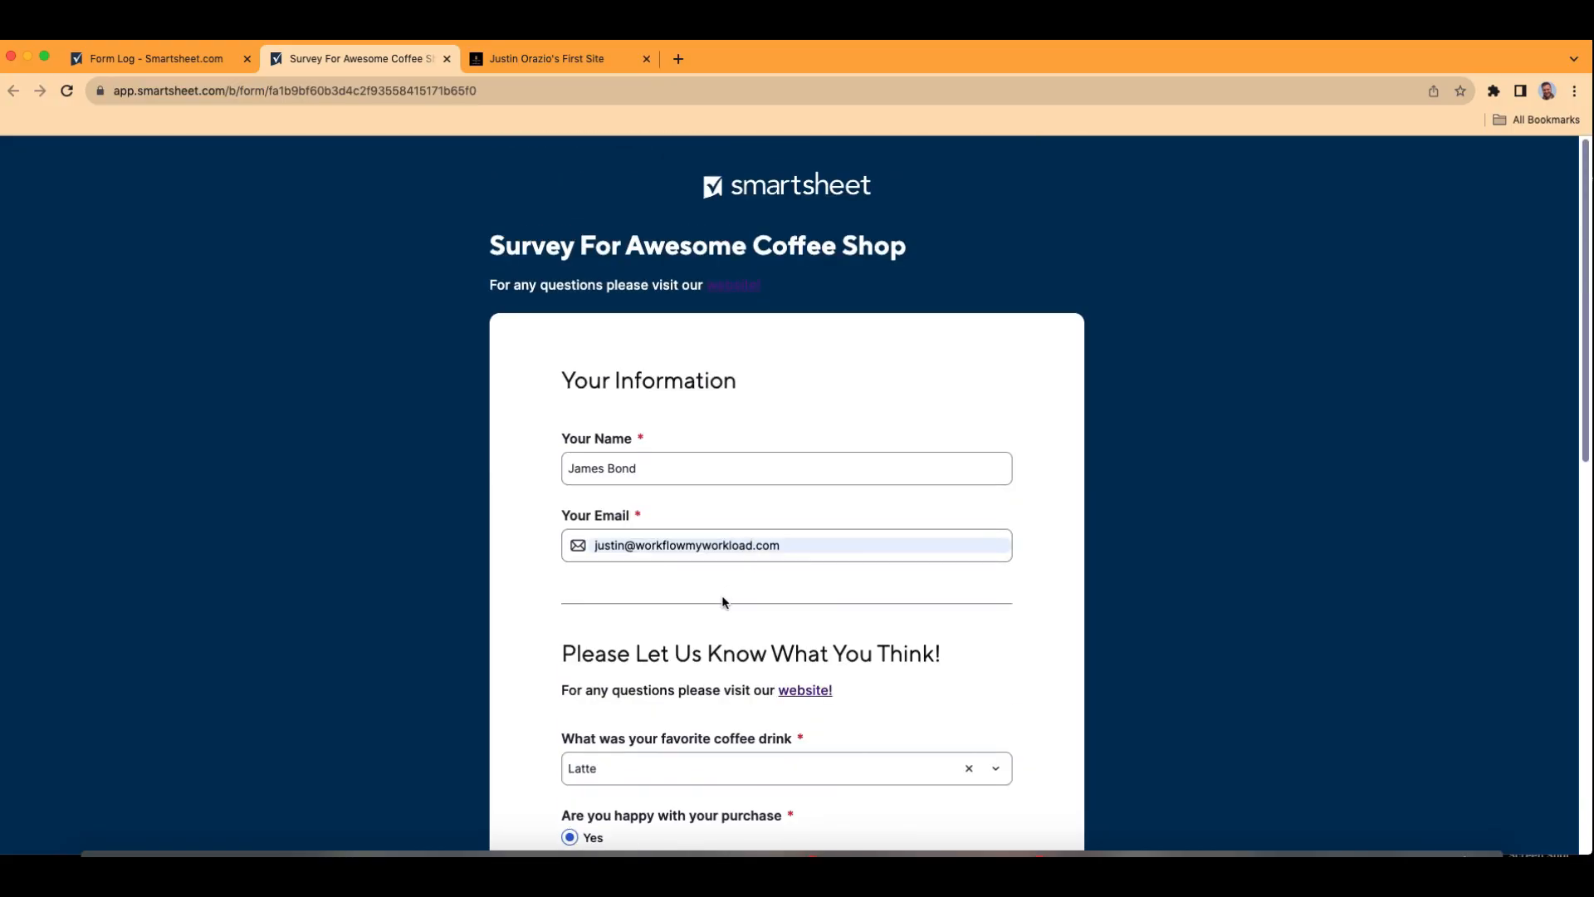
{"action": "scroll", "coordinate": [719, 594], "scroll_direction": "down", "scroll_amount": 7}
{"action": "scroll", "coordinate": [692, 490], "scroll_direction": "up", "scroll_amount": 5}
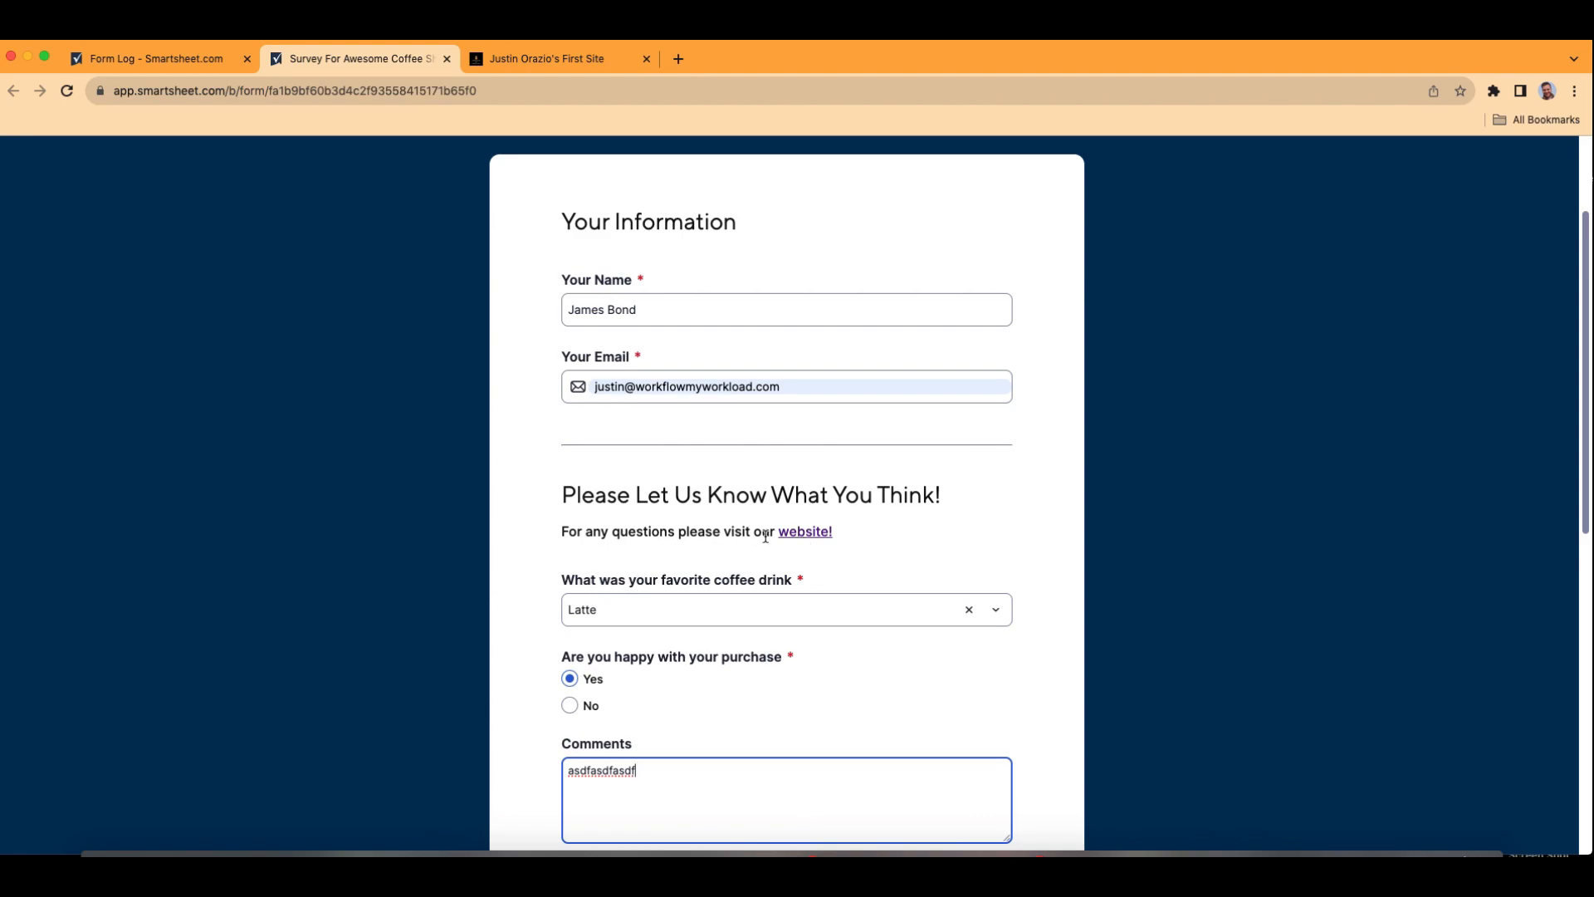
{"action": "left_click", "coordinate": [800, 535]}
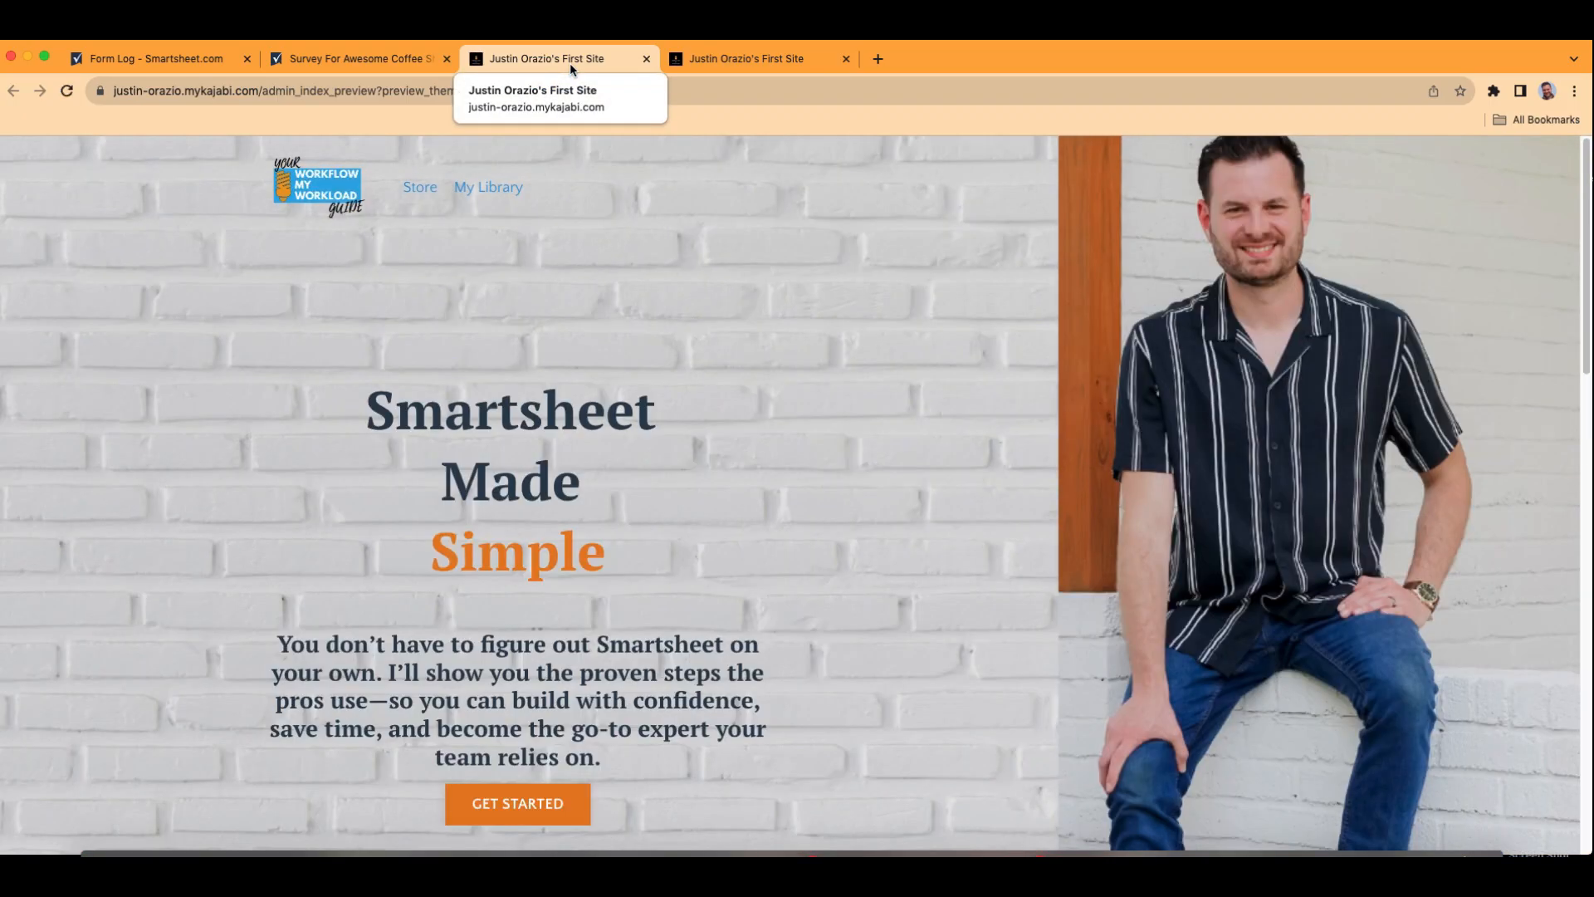
{"action": "scroll", "coordinate": [719, 454], "scroll_direction": "down", "scroll_amount": 10}
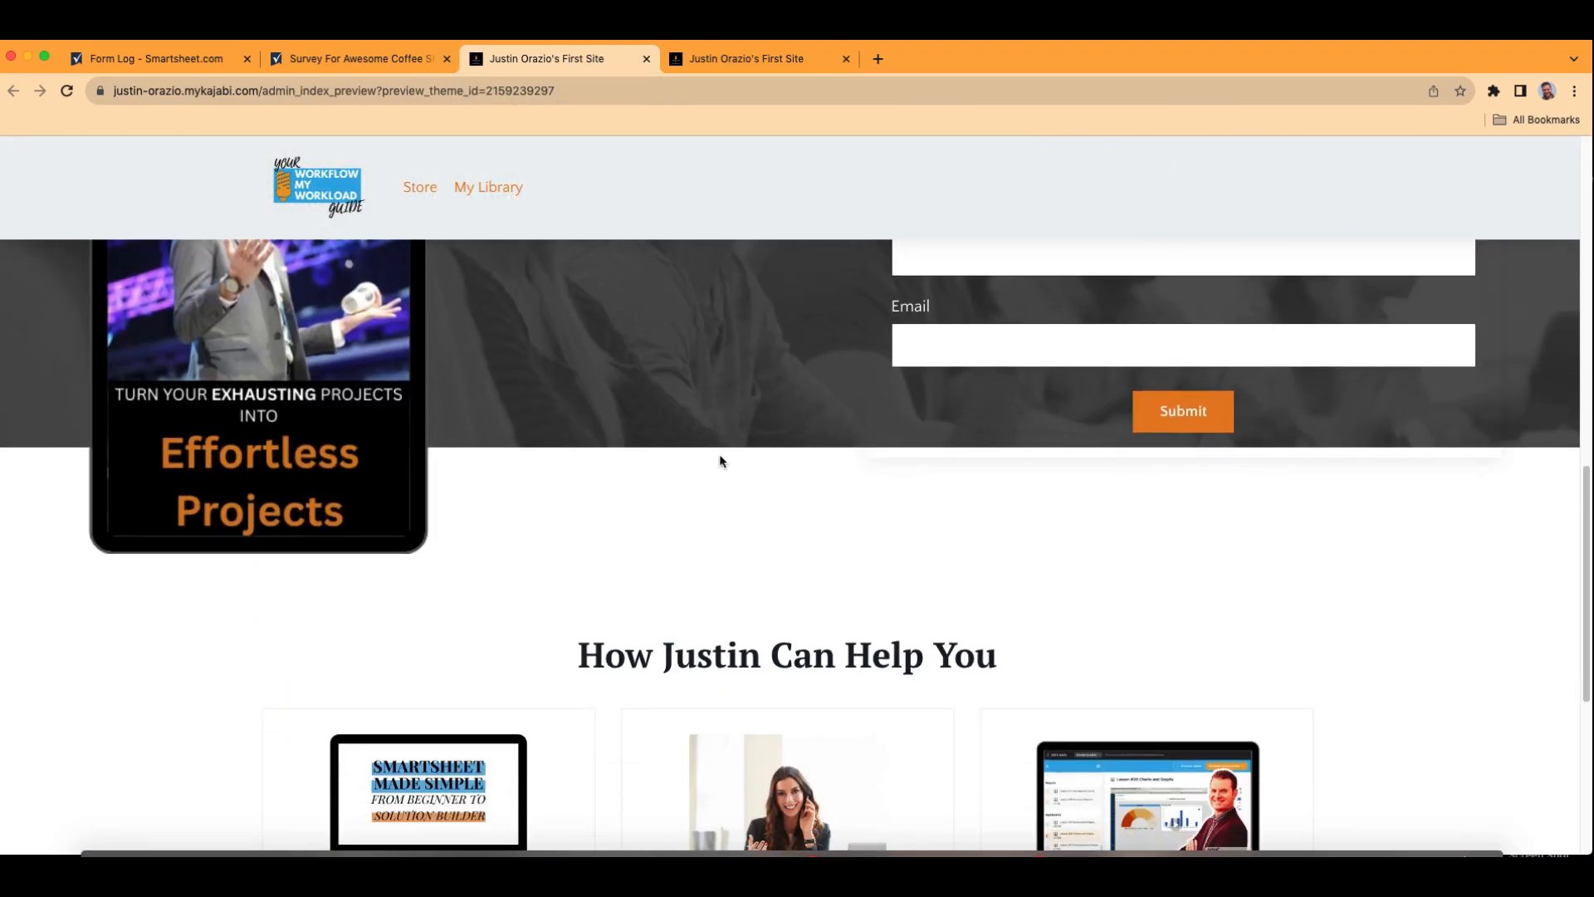
{"action": "scroll", "coordinate": [719, 456], "scroll_direction": "down", "scroll_amount": 5}
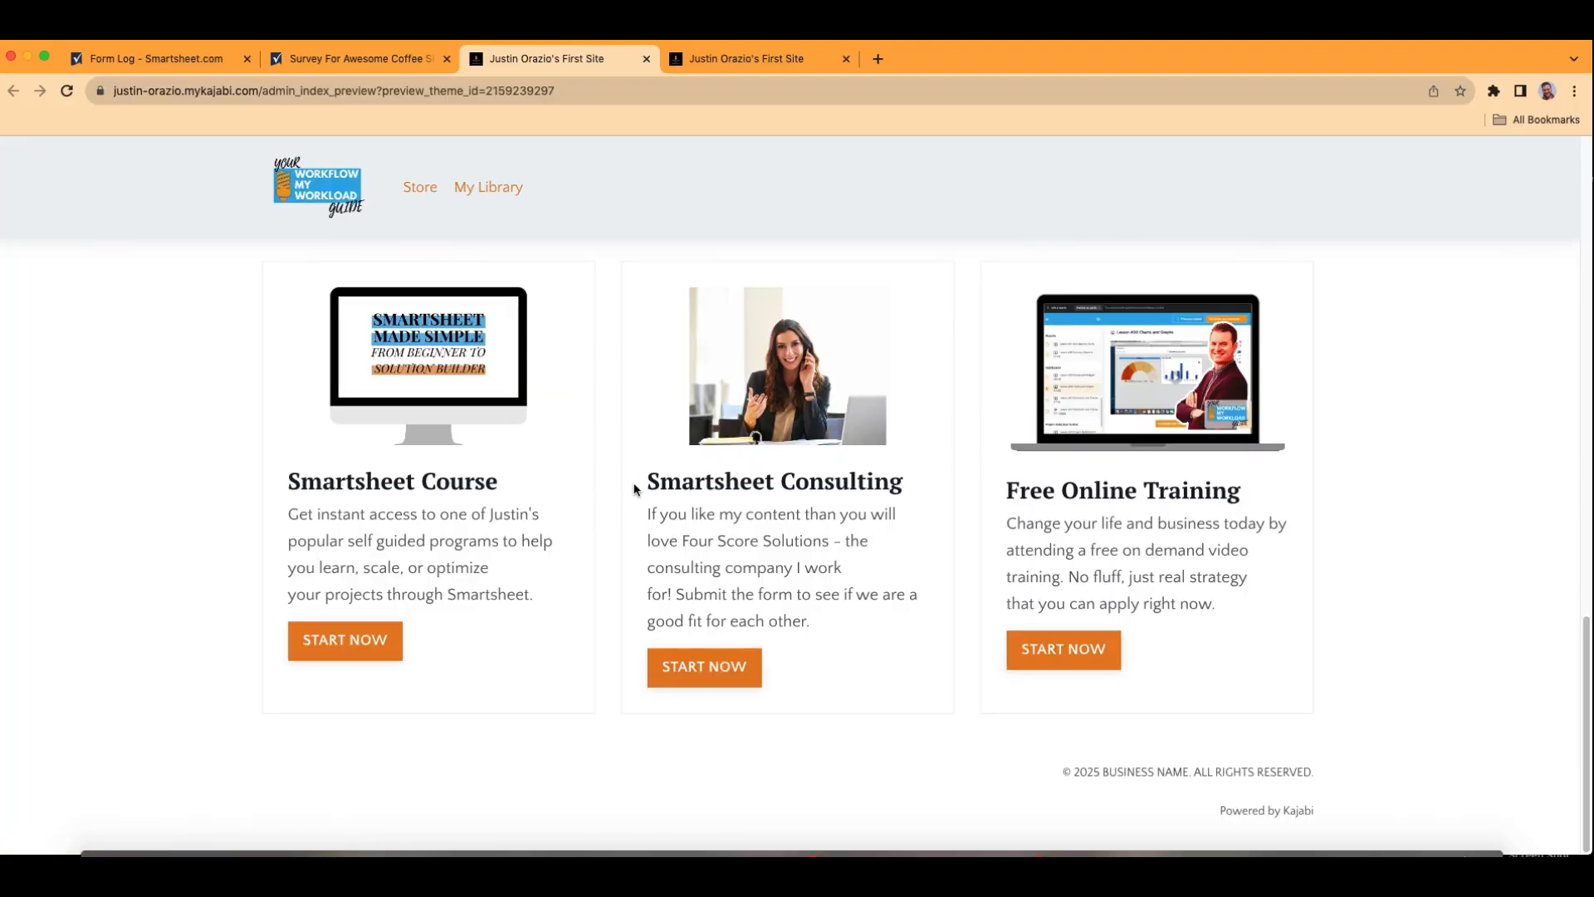
{"action": "scroll", "coordinate": [502, 441], "scroll_direction": "up", "scroll_amount": 15}
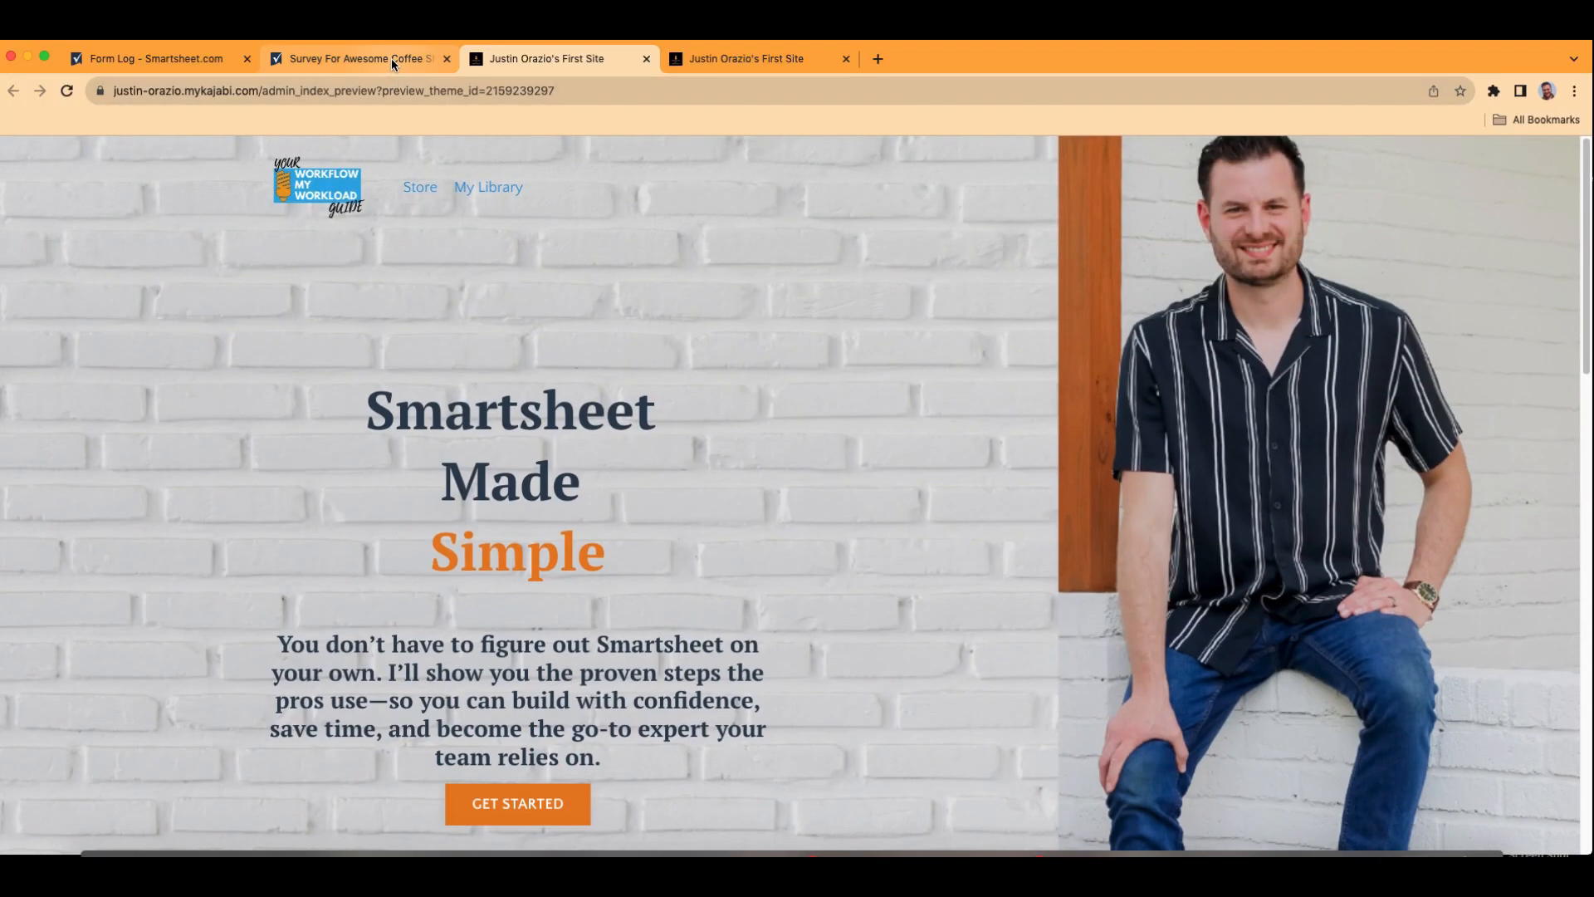
{"action": "left_click", "coordinate": [391, 58]}
Delete the text from the survey's Comments field.
{"action": "scroll", "coordinate": [761, 623], "scroll_direction": "down", "scroll_amount": 2}
{"action": "double_click", "coordinate": [712, 612]}
{"action": "key", "text": "BackSpace"}
Clear the required Your Name field and try to submit the survey without it.
{"action": "scroll", "coordinate": [740, 568], "scroll_direction": "up", "scroll_amount": 2}
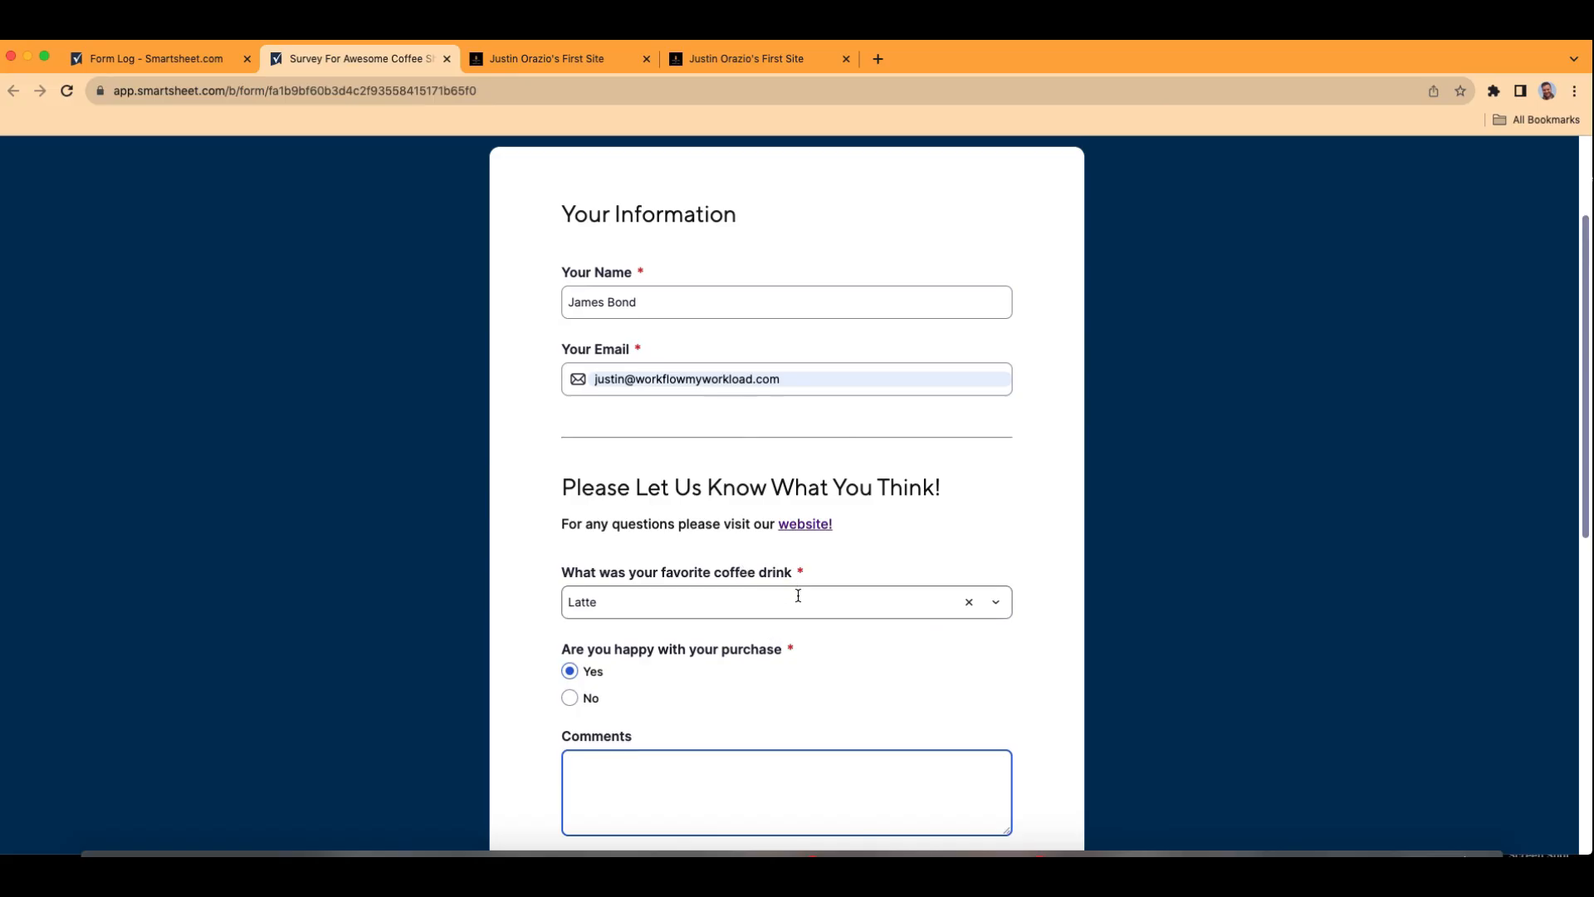
{"action": "triple_click", "coordinate": [708, 302]}
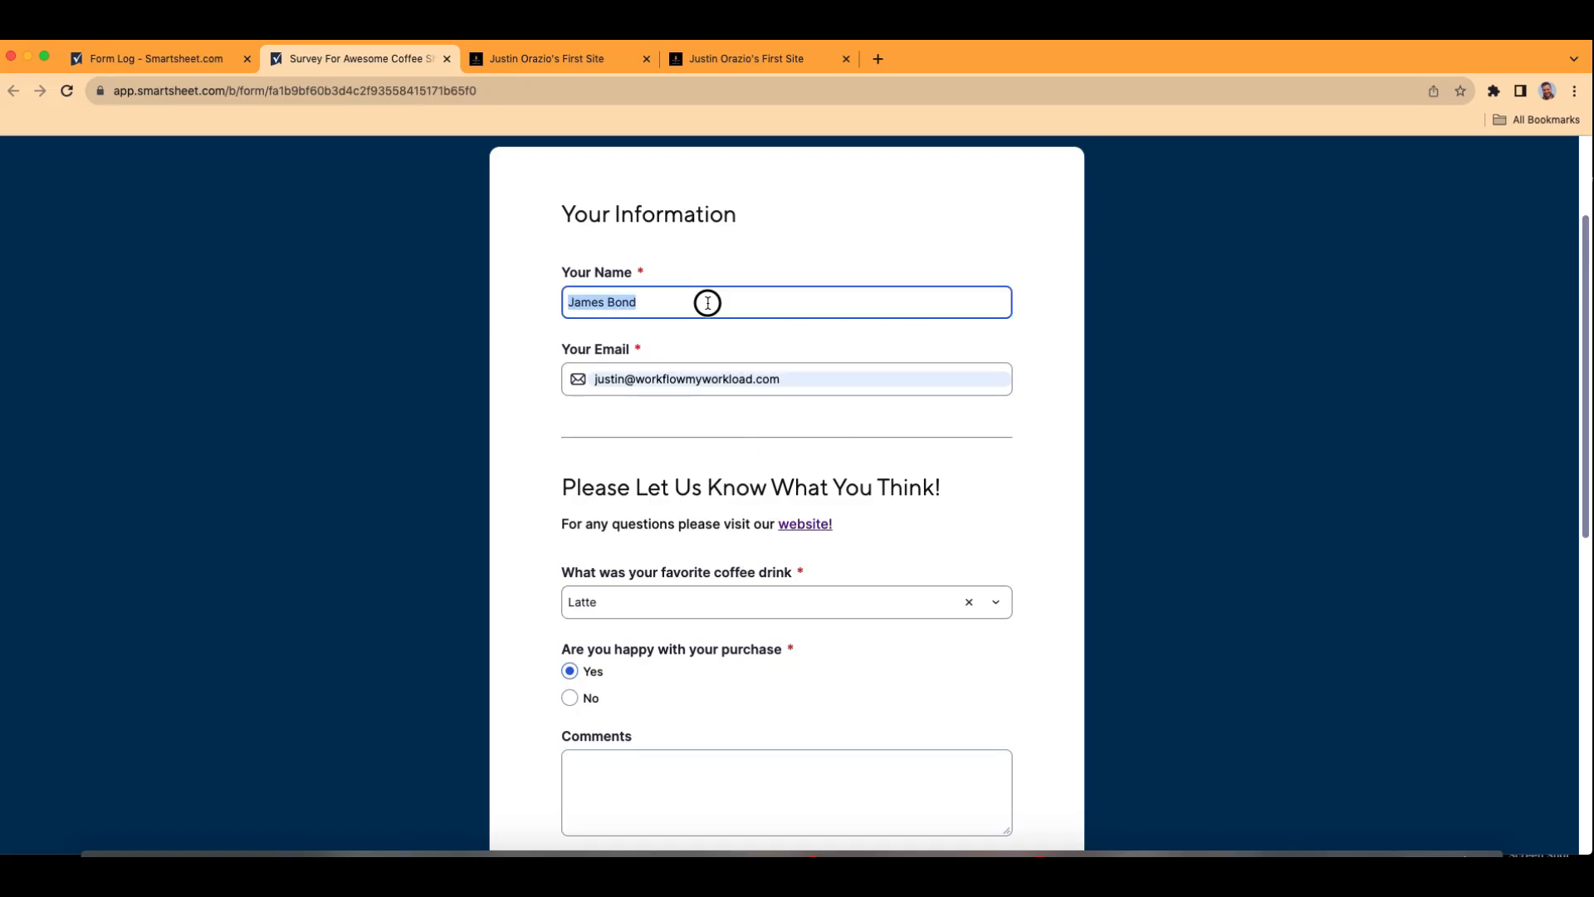
{"action": "key", "text": "BackSpace"}
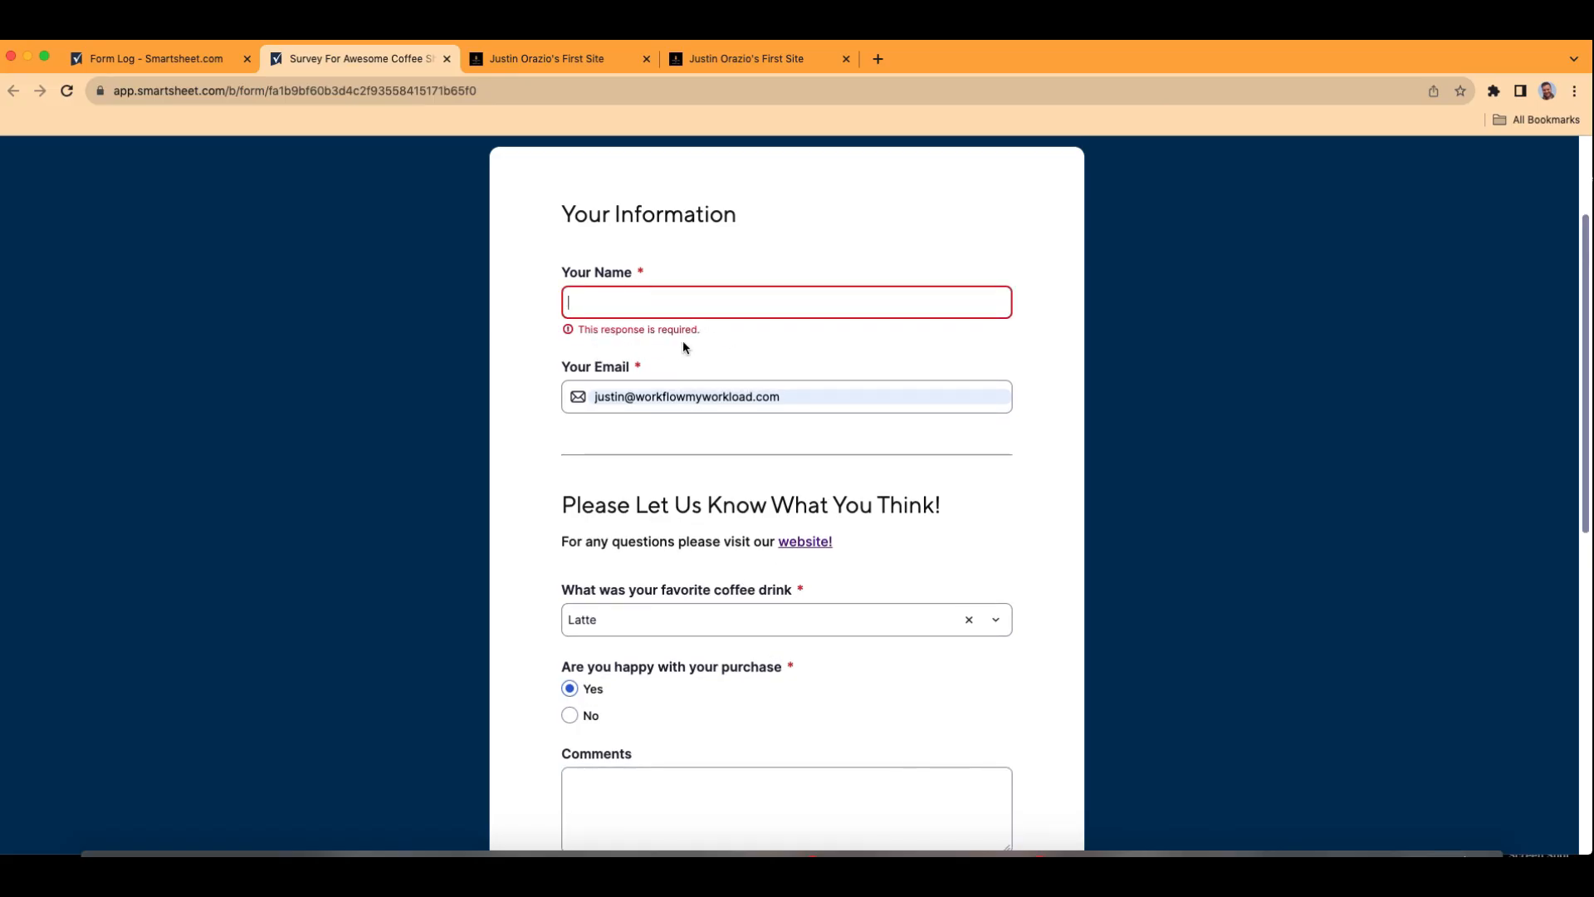
{"action": "scroll", "coordinate": [737, 503], "scroll_direction": "down", "scroll_amount": 7}
{"action": "left_click", "coordinate": [598, 699]}
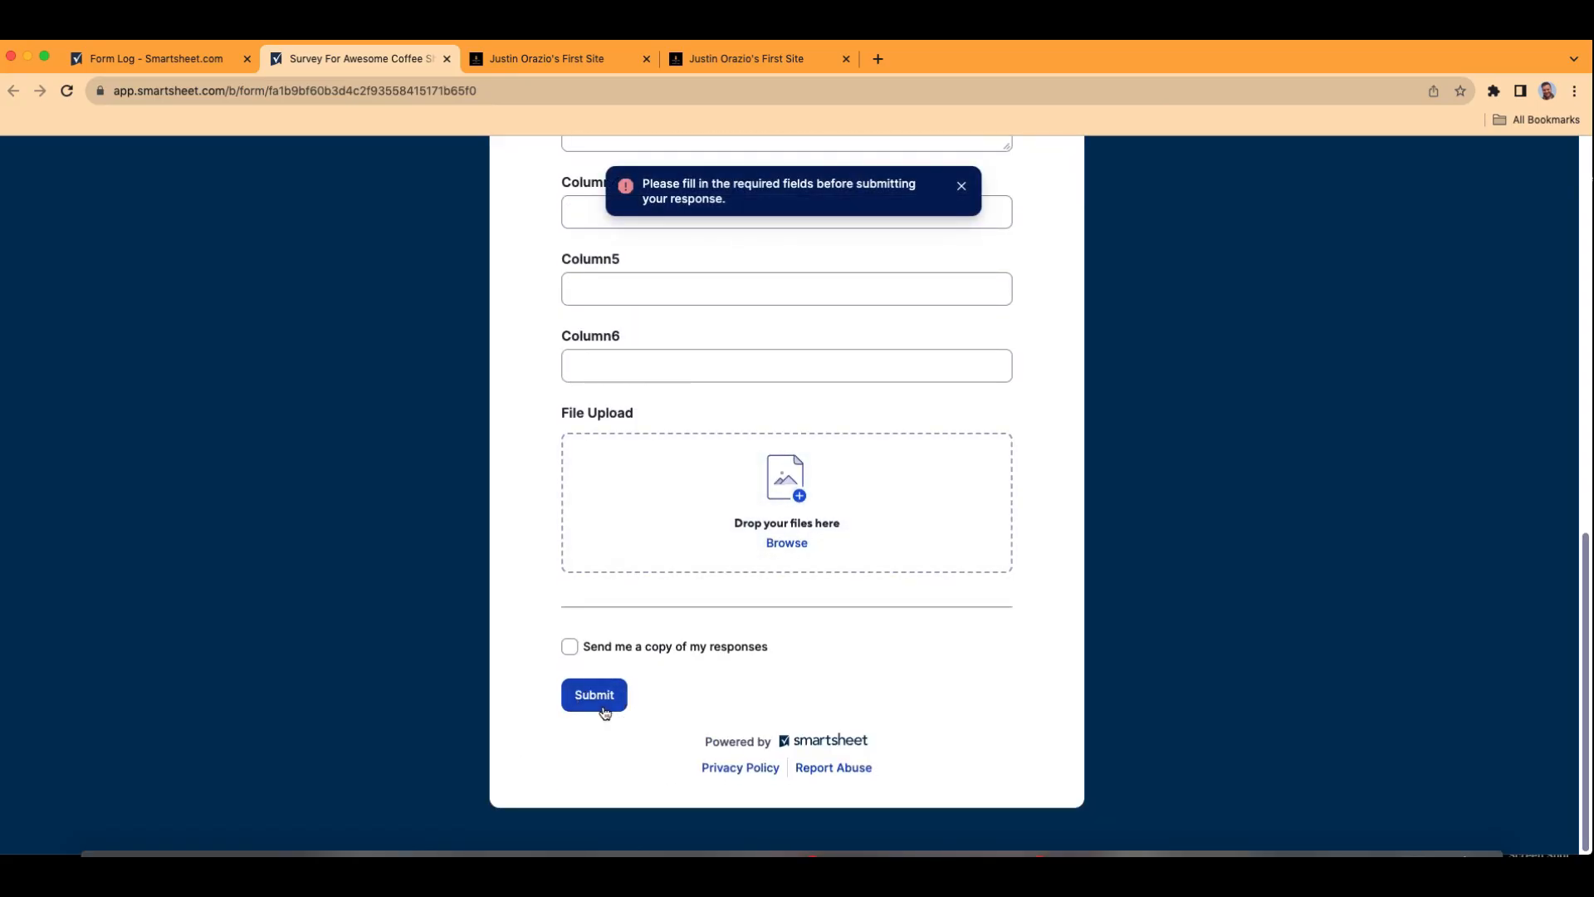
{"action": "left_click", "coordinate": [598, 700]}
{"action": "scroll", "coordinate": [784, 385], "scroll_direction": "up", "scroll_amount": 10}
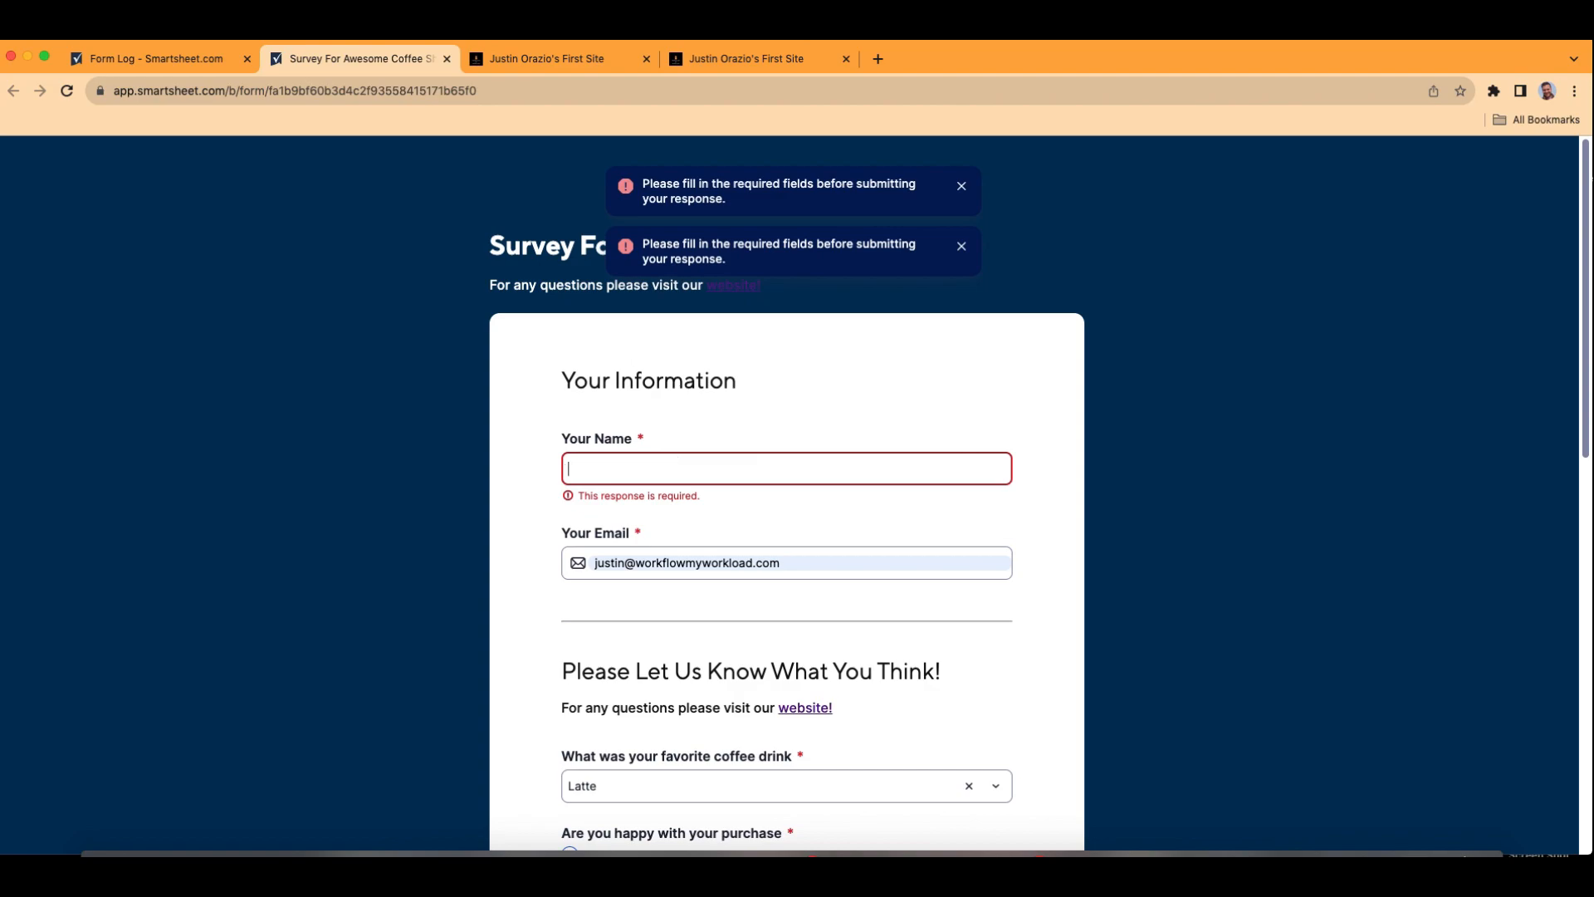
Enter the respondent's full name again and submit the survey.
{"action": "left_click", "coordinate": [568, 468]}
{"action": "type", "text": "James Bond"}
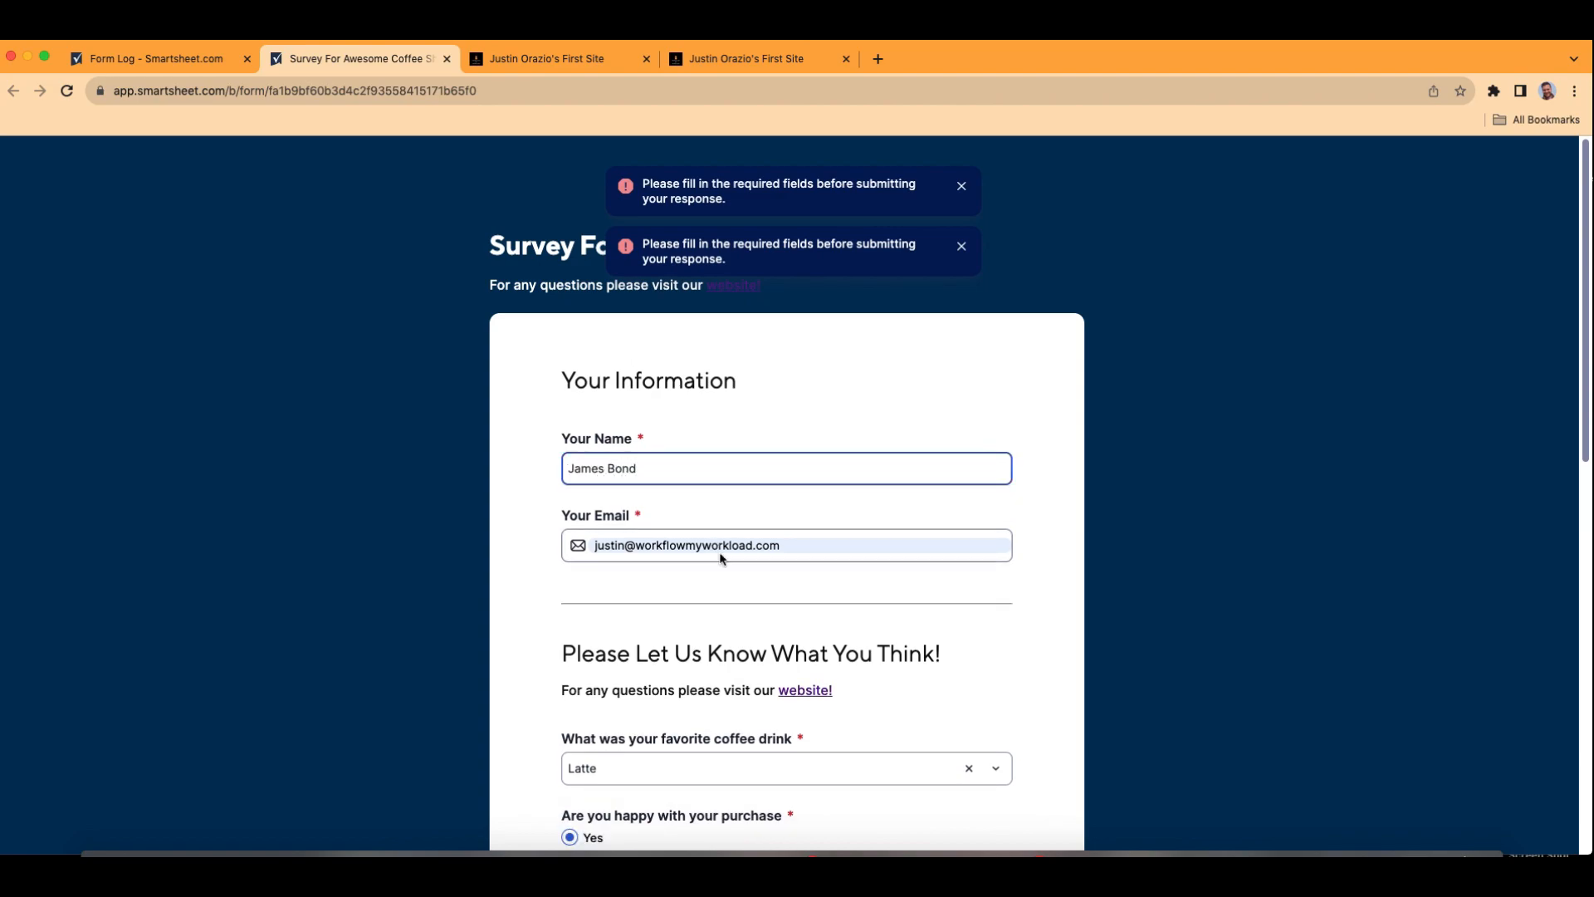
{"action": "scroll", "coordinate": [811, 621], "scroll_direction": "down", "scroll_amount": 10}
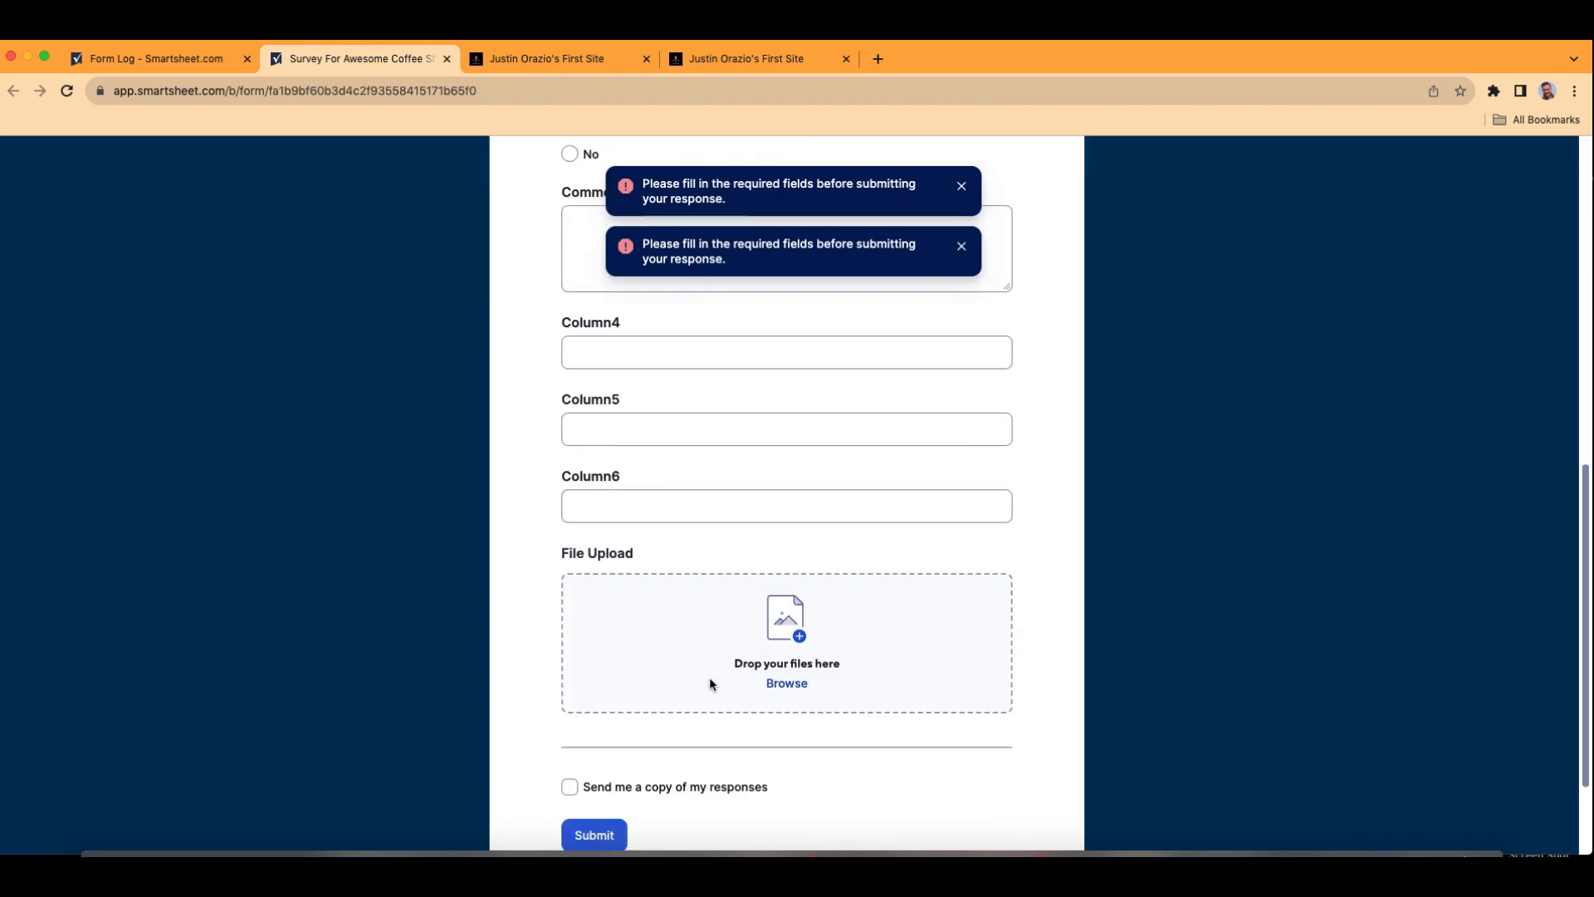
{"action": "left_click", "coordinate": [580, 701]}
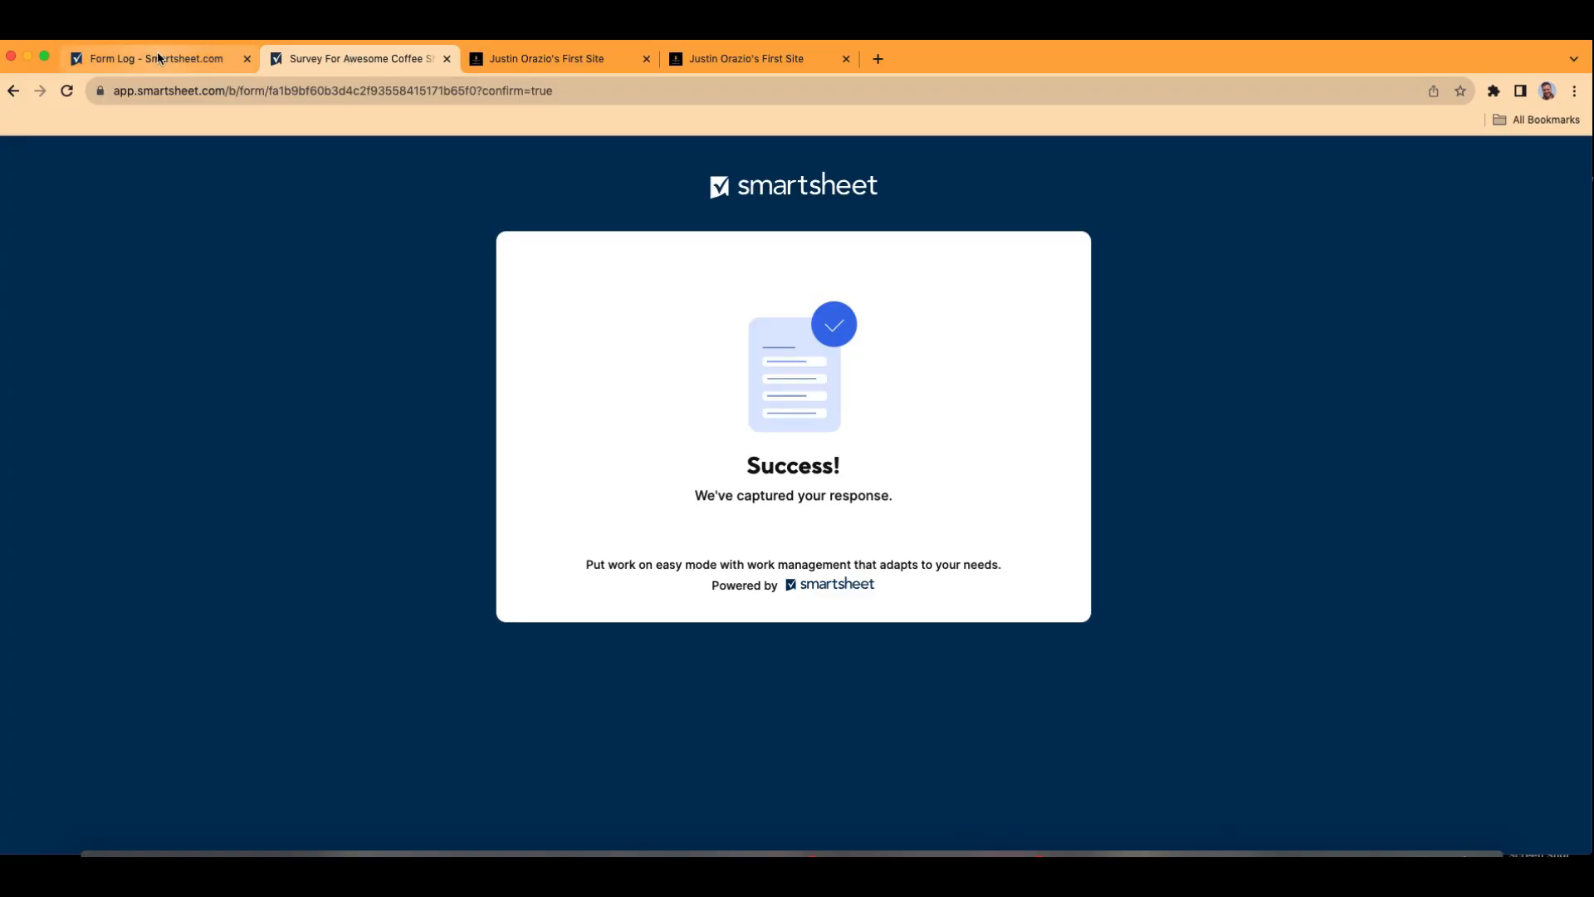
Close the submitted survey and open the form's settings in the Form Log form builder.
{"action": "left_click", "coordinate": [447, 59]}
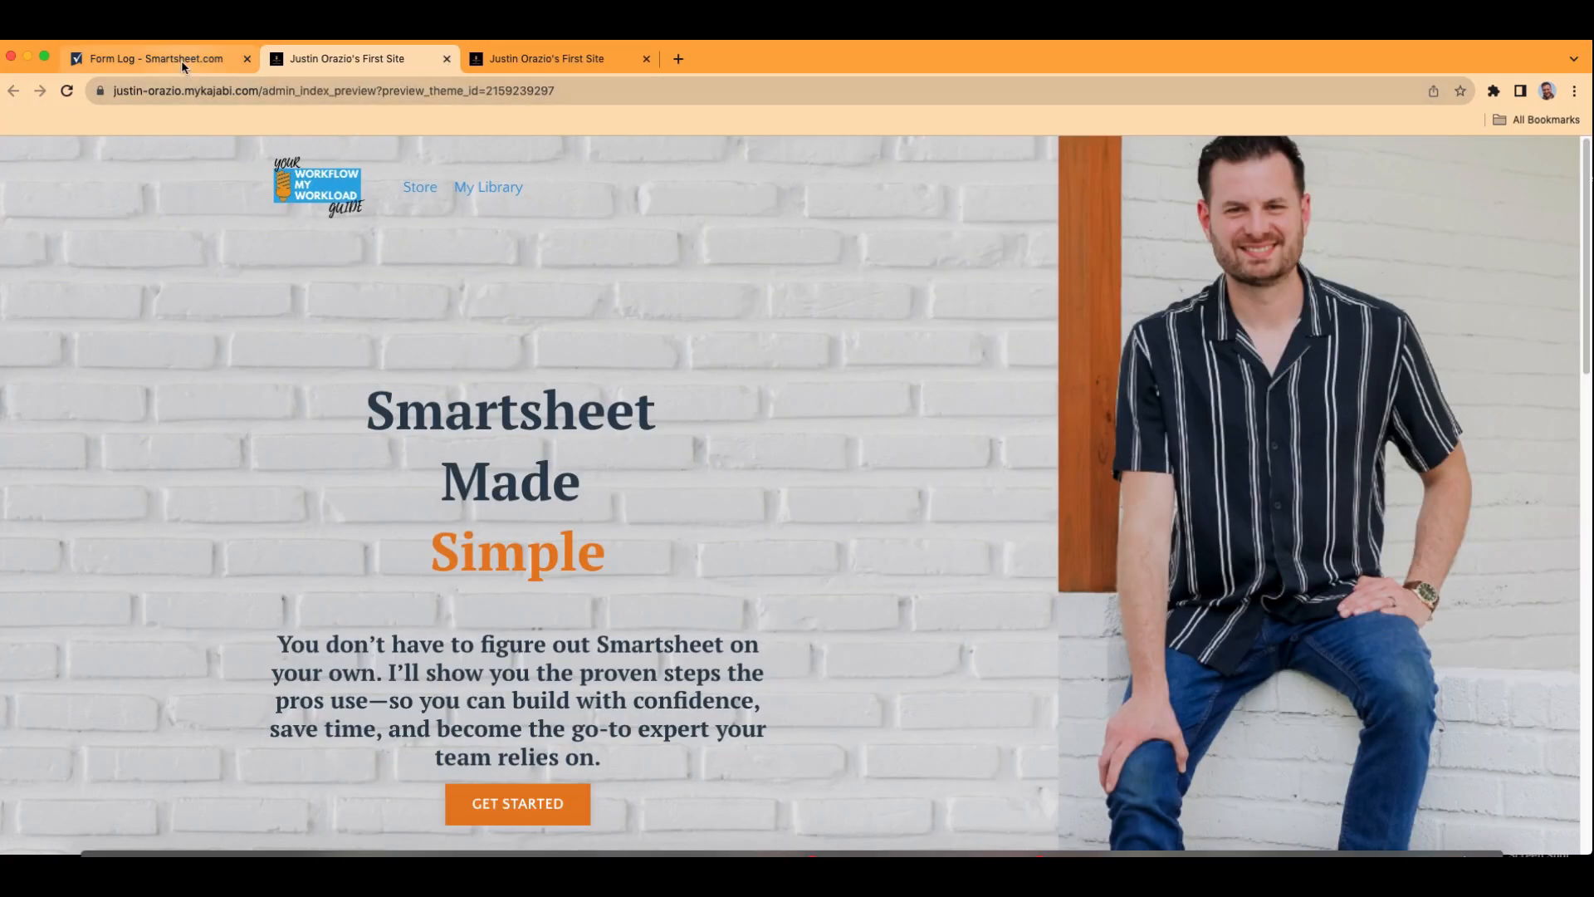
{"action": "left_click", "coordinate": [181, 60]}
{"action": "scroll", "coordinate": [775, 515], "scroll_direction": "up", "scroll_amount": 5}
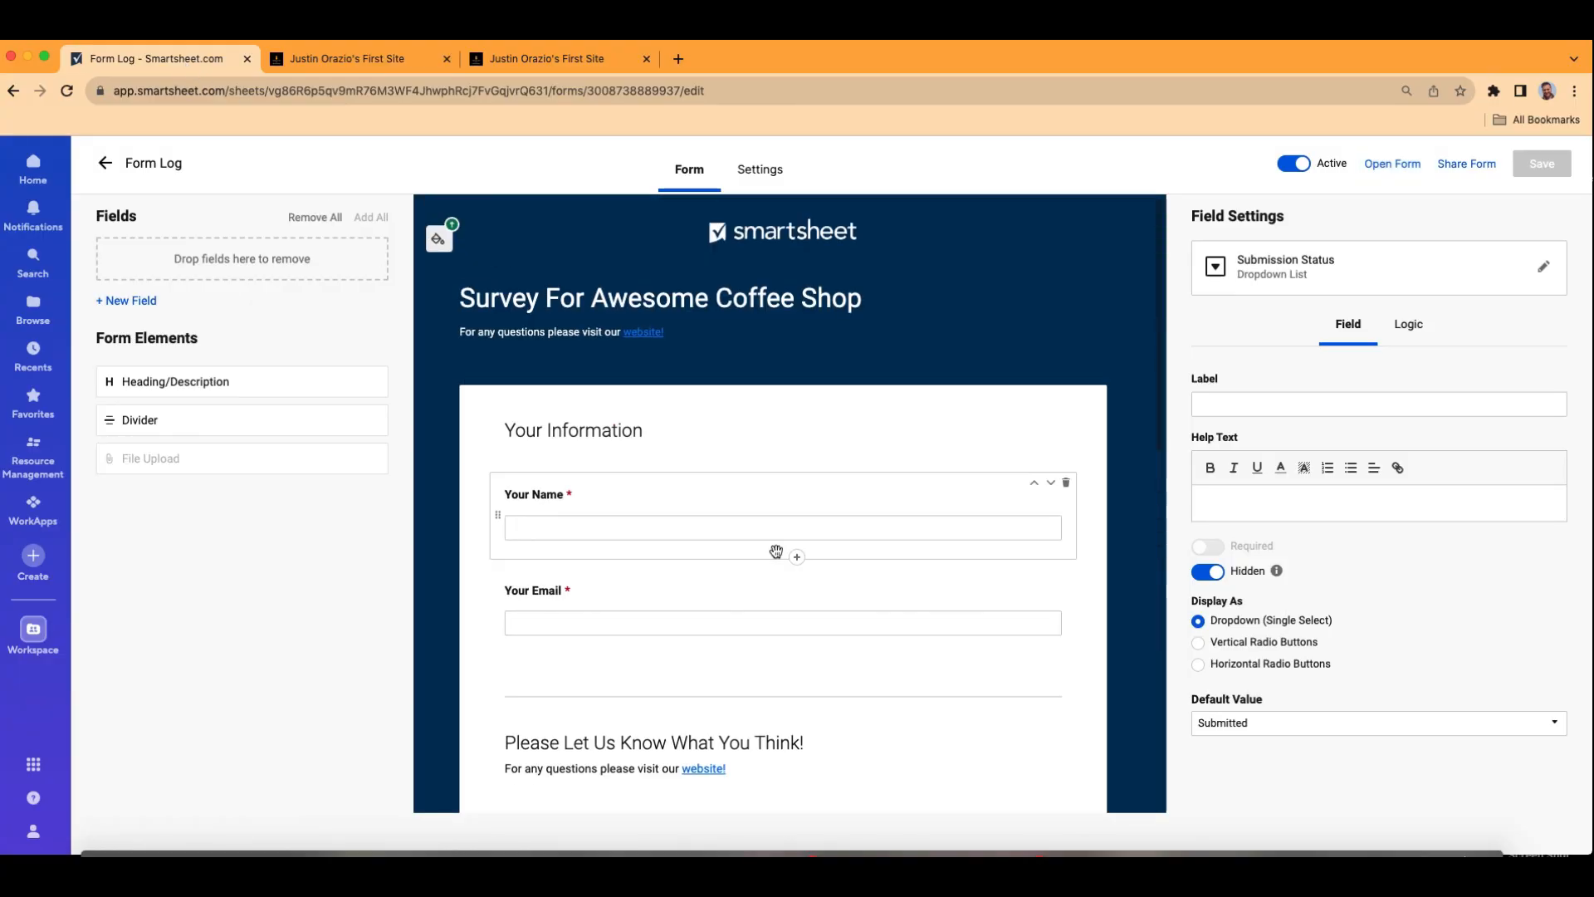
{"action": "left_click", "coordinate": [761, 171]}
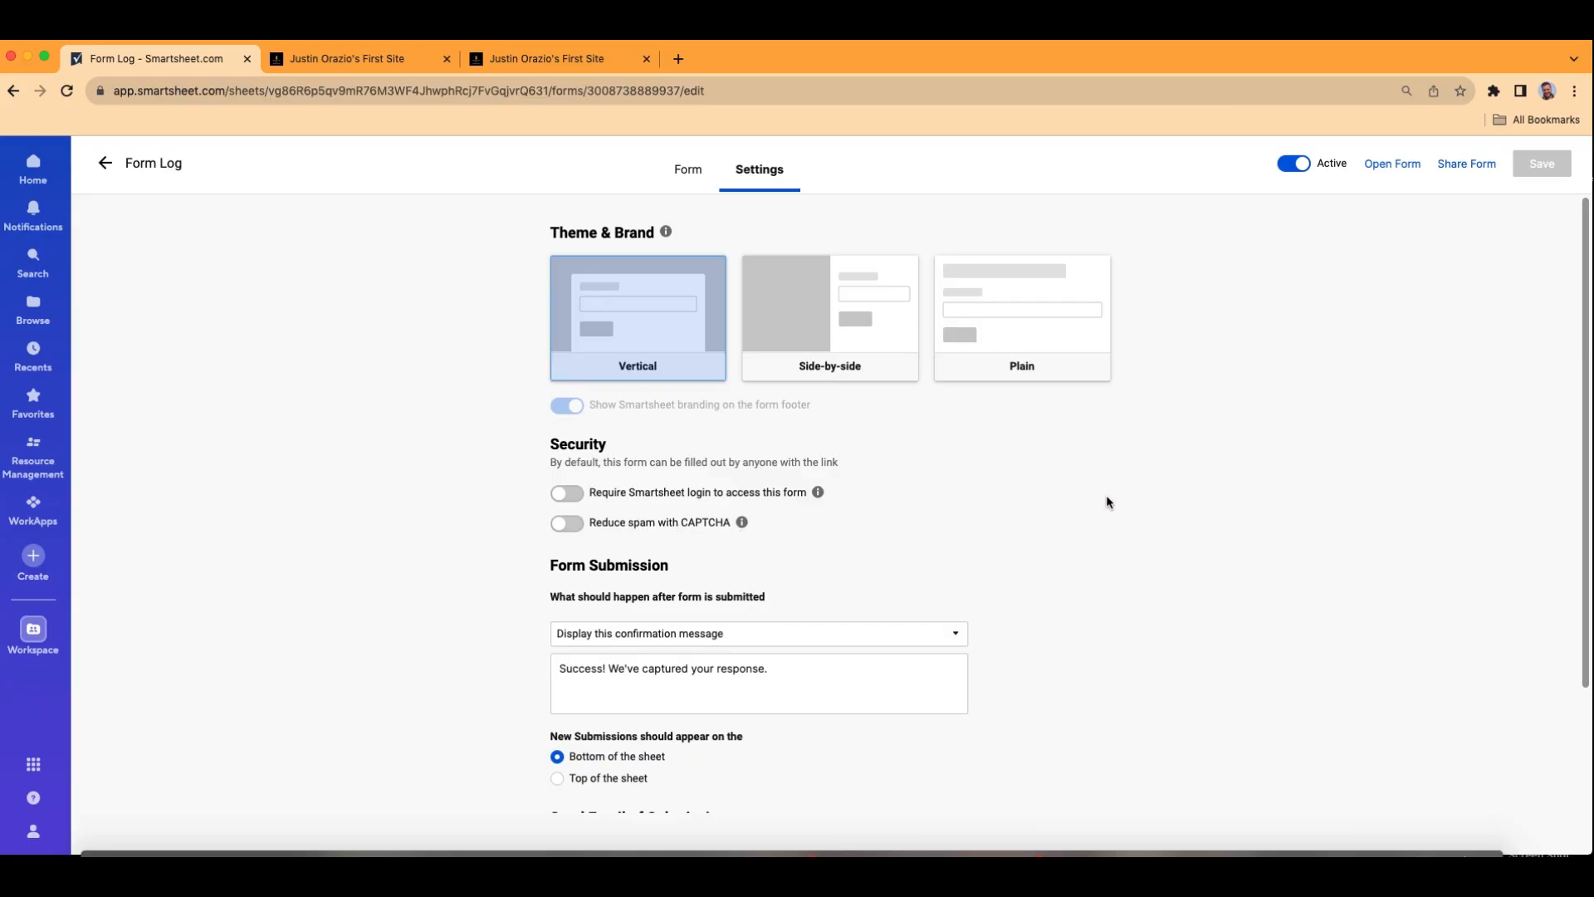
Set the form to send the user to a link after submission, using the URL copied from the open website page.
{"action": "scroll", "coordinate": [1112, 498], "scroll_direction": "down", "scroll_amount": 2}
{"action": "left_click", "coordinate": [802, 480]}
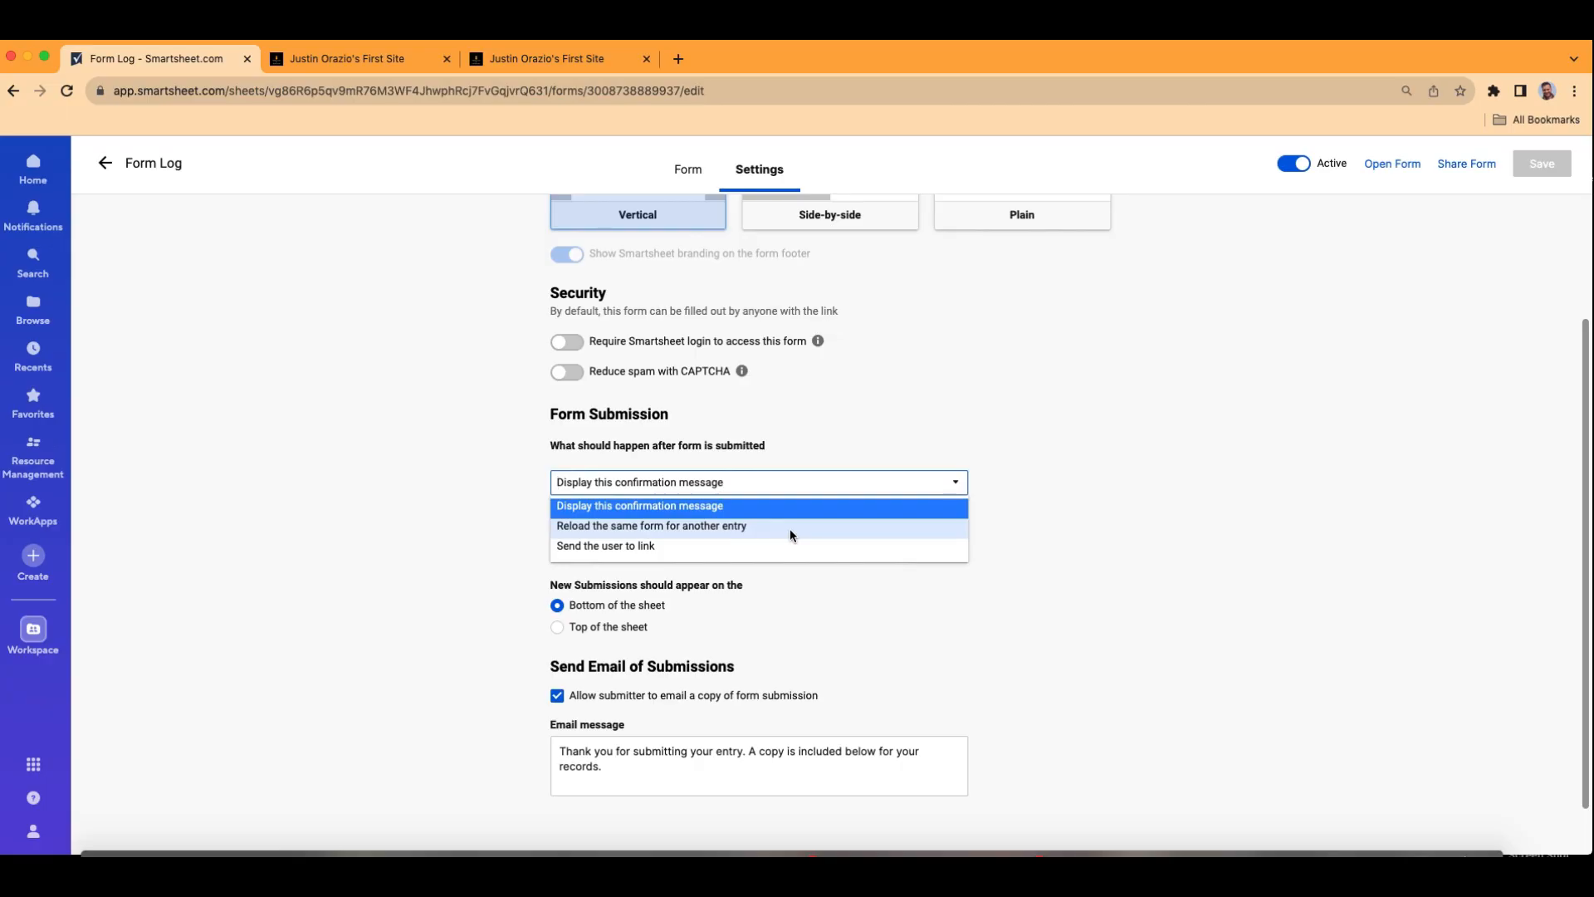
{"action": "left_click", "coordinate": [725, 546]}
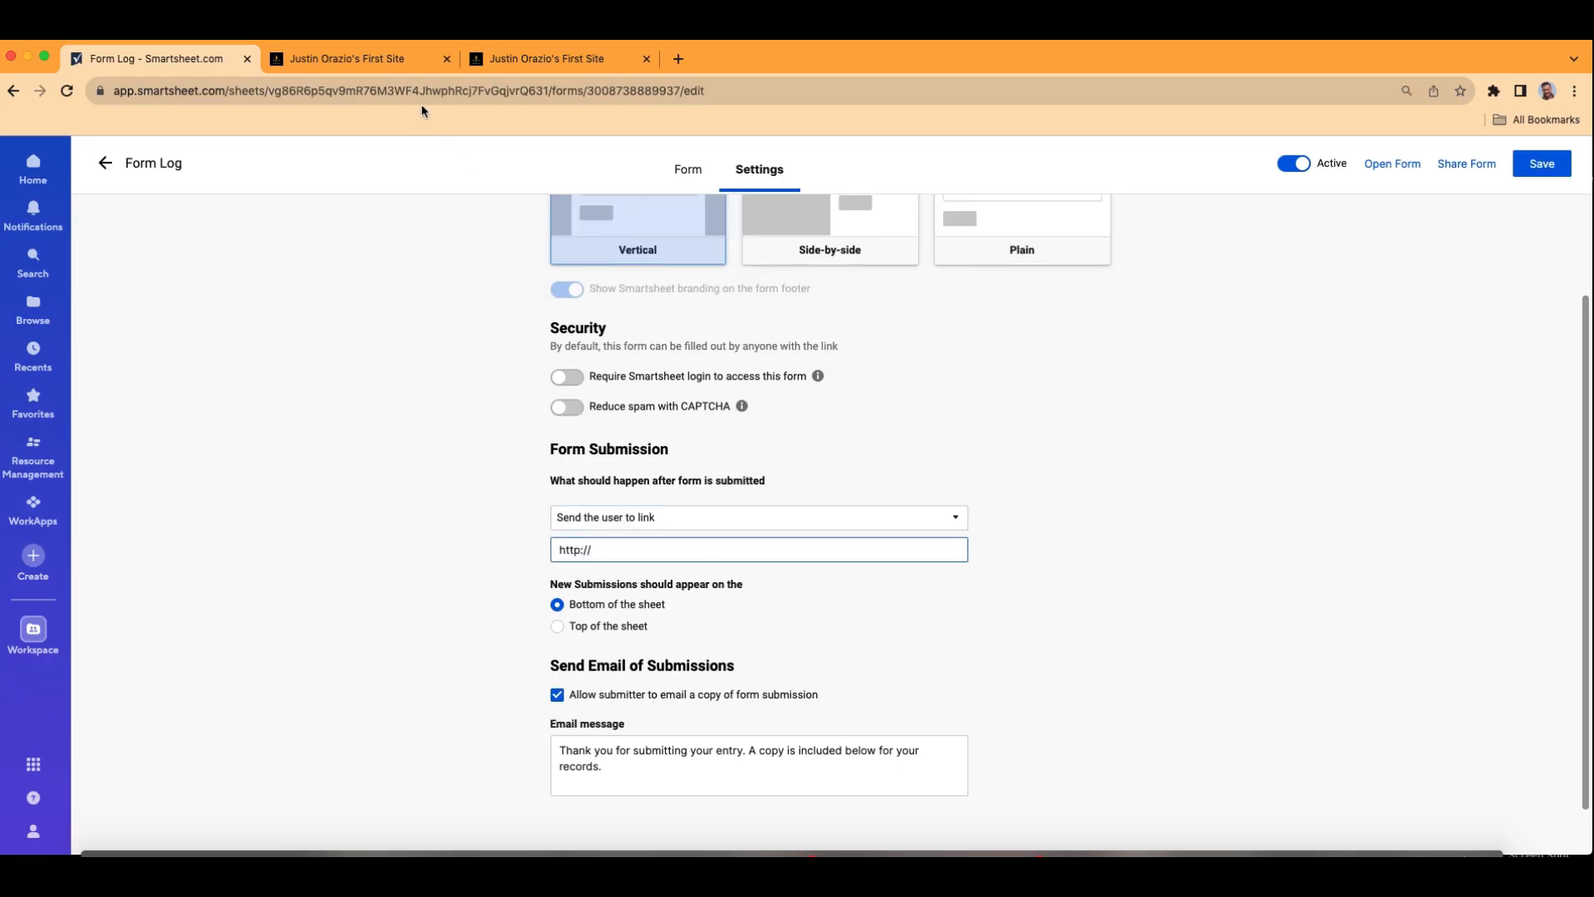
{"action": "left_click", "coordinate": [390, 55]}
{"action": "left_click", "coordinate": [483, 89]}
{"action": "key", "text": "ctrl+c"}
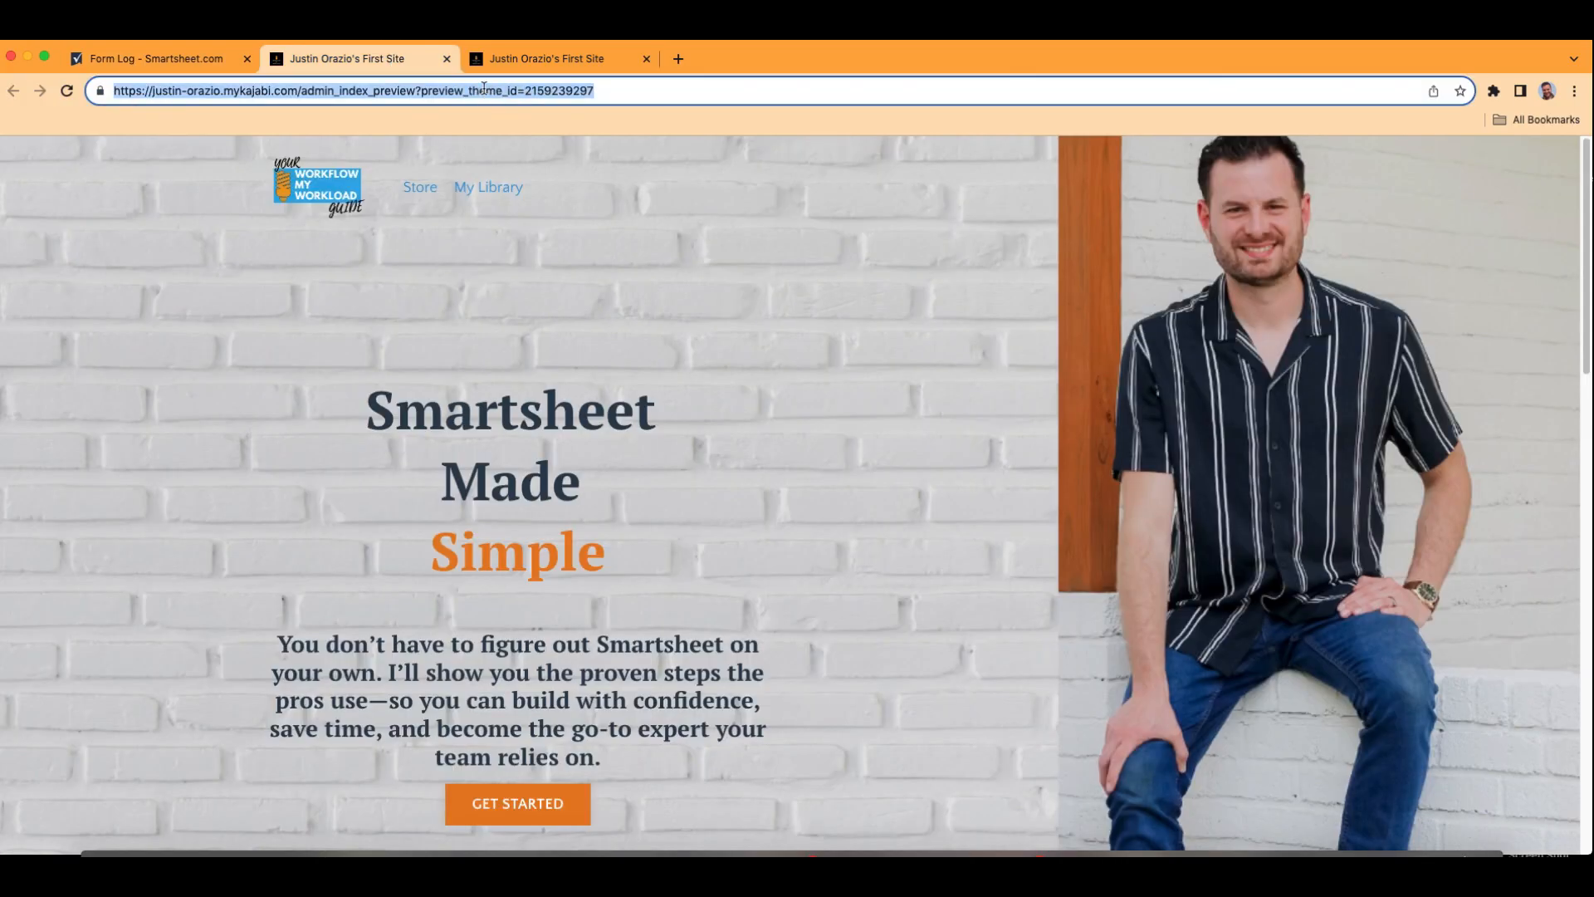
{"action": "left_click", "coordinate": [155, 55]}
{"action": "triple_click", "coordinate": [705, 550]}
{"action": "key", "text": "ctrl+v"}
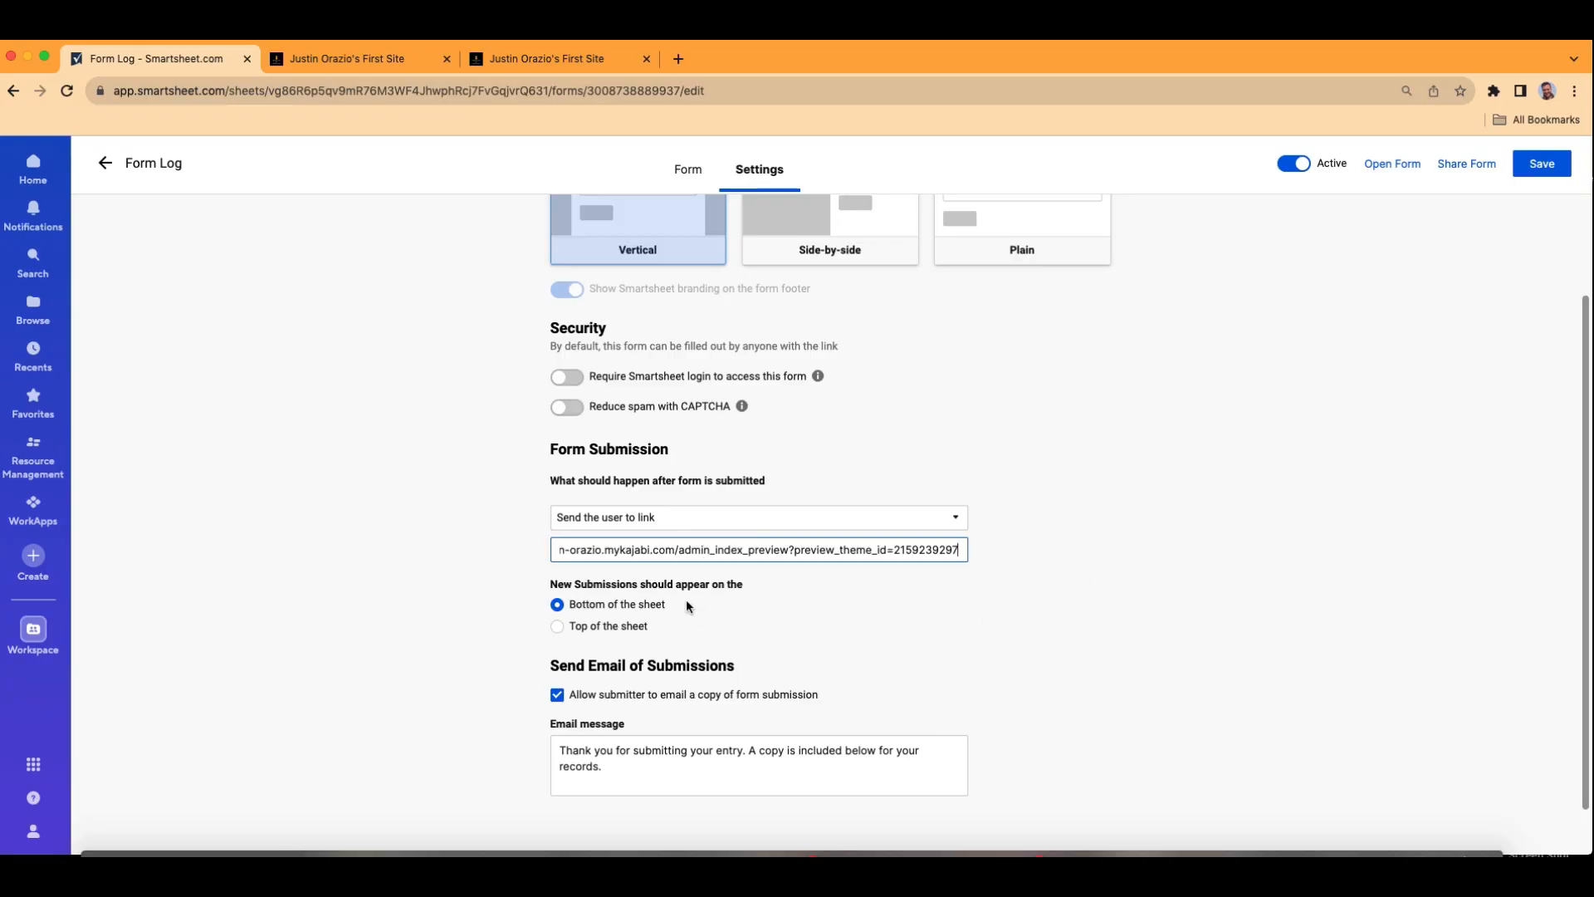
{"action": "left_click", "coordinate": [558, 627]}
{"action": "left_click", "coordinate": [631, 608]}
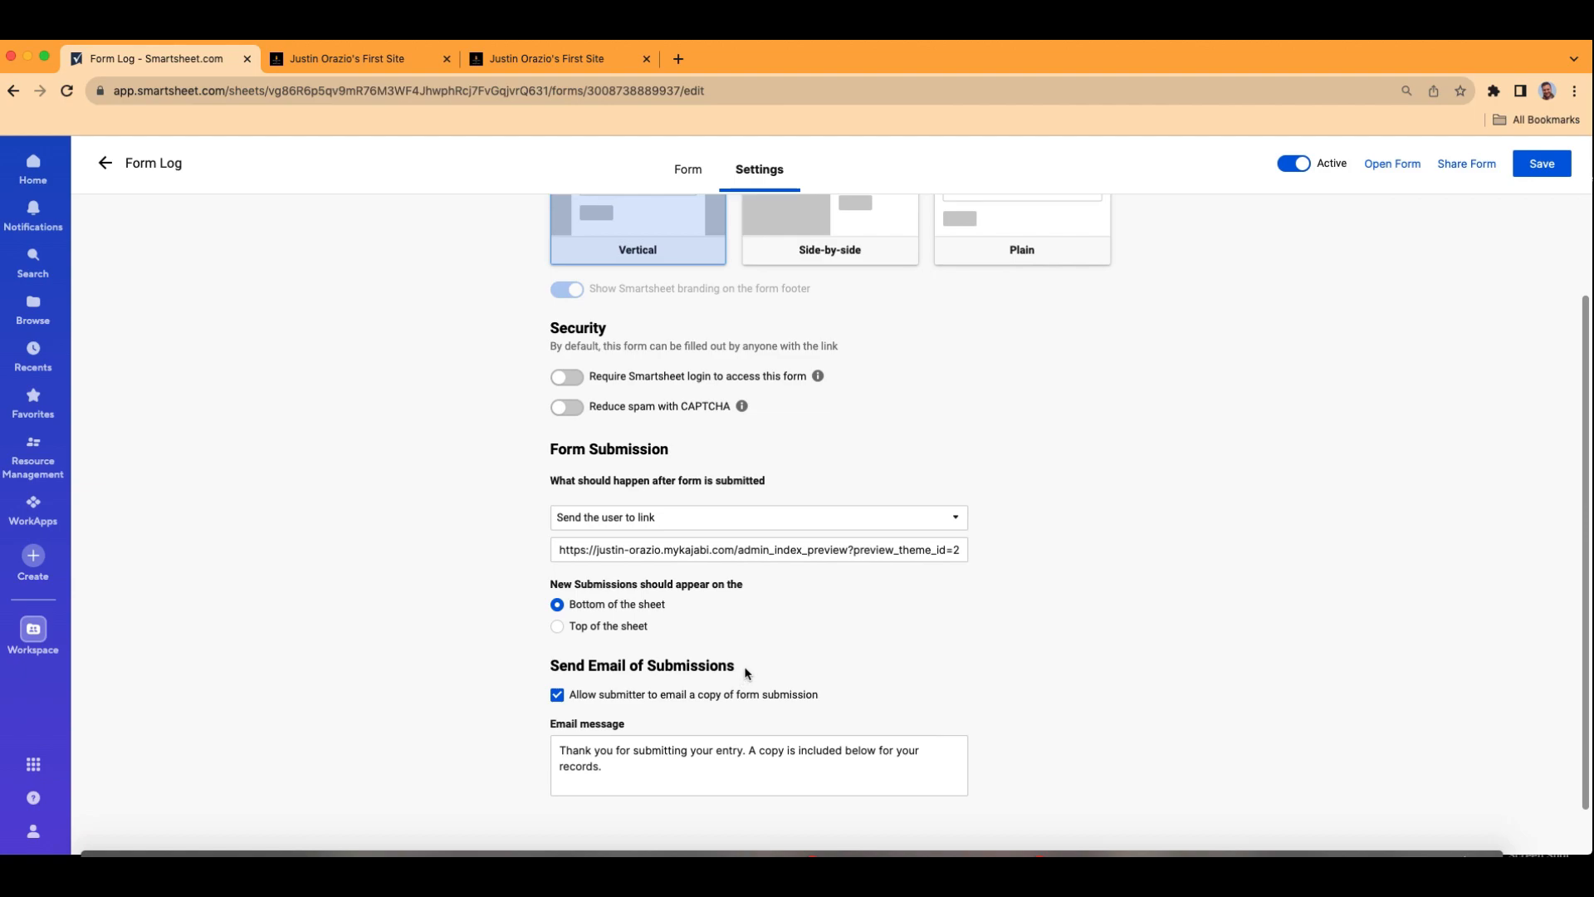
{"action": "left_click", "coordinate": [702, 757]}
{"action": "left_click_drag", "start_coordinate": [691, 752], "coordinate": [609, 754]}
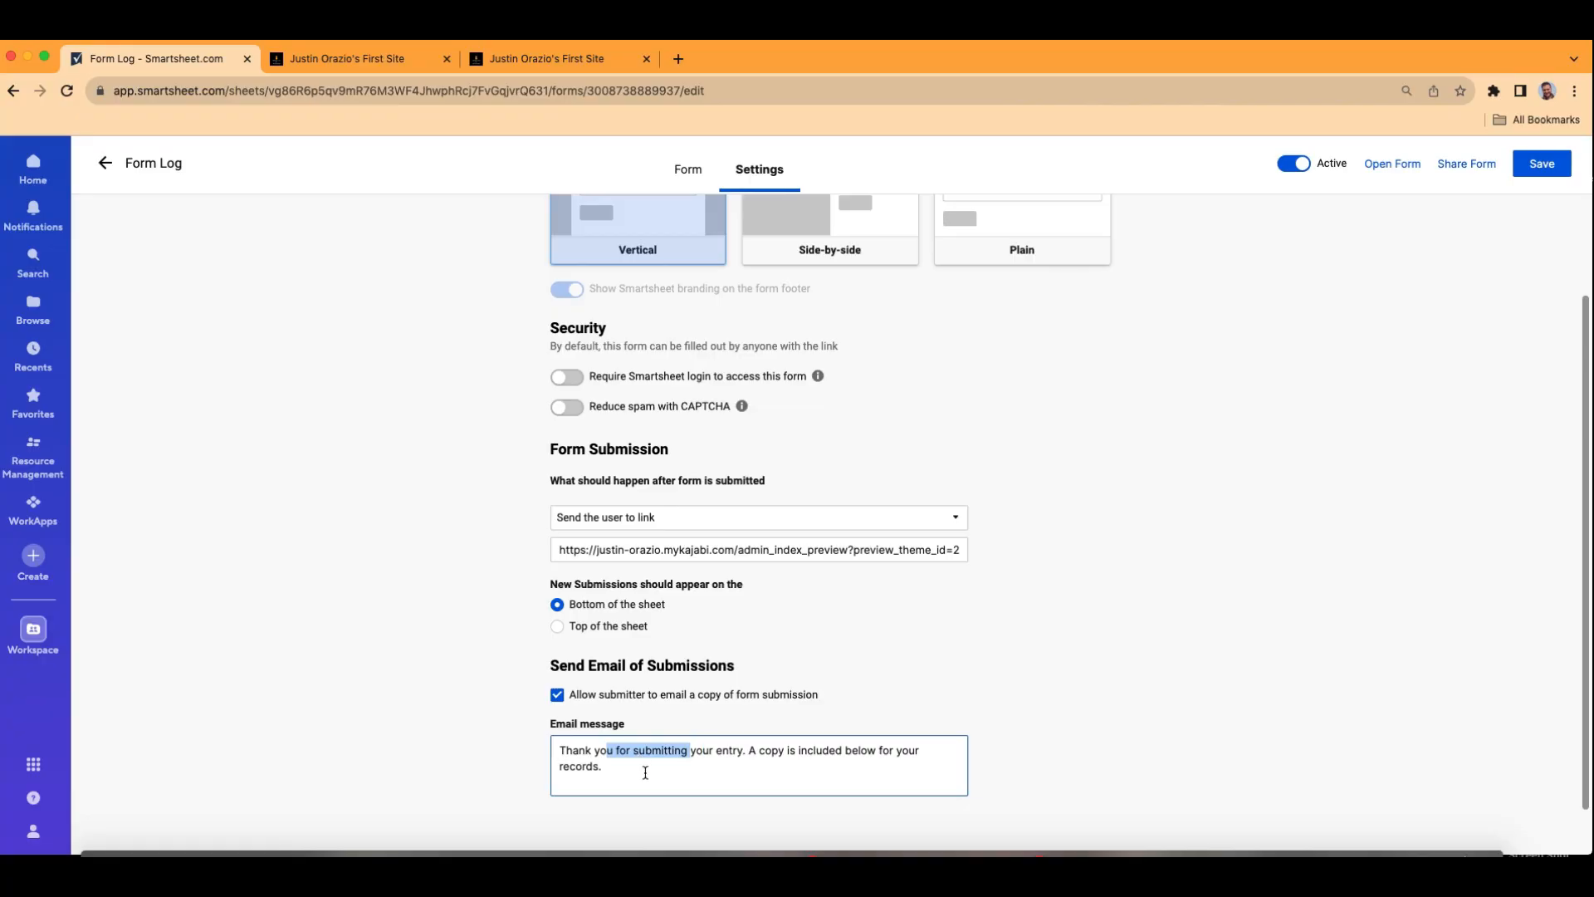
Save the form settings and return to the Form Log sheet.
{"action": "left_click", "coordinate": [1558, 171]}
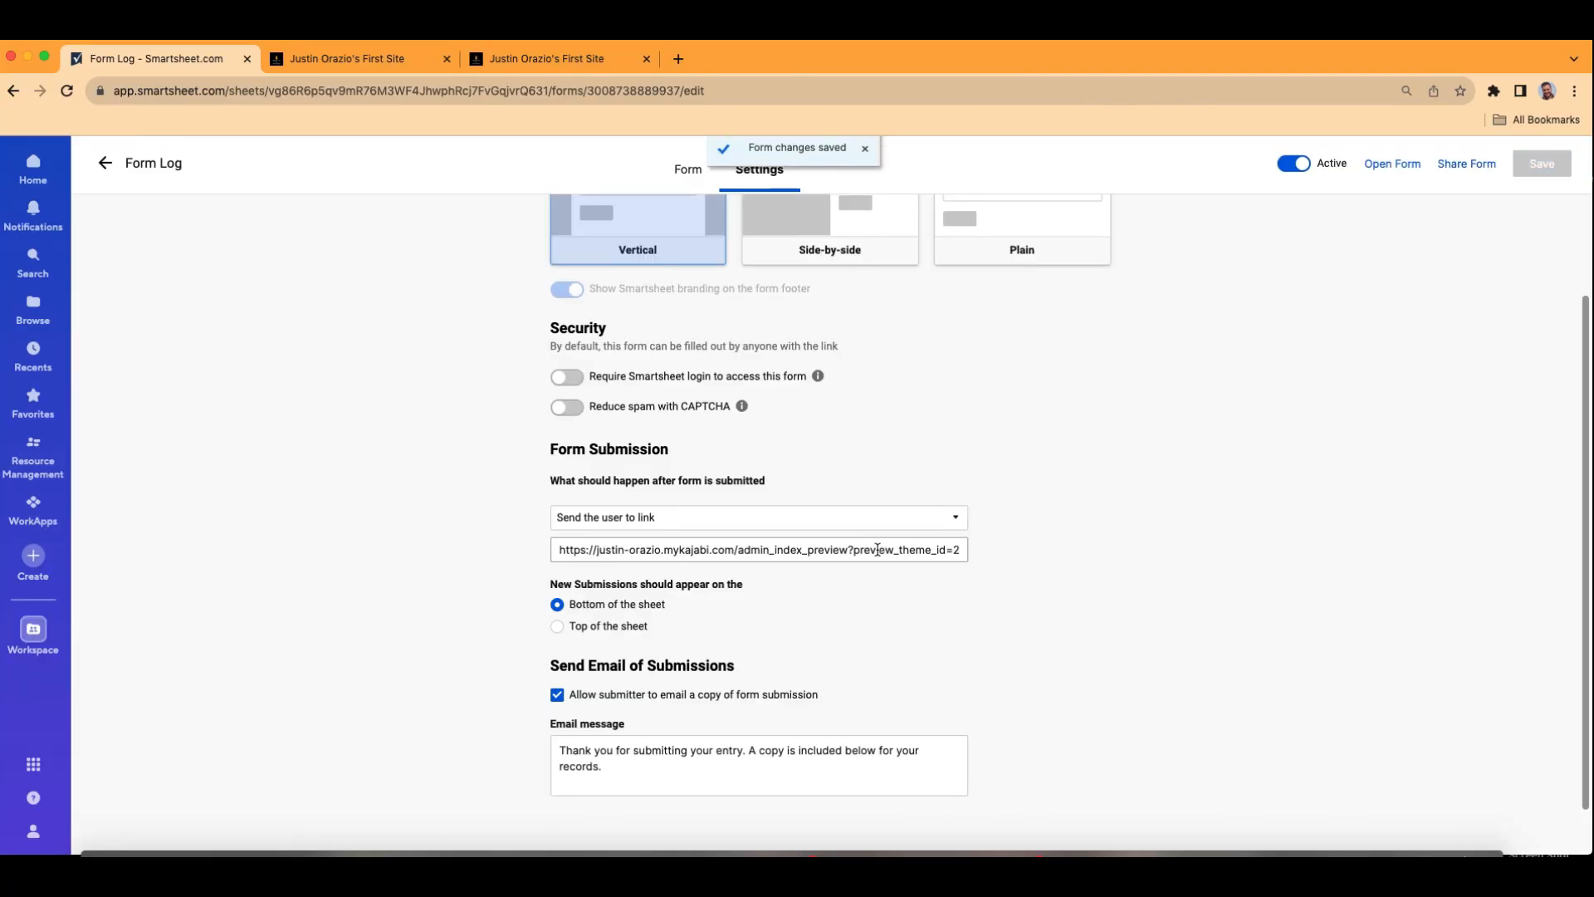
{"action": "left_click", "coordinate": [158, 170]}
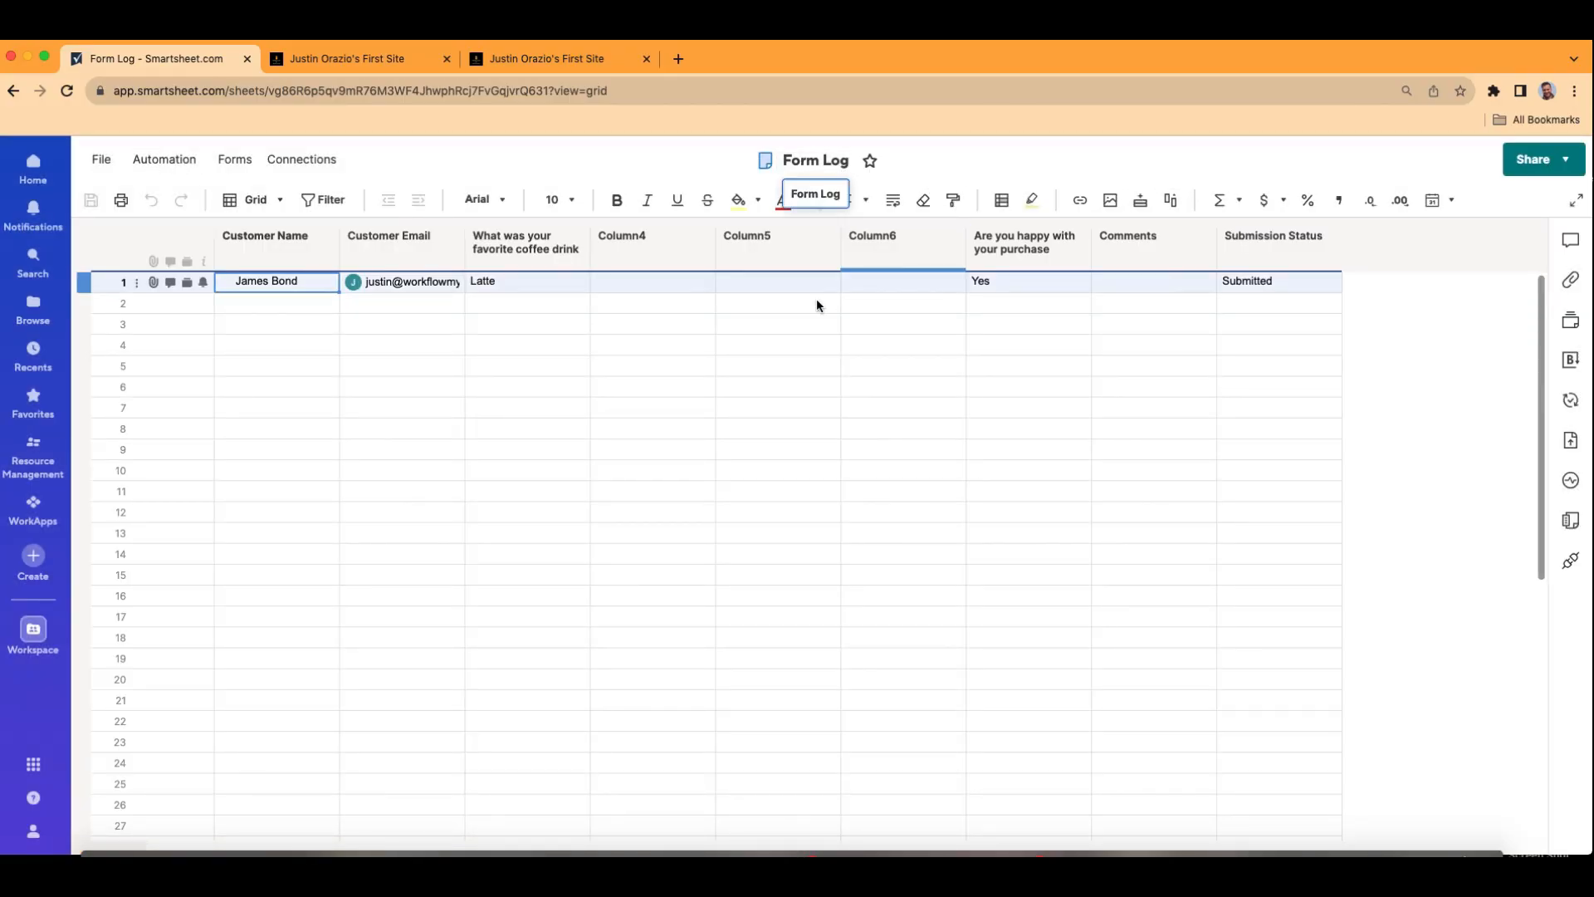
Delete the unused columns Column4, Column5 and Column6 from the Form Log sheet.
{"action": "left_click", "coordinate": [659, 252]}
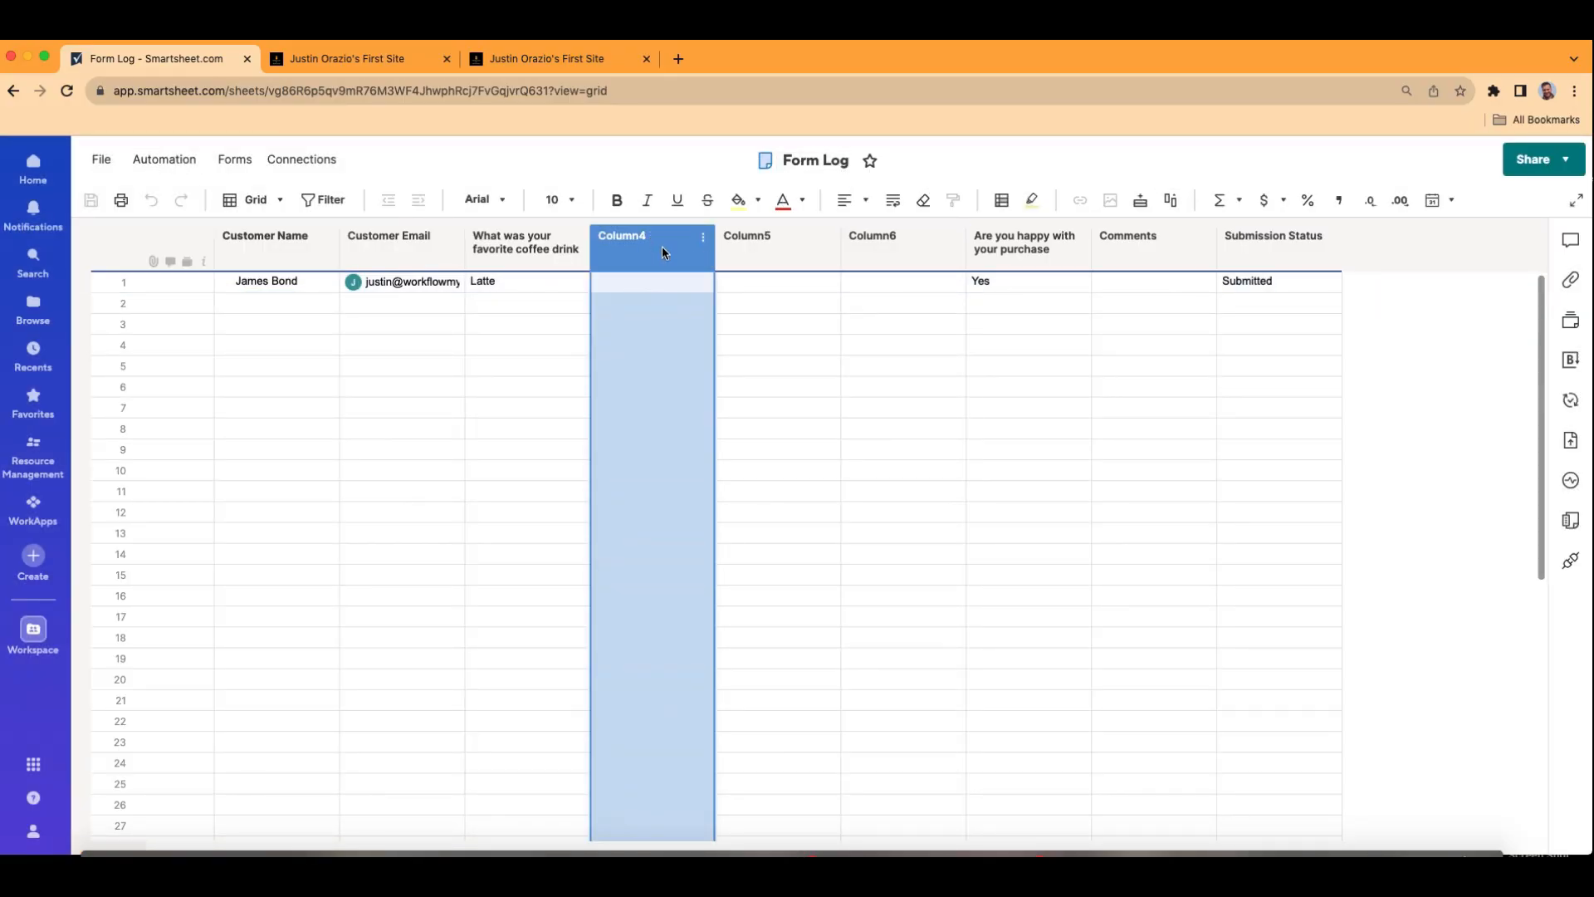
{"action": "key", "text": "shift+Right"}
{"action": "key", "text": "shift+Right"}
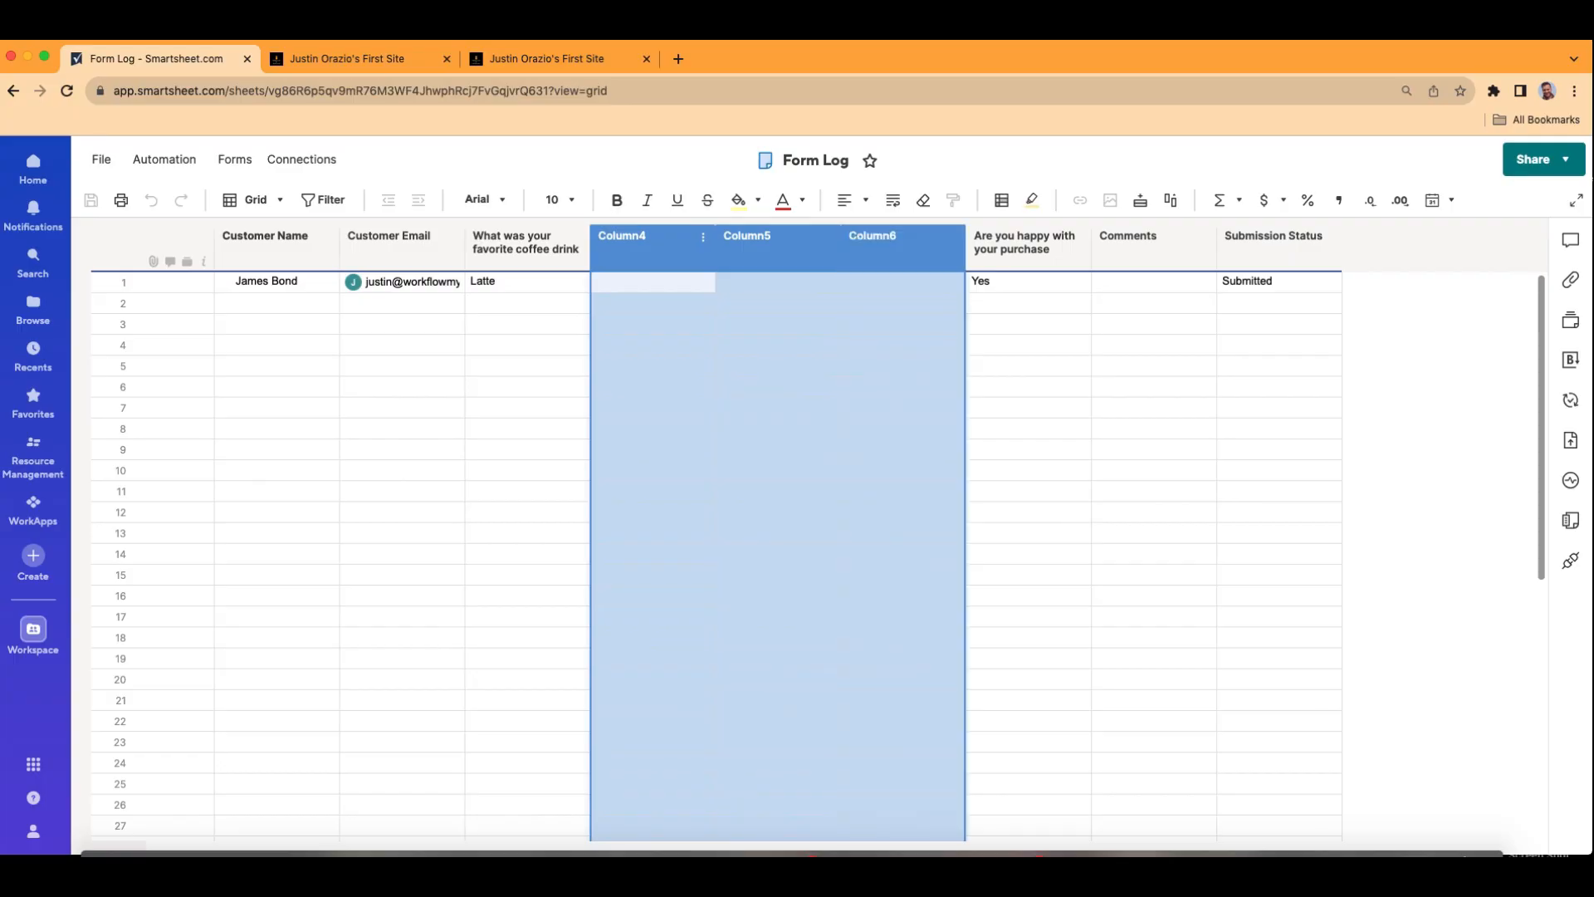
{"action": "right_click", "coordinate": [681, 235]}
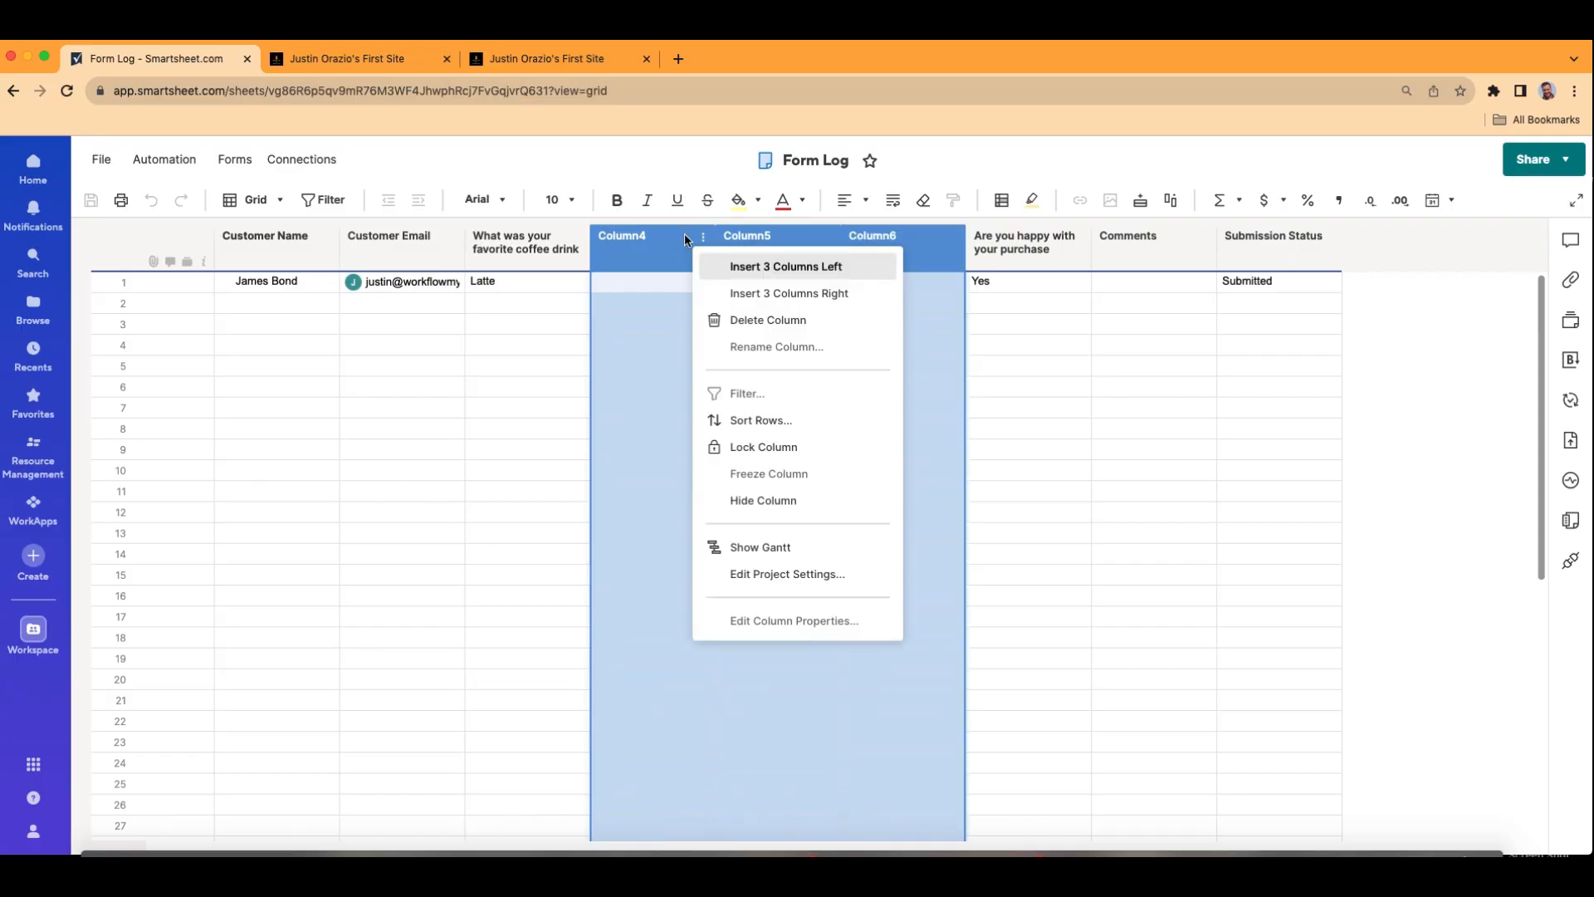
{"action": "left_click", "coordinate": [824, 328]}
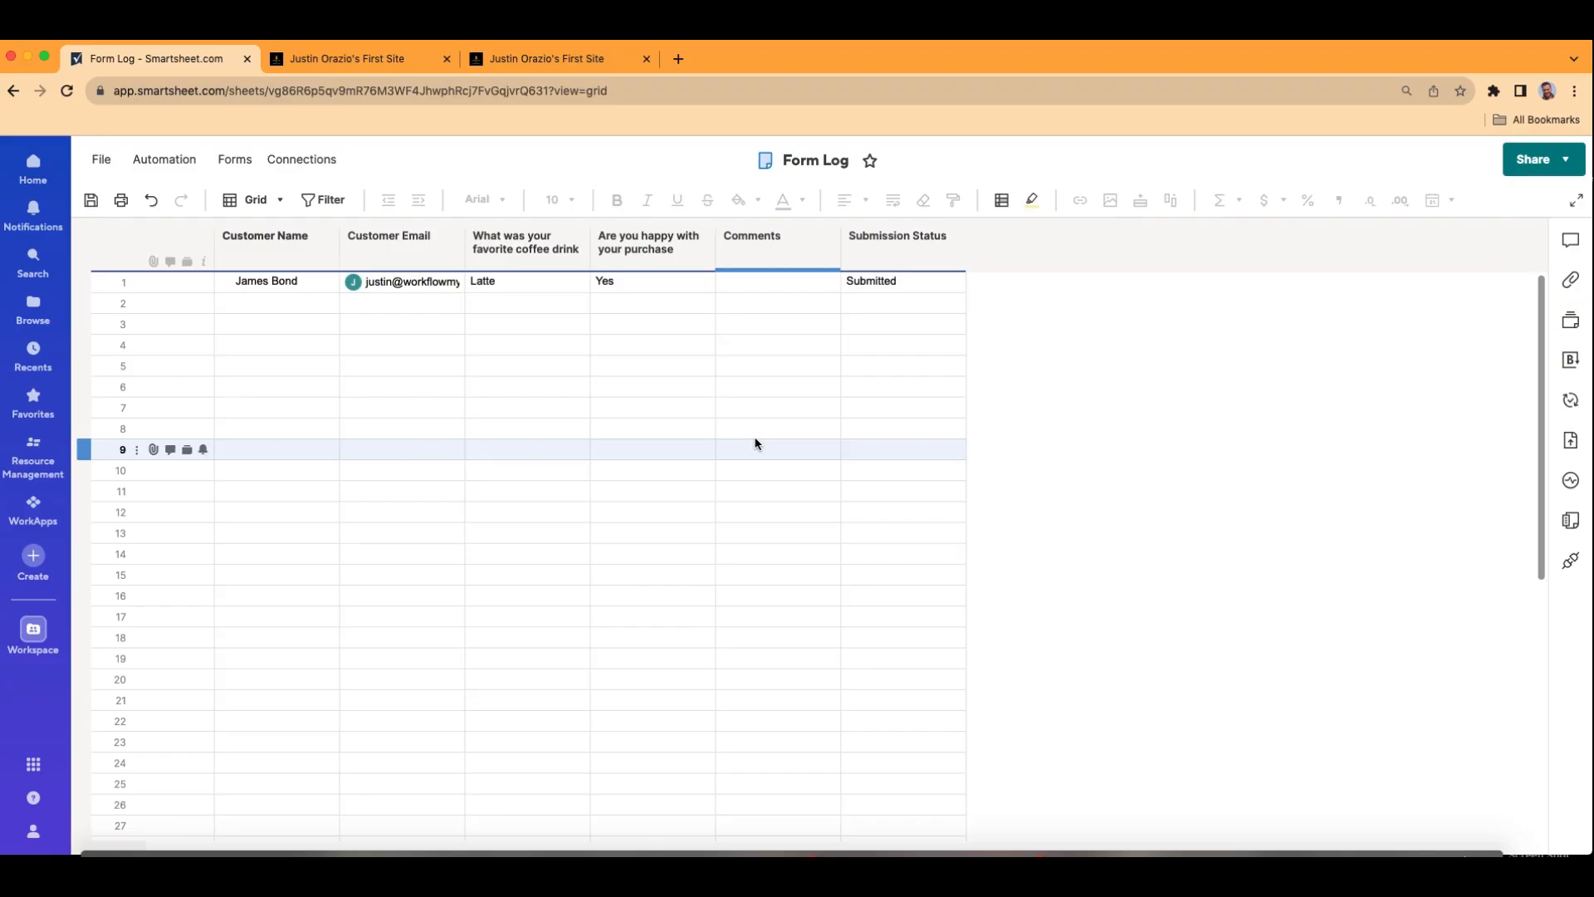
{"action": "left_click", "coordinate": [750, 365]}
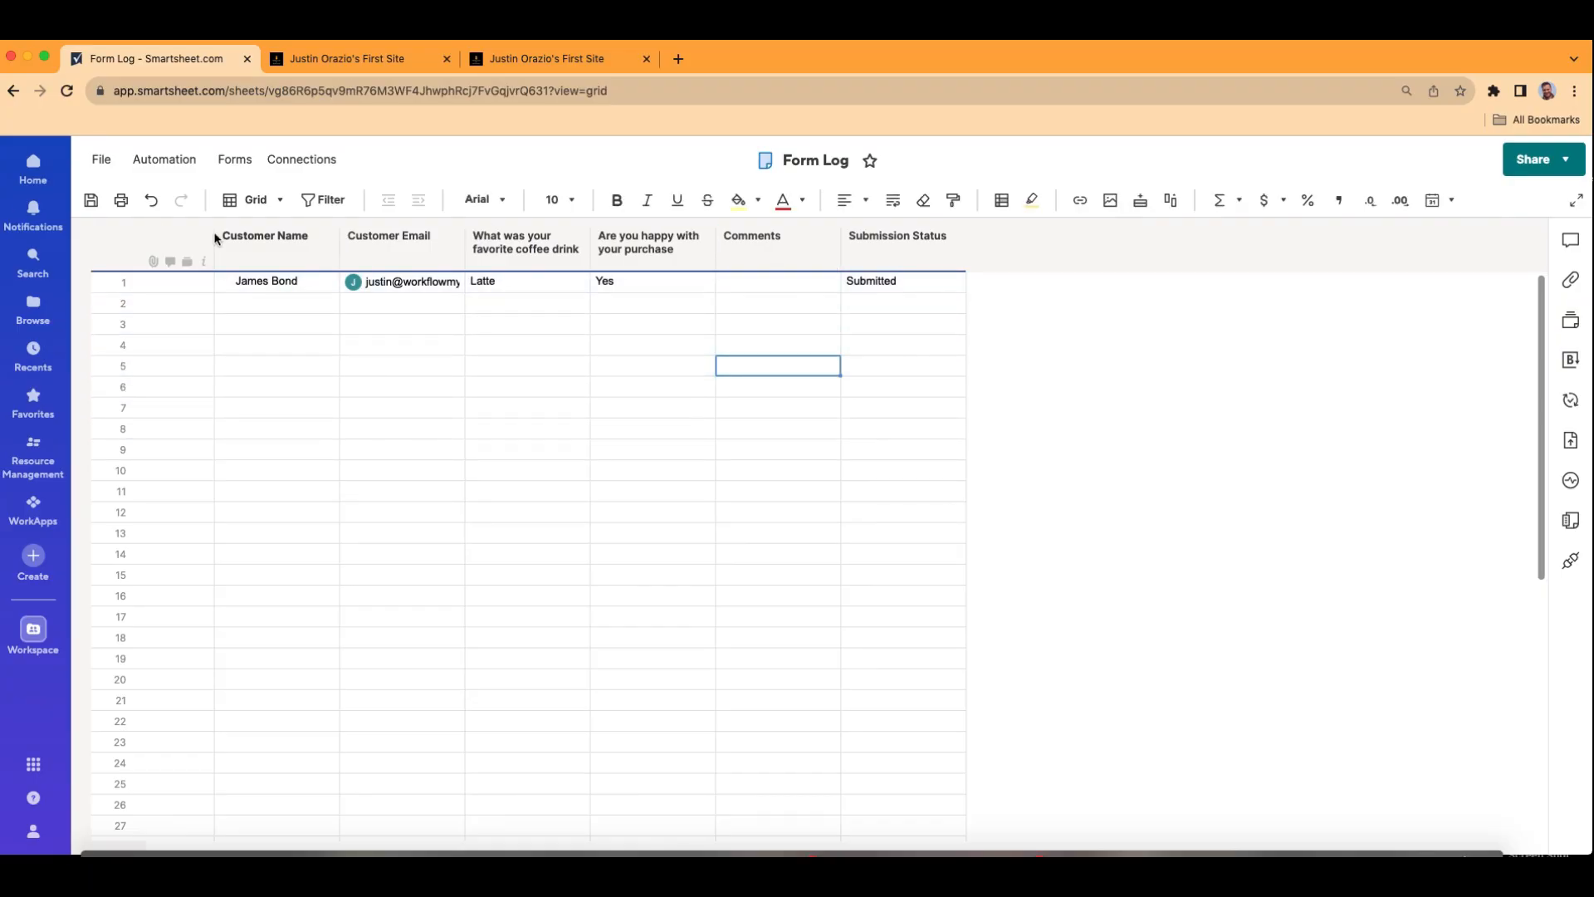
Save the Form Log sheet and review the columns from Customer Name to Comments and the Submission Status column.
{"action": "left_click", "coordinate": [102, 207]}
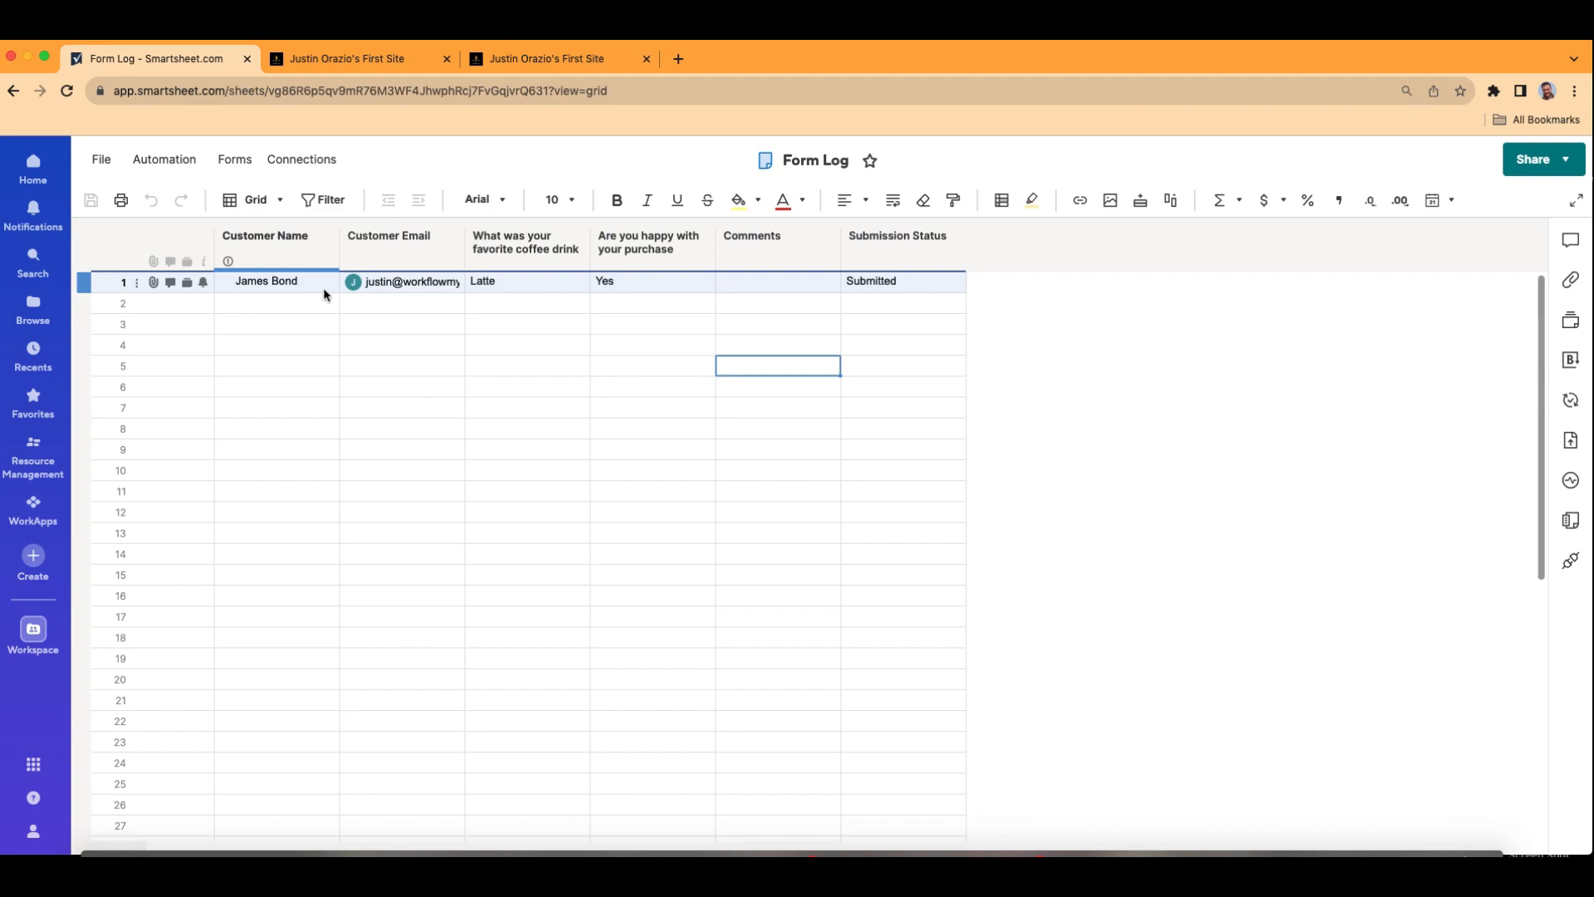
{"action": "left_click", "coordinate": [296, 252]}
{"action": "left_click_drag", "start_coordinate": [295, 252], "coordinate": [776, 249]}
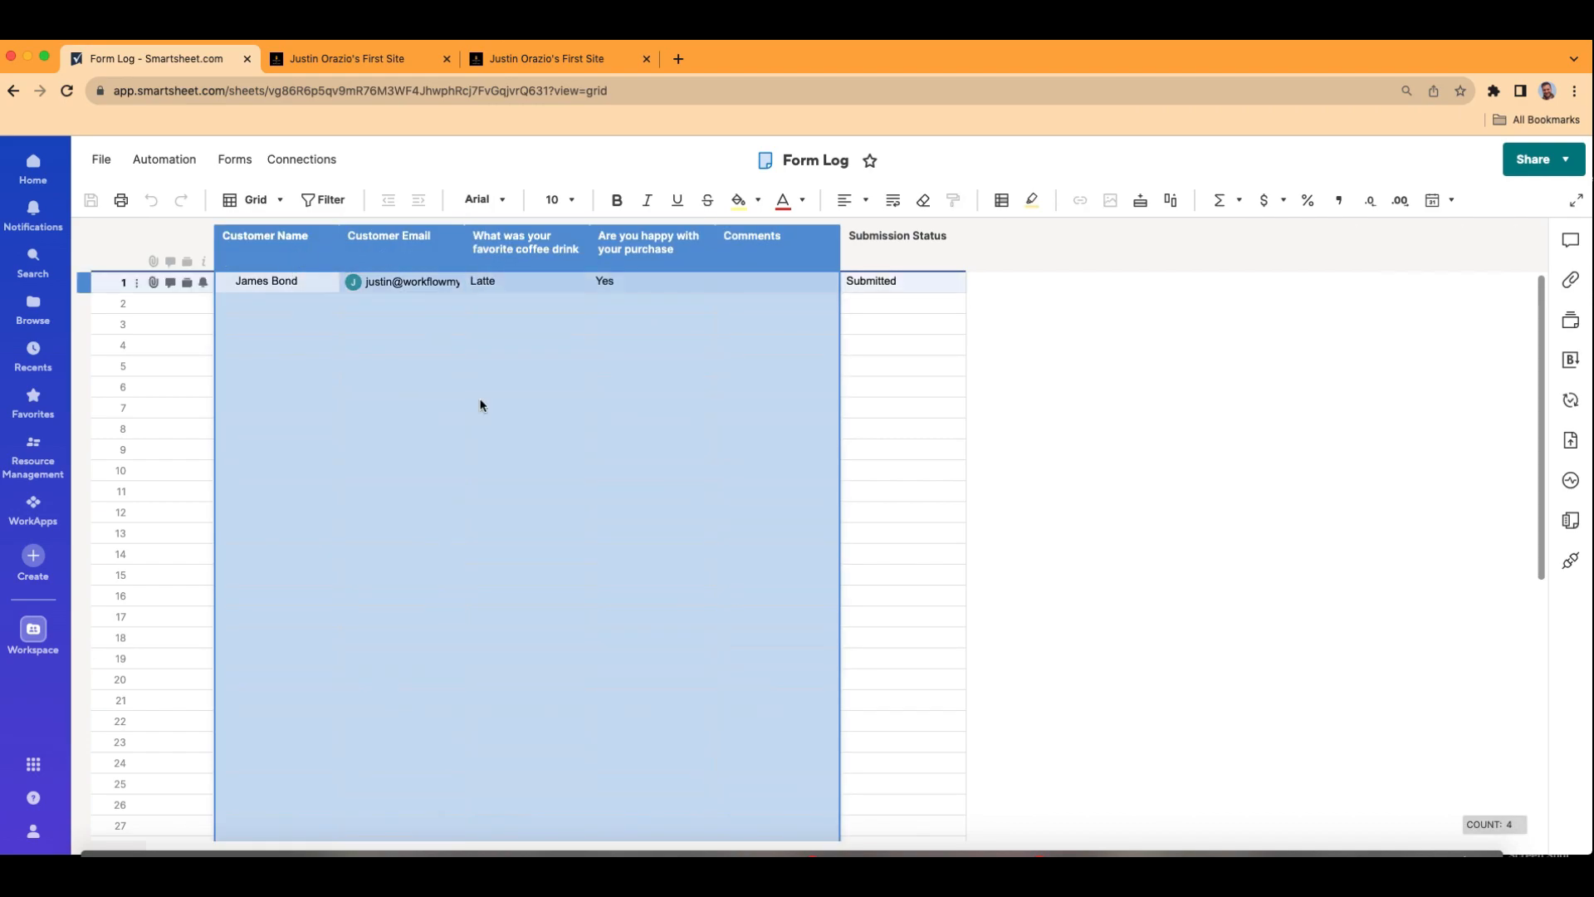
{"action": "left_click", "coordinate": [933, 252]}
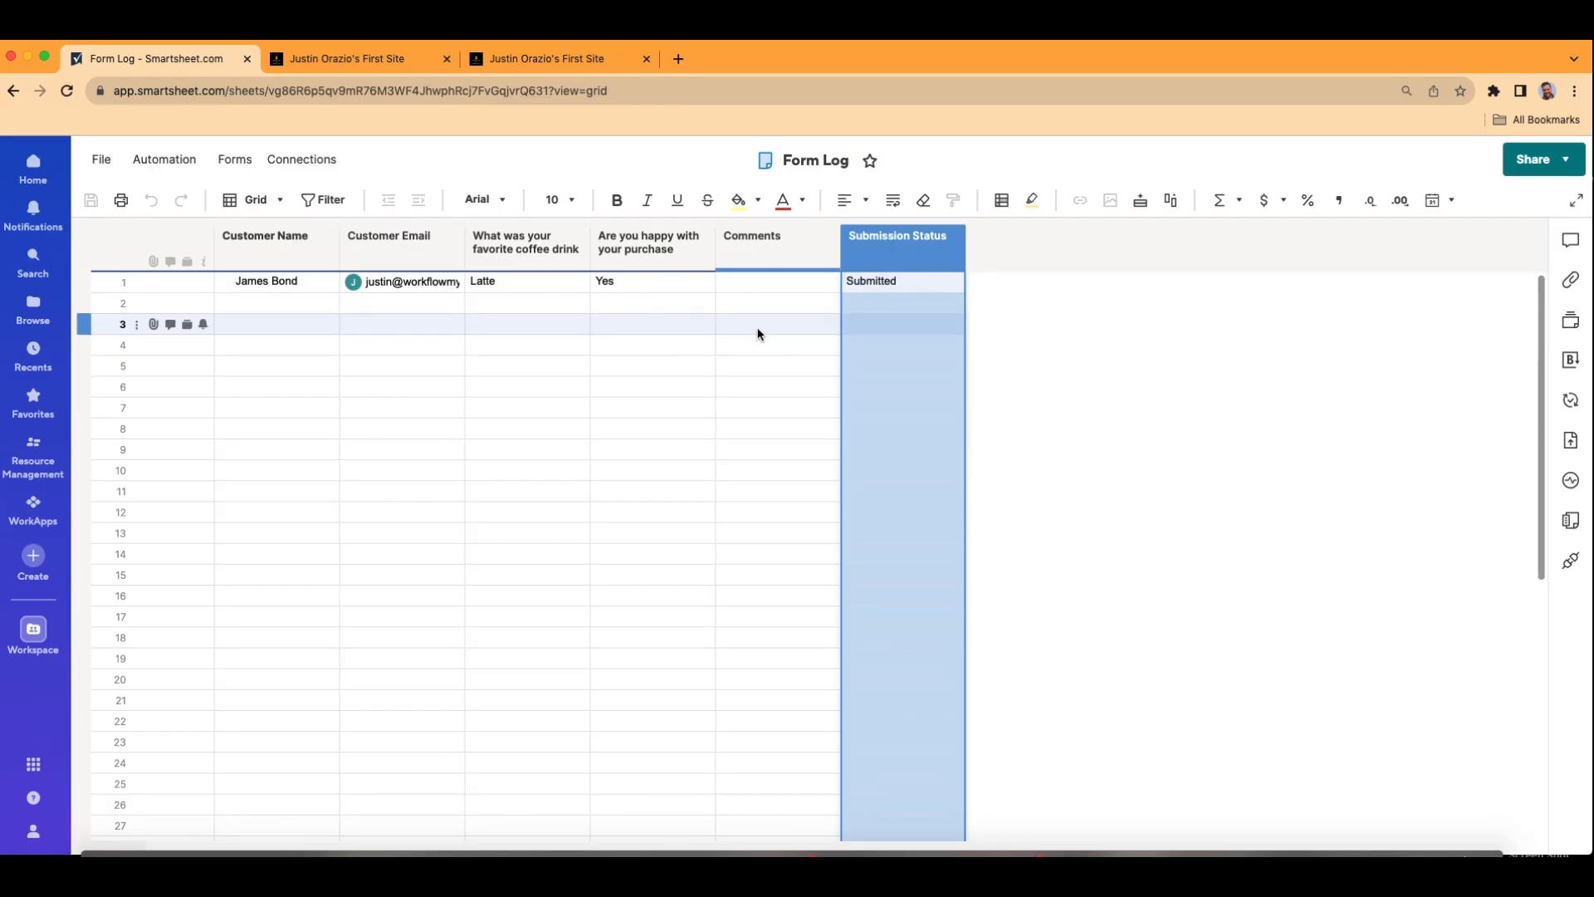
Insert a Created date column directly after Submission Status and save the sheet.
{"action": "right_click", "coordinate": [893, 247]}
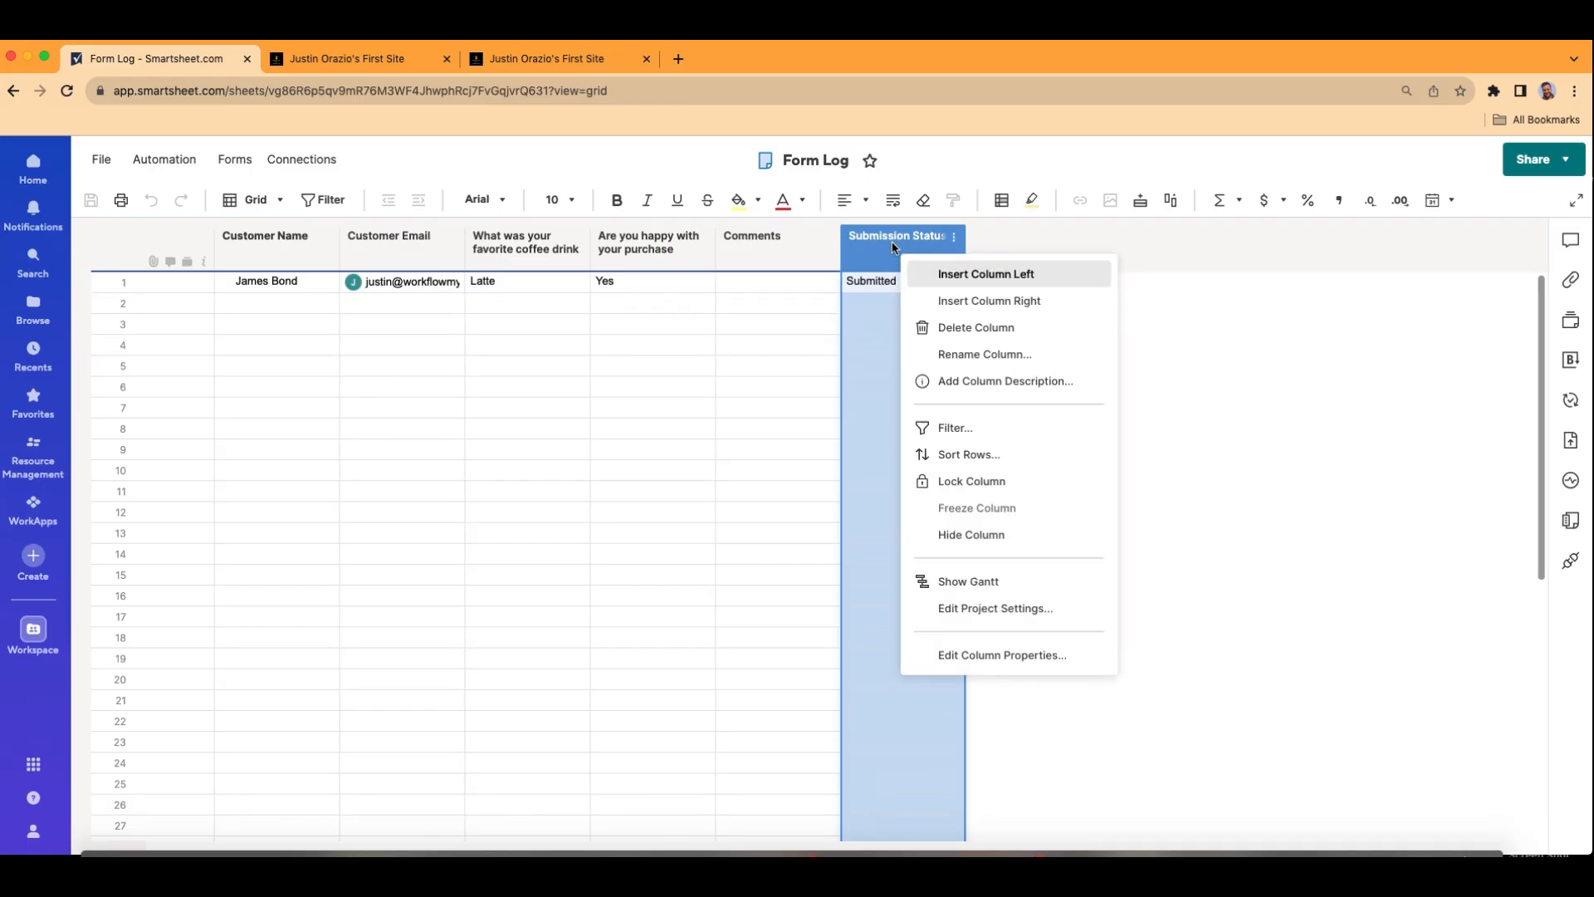
{"action": "left_click", "coordinate": [1001, 301]}
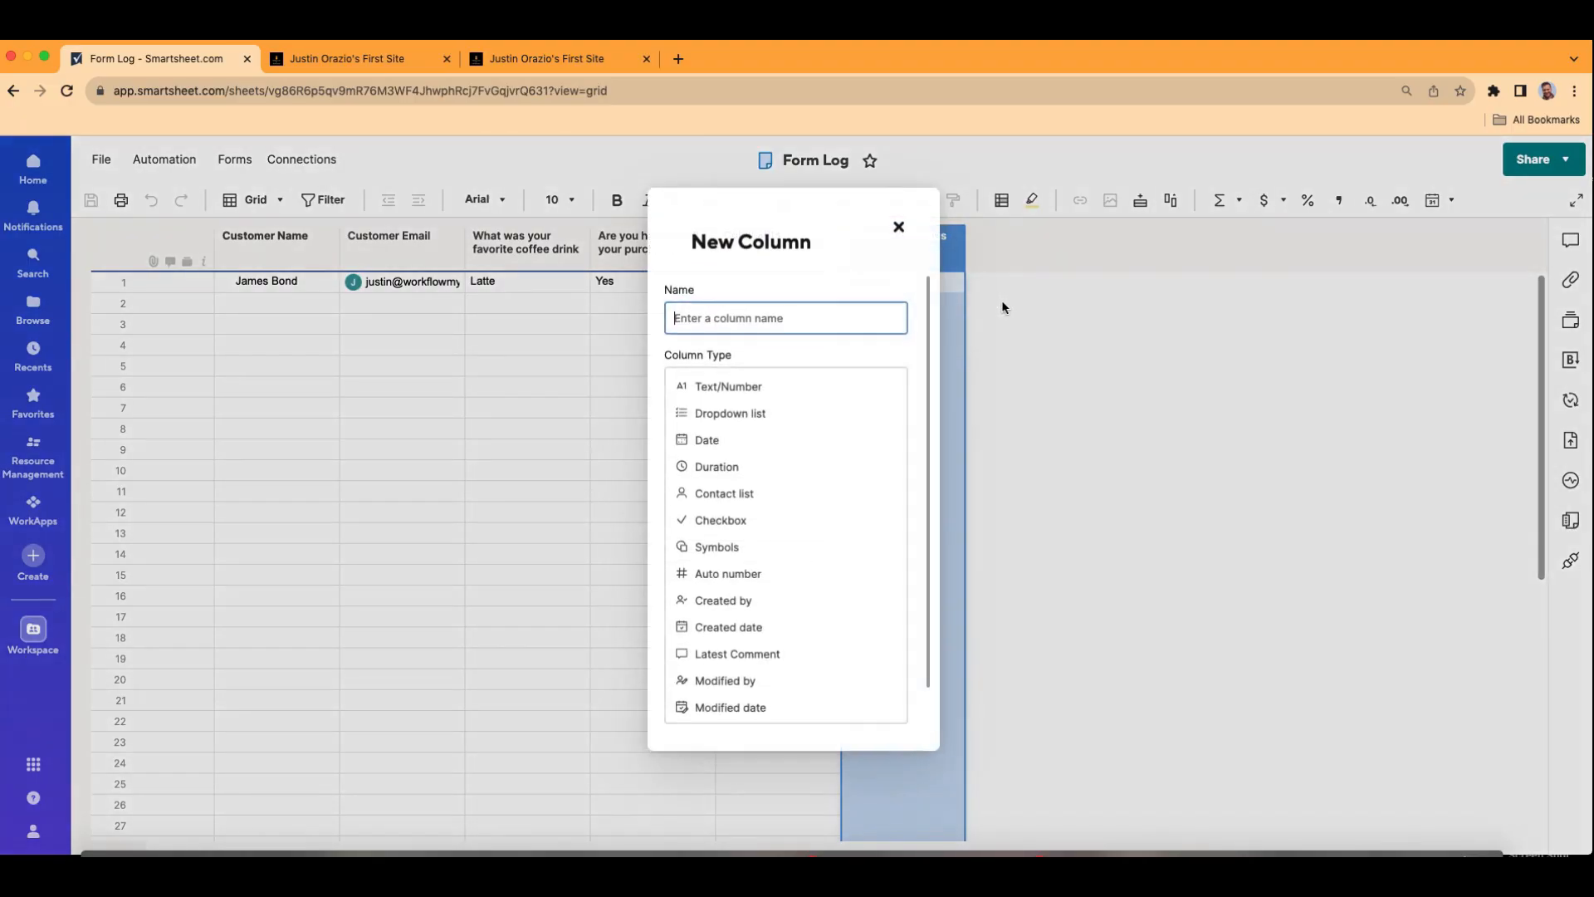
{"action": "left_click", "coordinate": [799, 626]}
{"action": "left_click", "coordinate": [872, 458]}
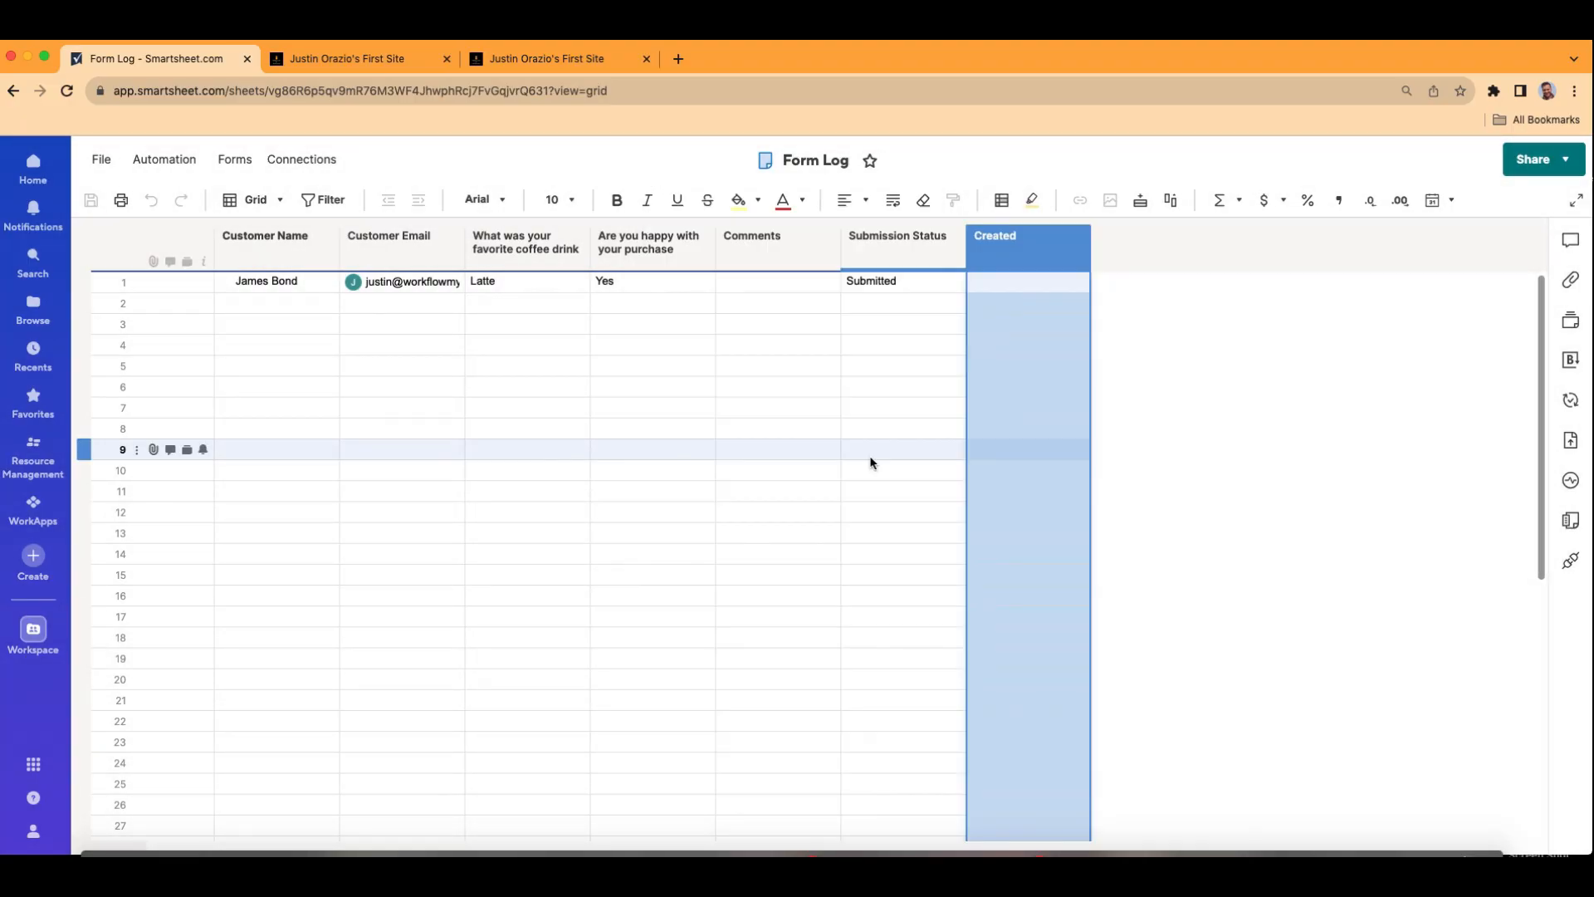
{"action": "left_click", "coordinate": [92, 203]}
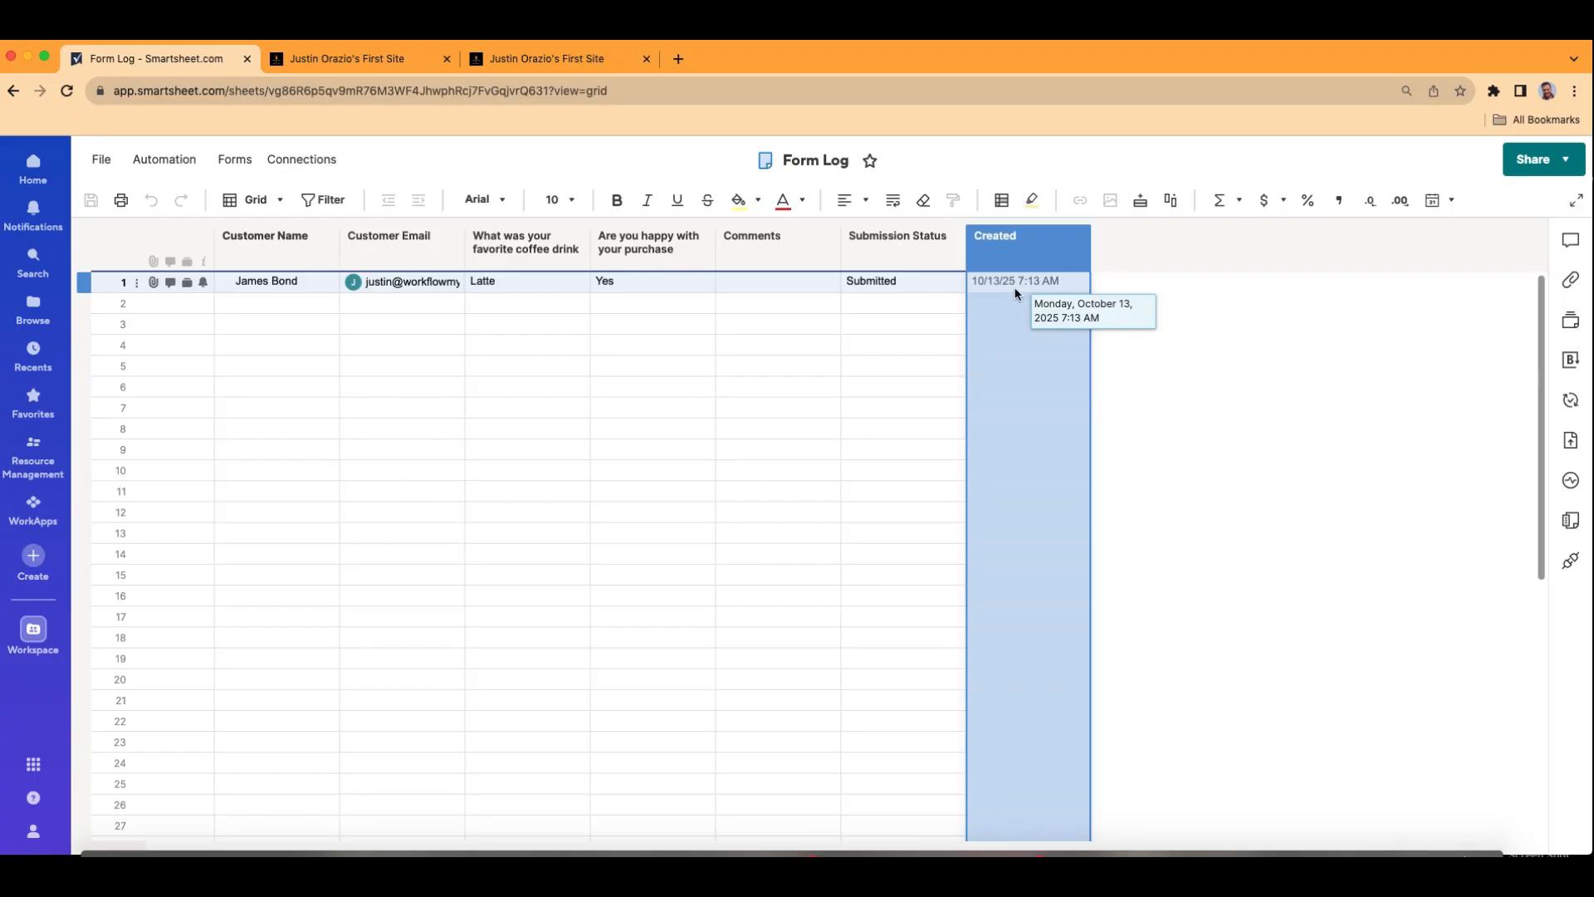
Open the Survey For Awesome Coffee Shop form for editing and look through its fields for the Created column.
{"action": "left_click", "coordinate": [849, 343]}
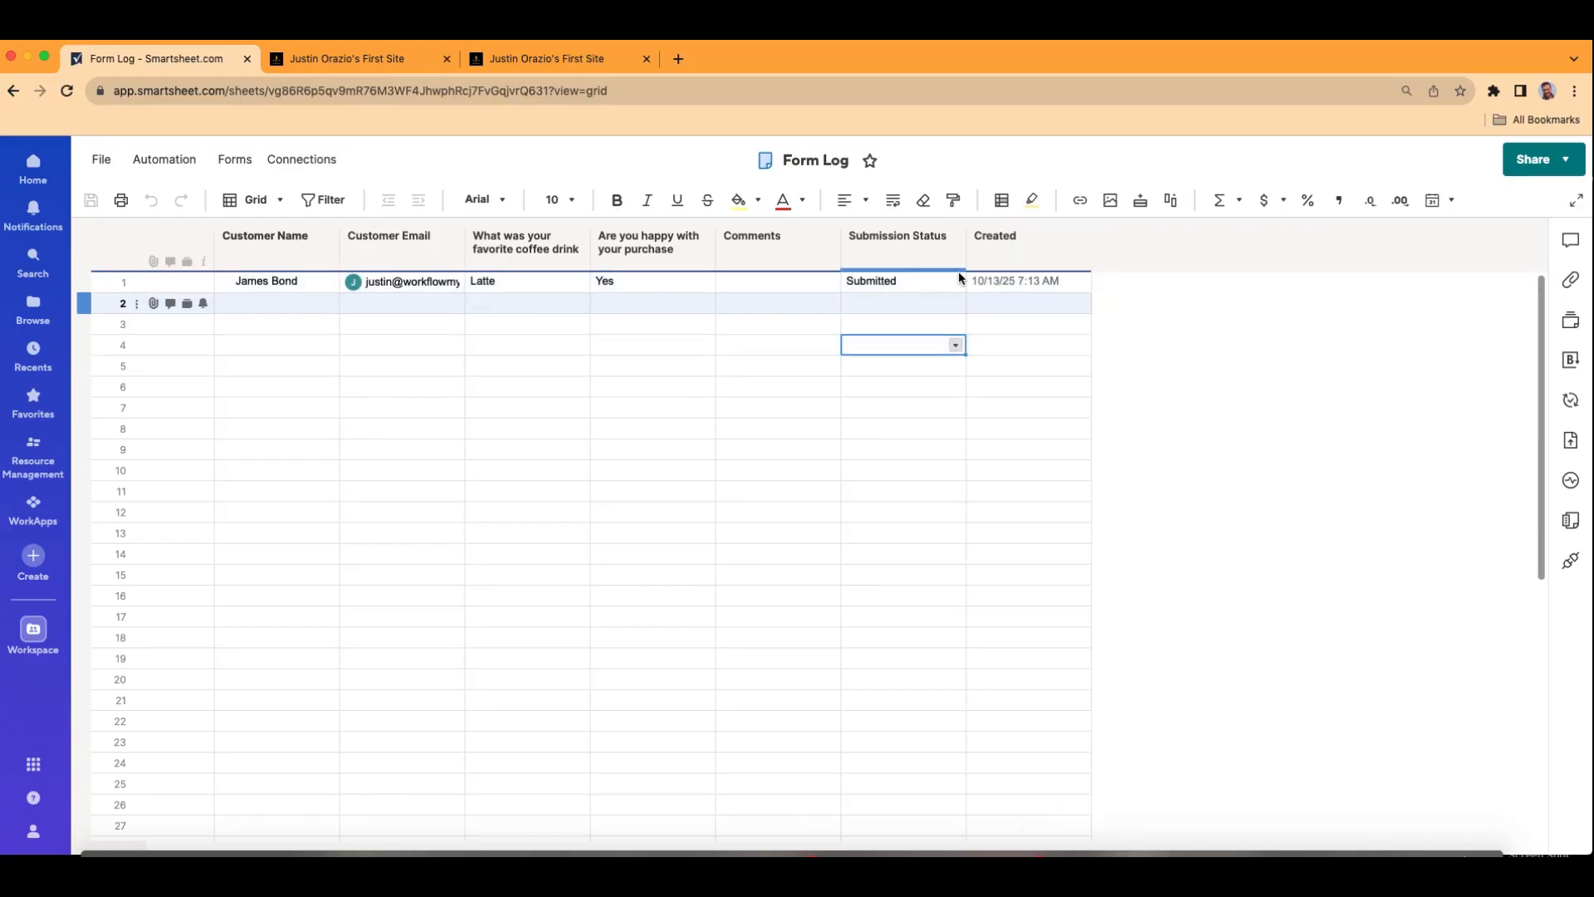
{"action": "left_click", "coordinate": [1012, 261]}
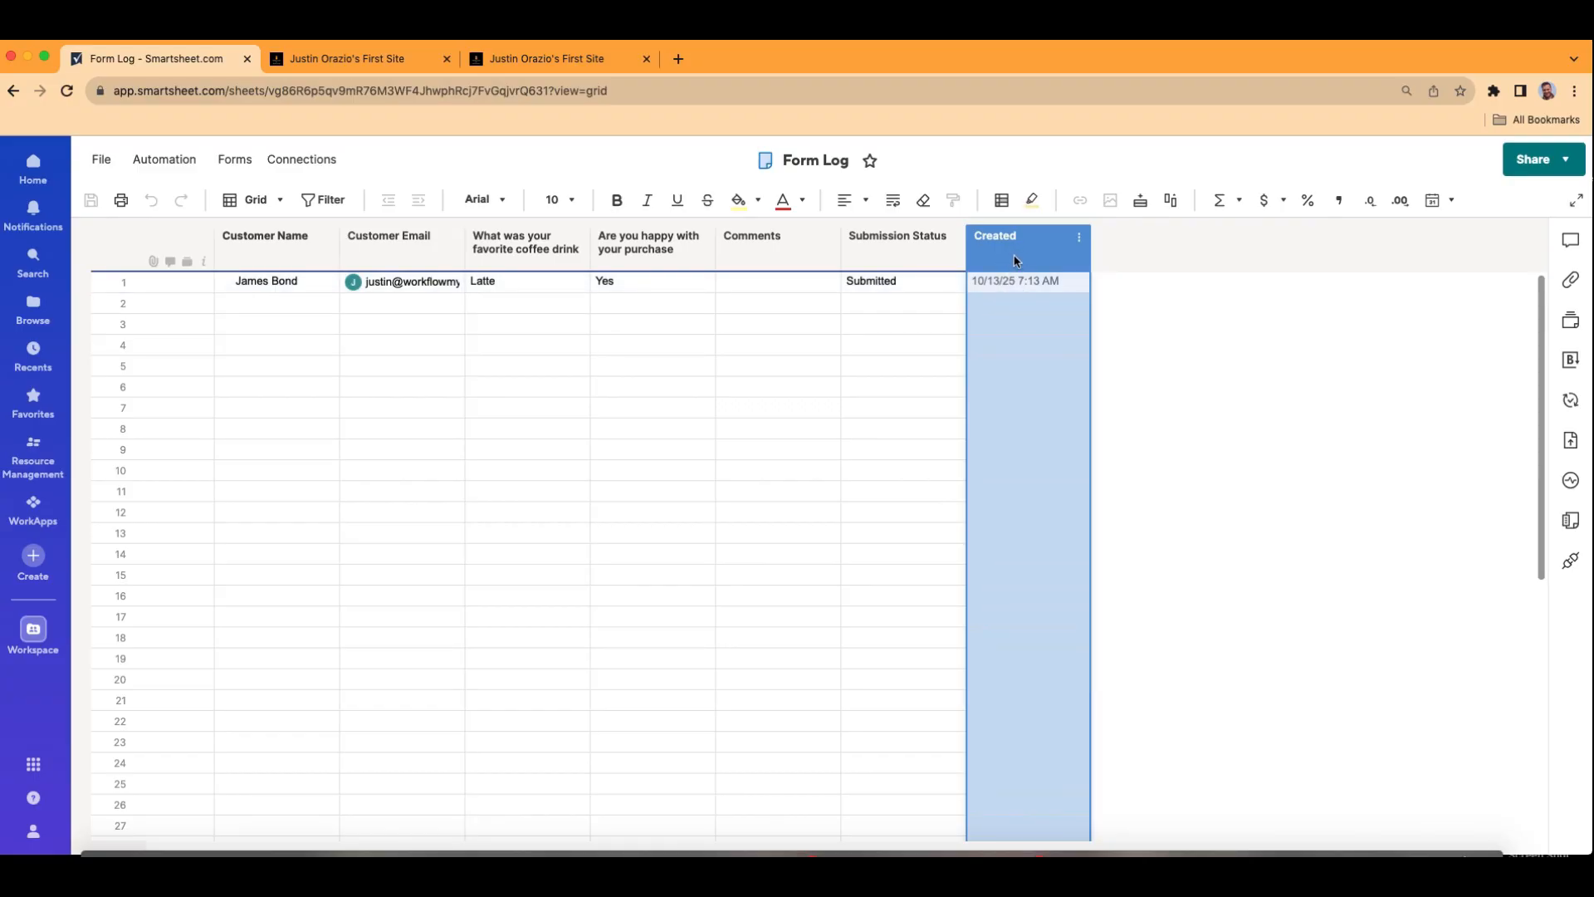
{"action": "left_click", "coordinate": [239, 163]}
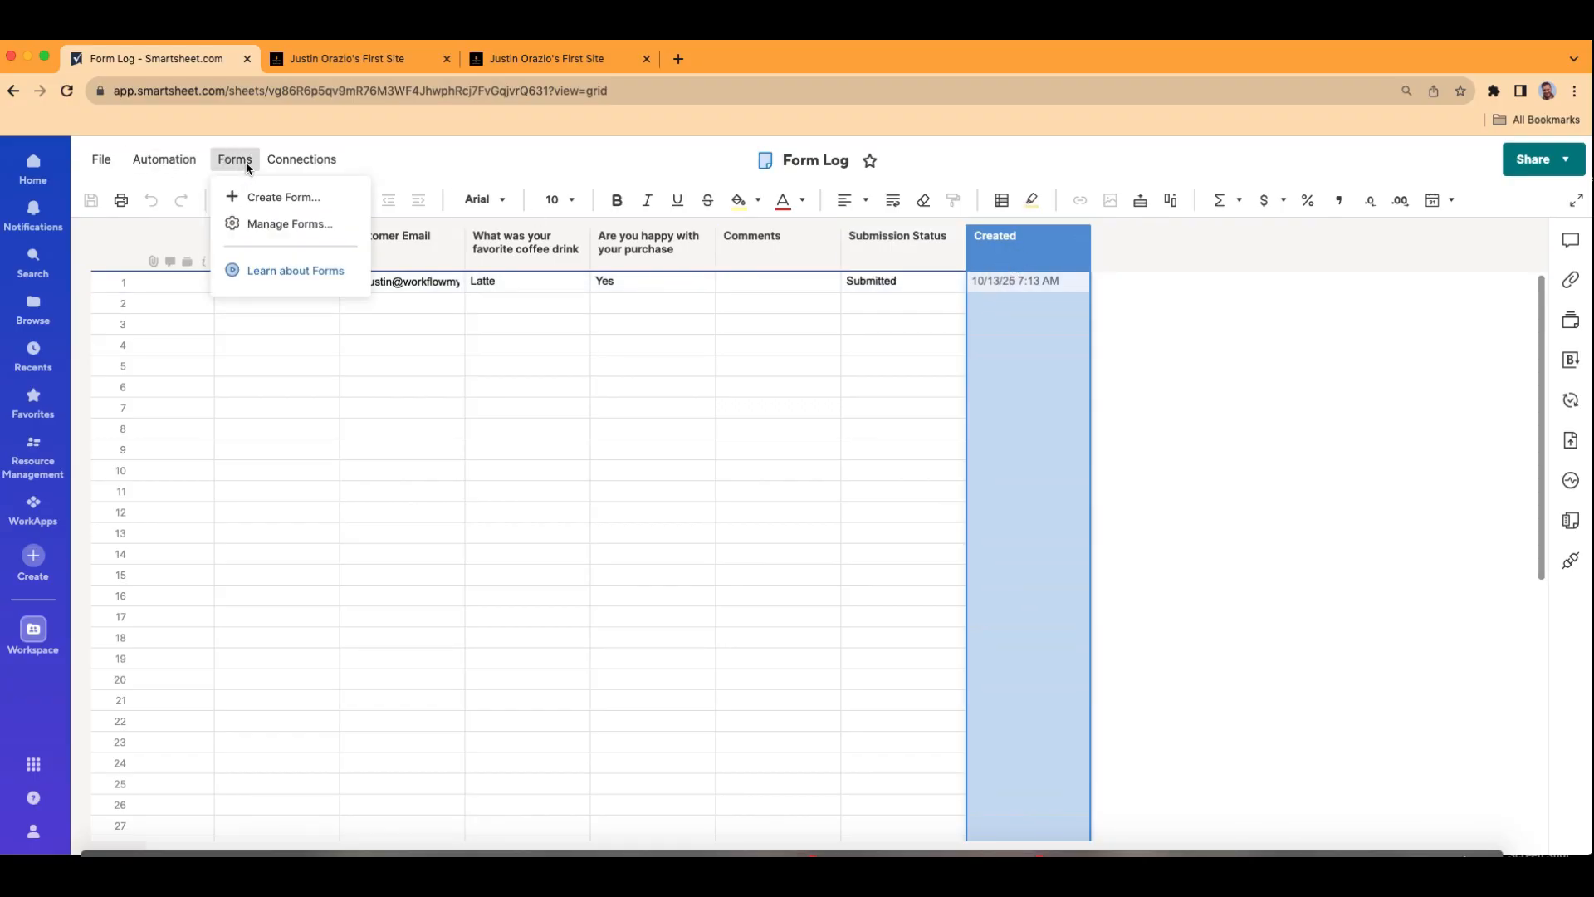
{"action": "left_click", "coordinate": [276, 226]}
{"action": "left_click", "coordinate": [680, 357]}
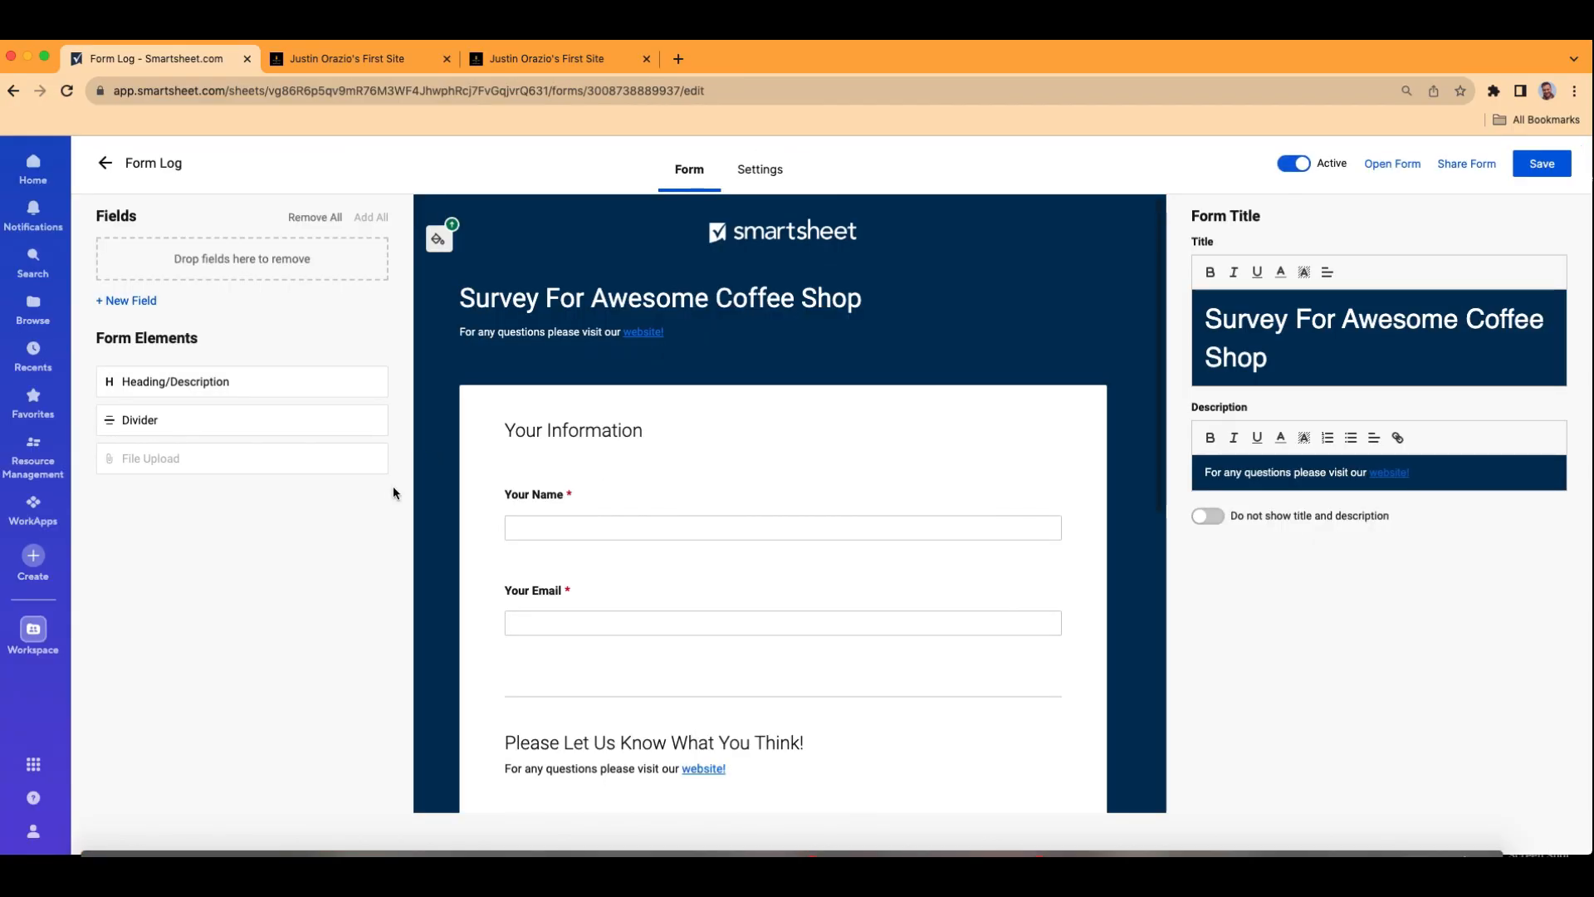
{"action": "scroll", "coordinate": [791, 555], "scroll_direction": "down", "scroll_amount": 7}
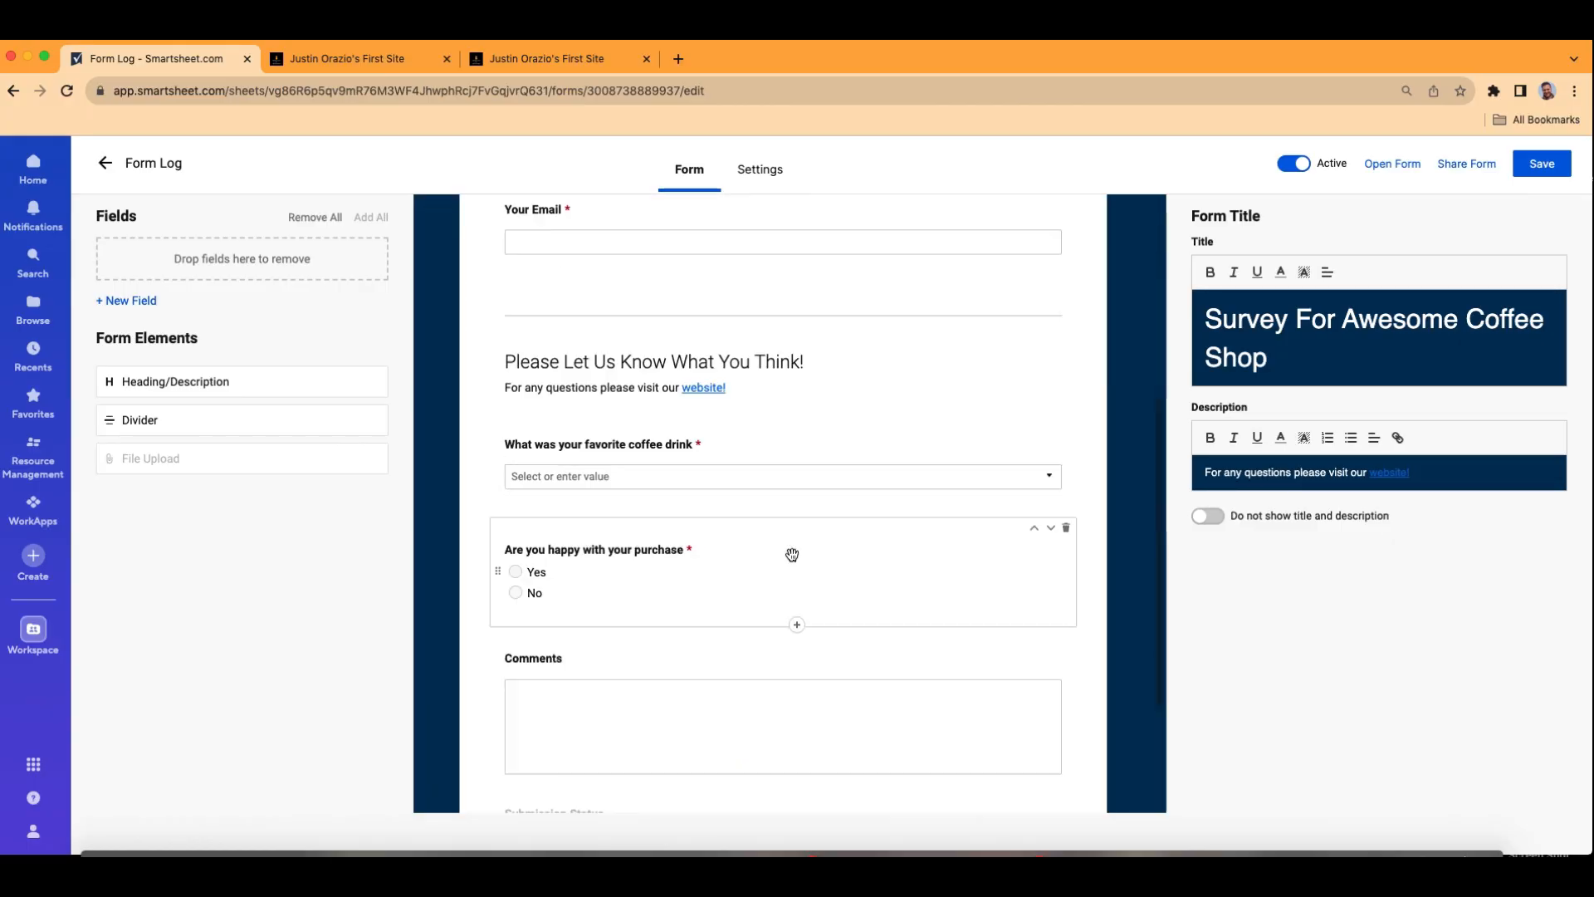
{"action": "scroll", "coordinate": [778, 615], "scroll_direction": "up", "scroll_amount": 8}
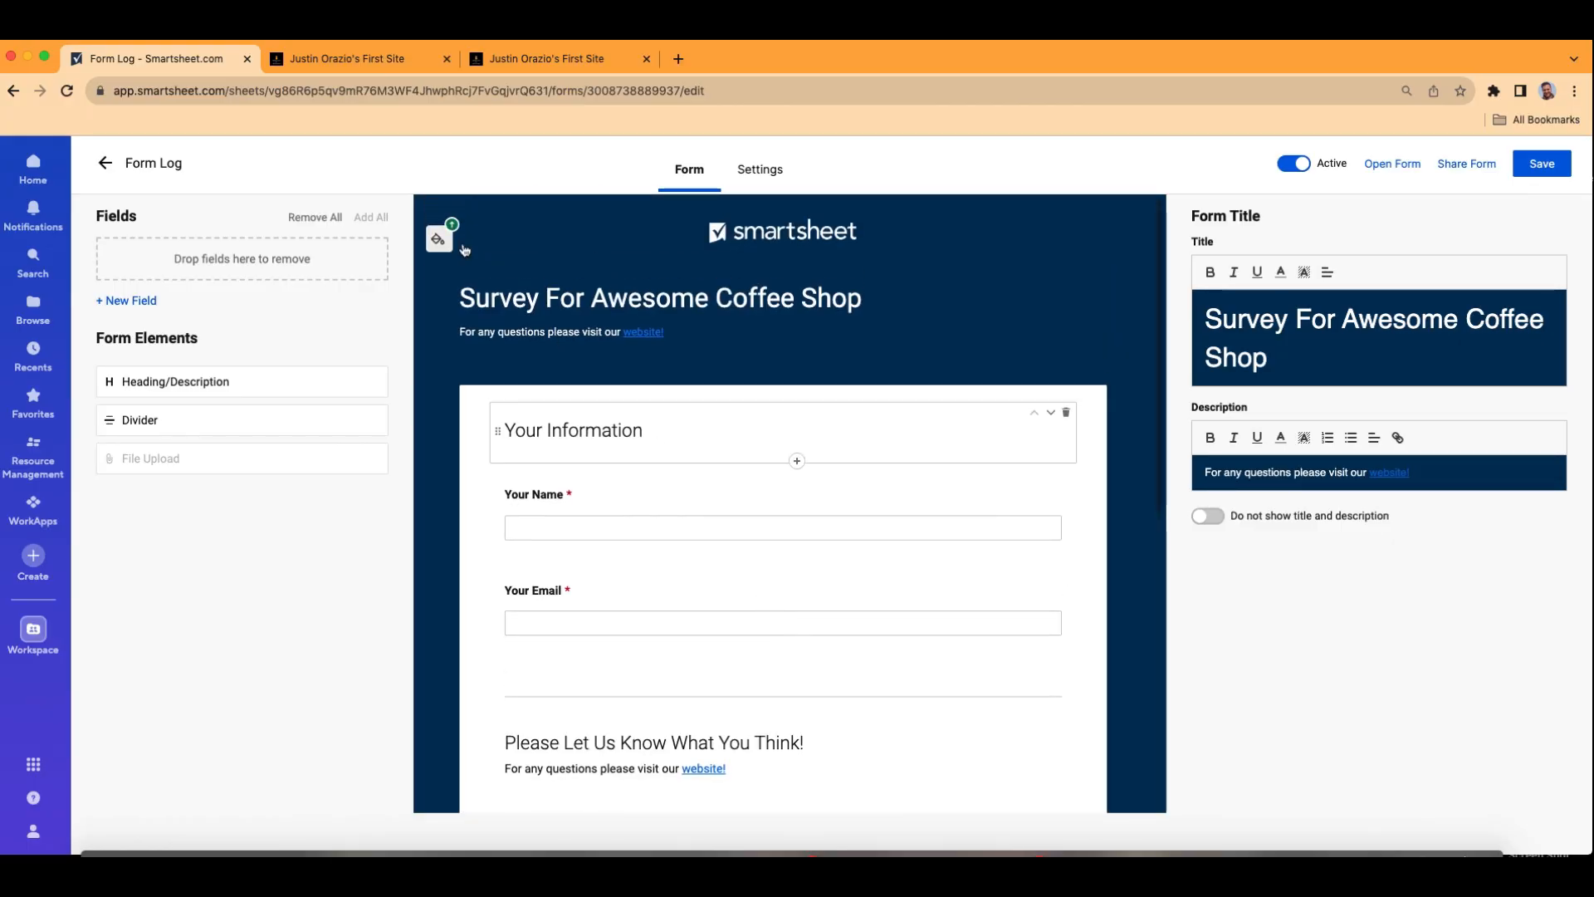
Leave the form builder with the form changes saved and return to the Form Log grid.
{"action": "left_click", "coordinate": [124, 163]}
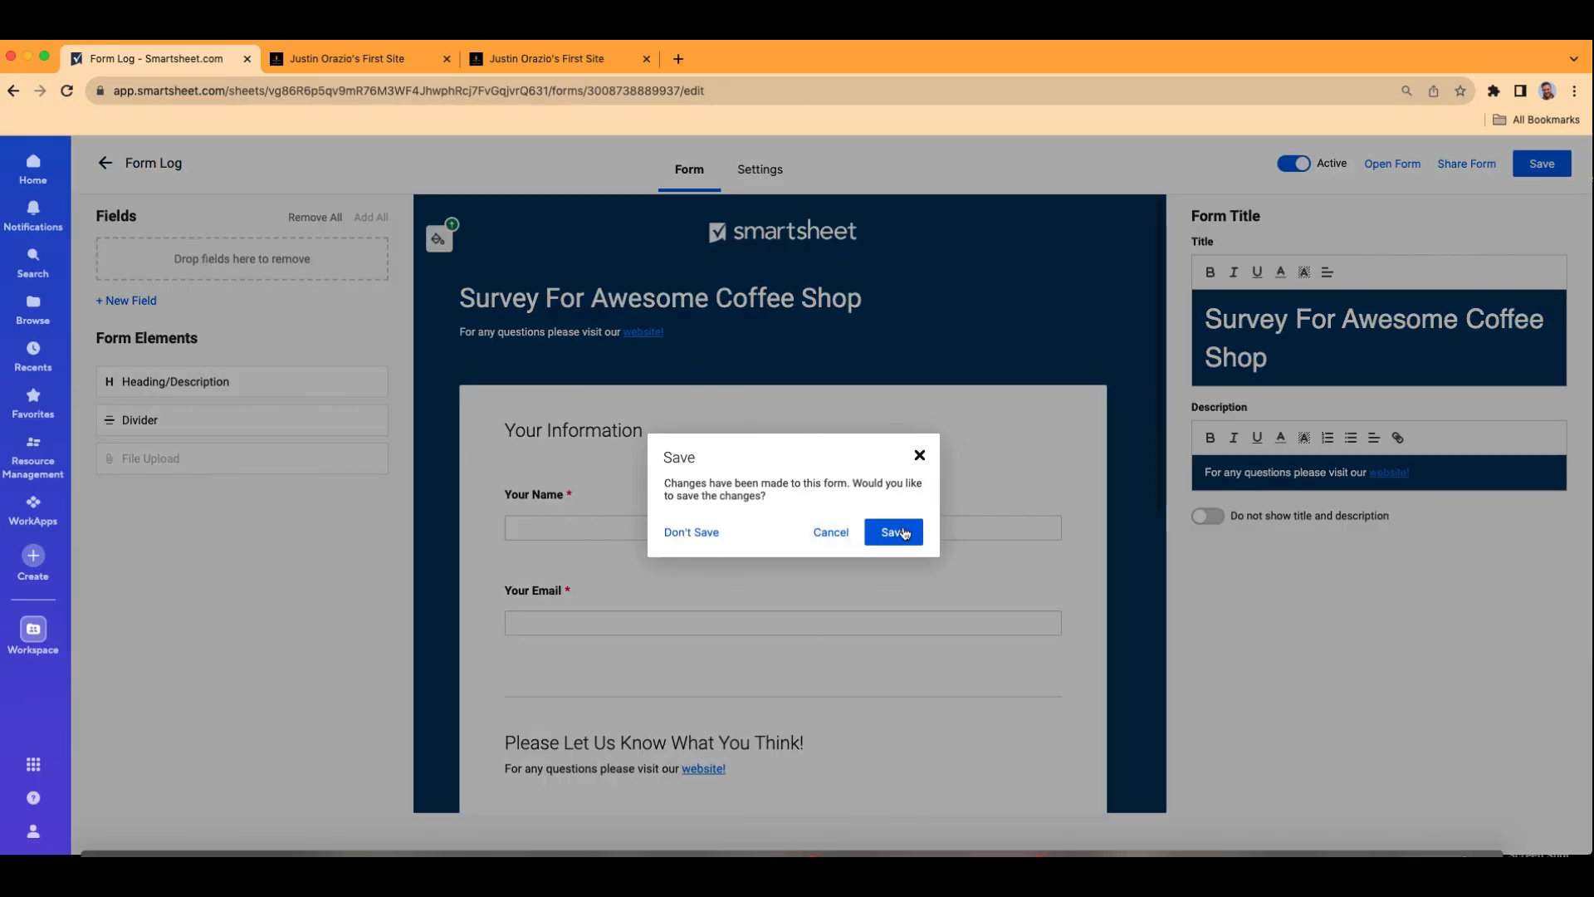
{"action": "left_click", "coordinate": [908, 530]}
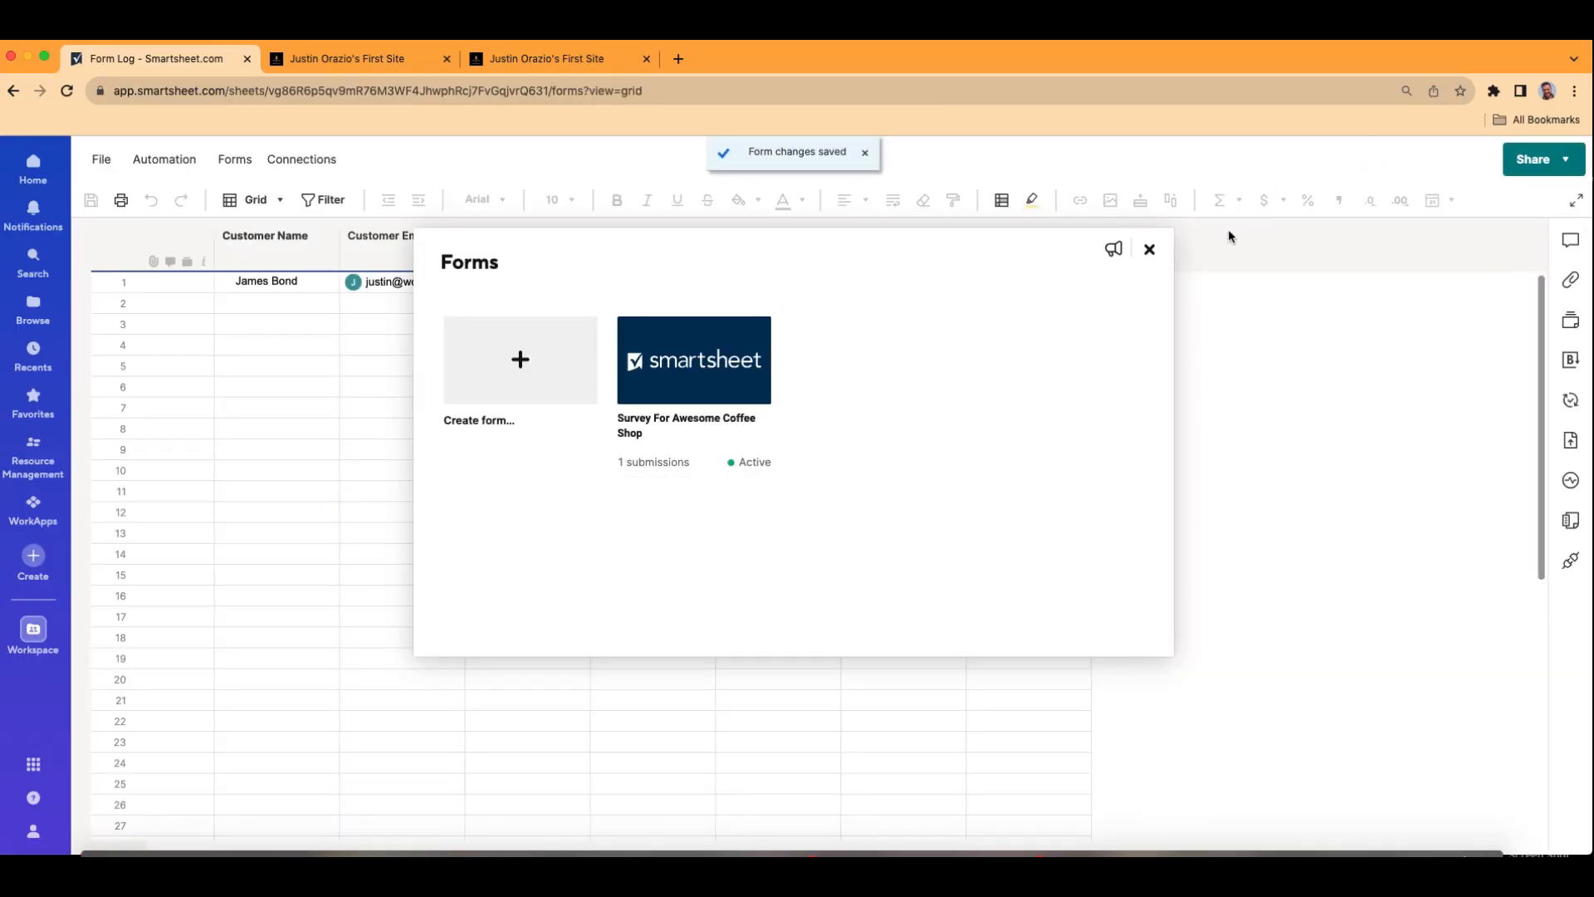
{"action": "left_click", "coordinate": [1150, 249]}
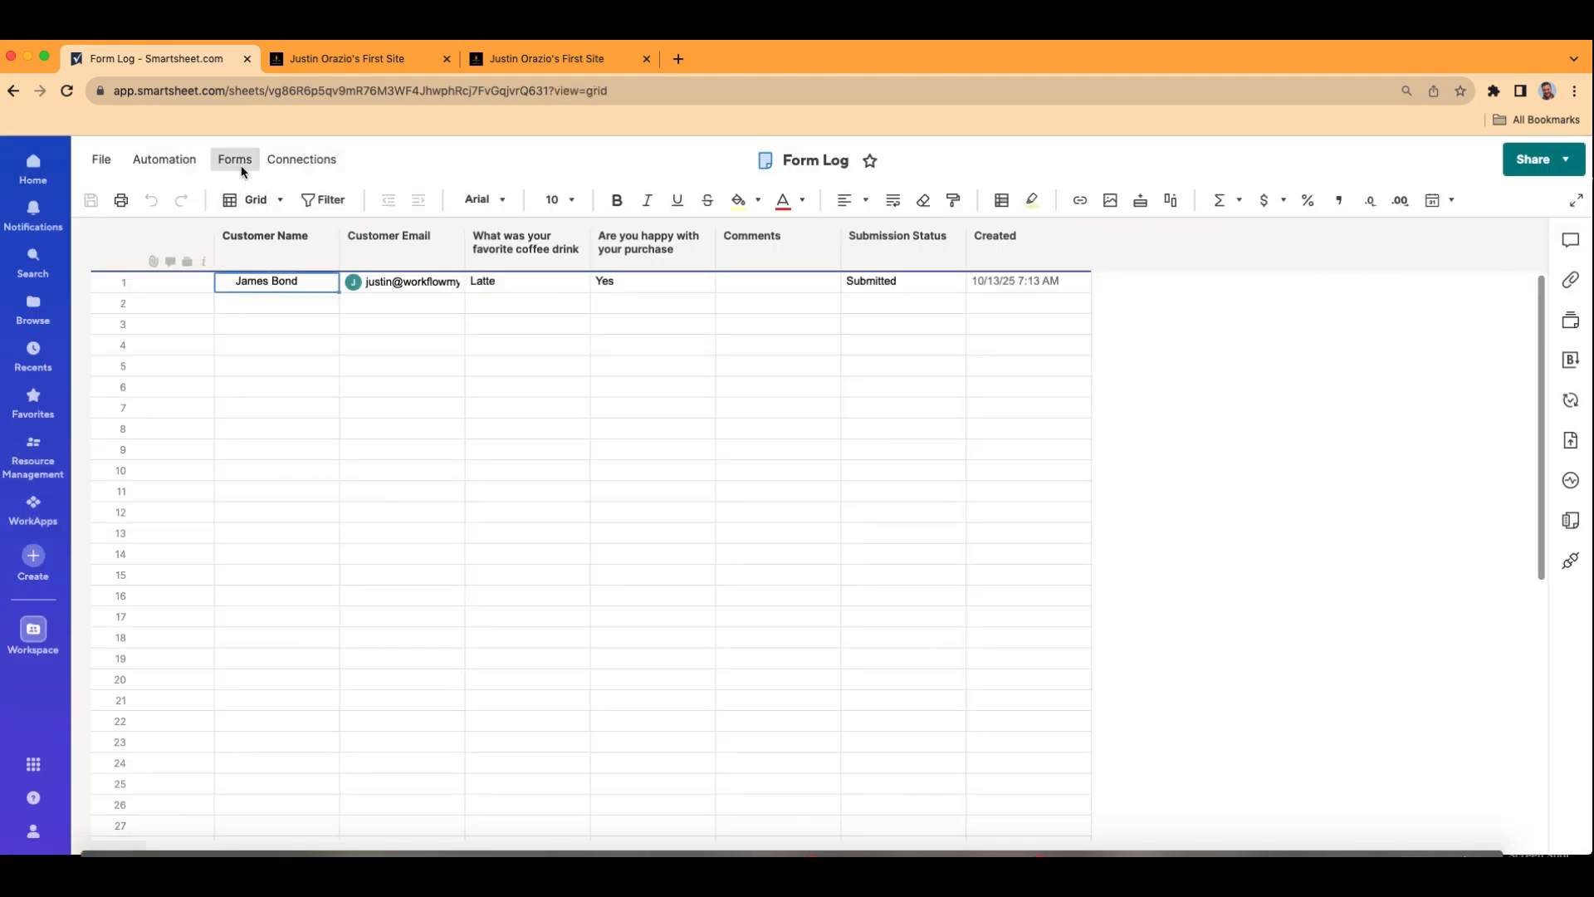
Copy the coffee shop survey form's link, view the form's other management options, and return to the sheet.
{"action": "left_click", "coordinate": [235, 159]}
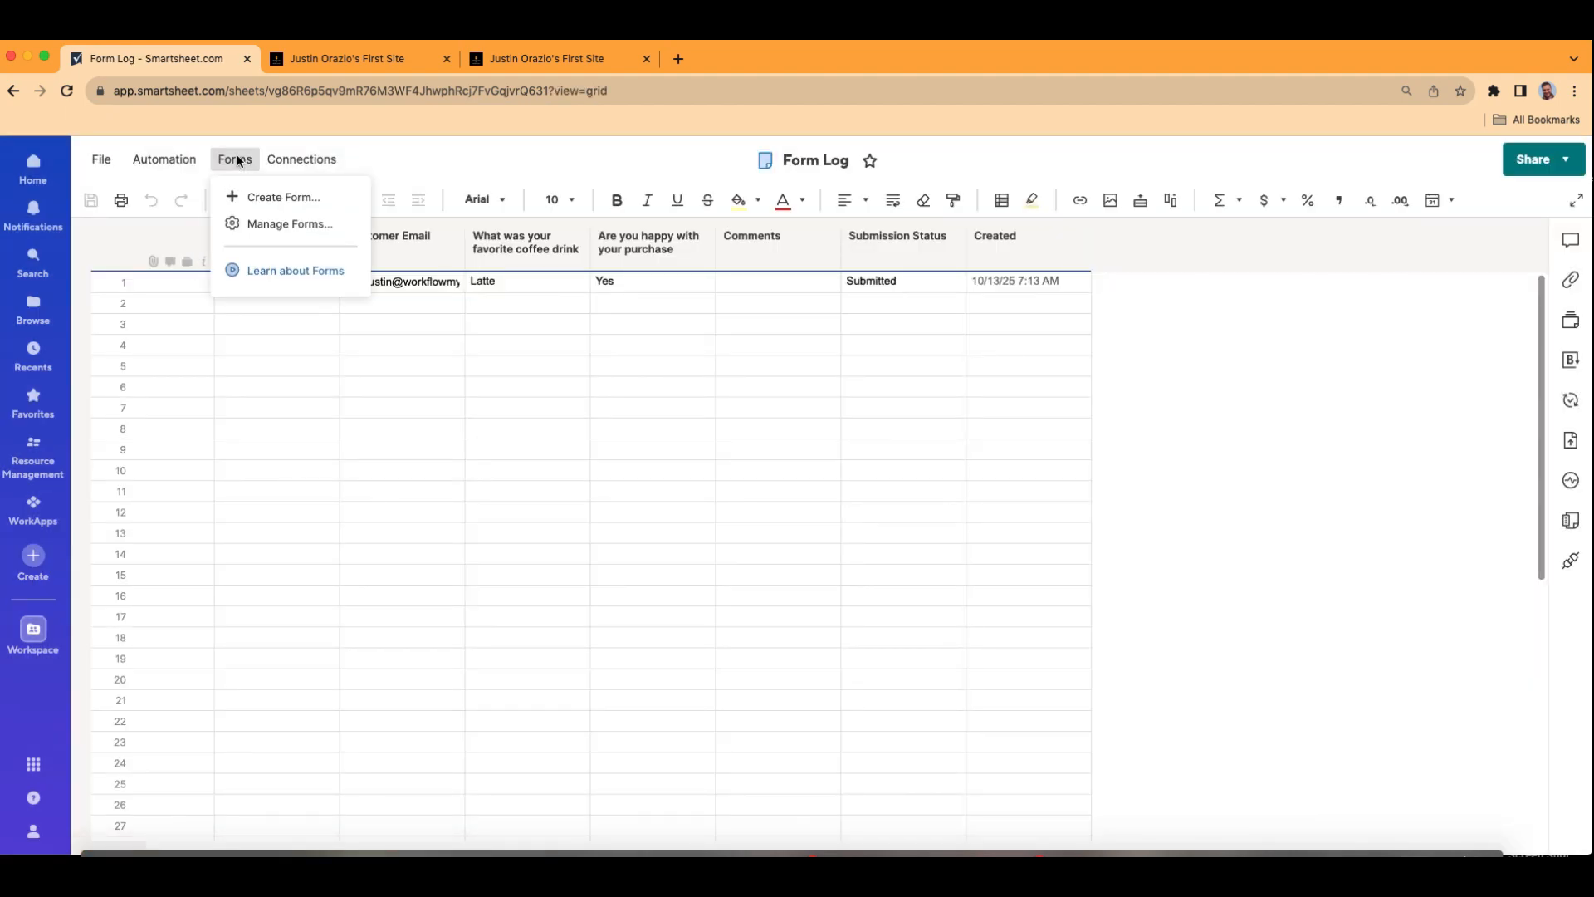
{"action": "left_click", "coordinate": [249, 221]}
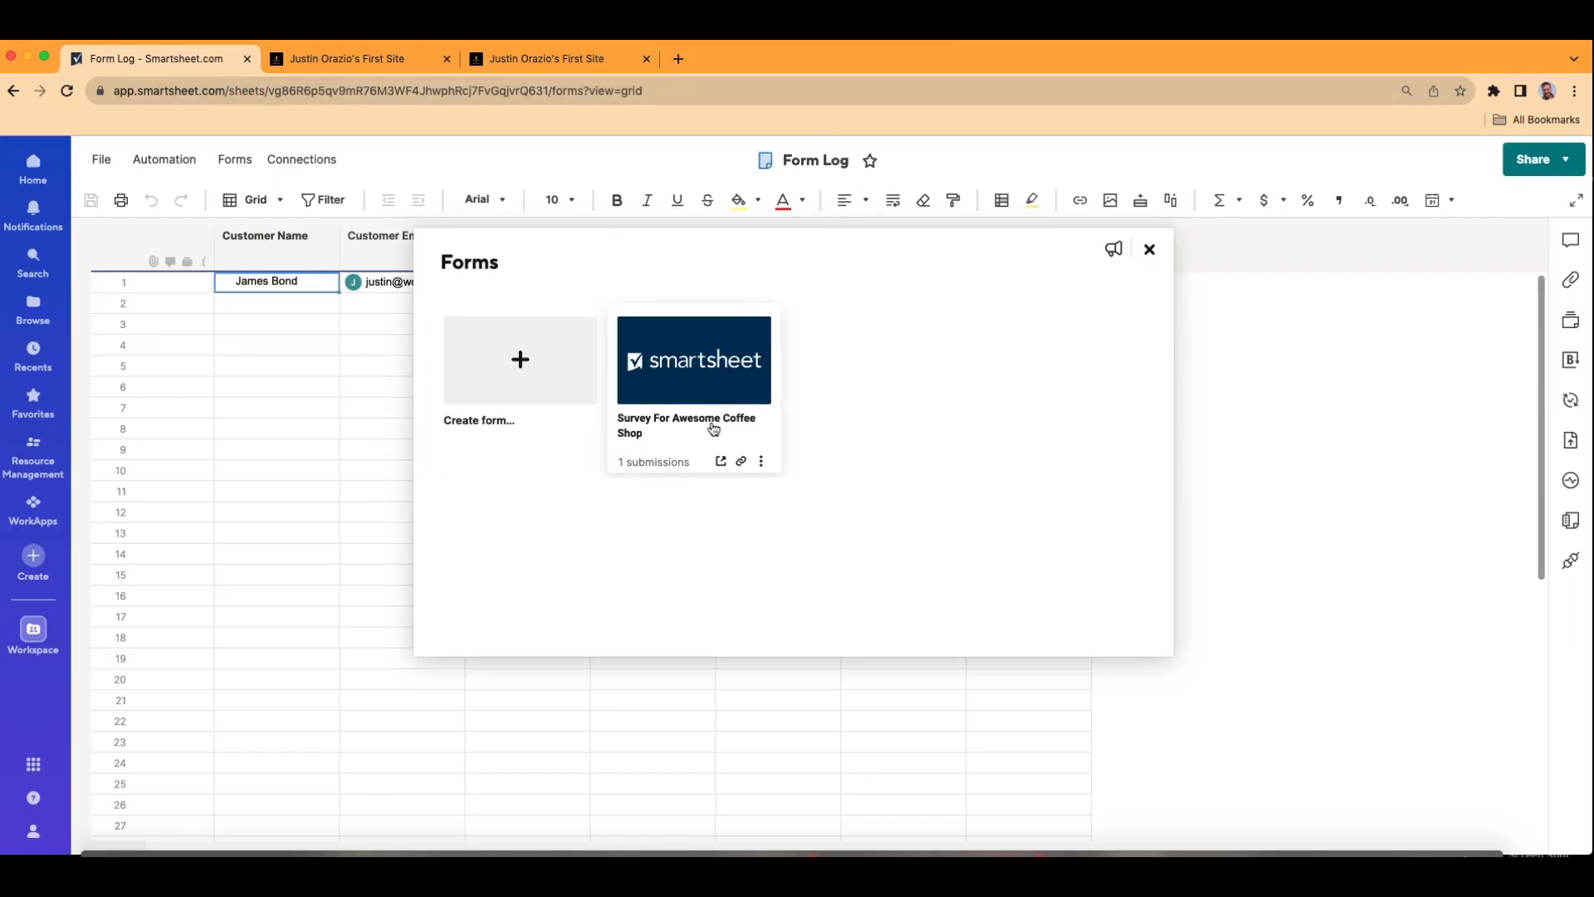
{"action": "left_click", "coordinate": [742, 463]}
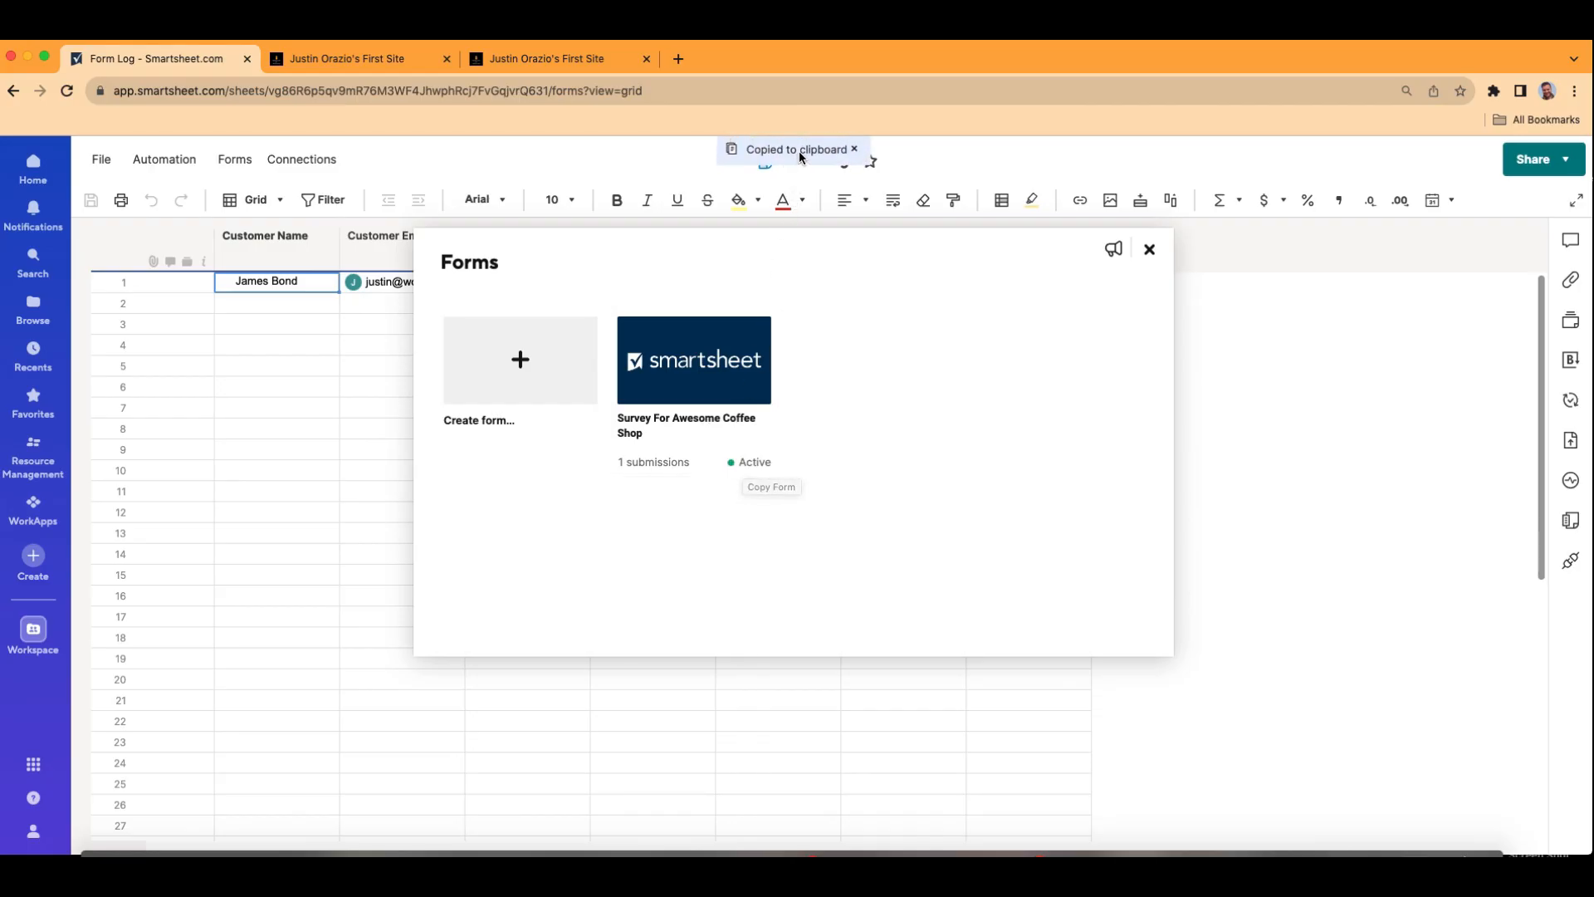
{"action": "left_click", "coordinate": [762, 462]}
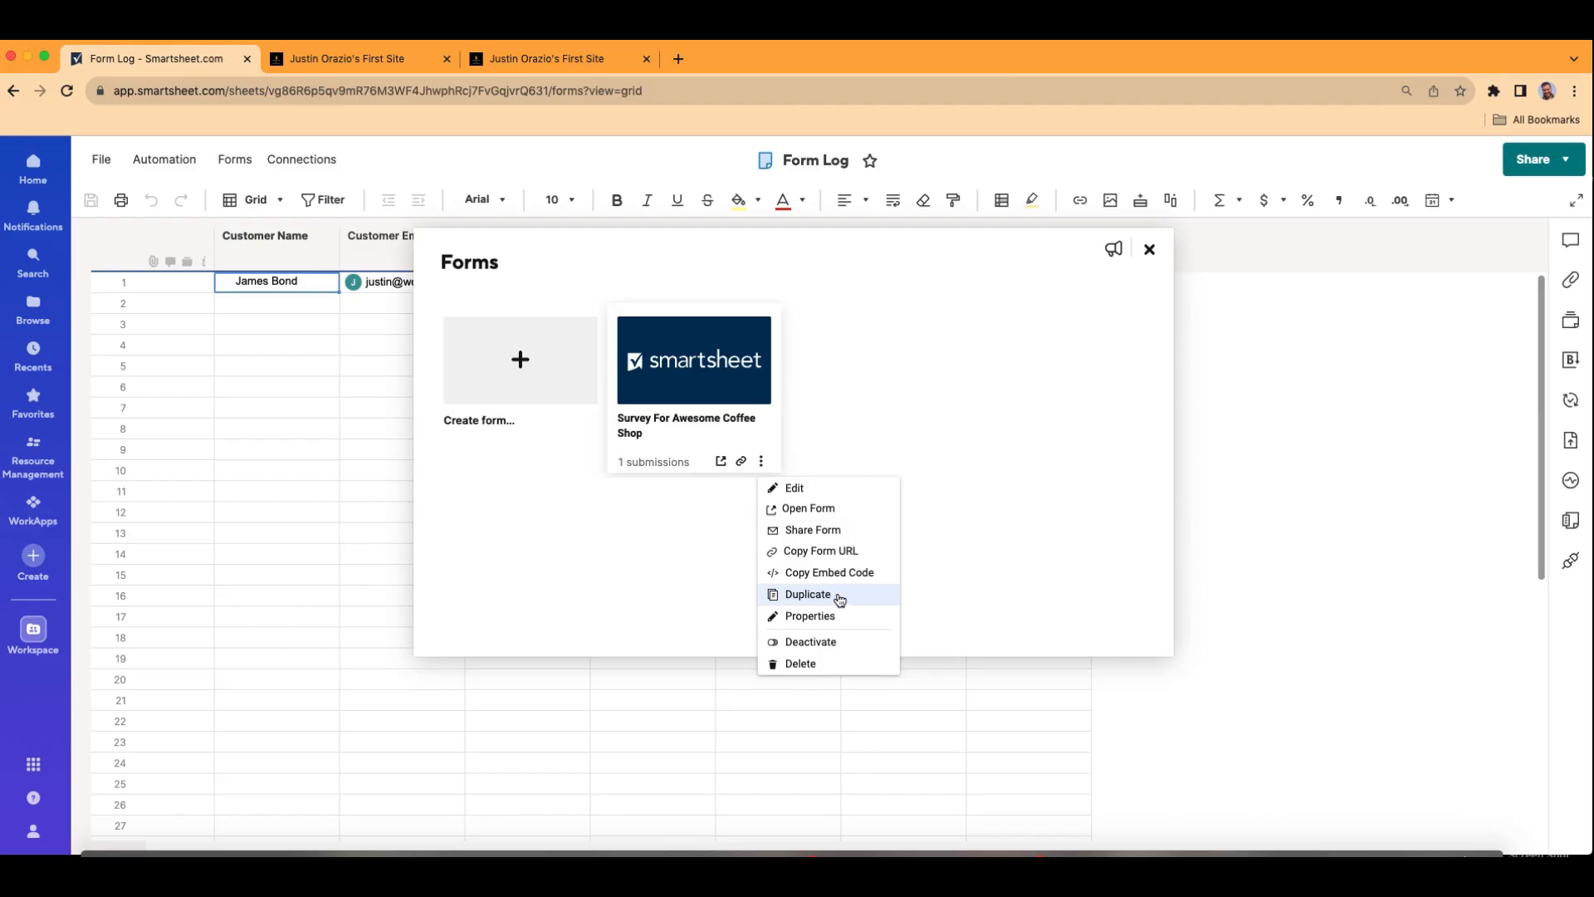
{"action": "left_click", "coordinate": [847, 644]}
{"action": "left_click", "coordinate": [1149, 251]}
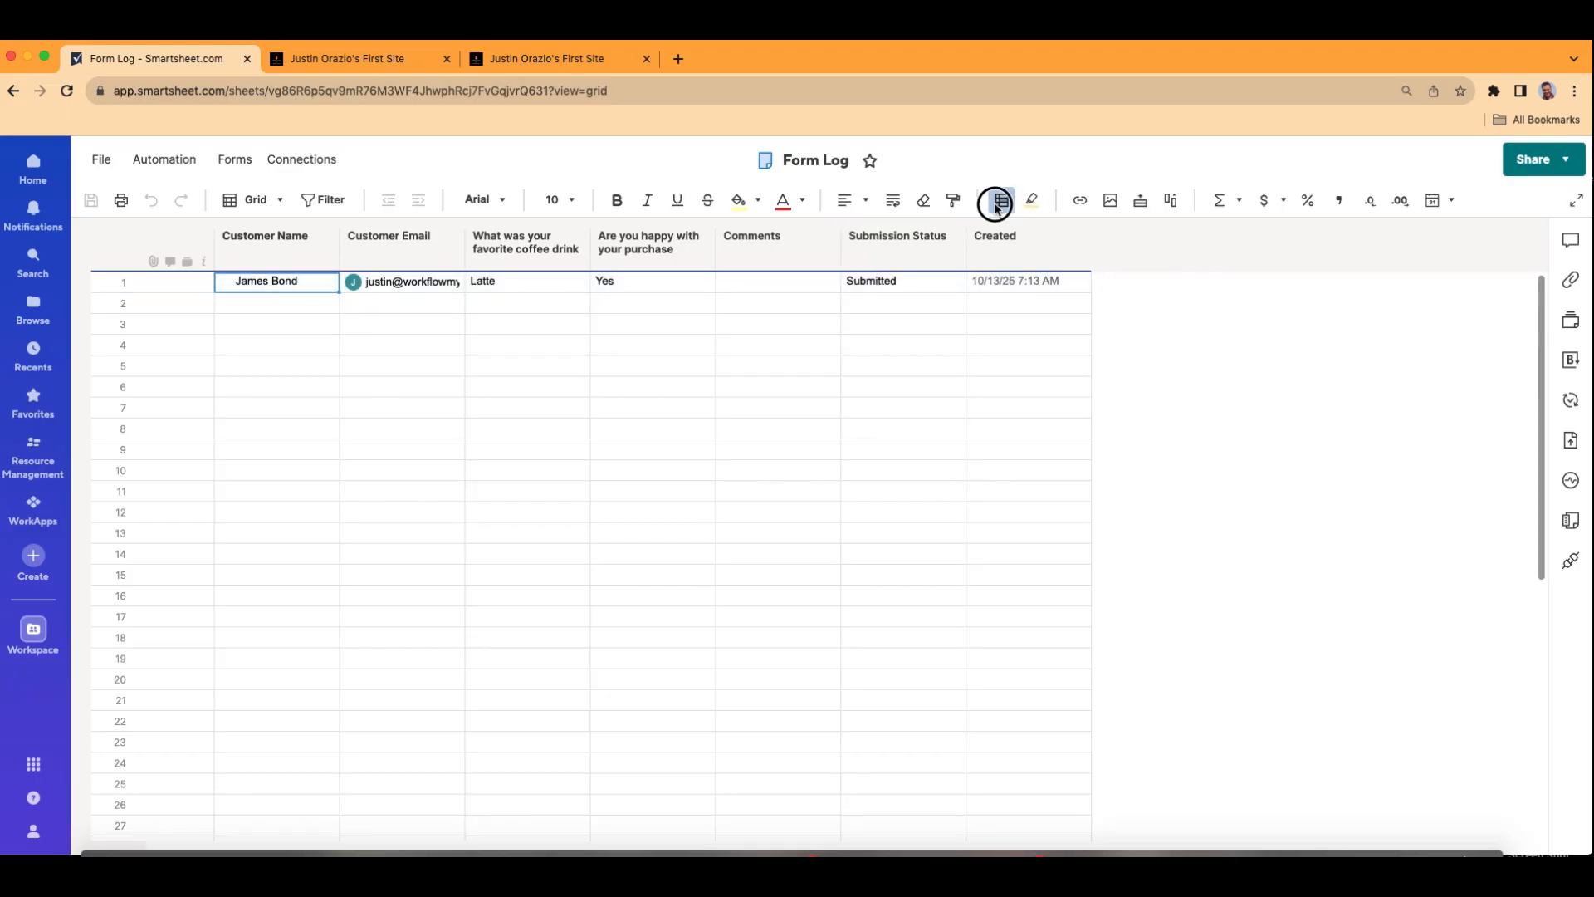
Add a conditional formatting rule with the condition that Submission Status is Submitted.
{"action": "left_click", "coordinate": [1000, 200]}
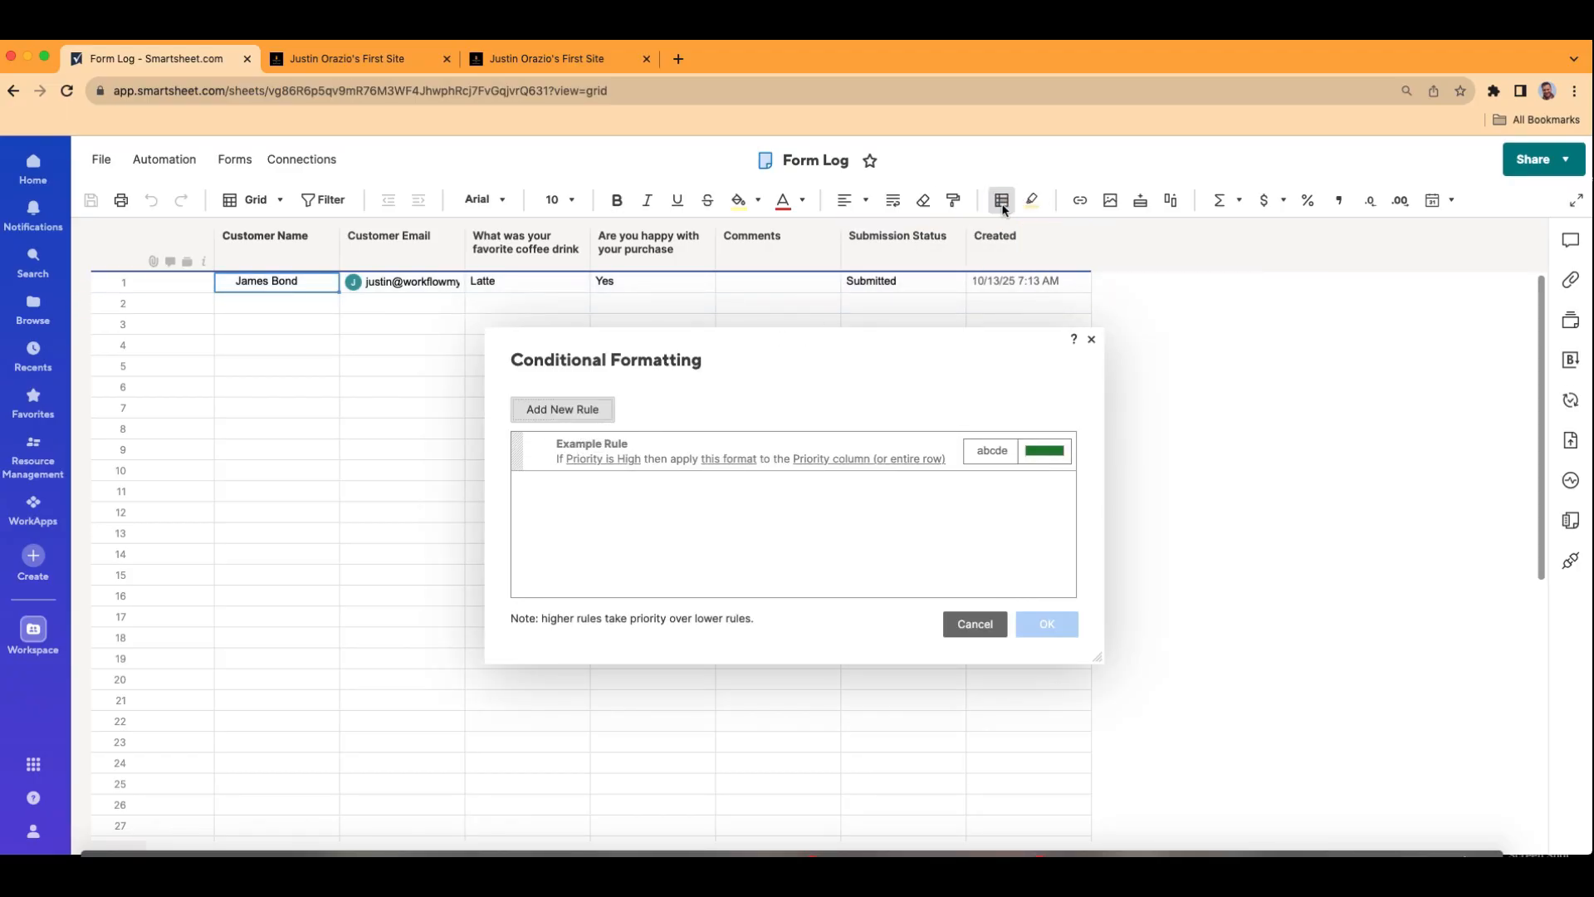
{"action": "left_click", "coordinate": [587, 413]}
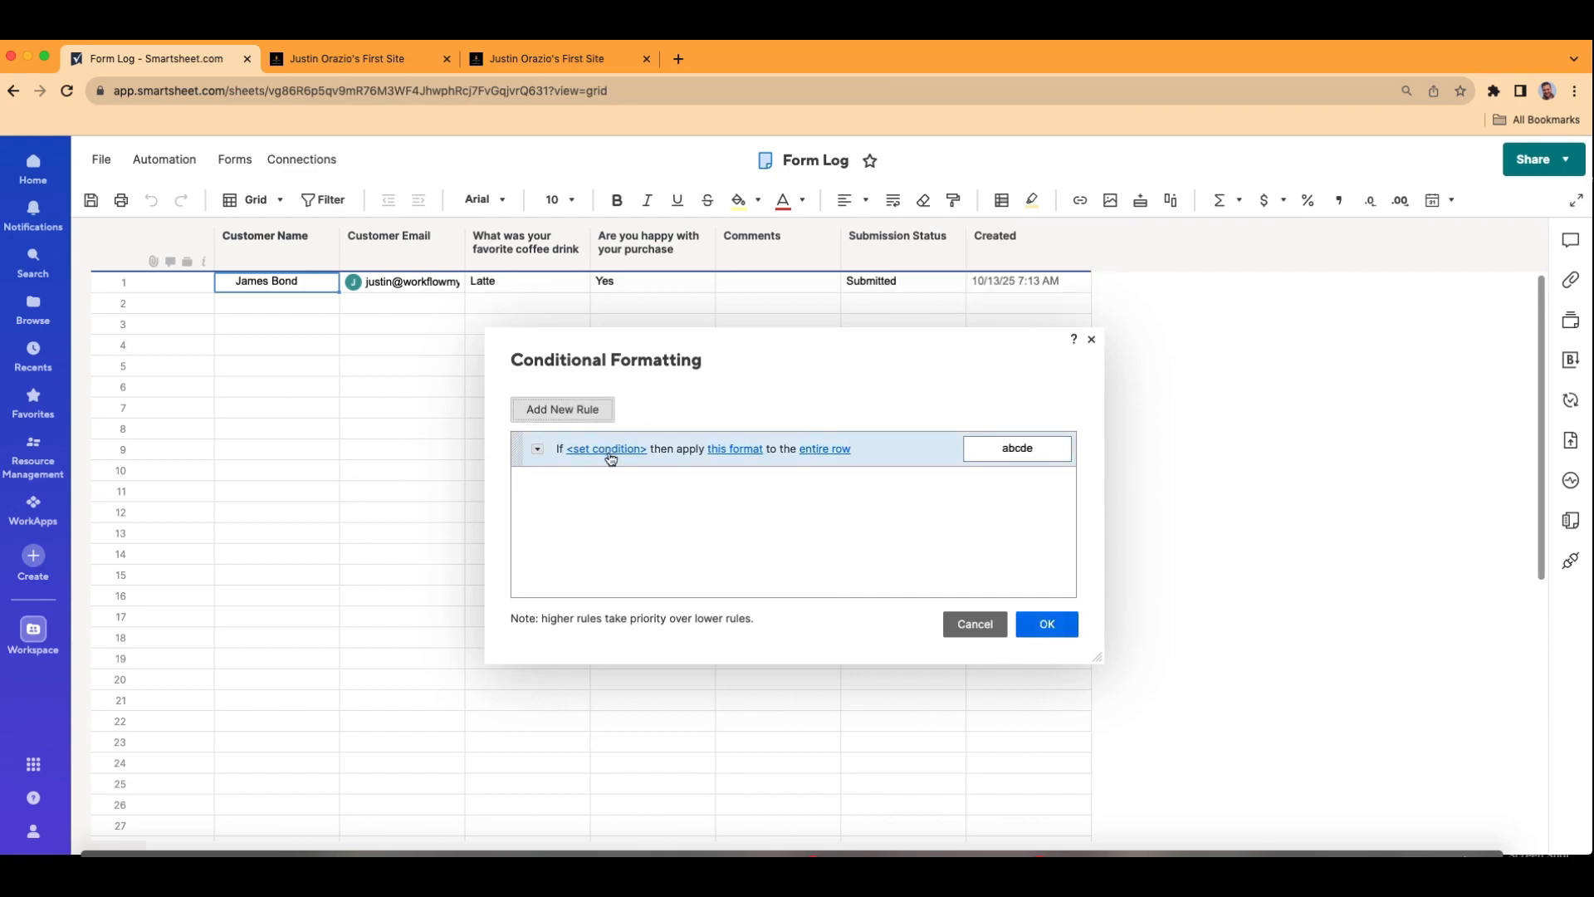
{"action": "left_click", "coordinate": [606, 449]}
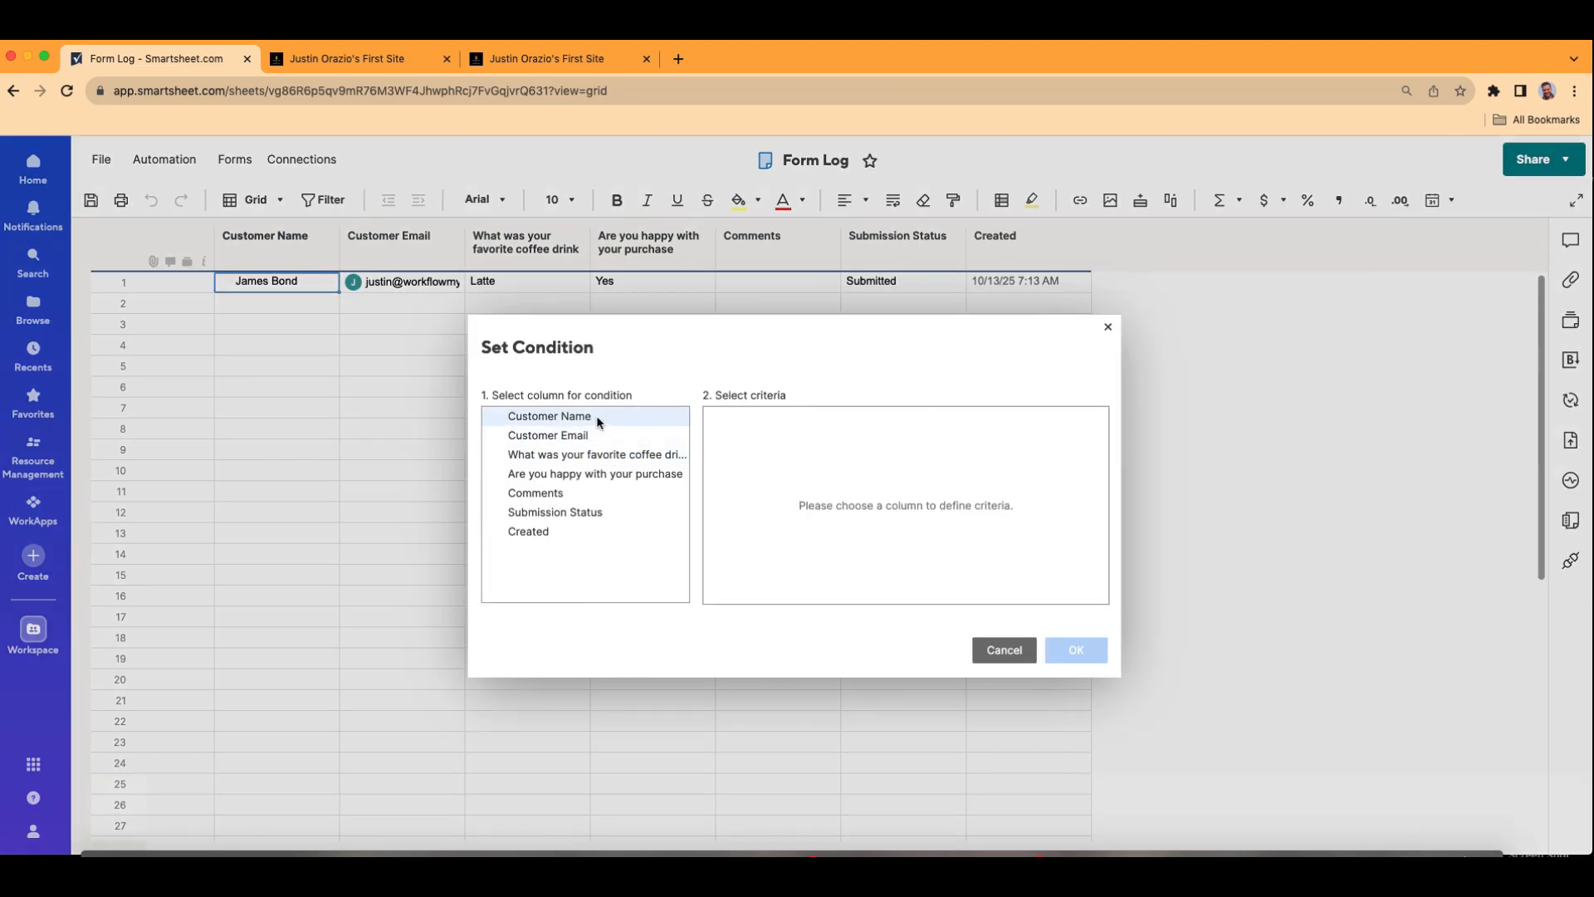
{"action": "left_click", "coordinate": [611, 511]}
{"action": "left_click", "coordinate": [774, 434]}
{"action": "left_click", "coordinate": [1073, 650]}
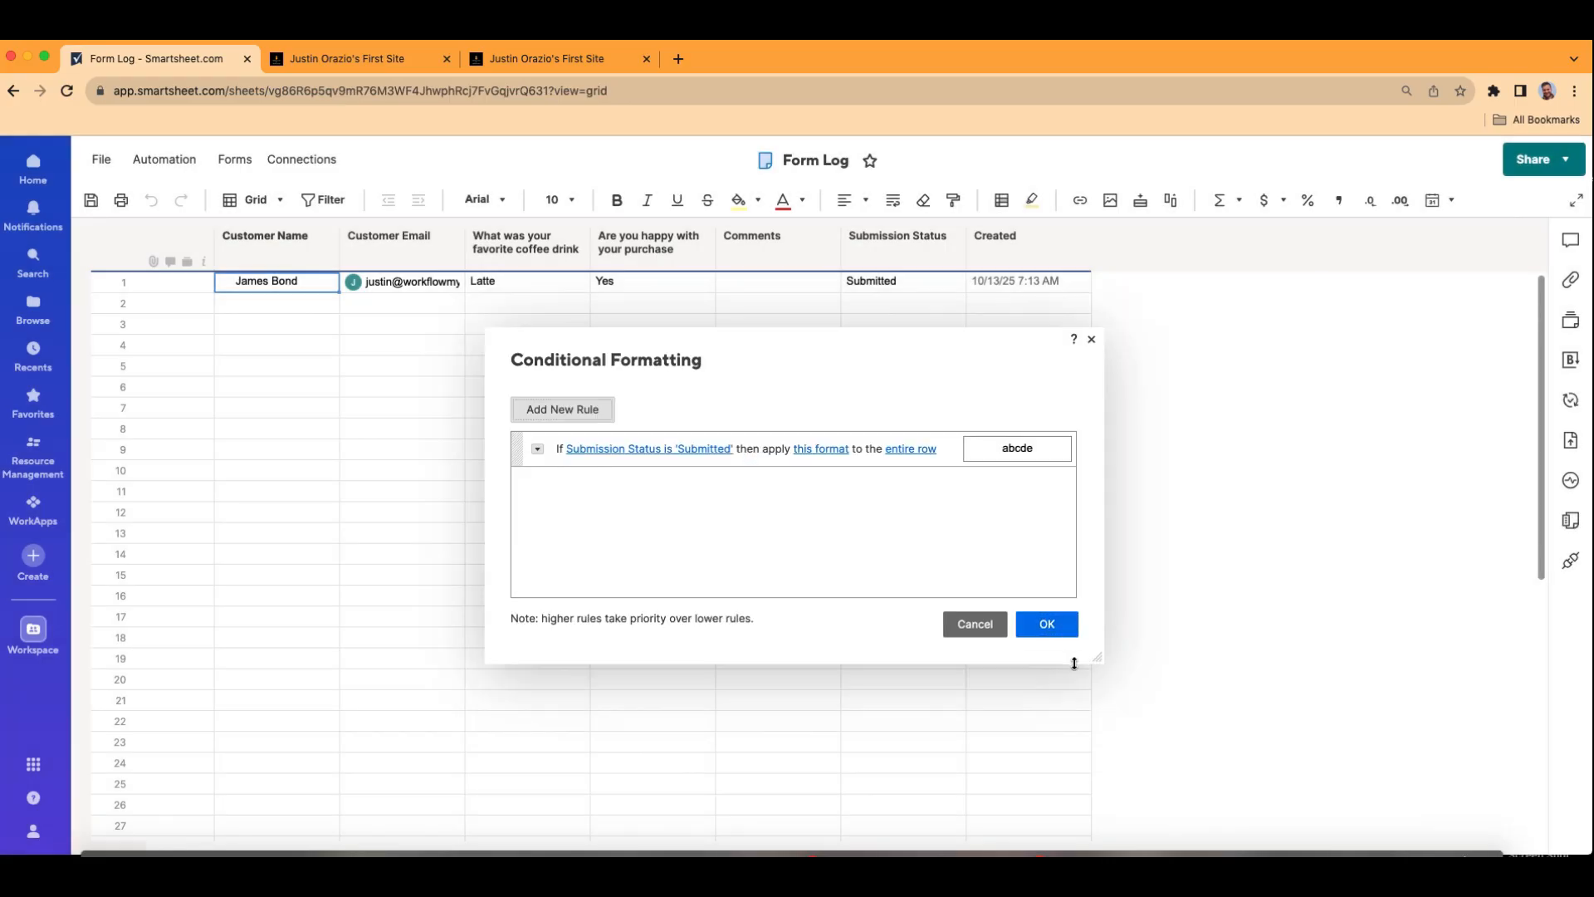
Set the Submitted rule's format to a yellow background.
{"action": "left_click", "coordinate": [821, 450]}
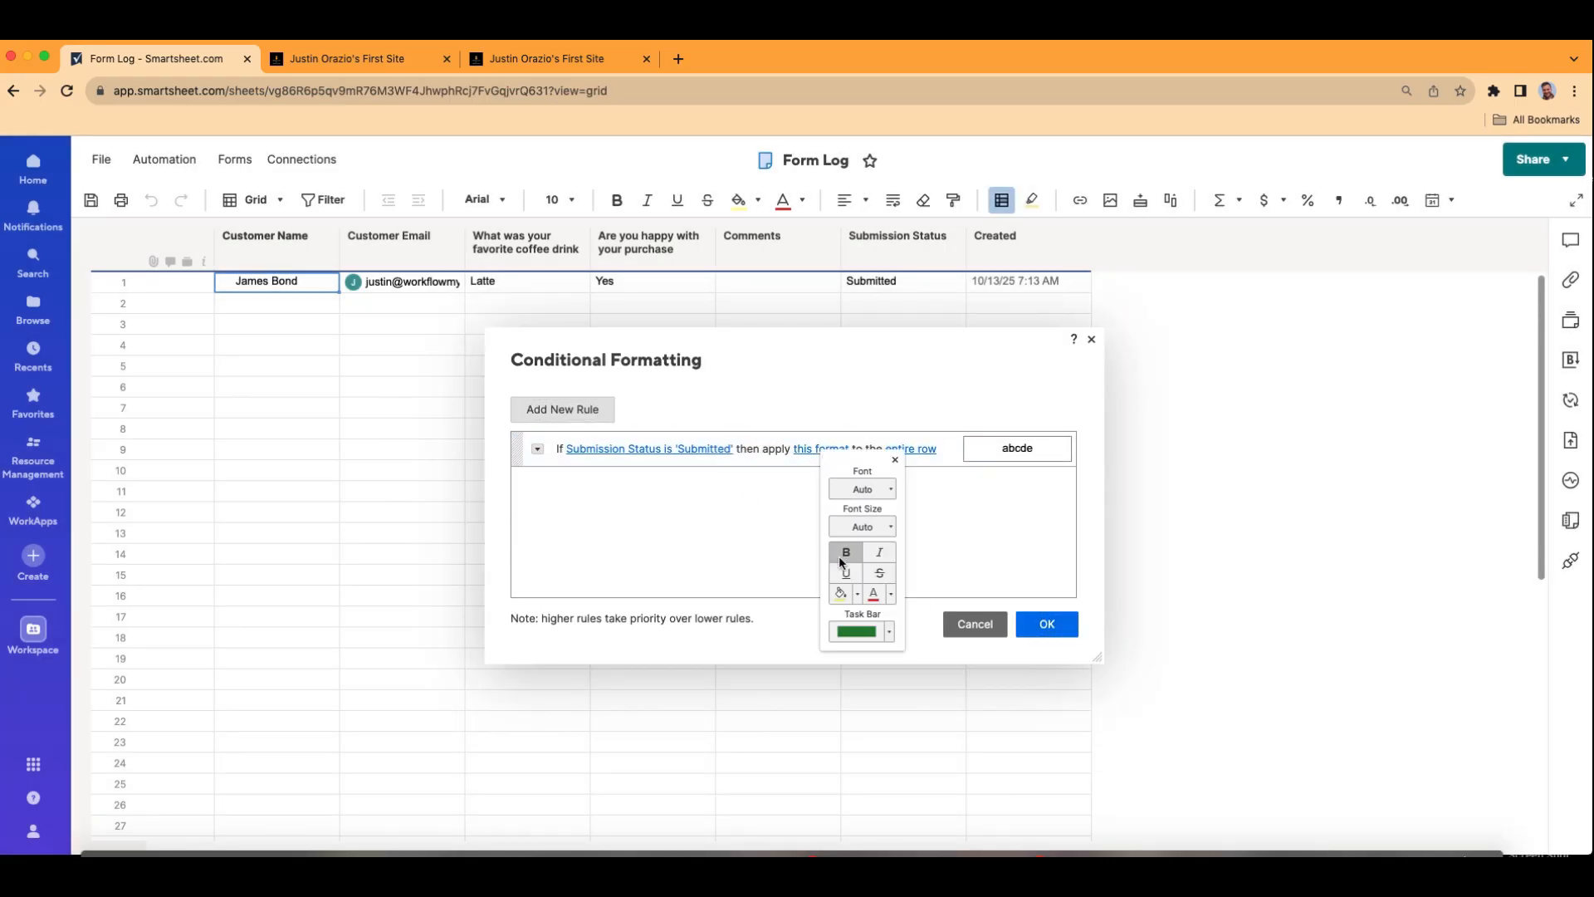
{"action": "left_click", "coordinate": [857, 596]}
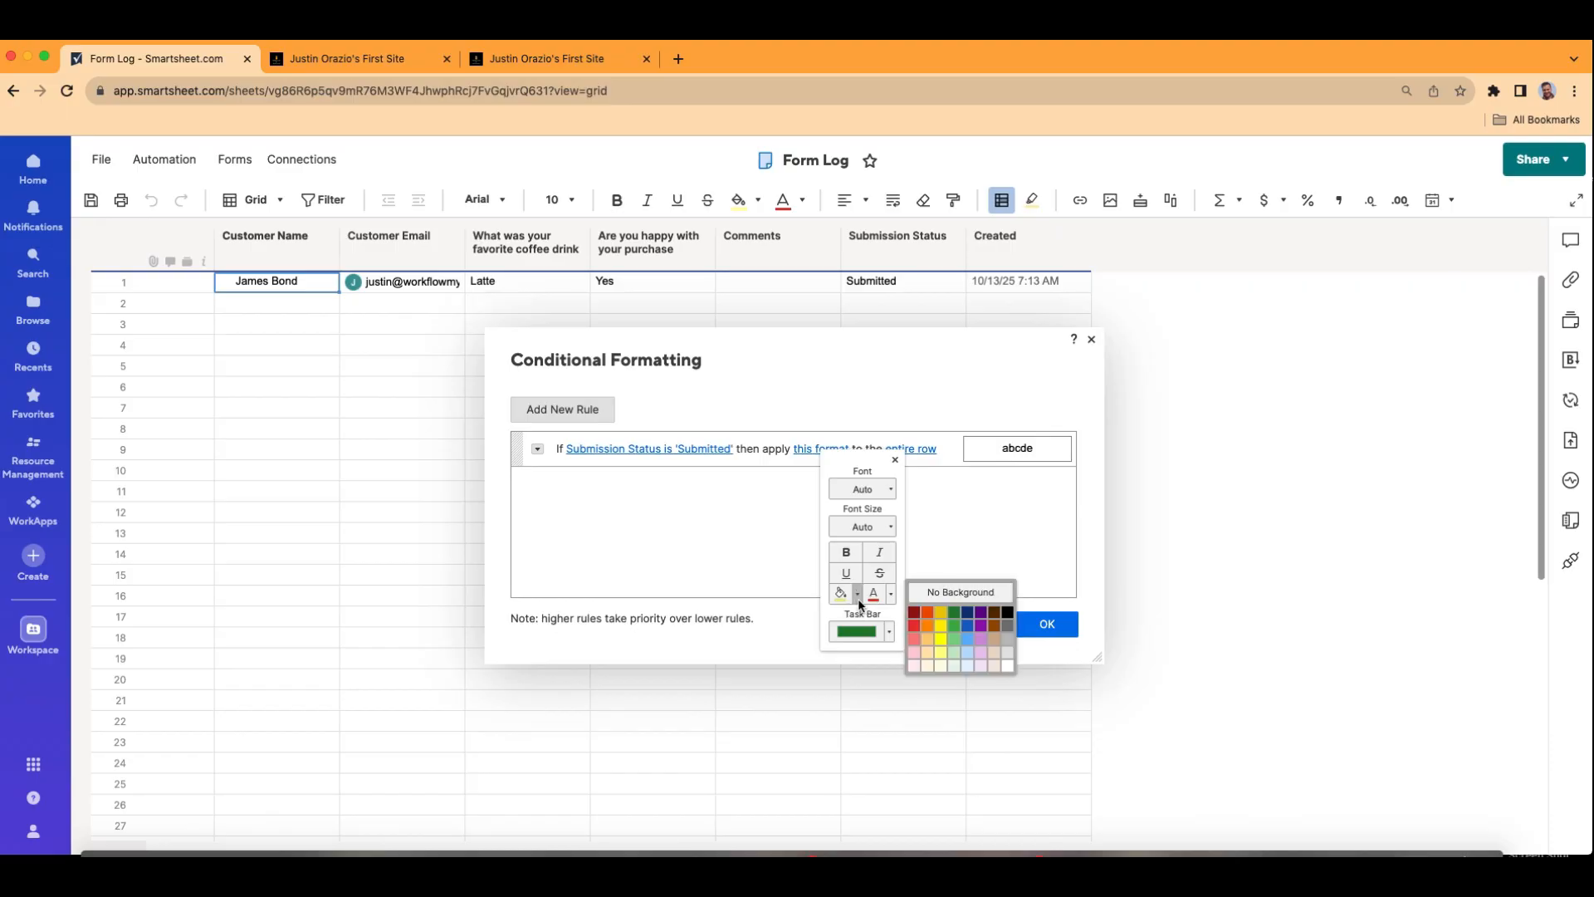
{"action": "left_click", "coordinate": [939, 634]}
{"action": "left_click", "coordinate": [927, 475]}
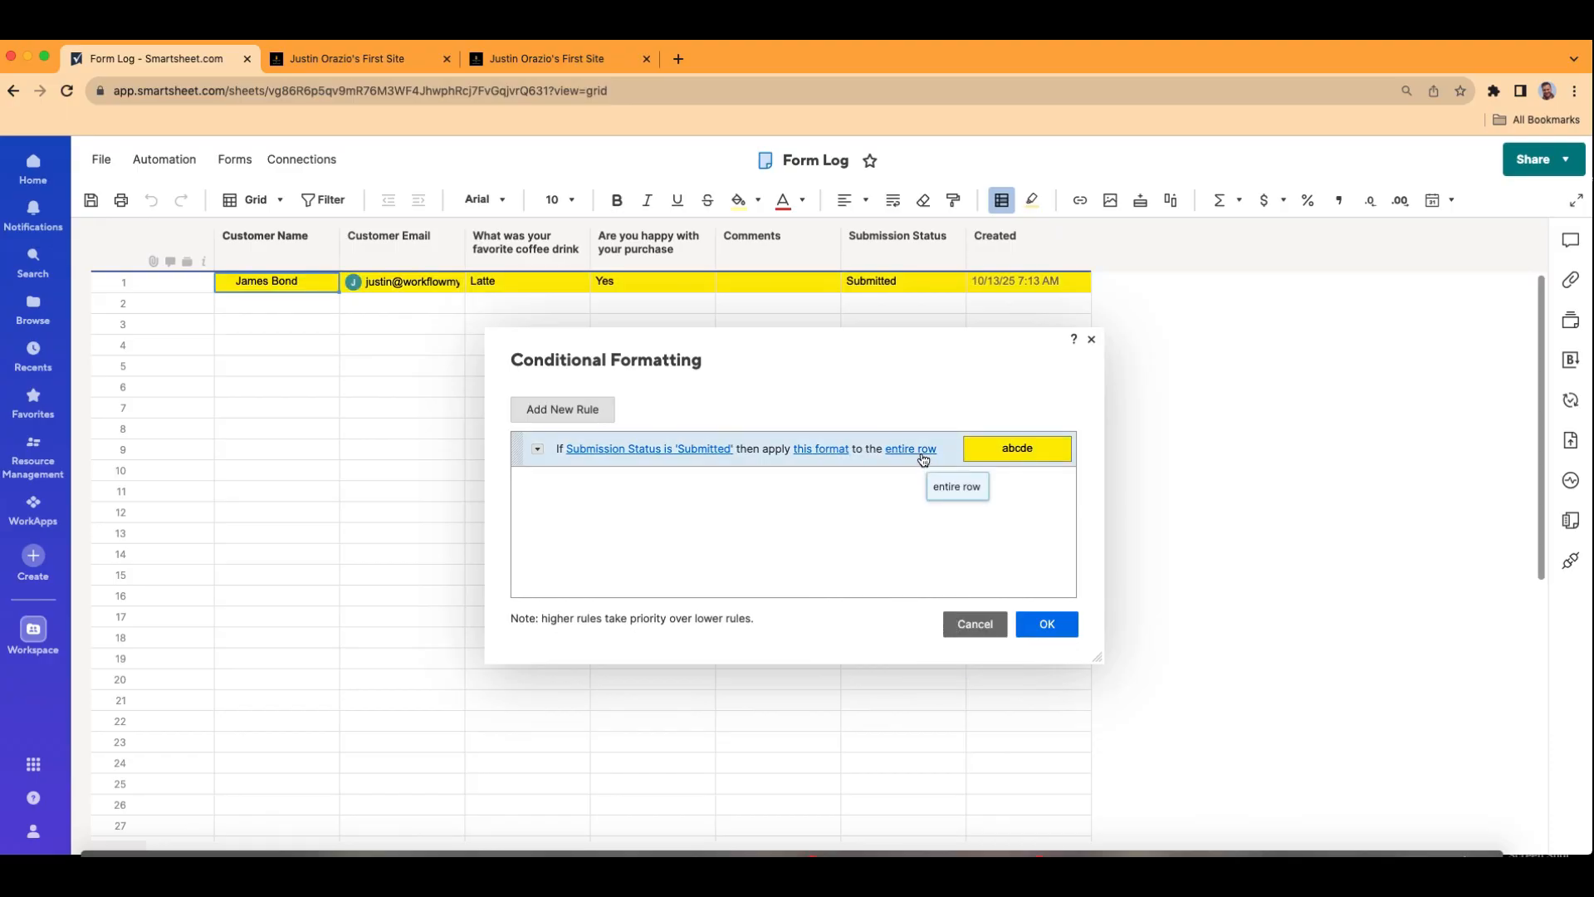
Limit the Submitted rule's formatting to the Submission Status column and apply the conditional formatting.
{"action": "left_click", "coordinate": [925, 452]}
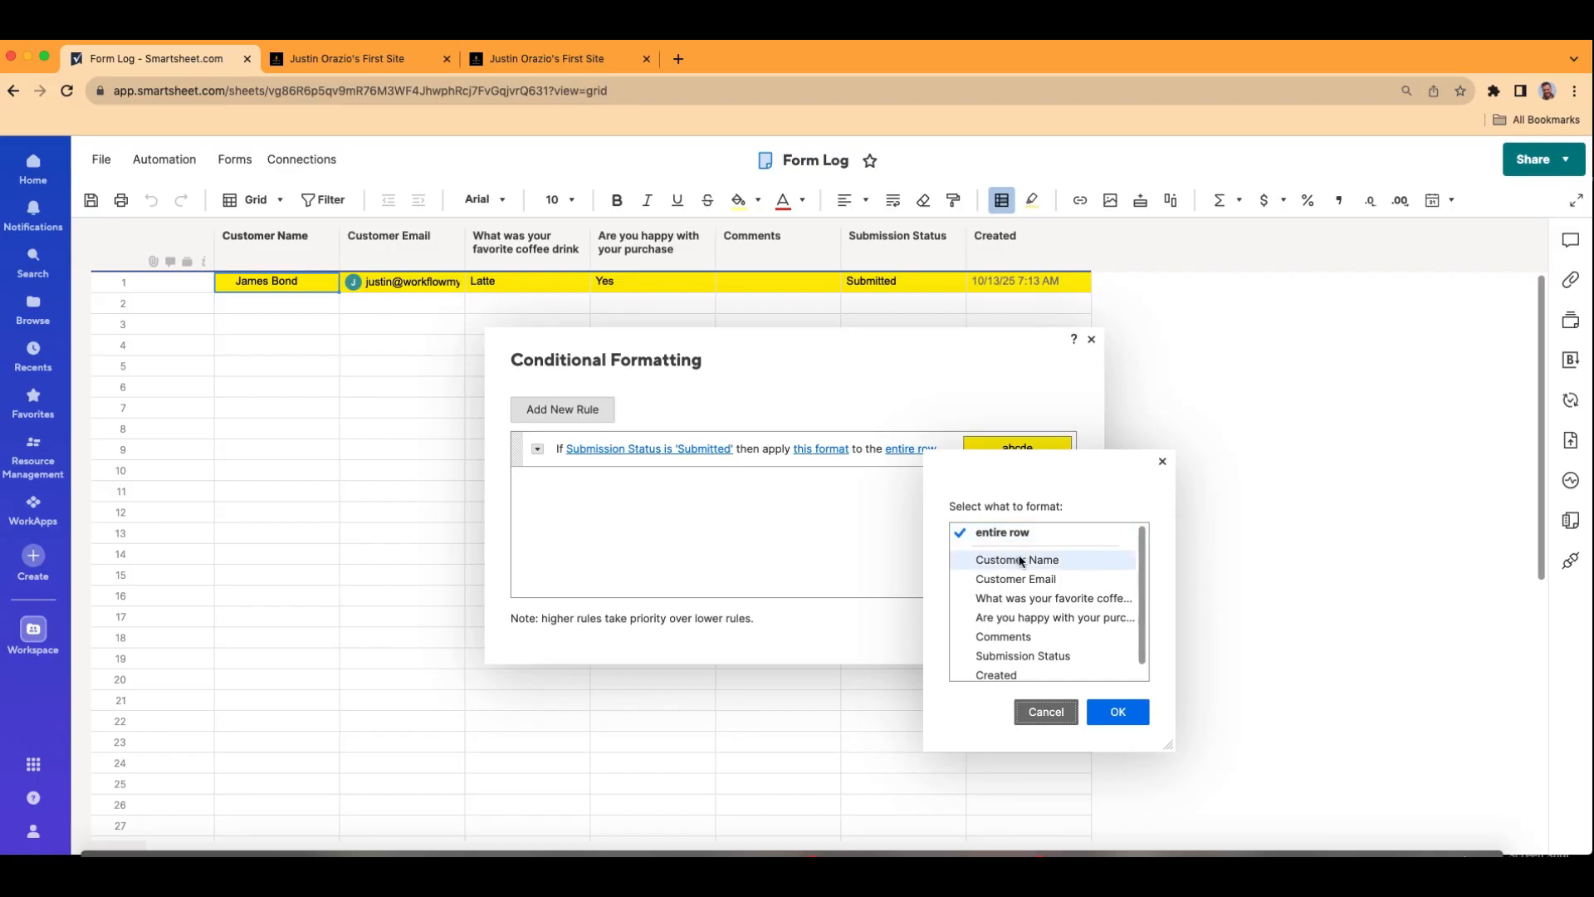
{"action": "left_click", "coordinate": [1057, 654]}
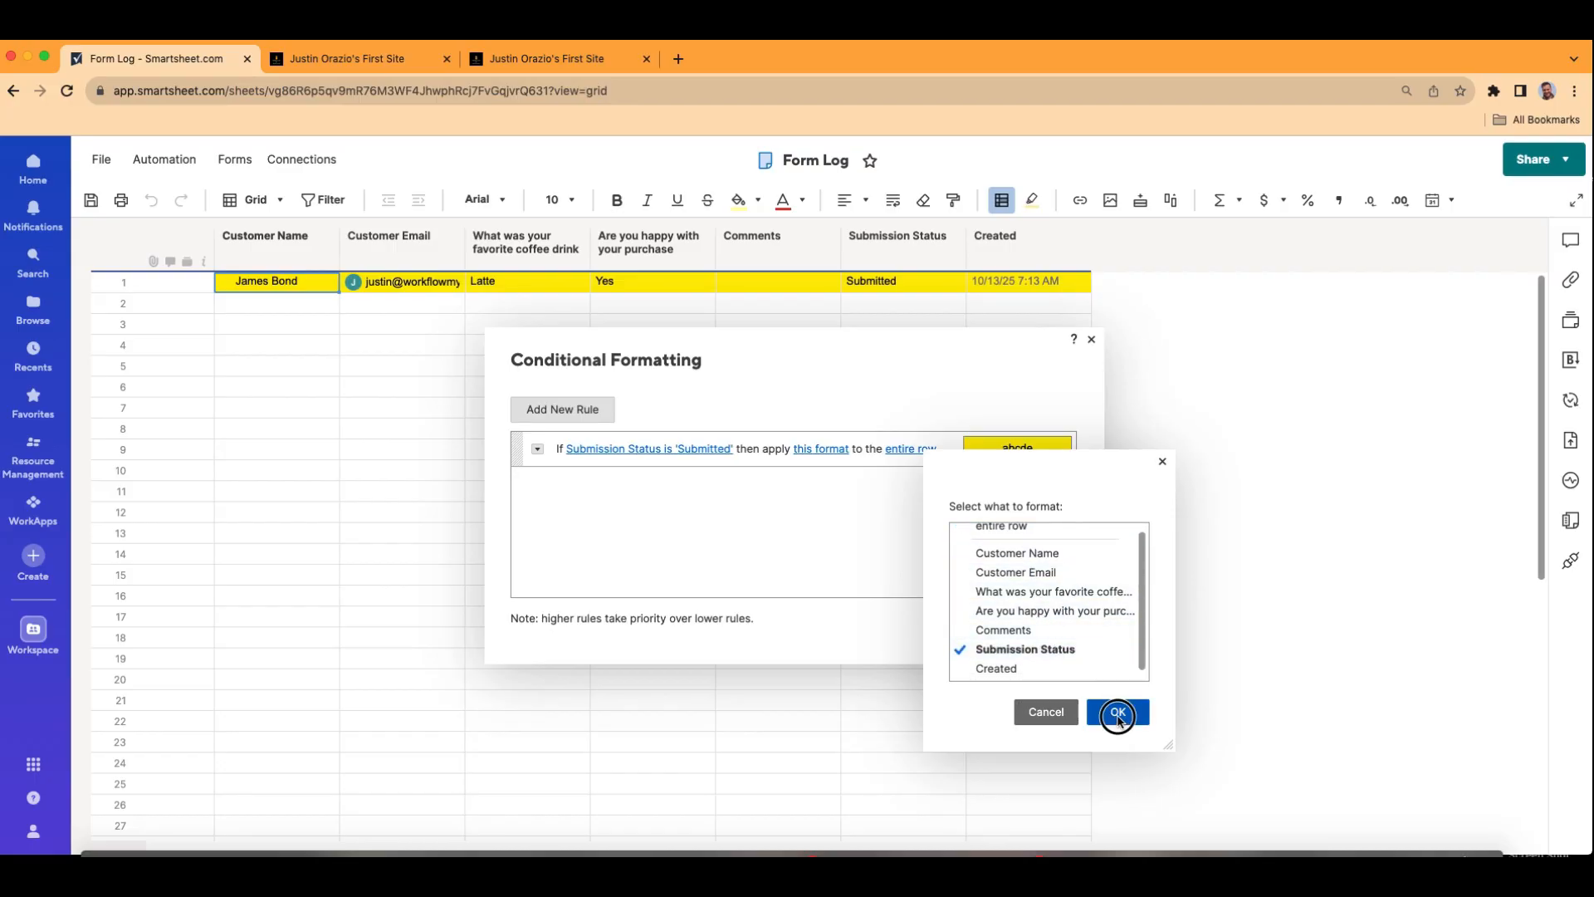
{"action": "left_click", "coordinate": [1118, 711]}
{"action": "left_click", "coordinate": [1047, 625]}
Reorder the first columns to Submission Status, favorite coffee drink, Customer Email and Customer Name, and slightly narrow Submission Status.
{"action": "left_click_drag", "start_coordinate": [904, 237], "coordinate": [270, 243]}
{"action": "mouse_move", "coordinate": [409, 239]}
{"action": "left_mouse_down"}
{"action": "mouse_move", "coordinate": [656, 243]}
{"action": "mouse_move", "coordinate": [415, 251]}
{"action": "left_mouse_up"}
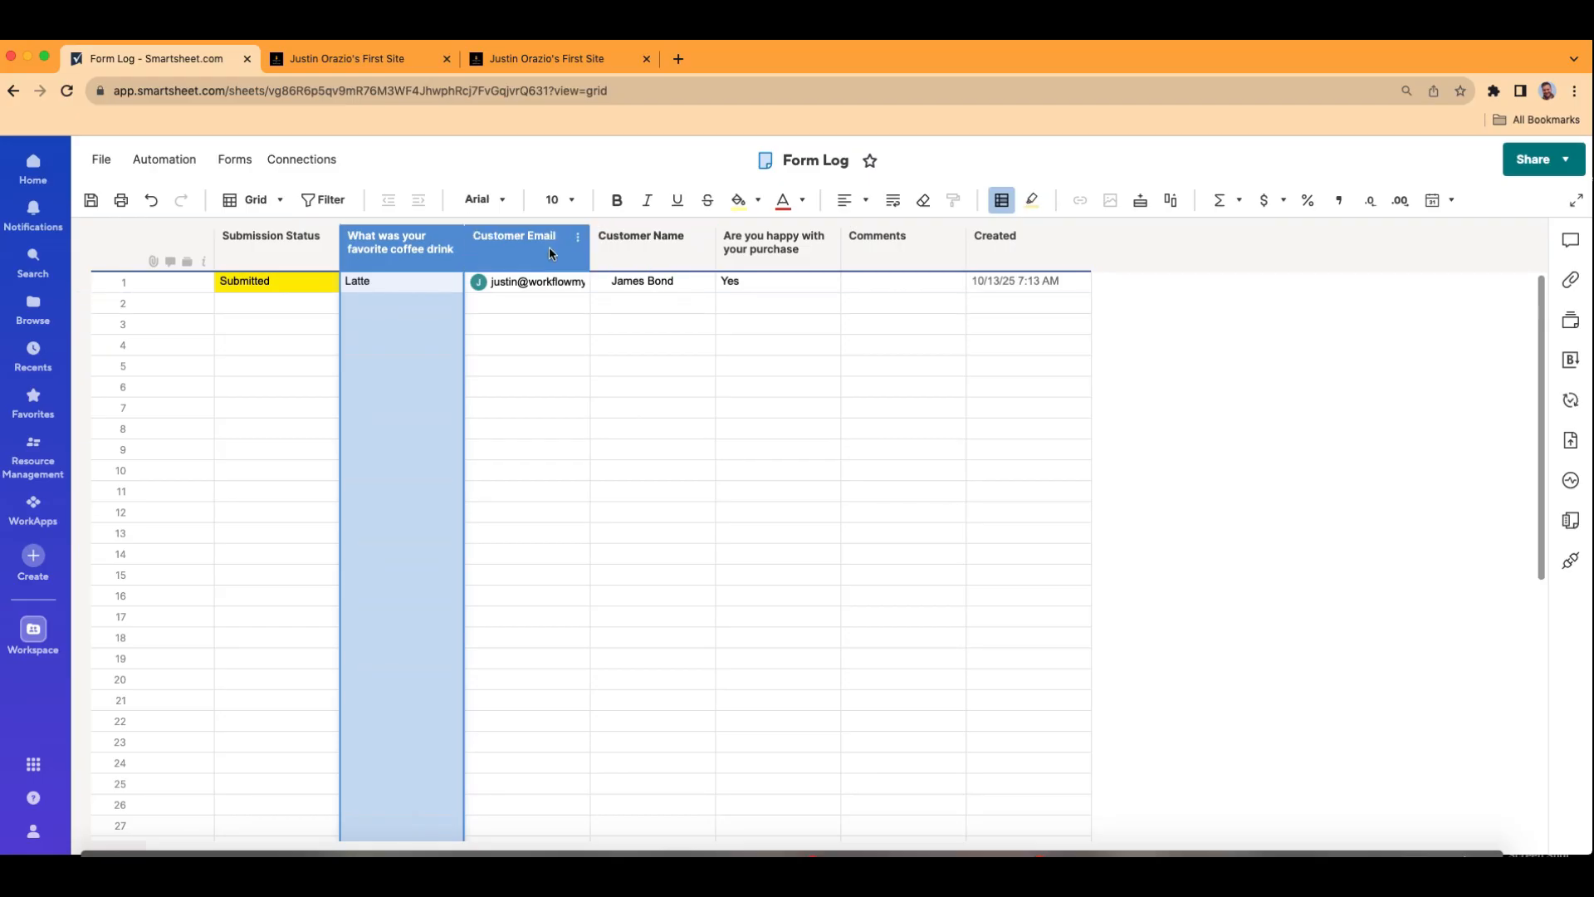
{"action": "left_click_drag", "start_coordinate": [339, 246], "coordinate": [321, 249]}
Clone the Submitted conditional formatting rule and change the copy's condition to Submission Status is Replied Back.
{"action": "left_click", "coordinate": [1029, 200]}
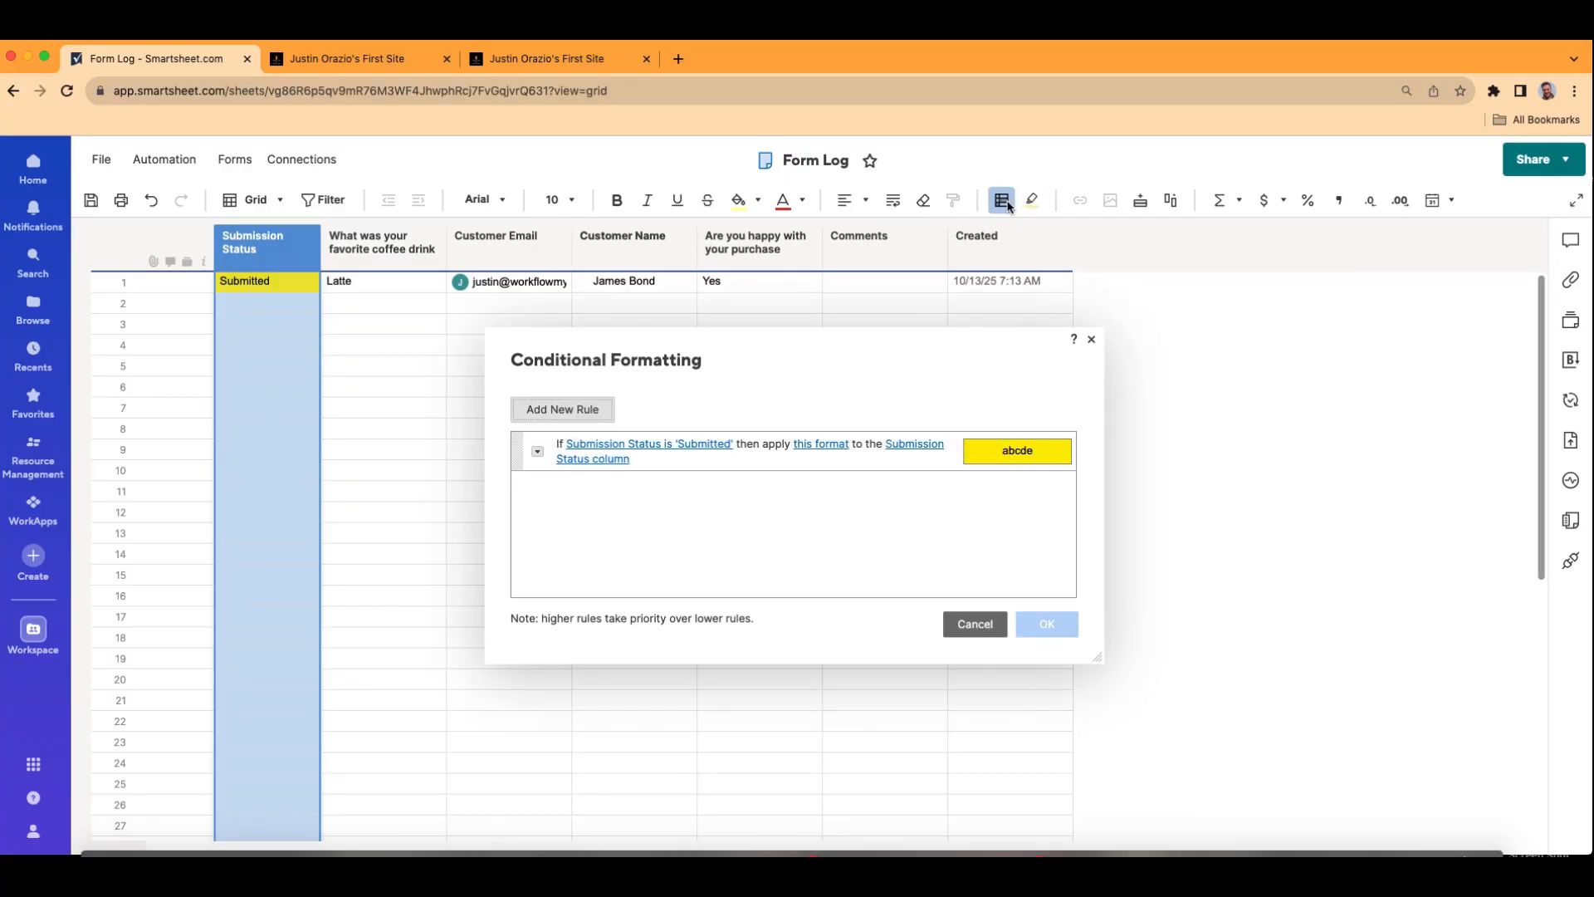
{"action": "left_click", "coordinate": [538, 453]}
{"action": "left_click", "coordinate": [565, 509]}
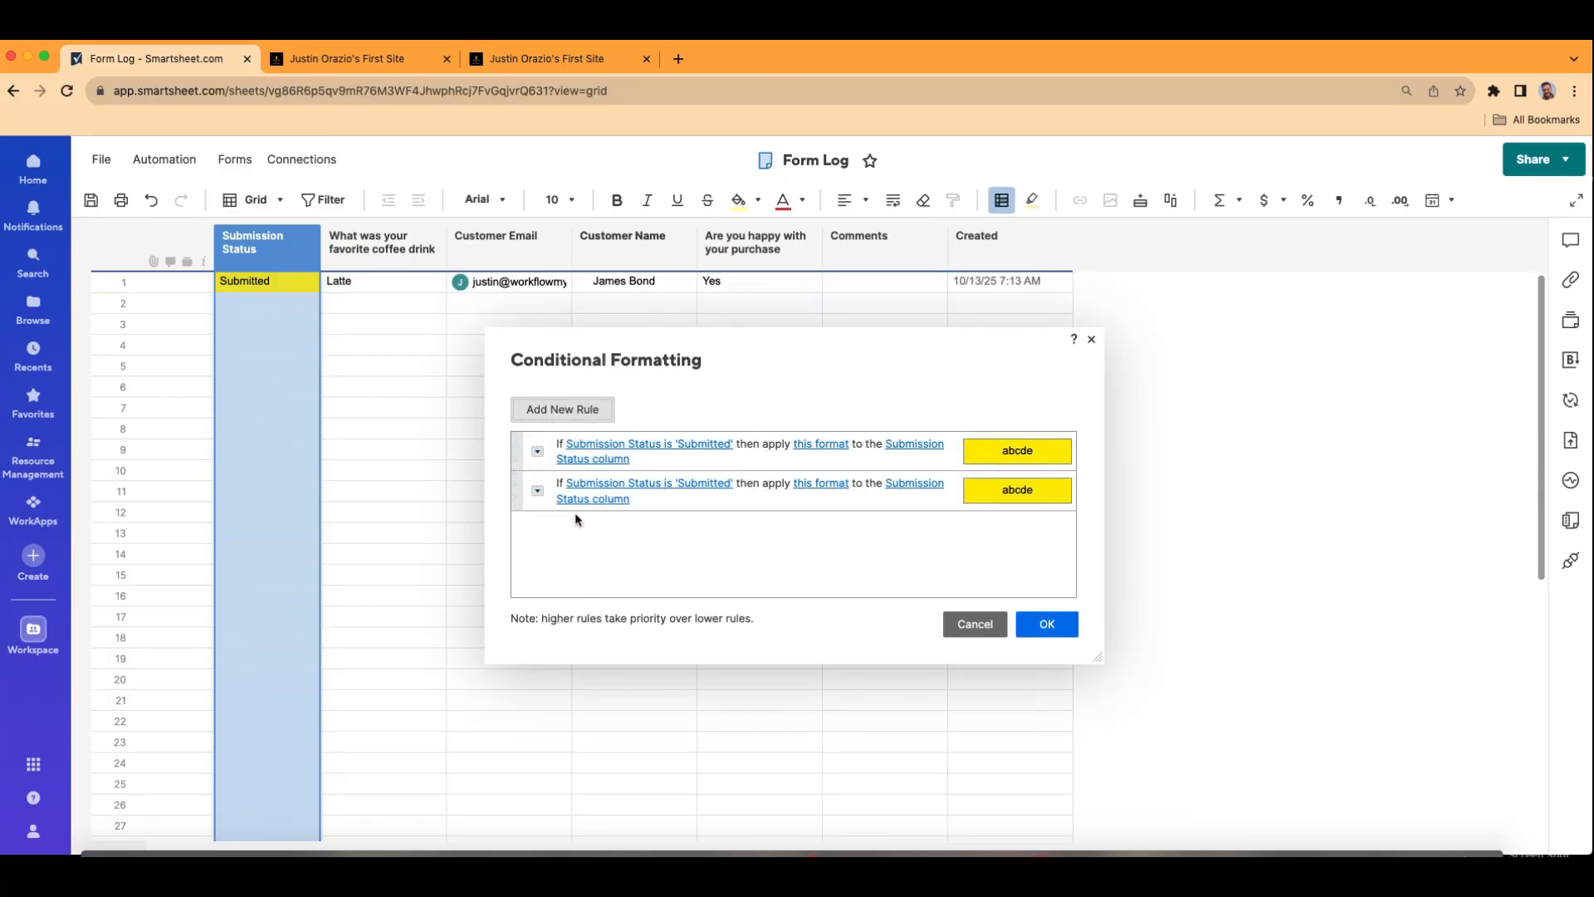
{"action": "left_click", "coordinate": [598, 488]}
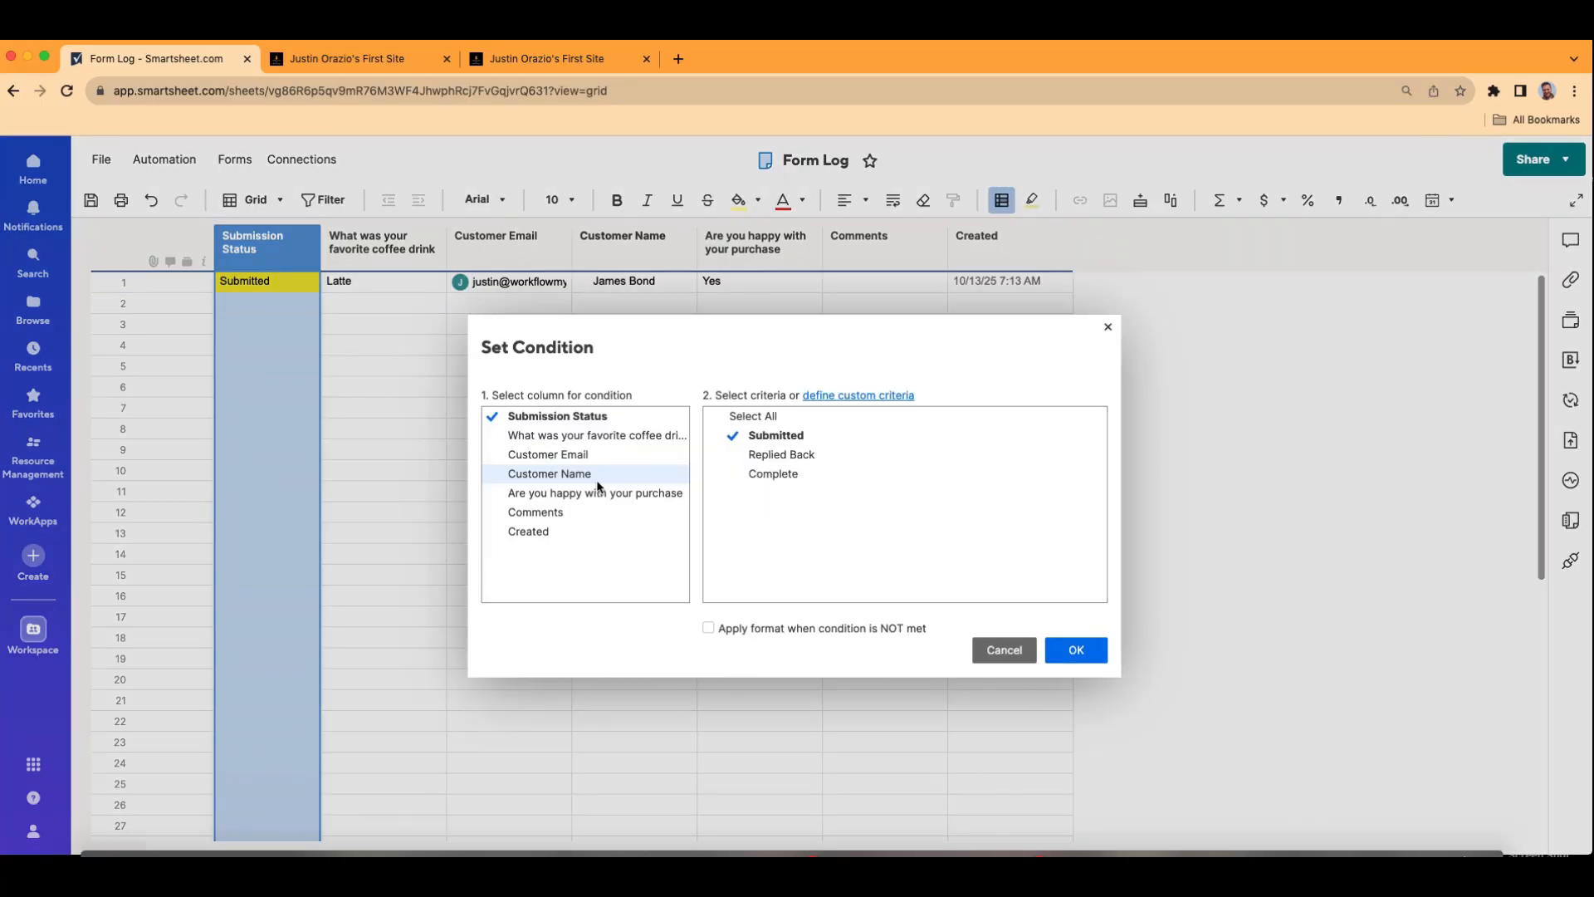
{"action": "left_click", "coordinate": [798, 455]}
{"action": "left_click", "coordinate": [789, 435]}
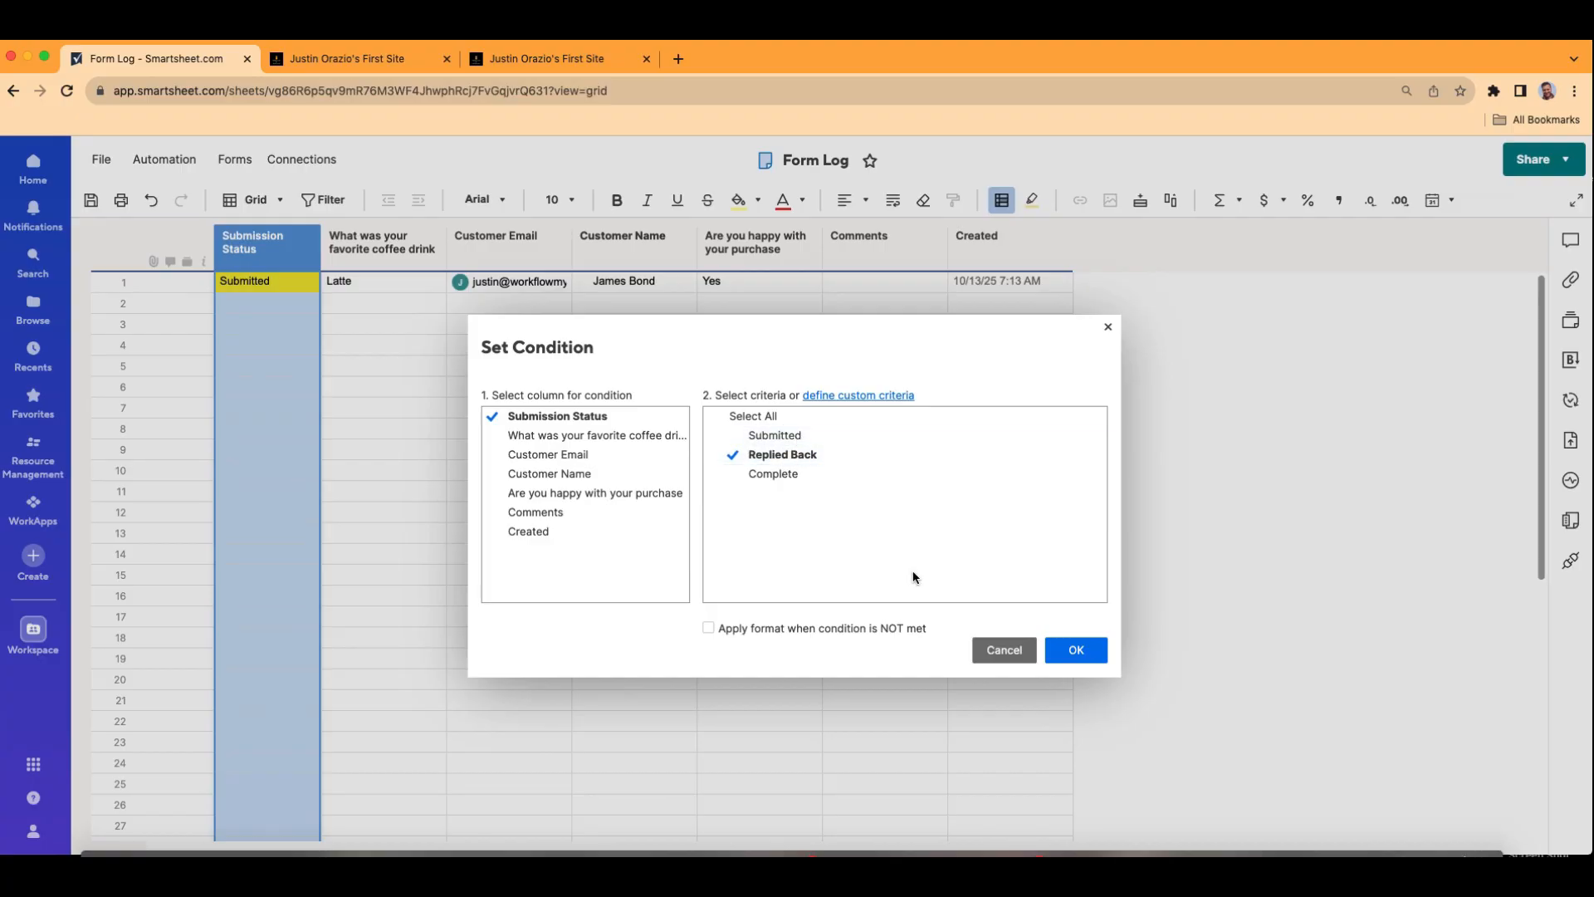
{"action": "left_click", "coordinate": [1077, 650]}
Set the Replied Back rule's format to a blue background and apply the conditional formatting.
{"action": "left_click", "coordinate": [833, 482]}
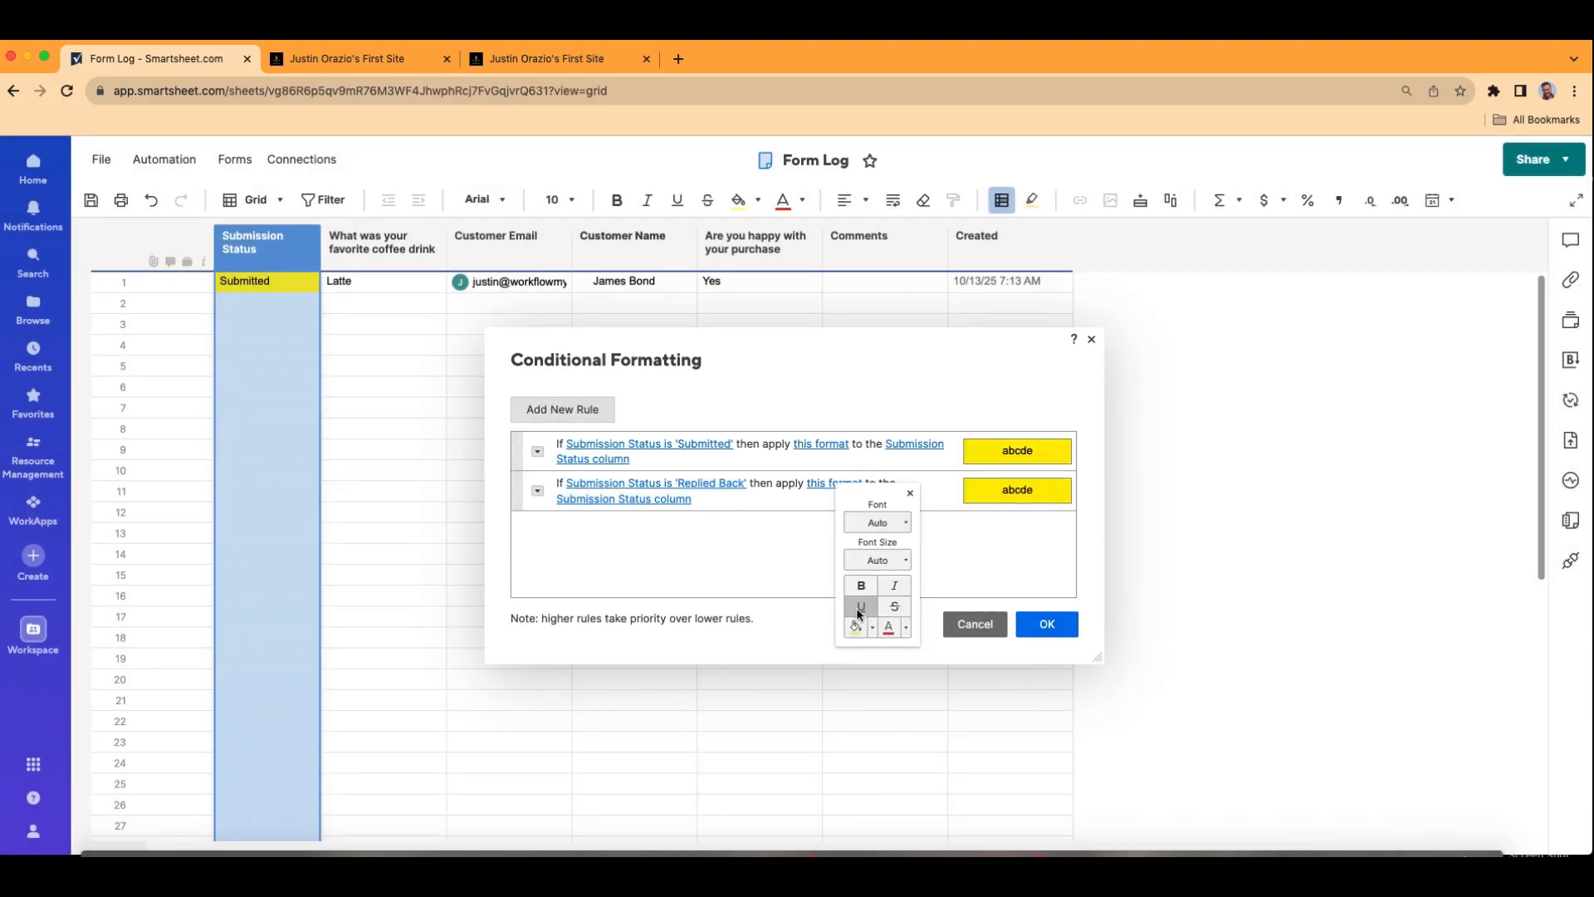
{"action": "left_click", "coordinate": [872, 626]}
{"action": "left_click", "coordinate": [979, 671]}
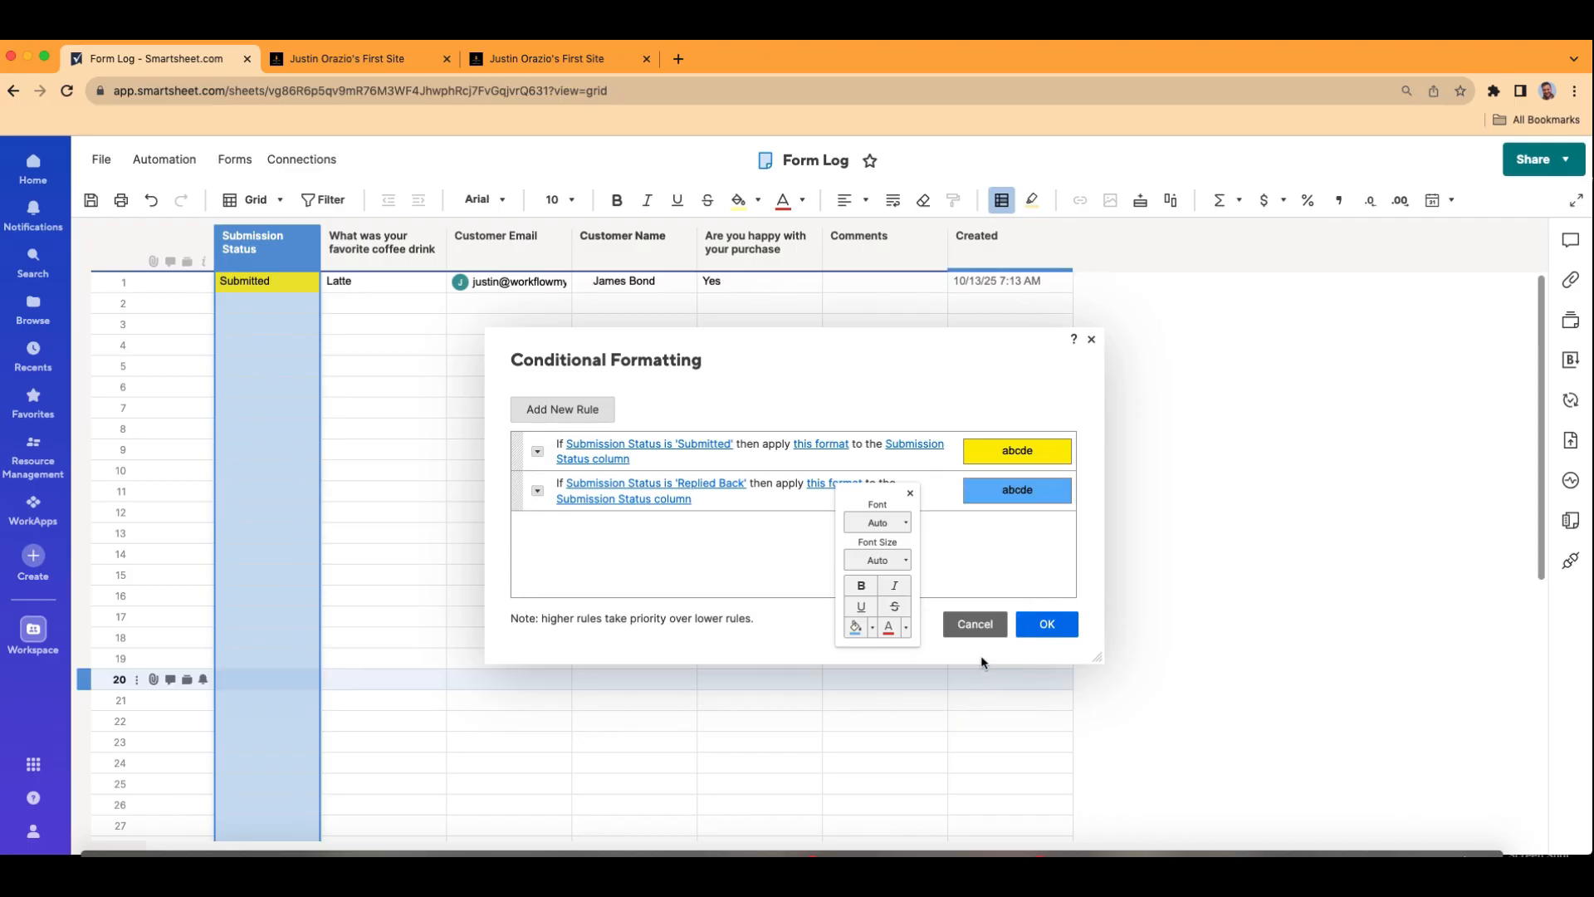
{"action": "left_click", "coordinate": [1046, 624]}
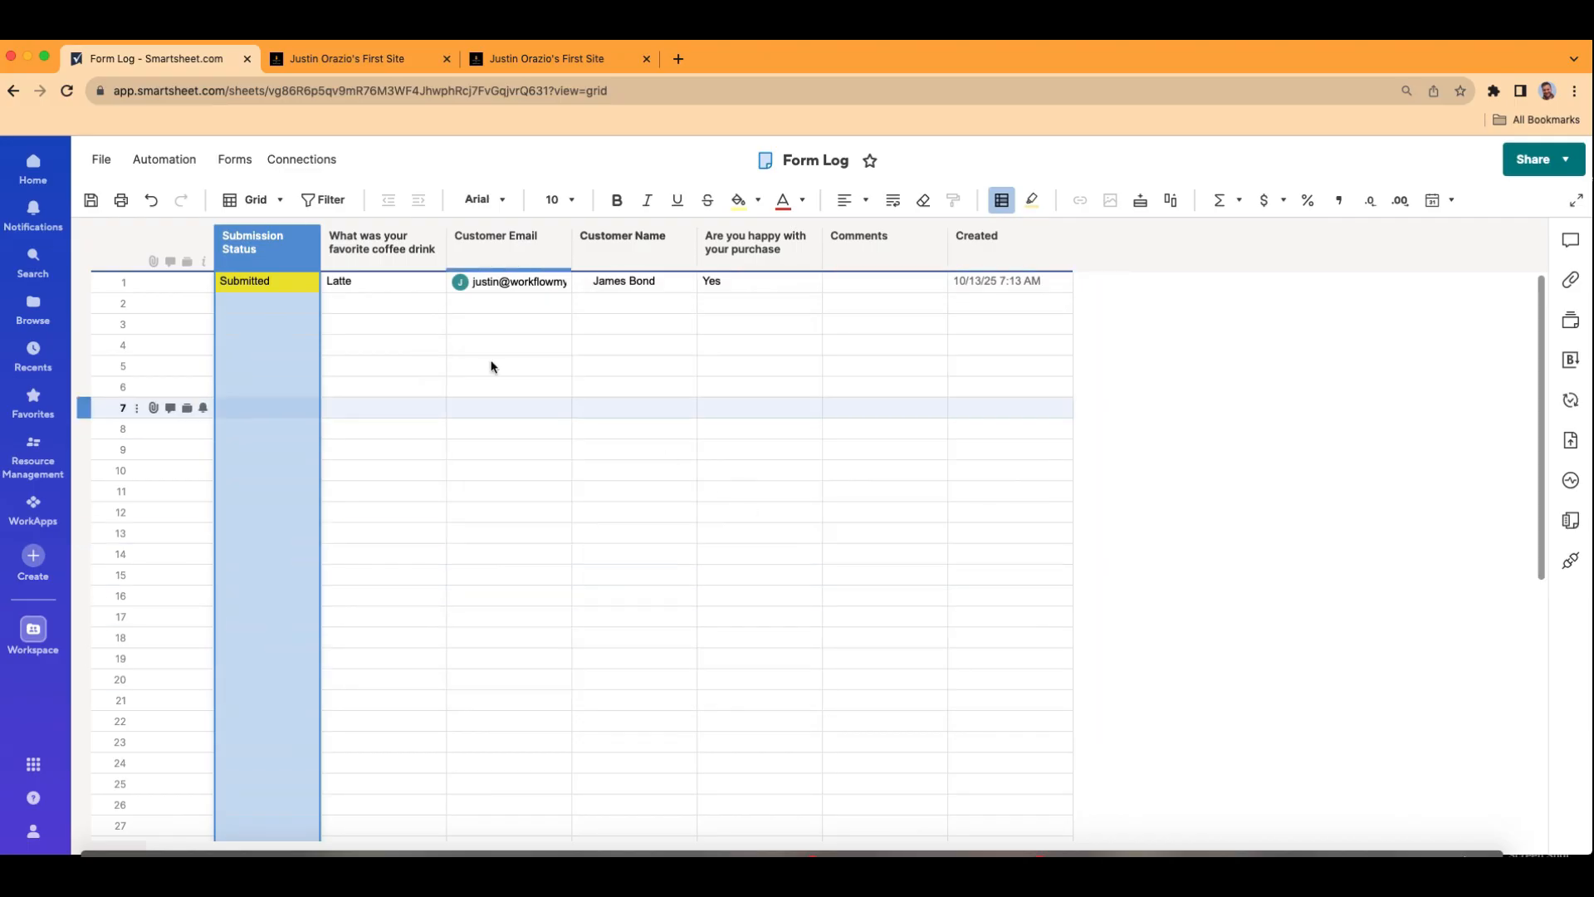
Clone the Replied Back conditional formatting rule and change the copy's condition to Submission Status is Complete.
{"action": "left_click", "coordinate": [1003, 200]}
{"action": "left_click", "coordinate": [537, 491]}
{"action": "left_click", "coordinate": [565, 546]}
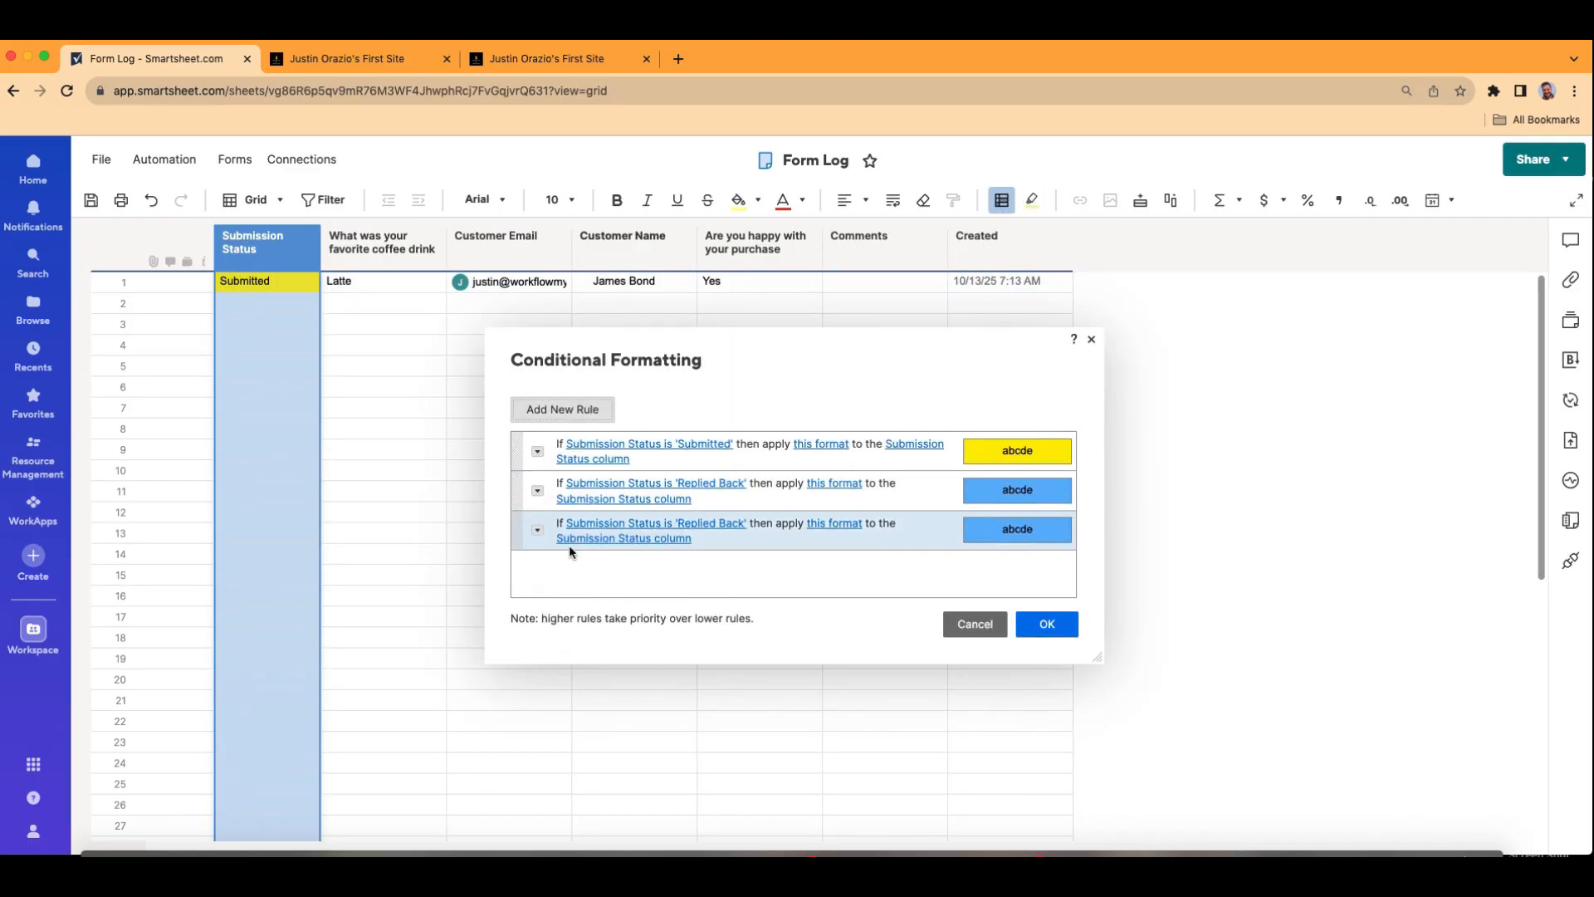
{"action": "left_click", "coordinate": [727, 530]}
{"action": "left_click", "coordinate": [770, 475]}
{"action": "left_click", "coordinate": [781, 435]}
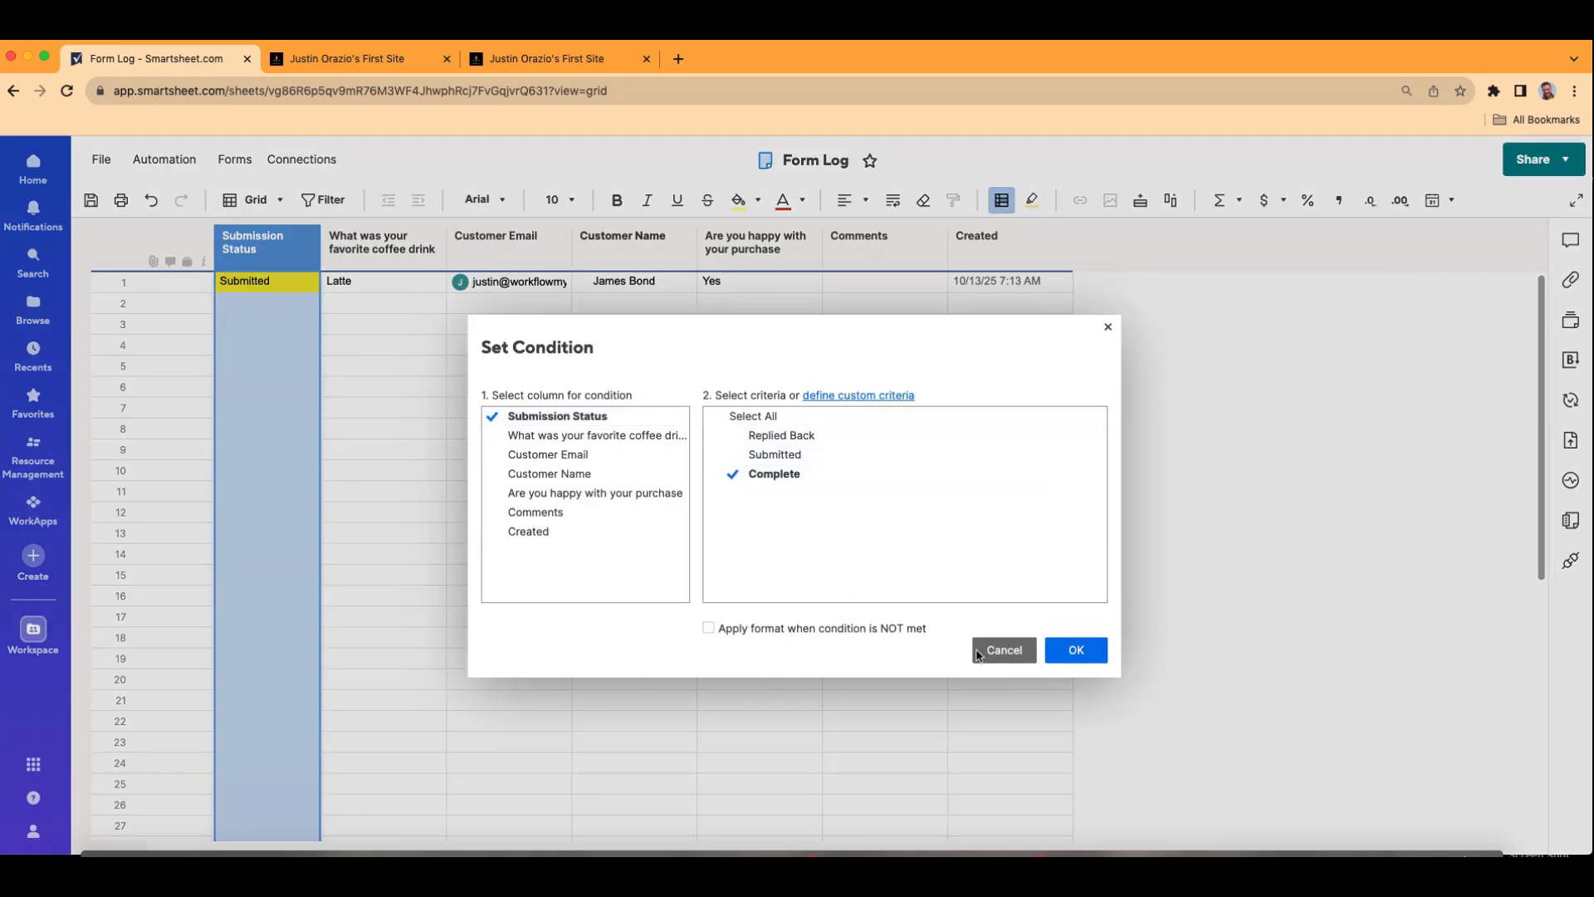
{"action": "left_click", "coordinate": [1076, 650]}
Set the Complete rule's format to a green background and apply the conditional formatting.
{"action": "left_click", "coordinate": [821, 524]}
{"action": "left_click", "coordinate": [865, 676]}
{"action": "left_click", "coordinate": [955, 721]}
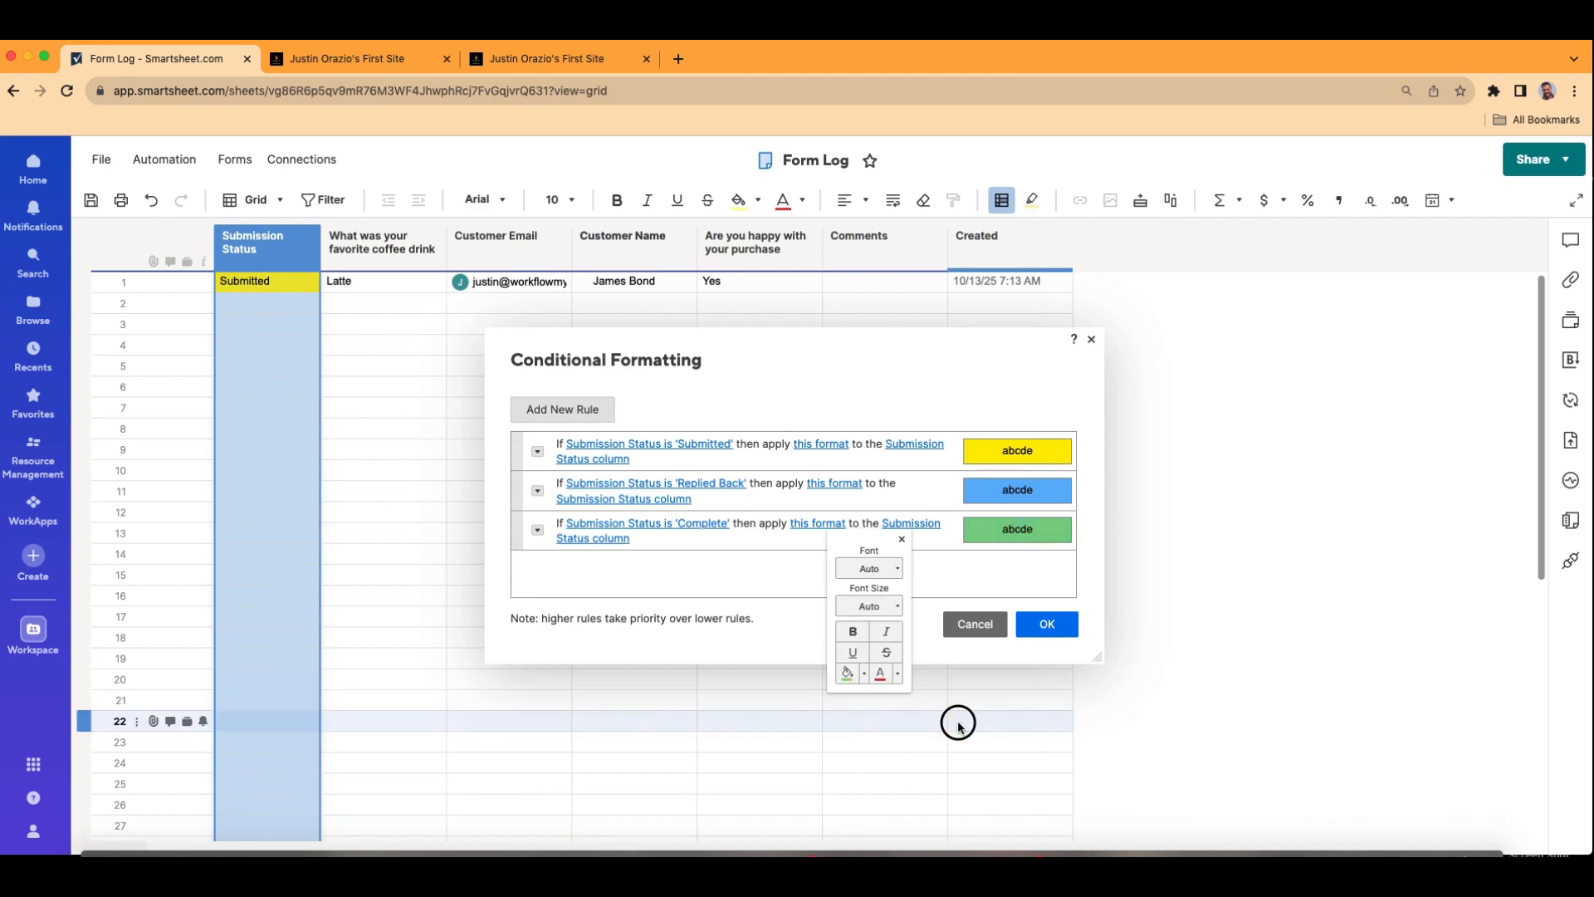
{"action": "left_click", "coordinate": [1045, 624]}
Change row 1's Submission Status to Replied Back and save the sheet.
{"action": "left_click", "coordinate": [309, 284]}
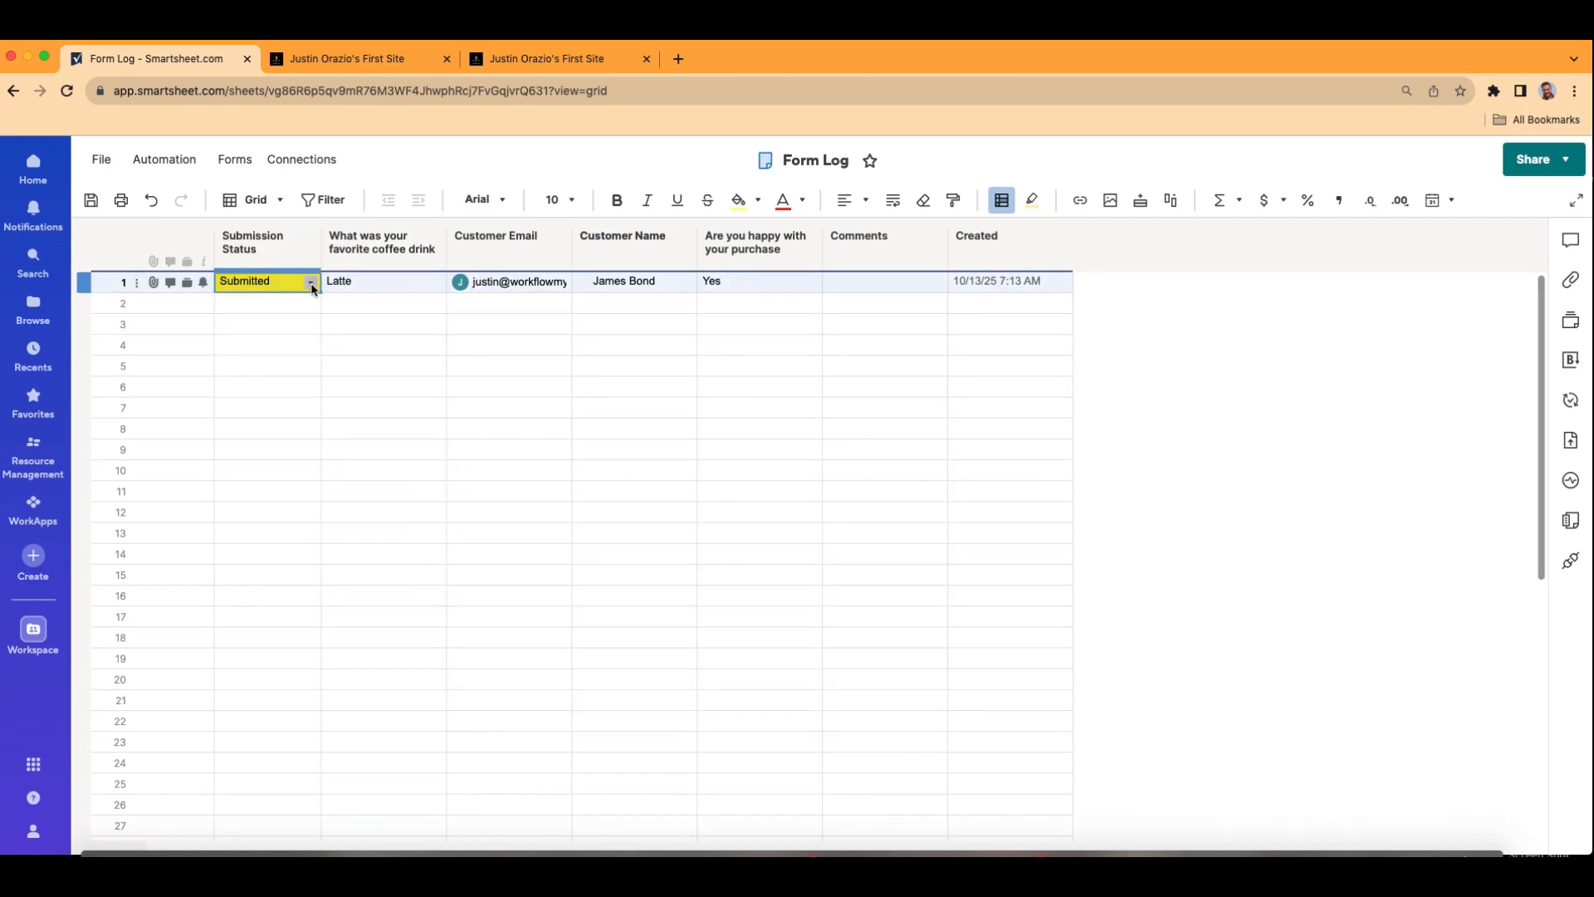
{"action": "left_click", "coordinate": [311, 284]}
{"action": "left_click", "coordinate": [296, 318]}
{"action": "left_click", "coordinate": [348, 324]}
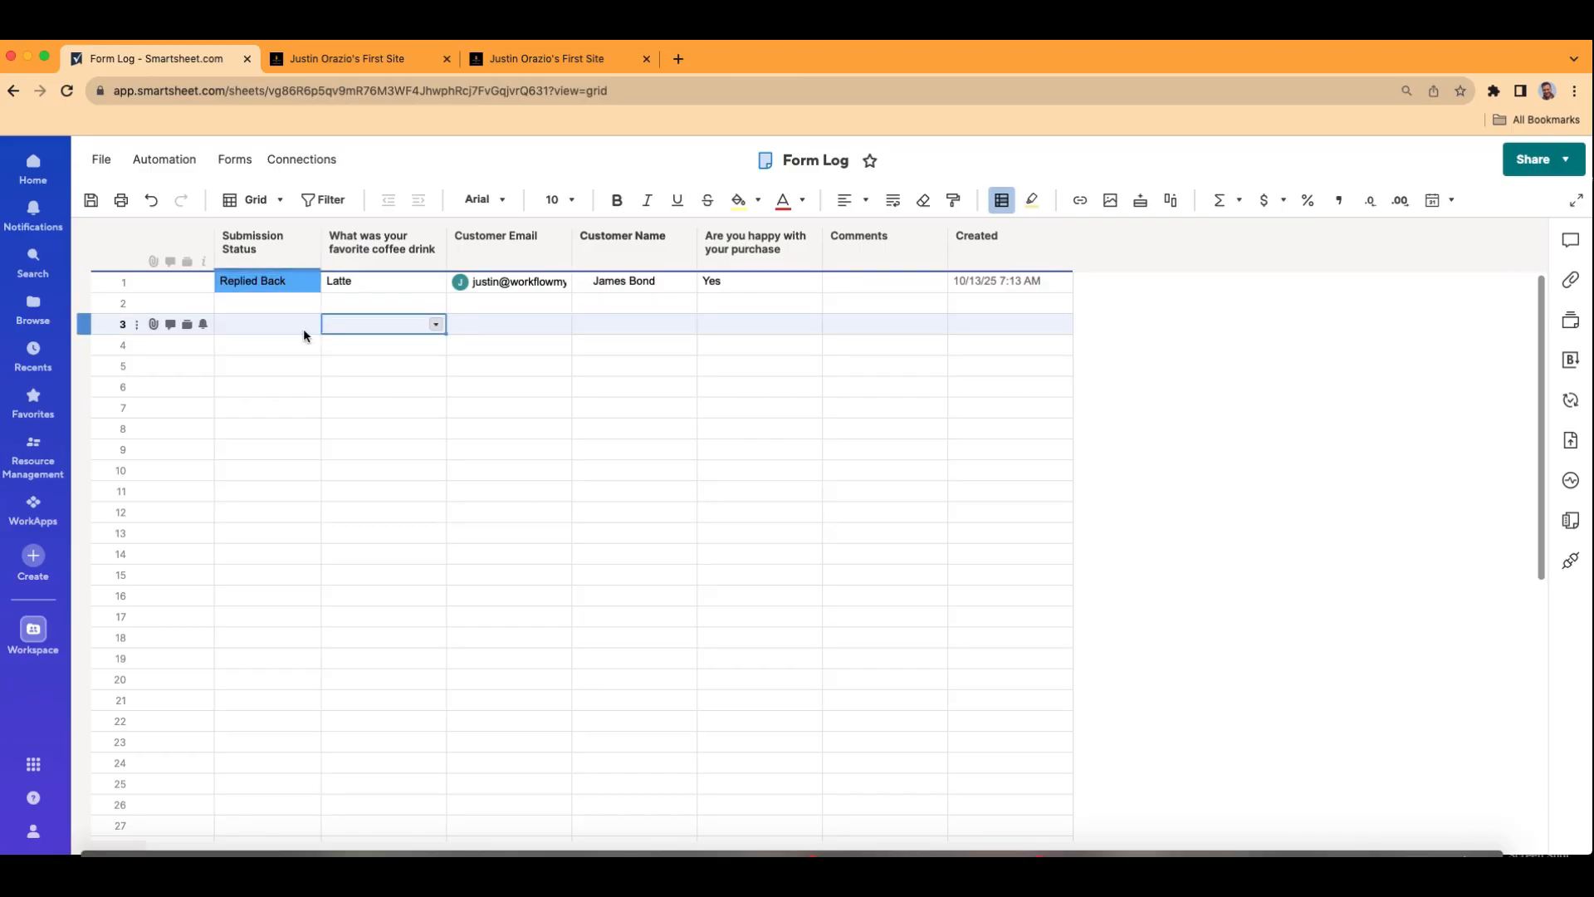
{"action": "left_click", "coordinate": [91, 199]}
Change row 1's Submission Status to Complete and save the sheet.
{"action": "left_click", "coordinate": [312, 284]}
{"action": "left_click", "coordinate": [285, 332]}
{"action": "left_click", "coordinate": [358, 378]}
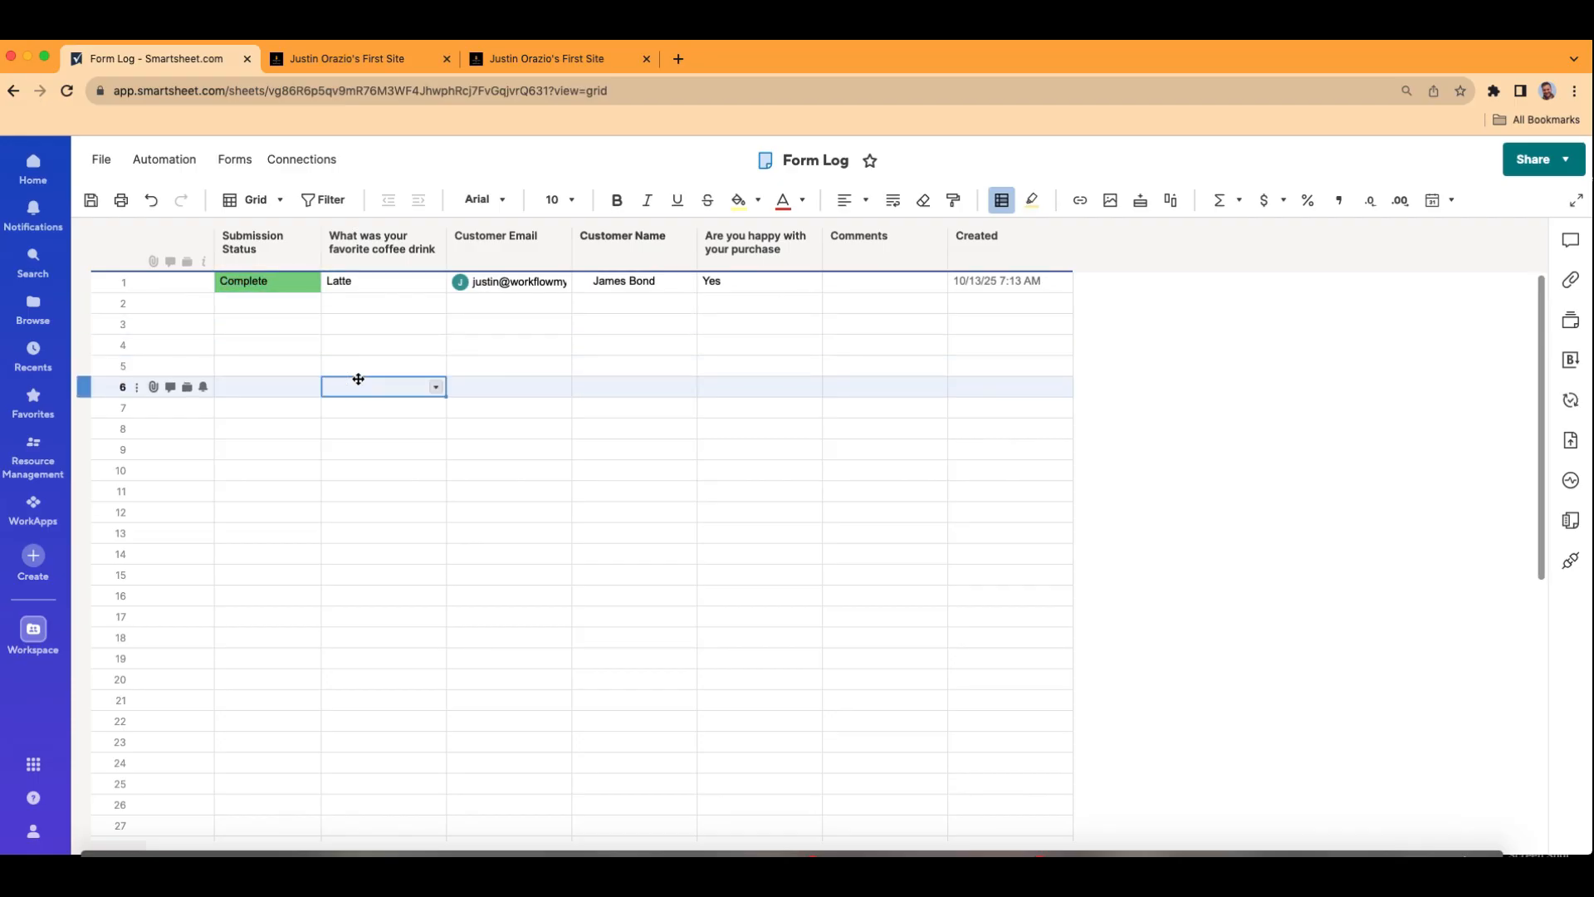
{"action": "left_click", "coordinate": [91, 199]}
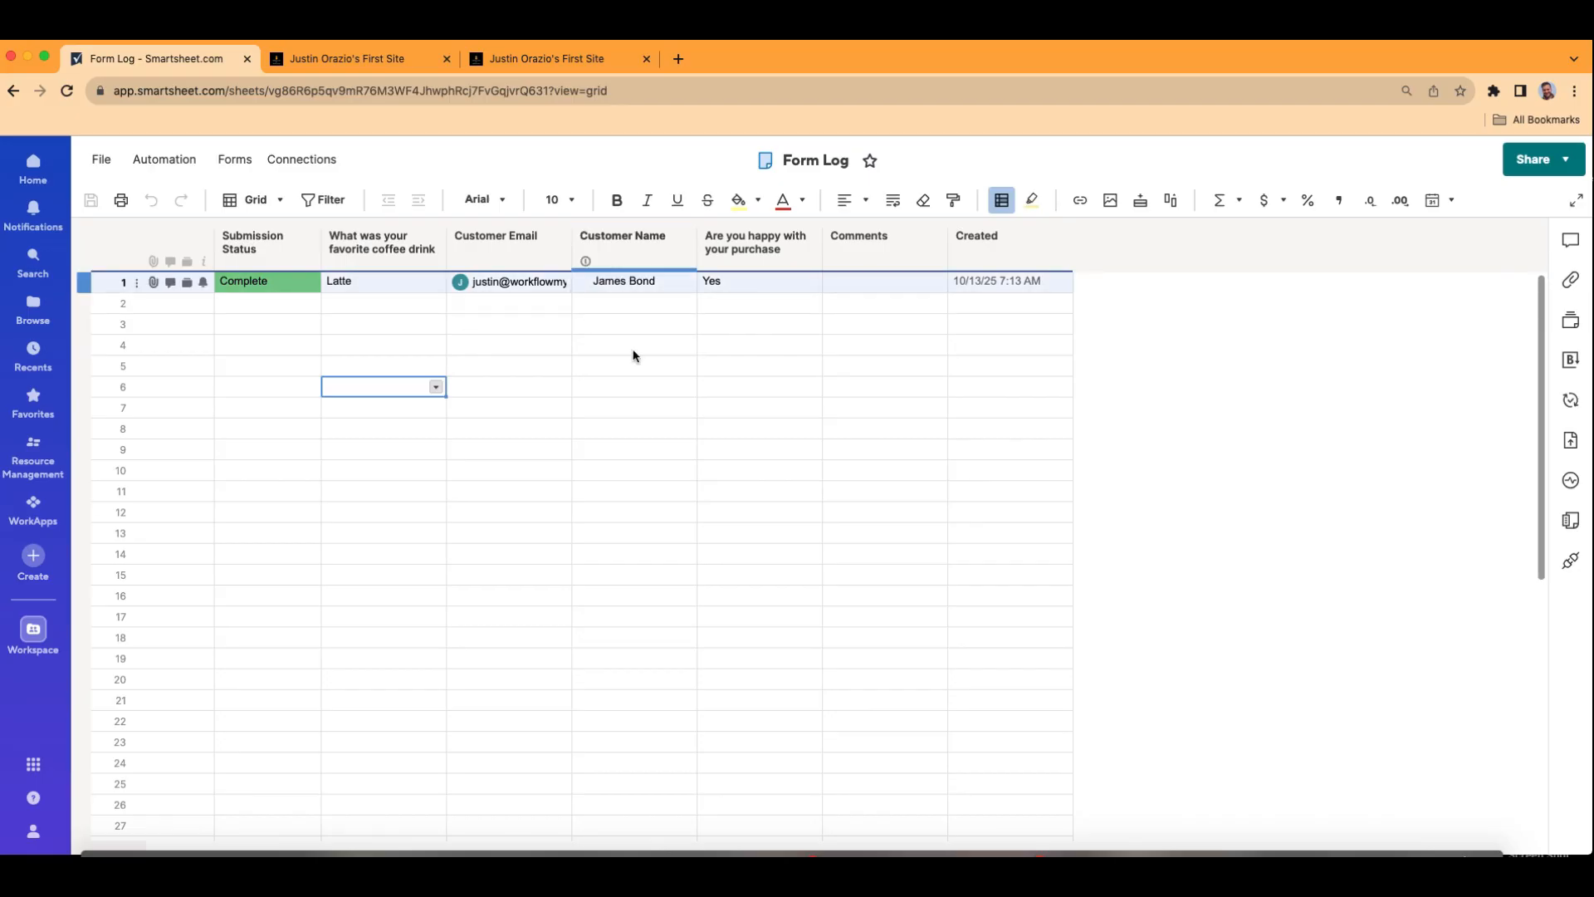
Search the web for "qr code monkey" in a new browser tab and open the QRCode Monkey site.
{"action": "left_click", "coordinate": [679, 58]}
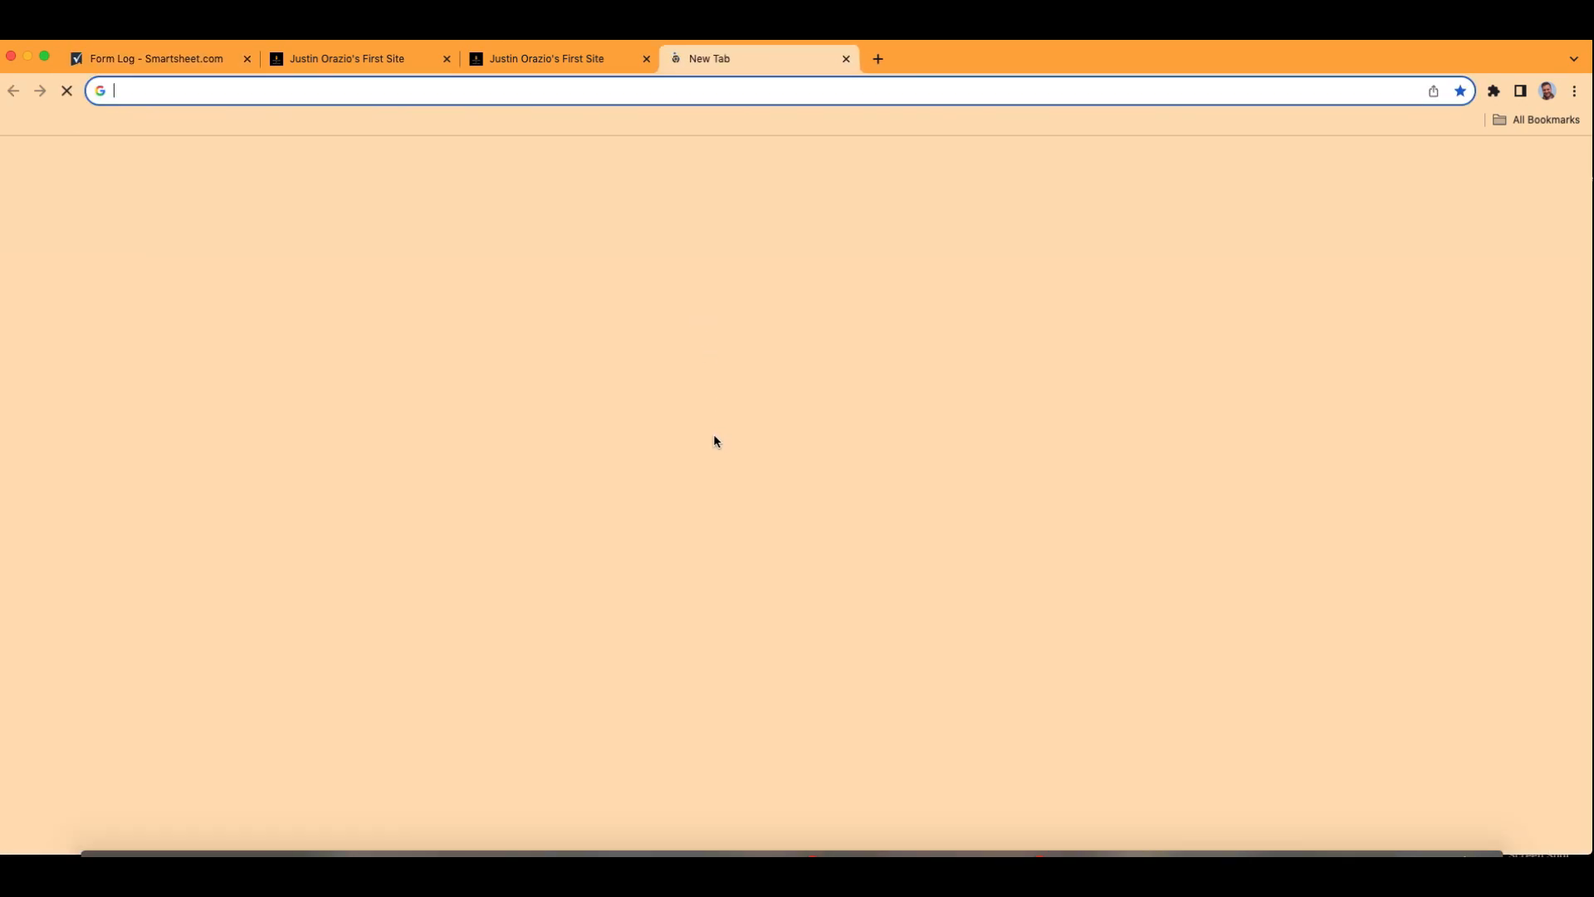
{"action": "type", "text": "qr code monkey"}
{"action": "key", "text": "Return"}
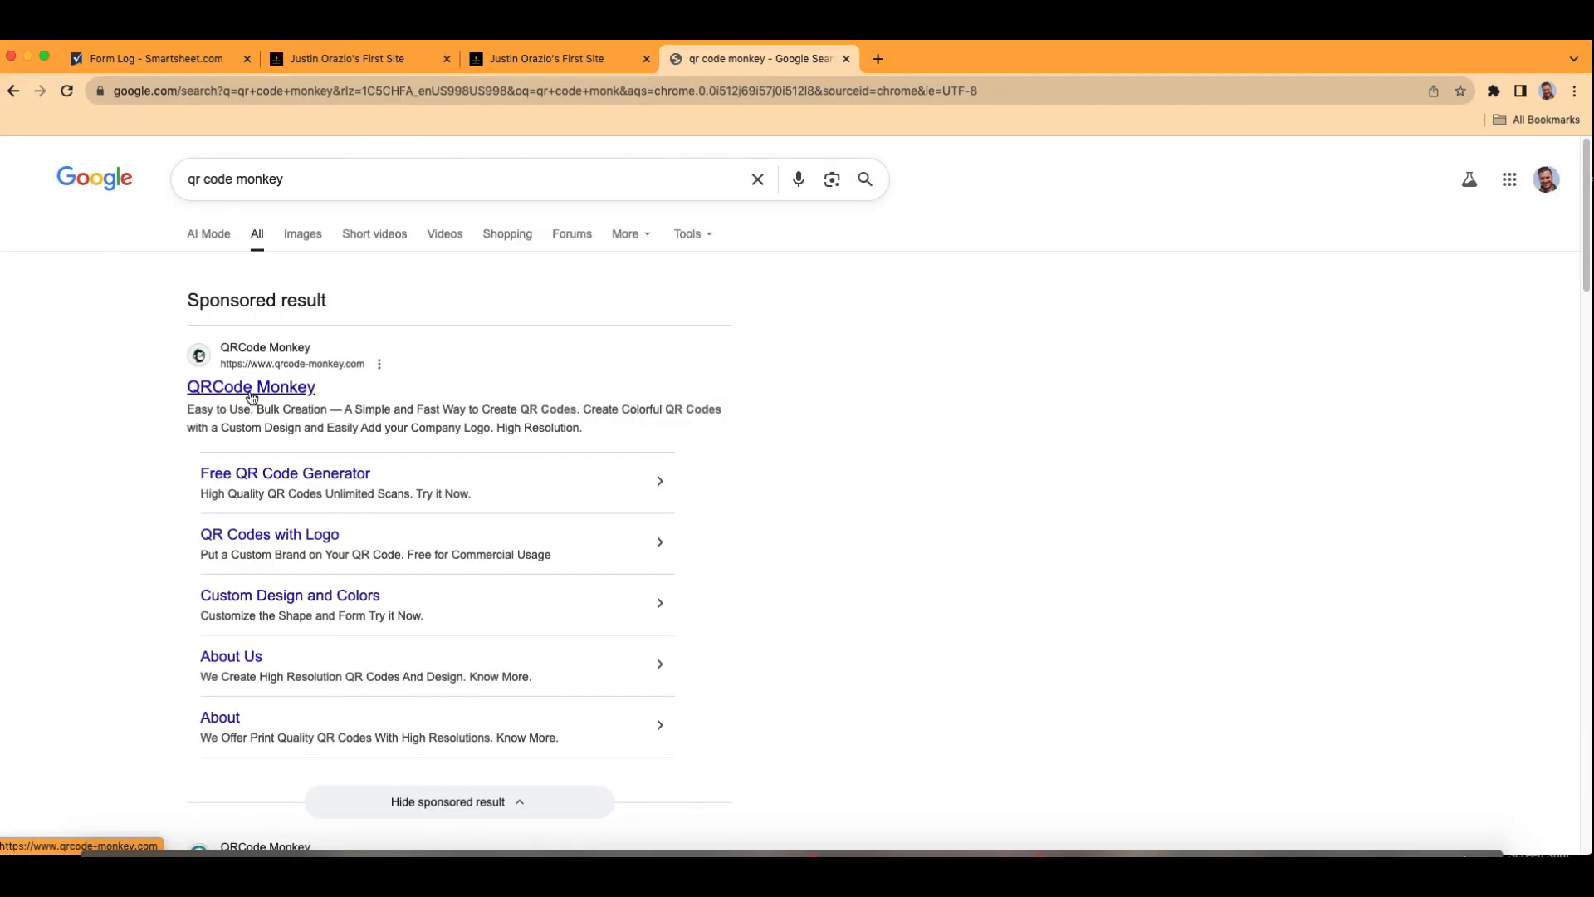
{"action": "left_click", "coordinate": [252, 387]}
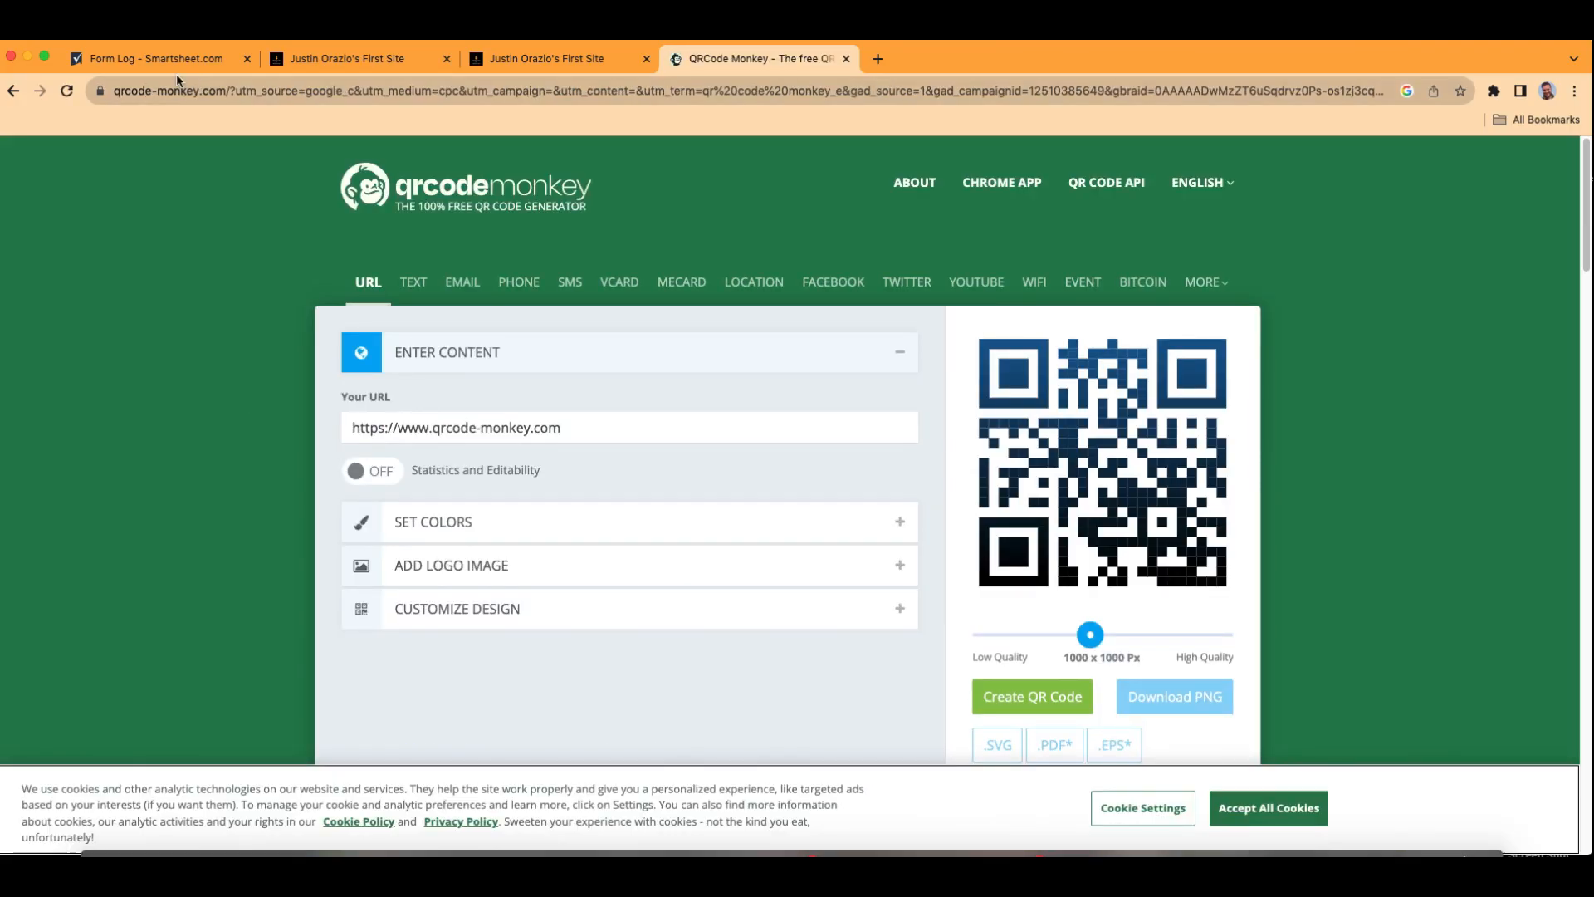
Return to the Form Log sheet in Smartsheet and copy the URL of the Survey For Awesome Coffee Shop form.
{"action": "left_click", "coordinate": [156, 58]}
{"action": "left_click", "coordinate": [235, 161]}
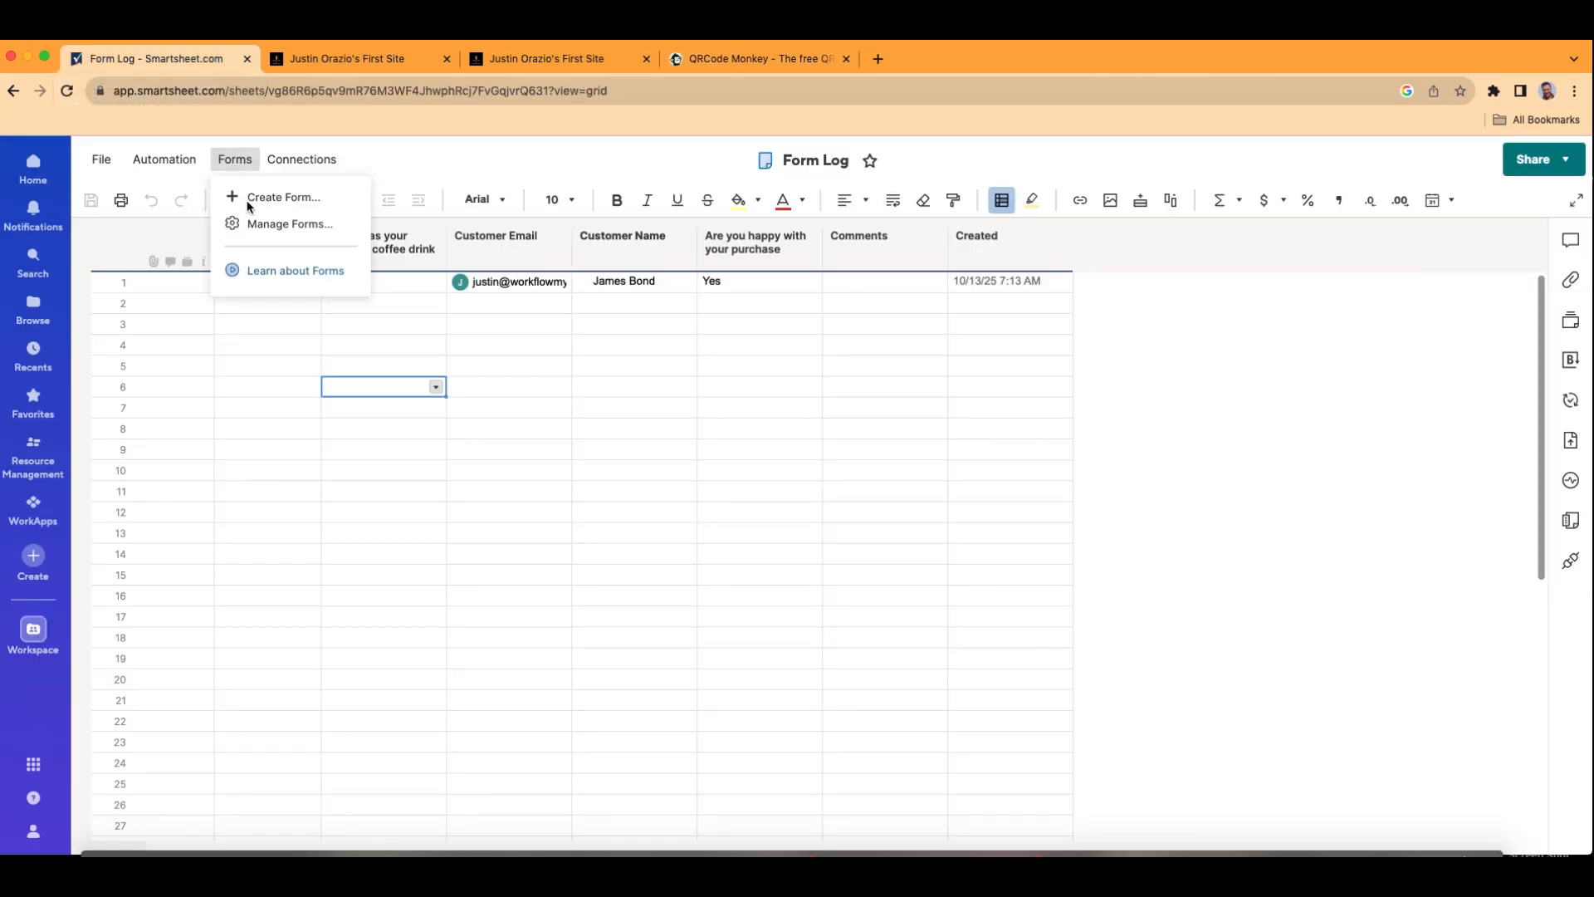
{"action": "left_click", "coordinate": [272, 227]}
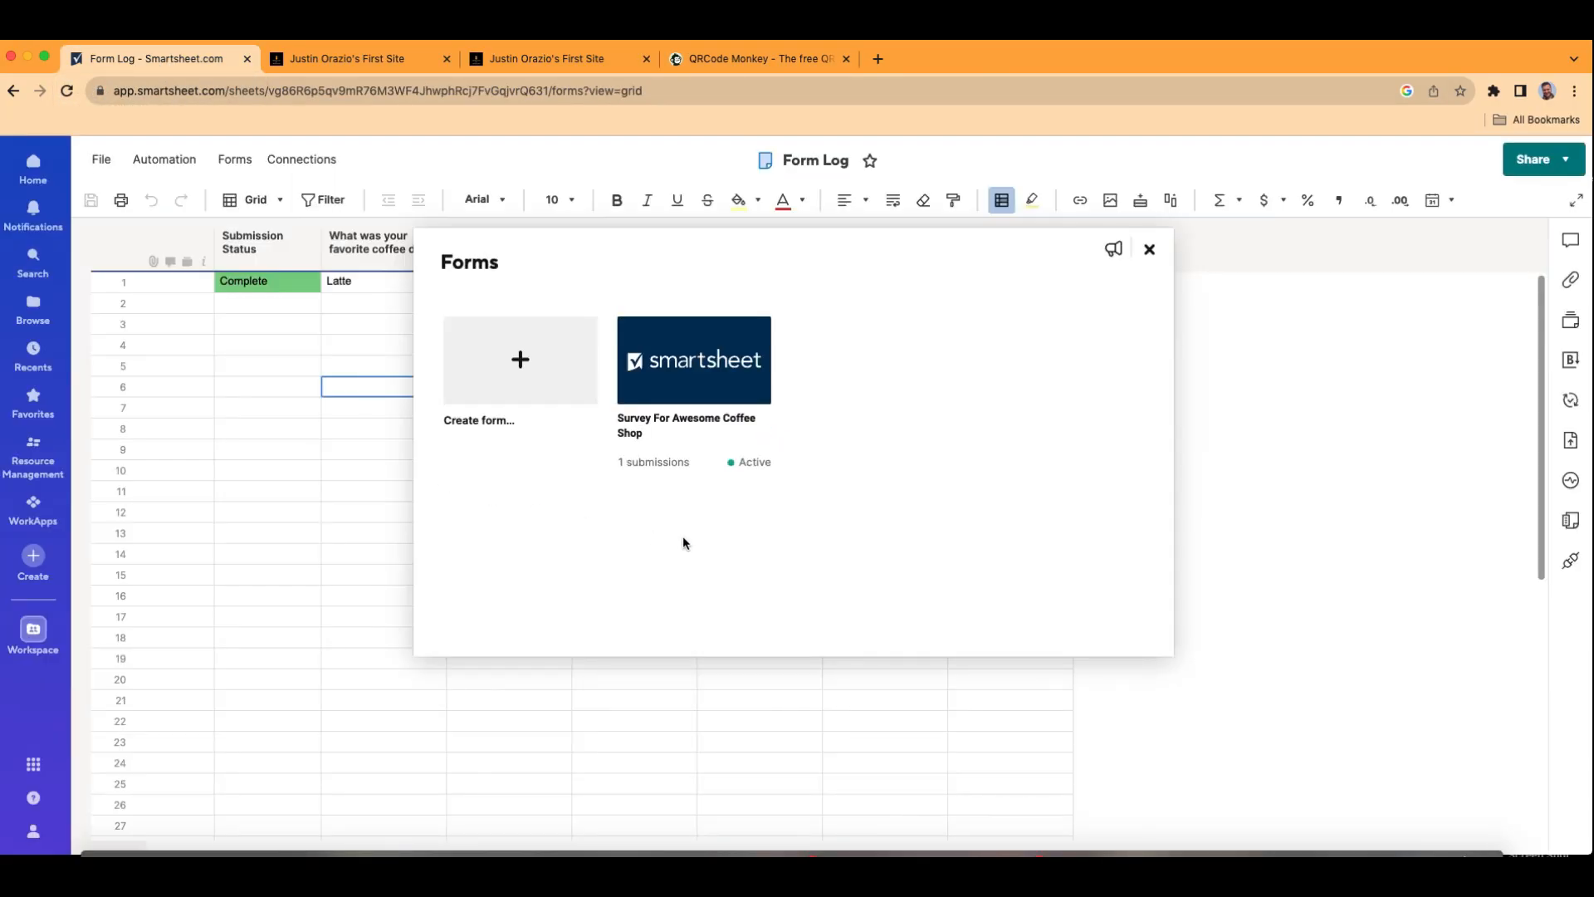
{"action": "mouse_move", "coordinate": [738, 467]}
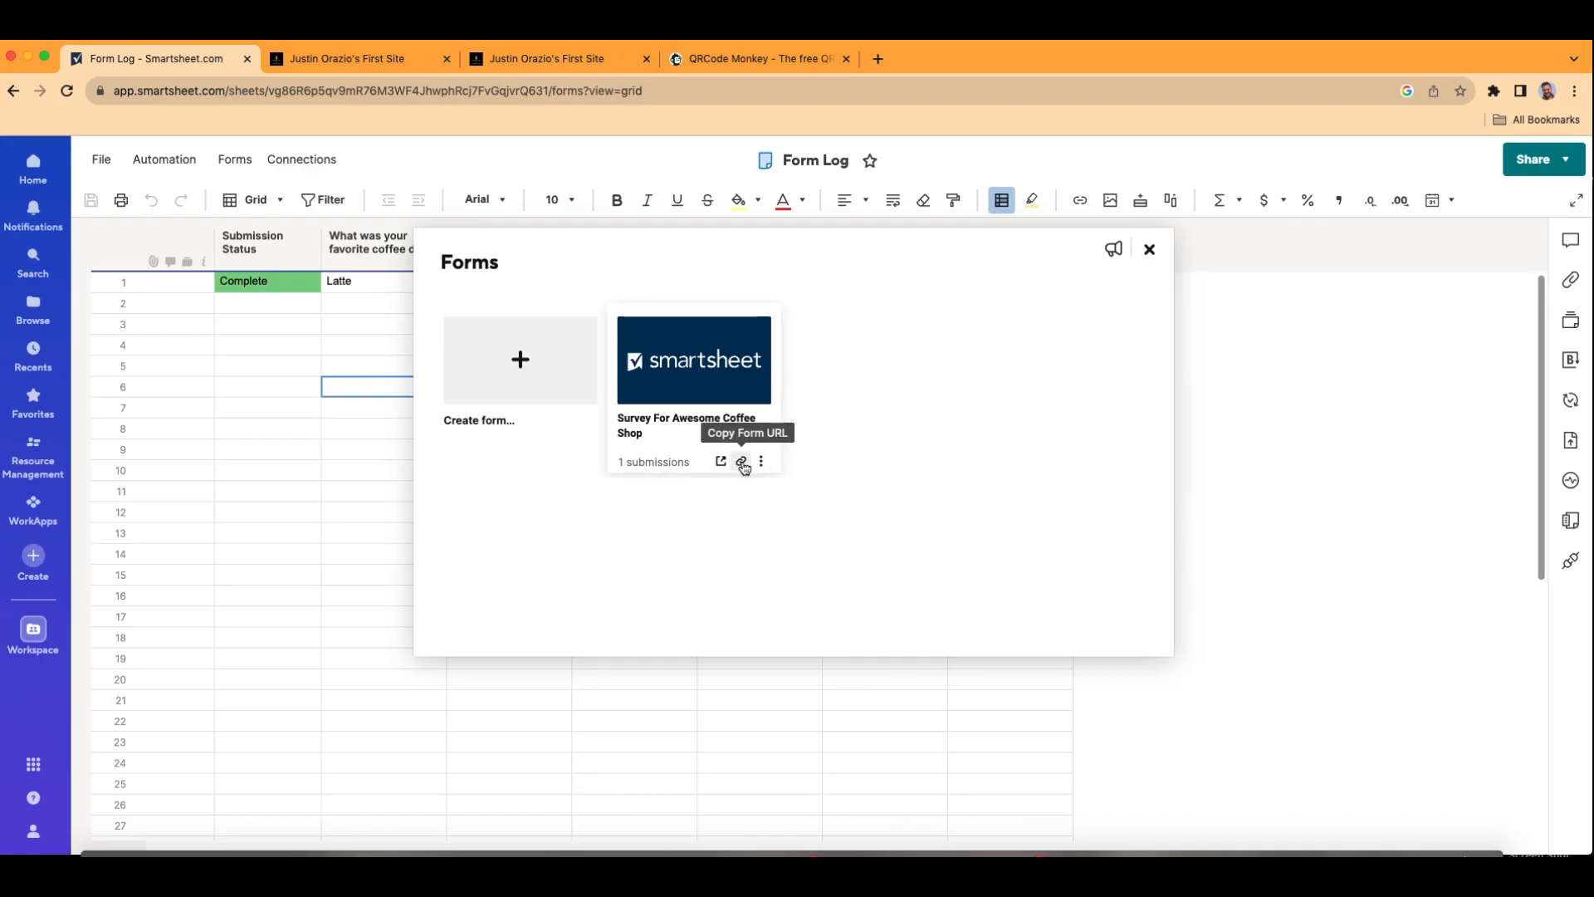
{"action": "left_click", "coordinate": [742, 464]}
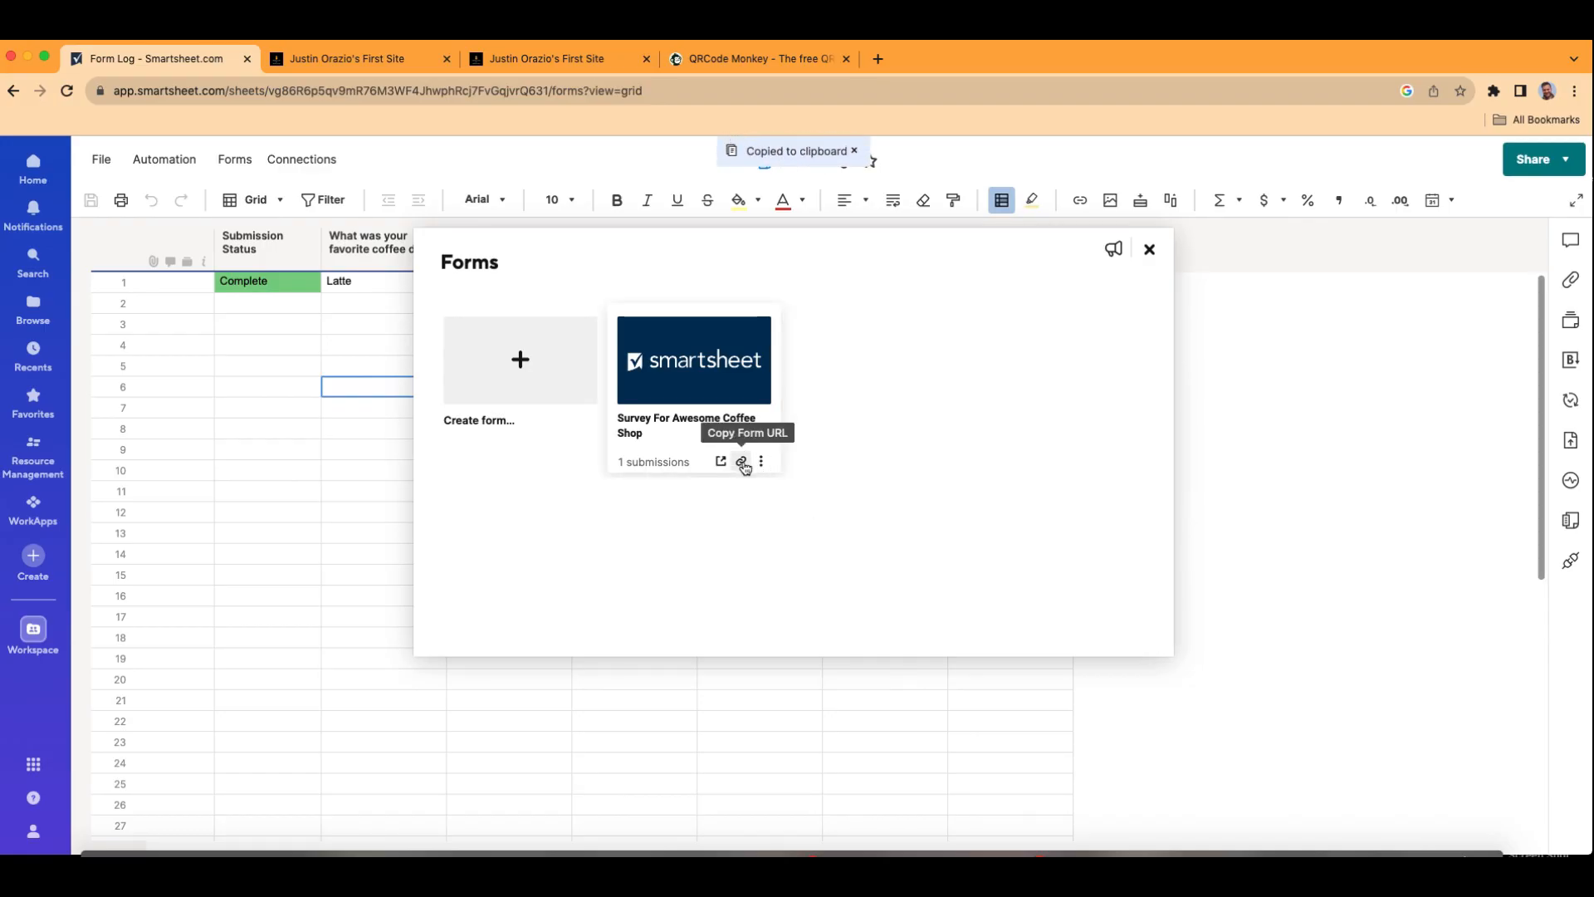
Switch to QRCode Monkey and replace the default URL content with the copied Smartsheet form URL.
{"action": "left_click", "coordinate": [778, 59]}
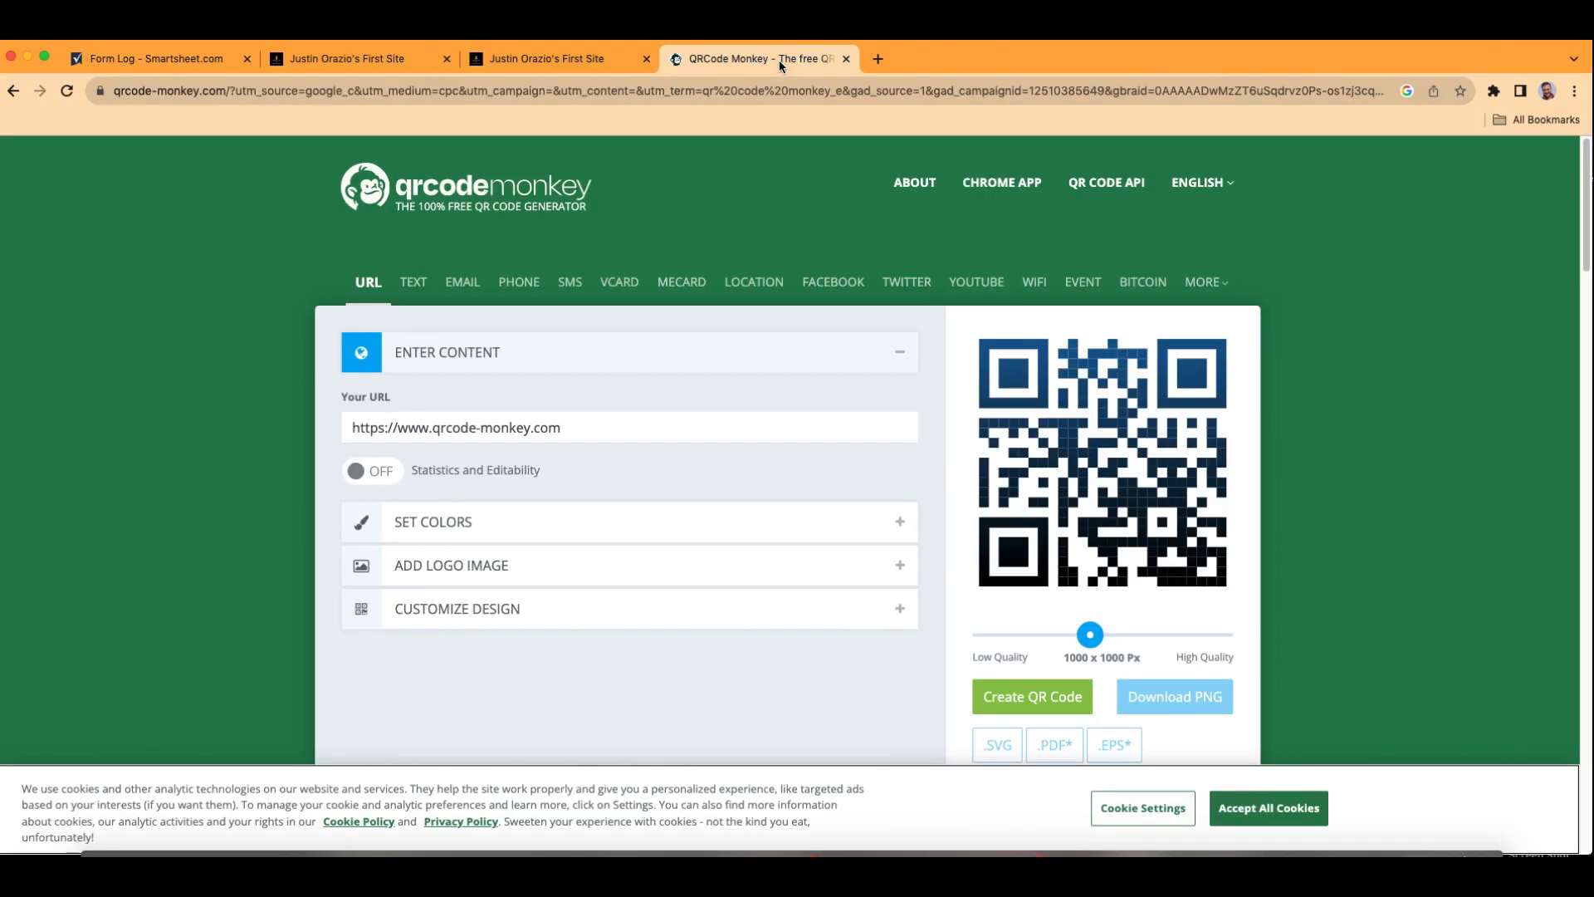
{"action": "left_click", "coordinate": [591, 430]}
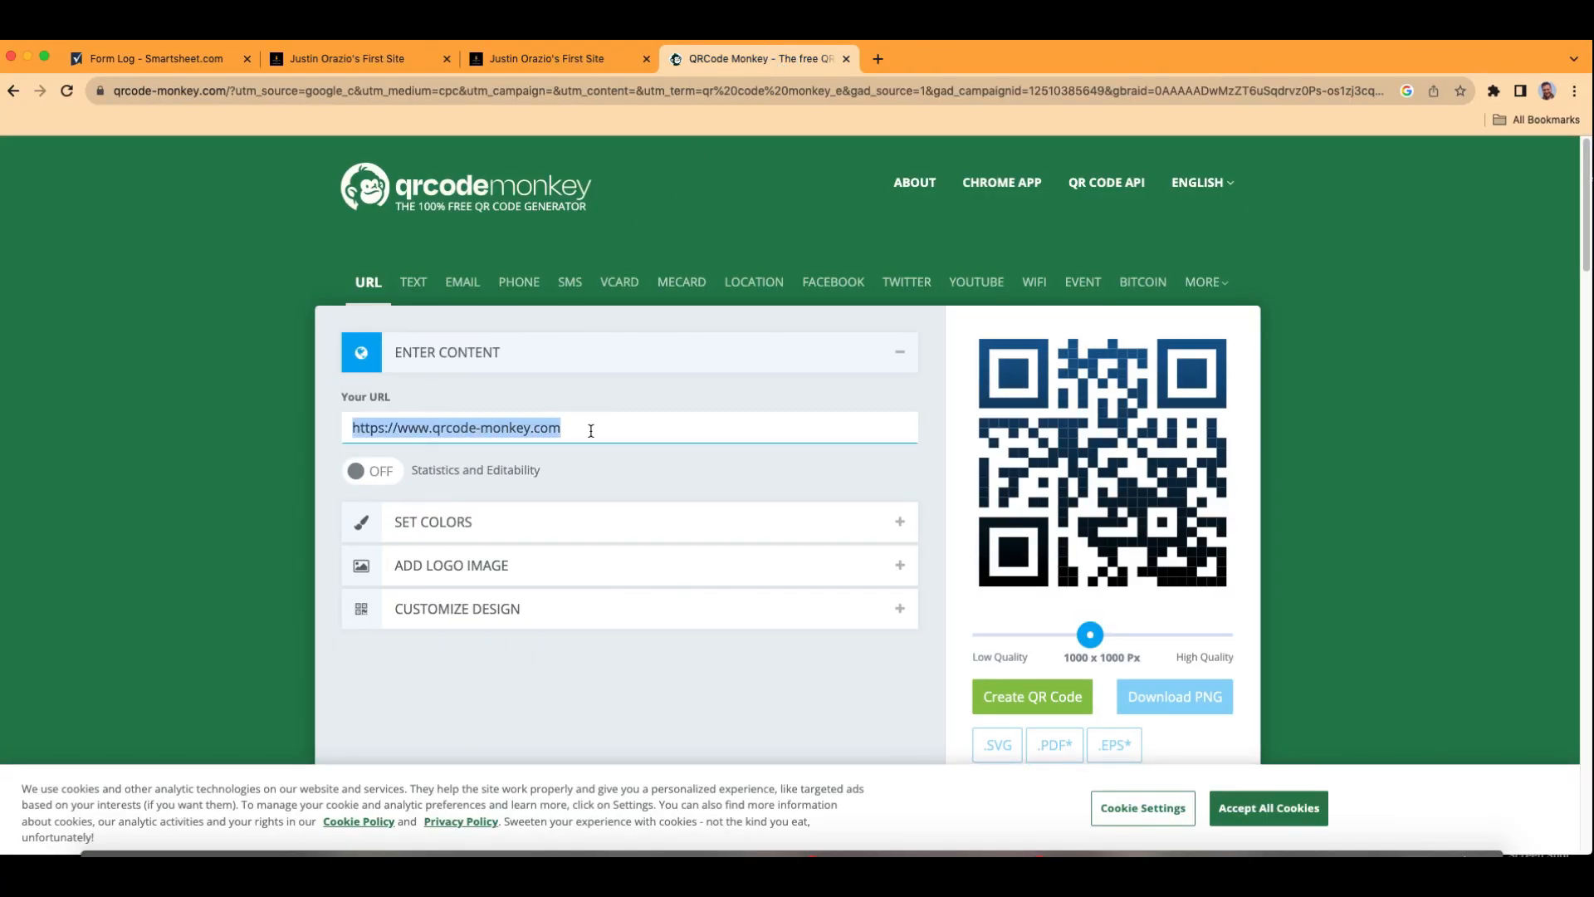
{"action": "key", "text": "BackSpace"}
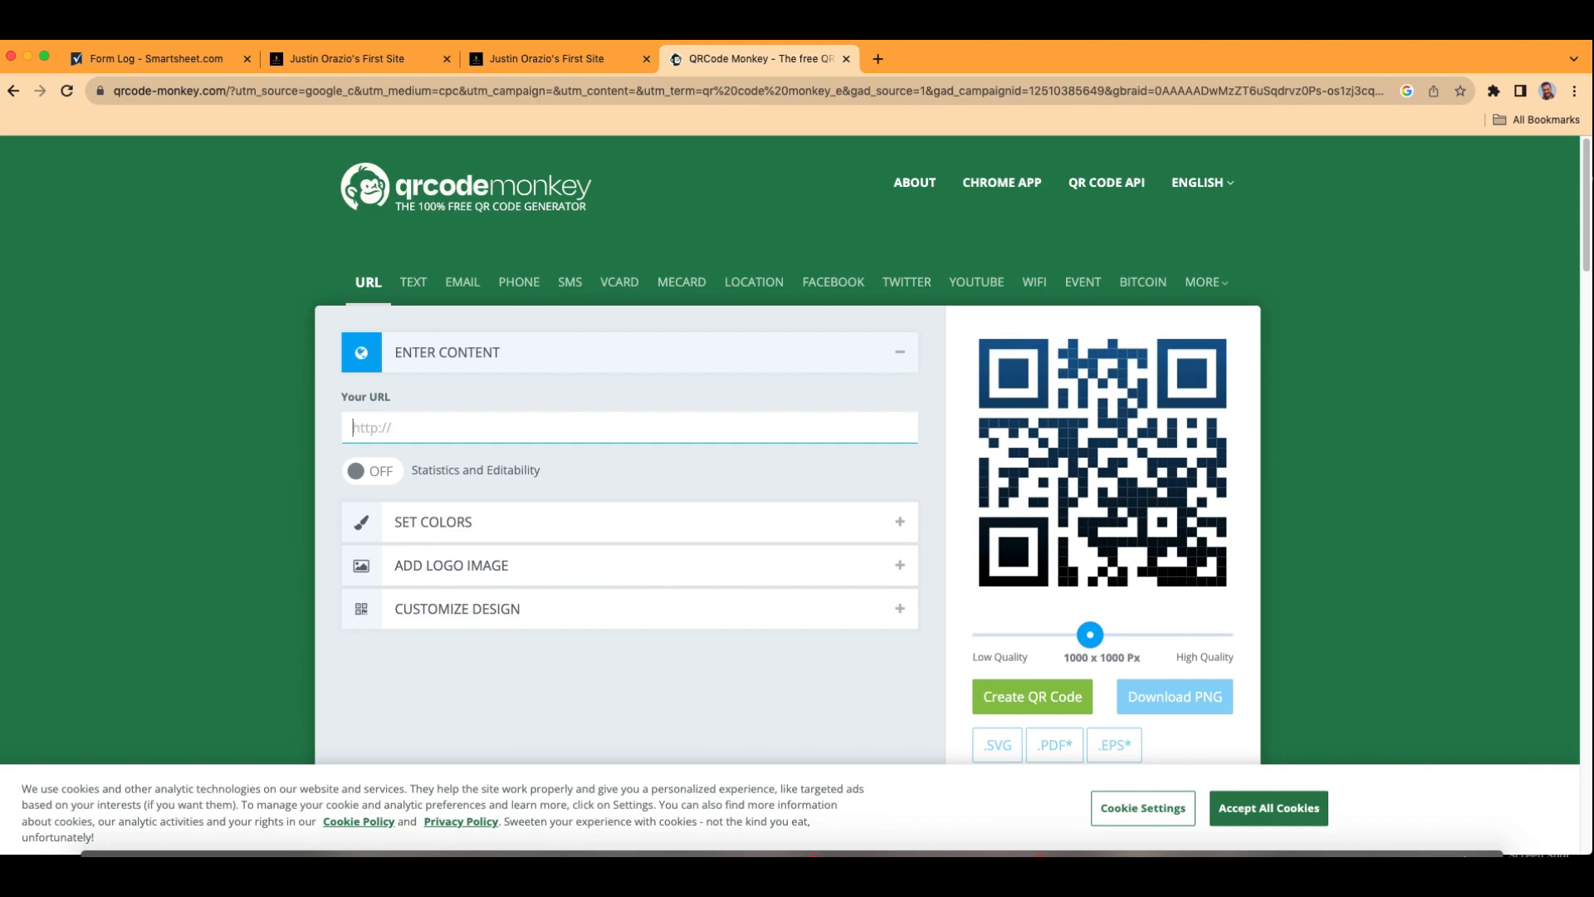
{"action": "key", "text": "super+v"}
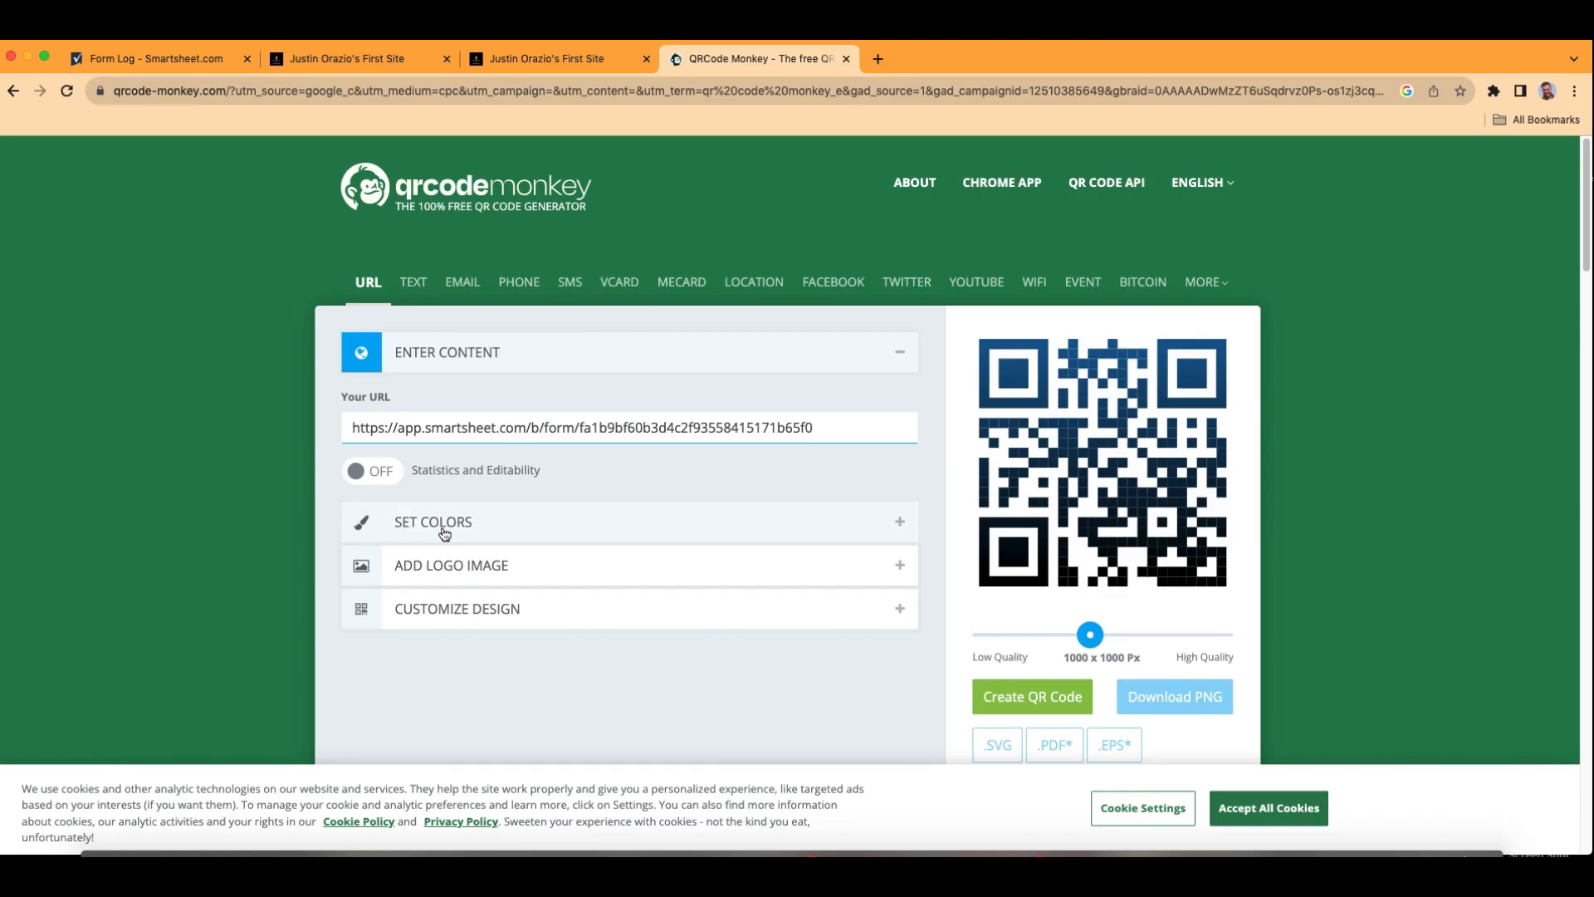
Review the QR code's color, logo image and design customization options, then return to its URL content.
{"action": "scroll", "coordinate": [441, 536], "scroll_direction": "down", "scroll_amount": 1}
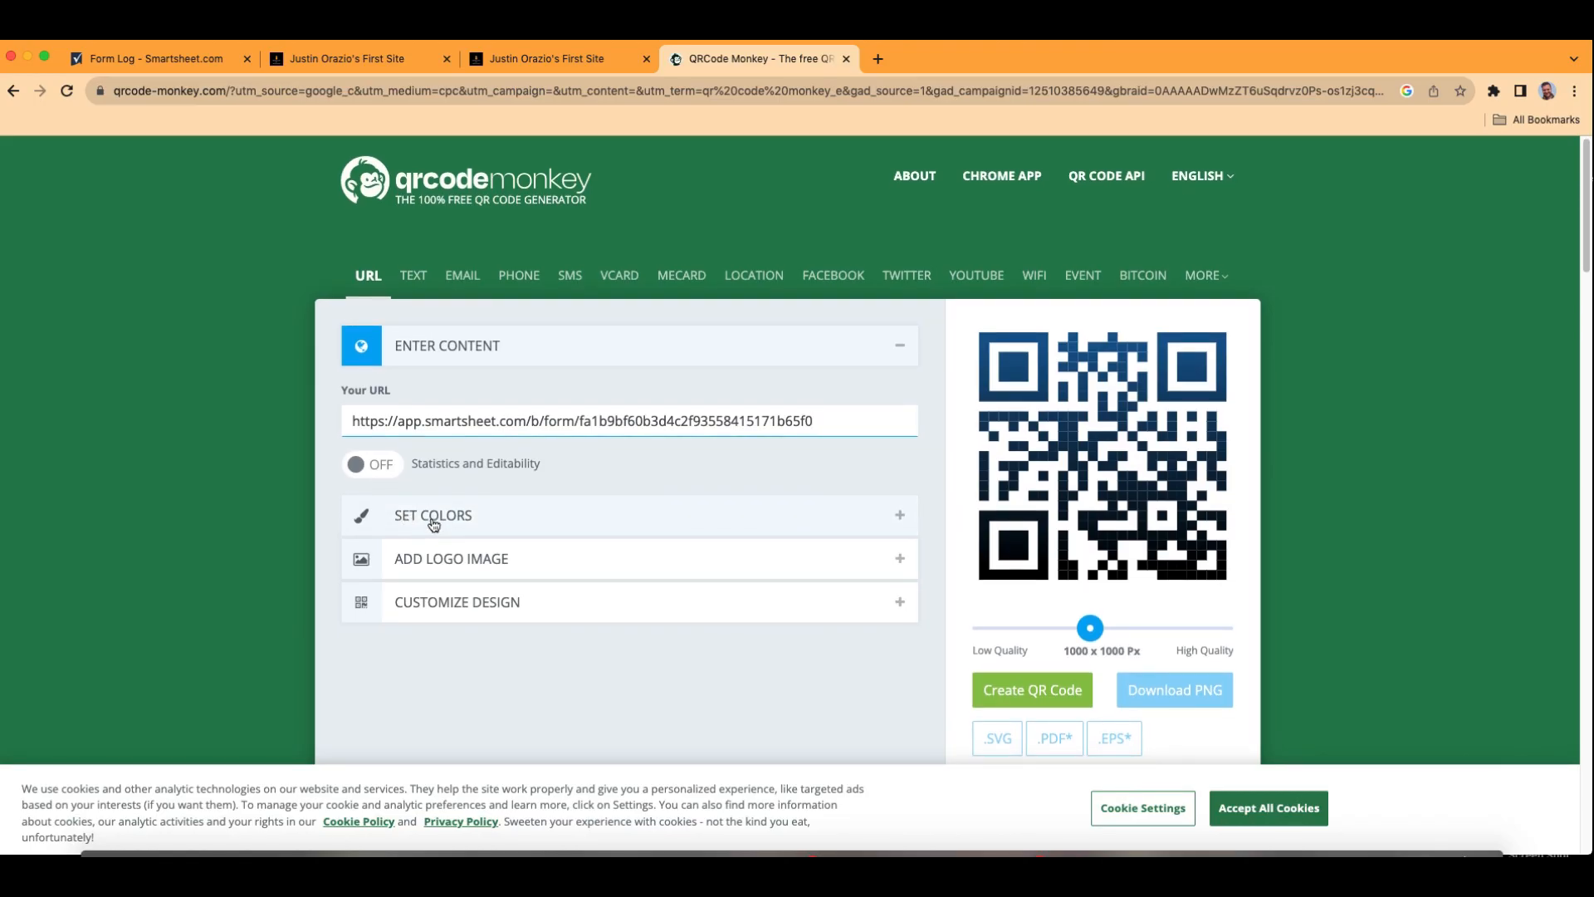
{"action": "left_click", "coordinate": [489, 523]}
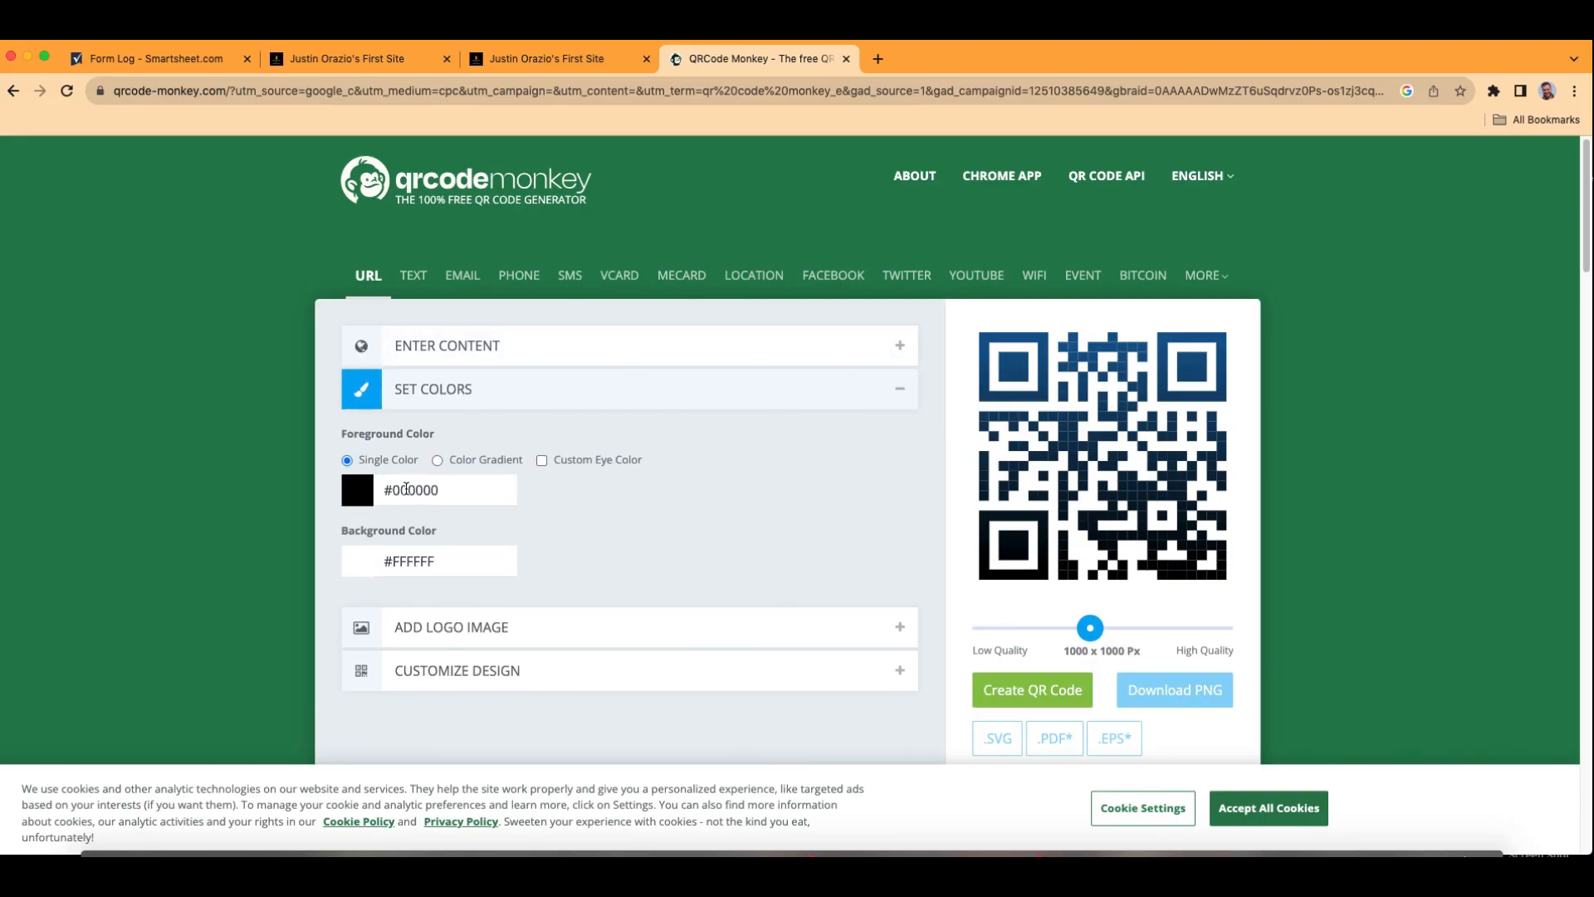
{"action": "left_click", "coordinate": [470, 627]}
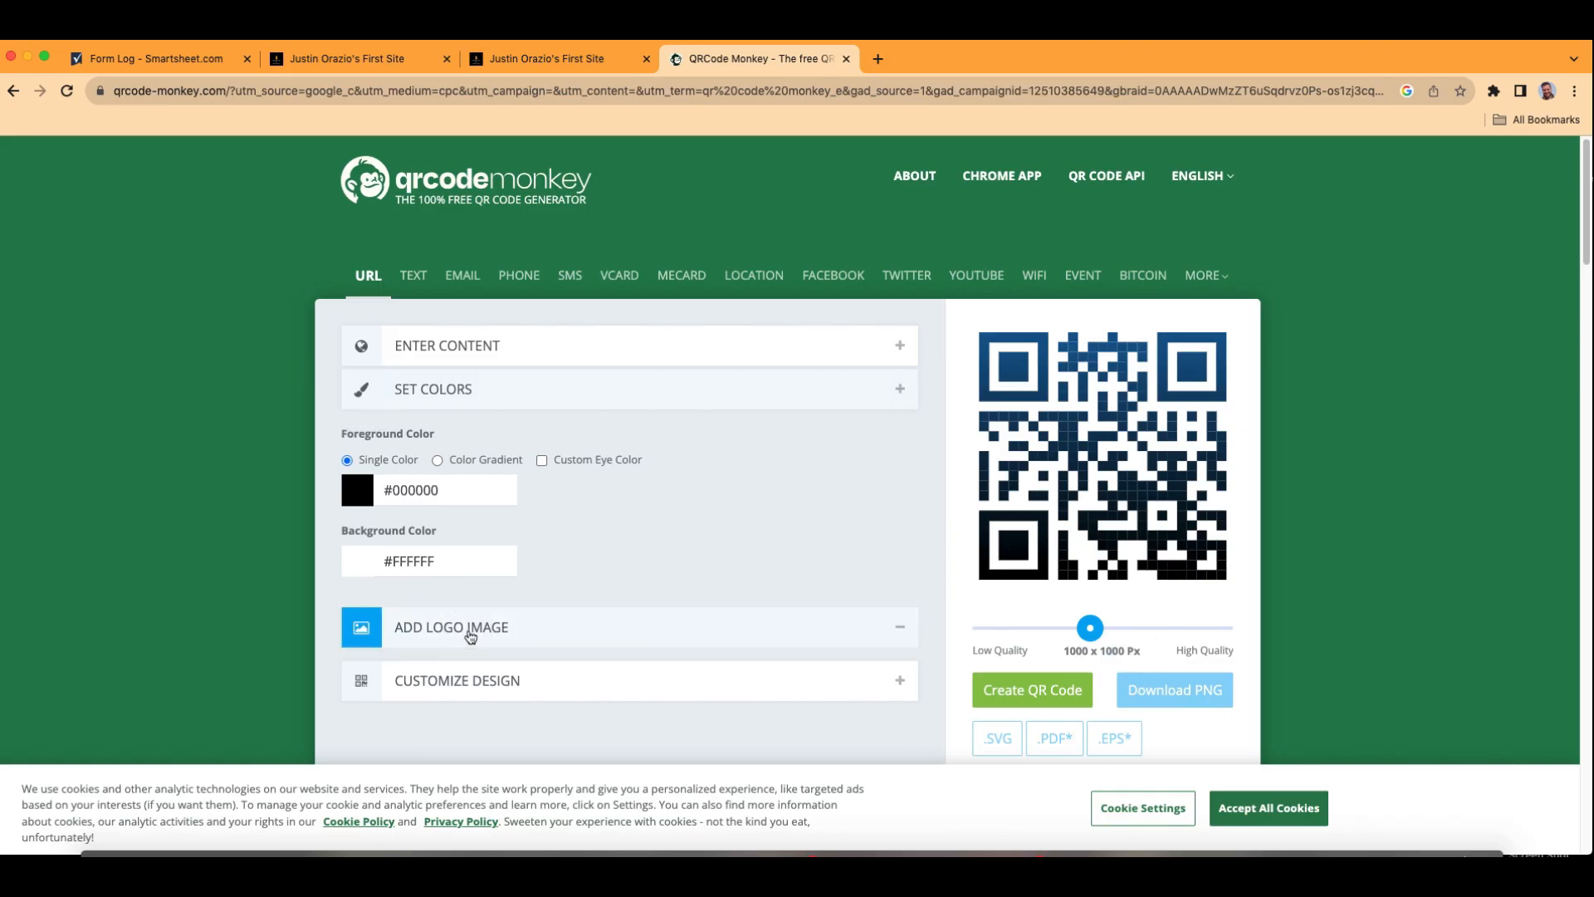
{"action": "scroll", "coordinate": [598, 560], "scroll_direction": "down", "scroll_amount": 3}
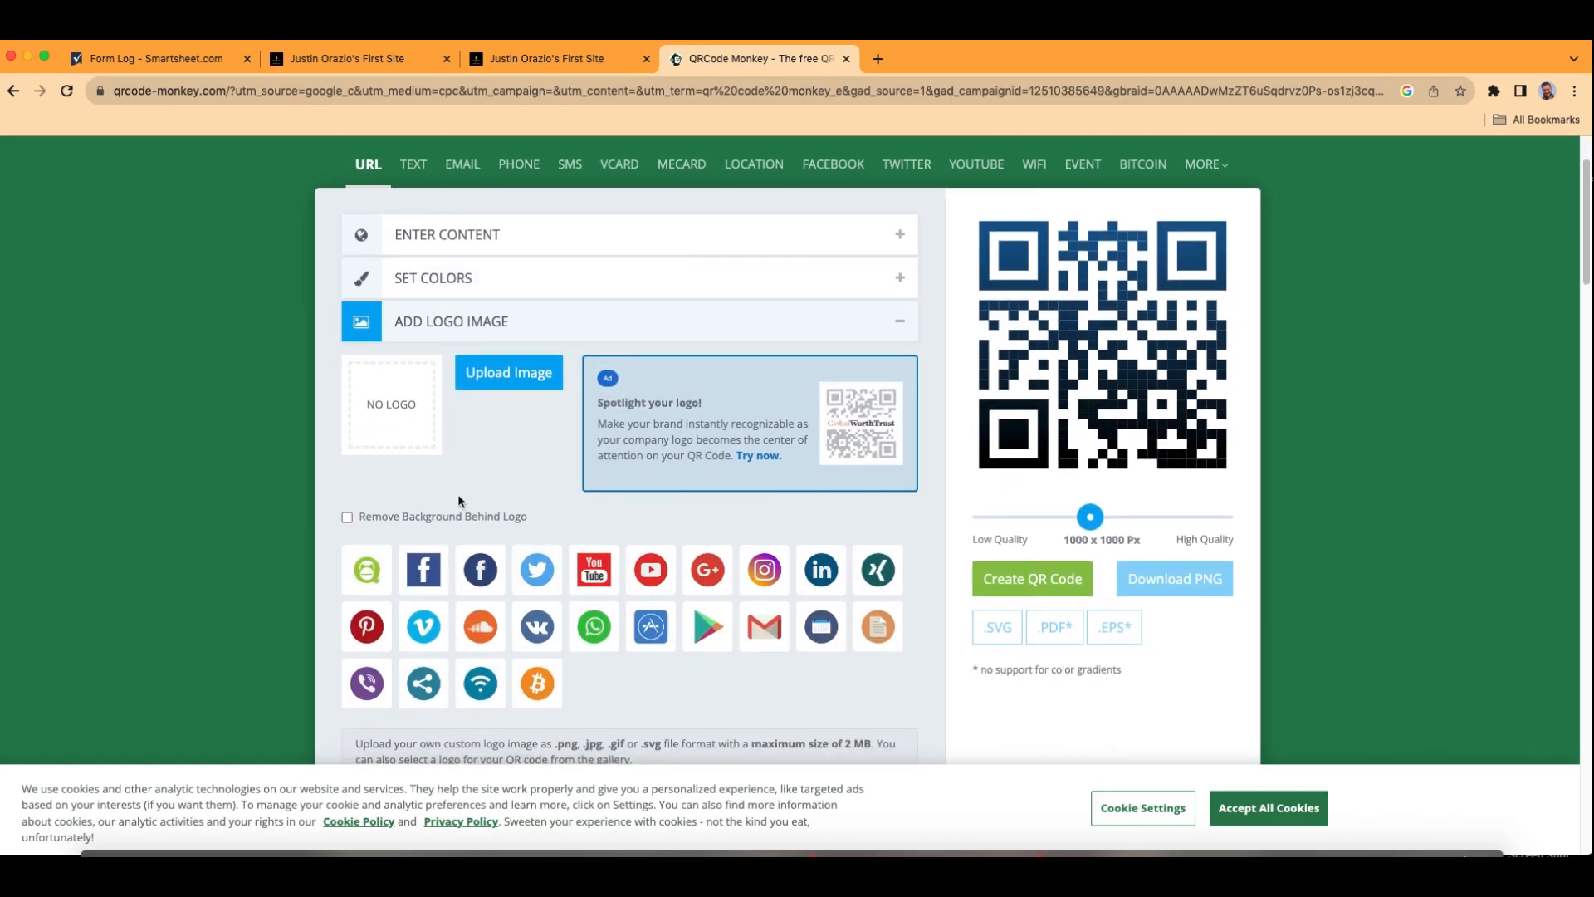
{"action": "left_click", "coordinate": [448, 315]}
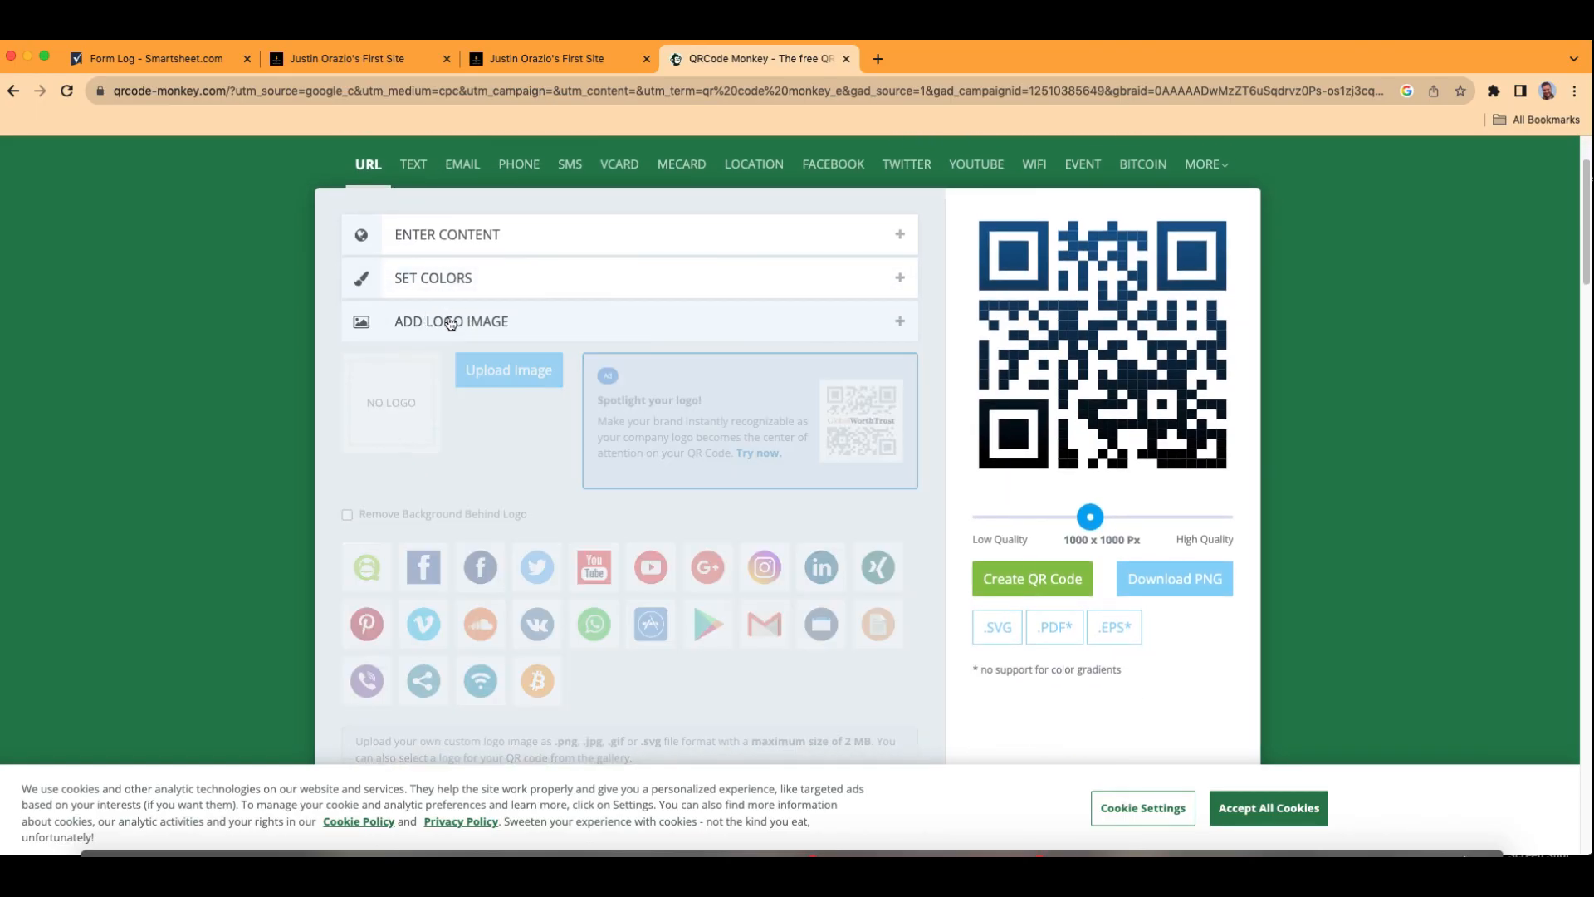
{"action": "left_click", "coordinate": [448, 371]}
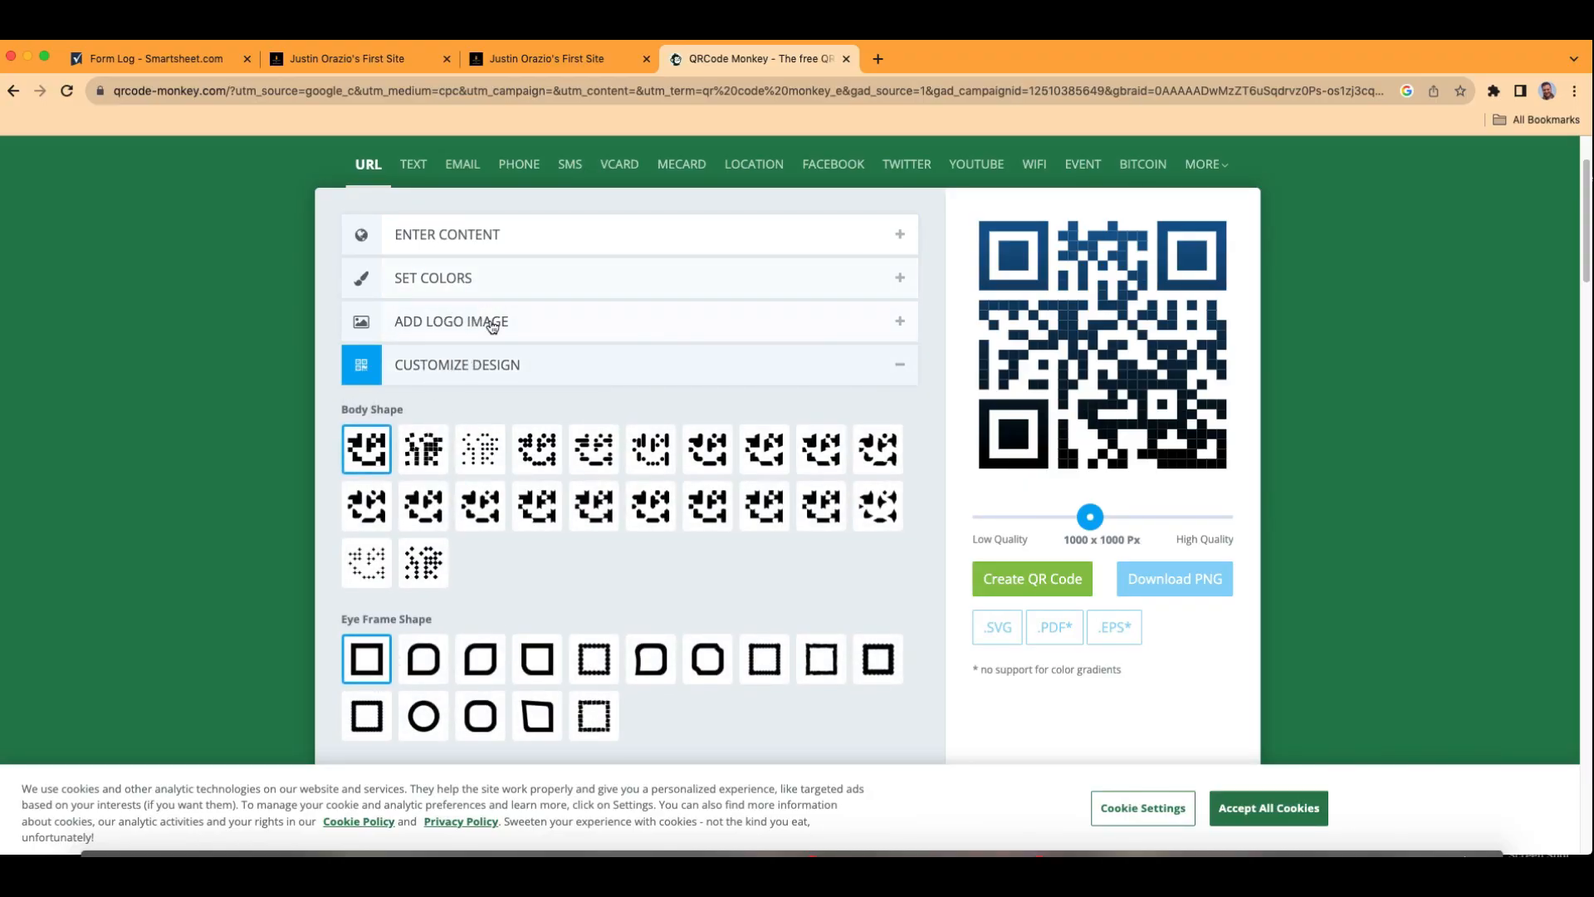
{"action": "scroll", "coordinate": [507, 354], "scroll_direction": "up", "scroll_amount": 2}
{"action": "left_click", "coordinate": [507, 354]}
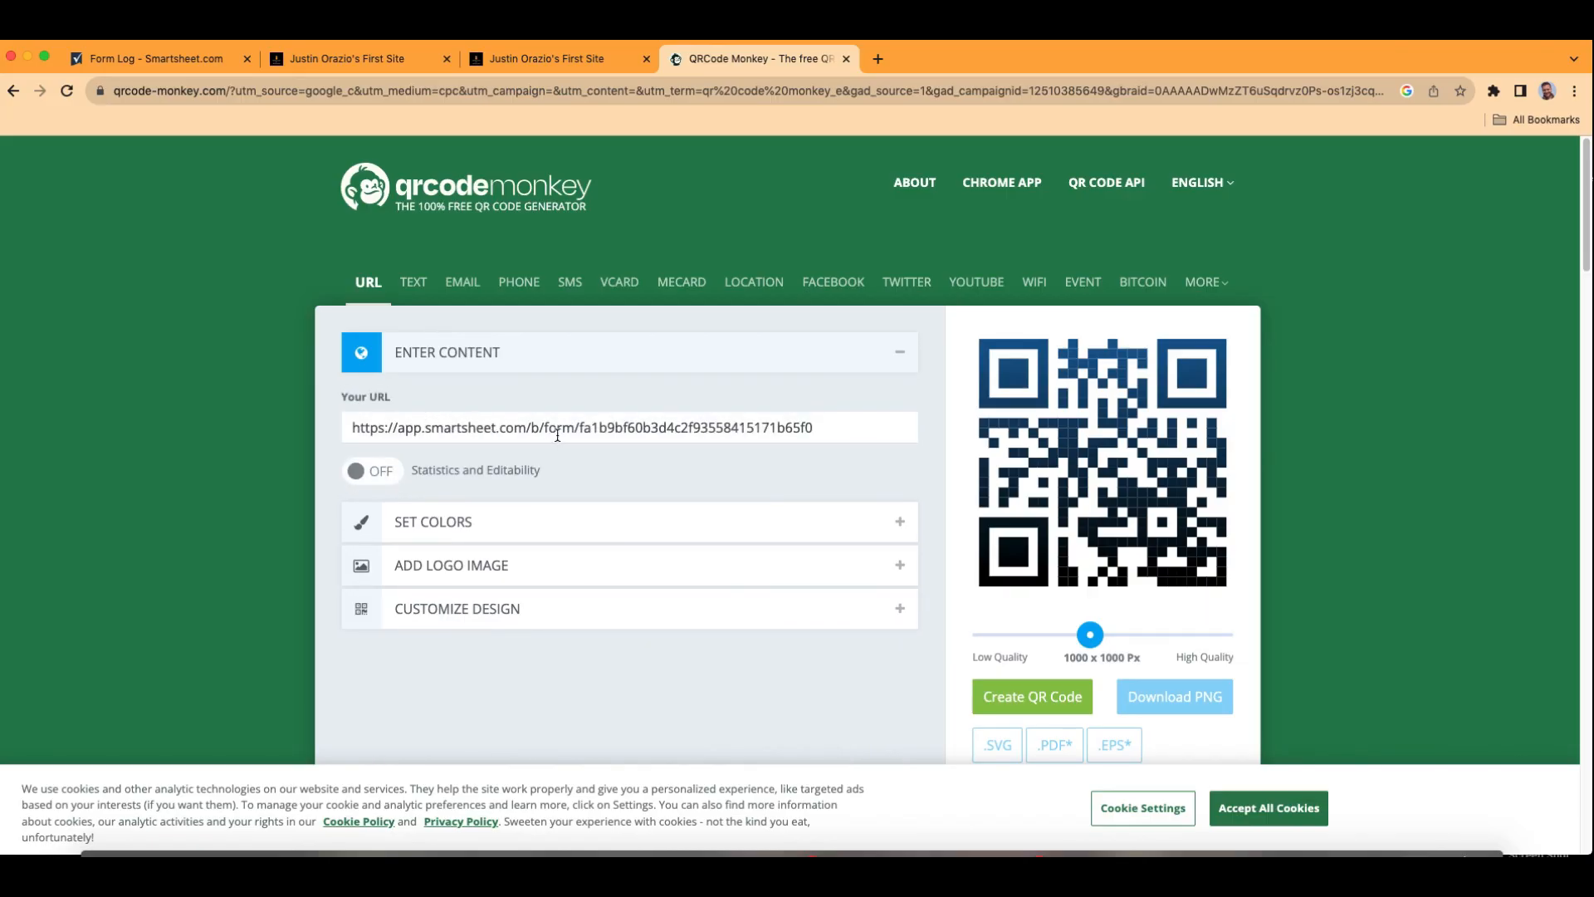
Create the QR code for the form URL and download it as a PNG.
{"action": "left_click", "coordinate": [1024, 699]}
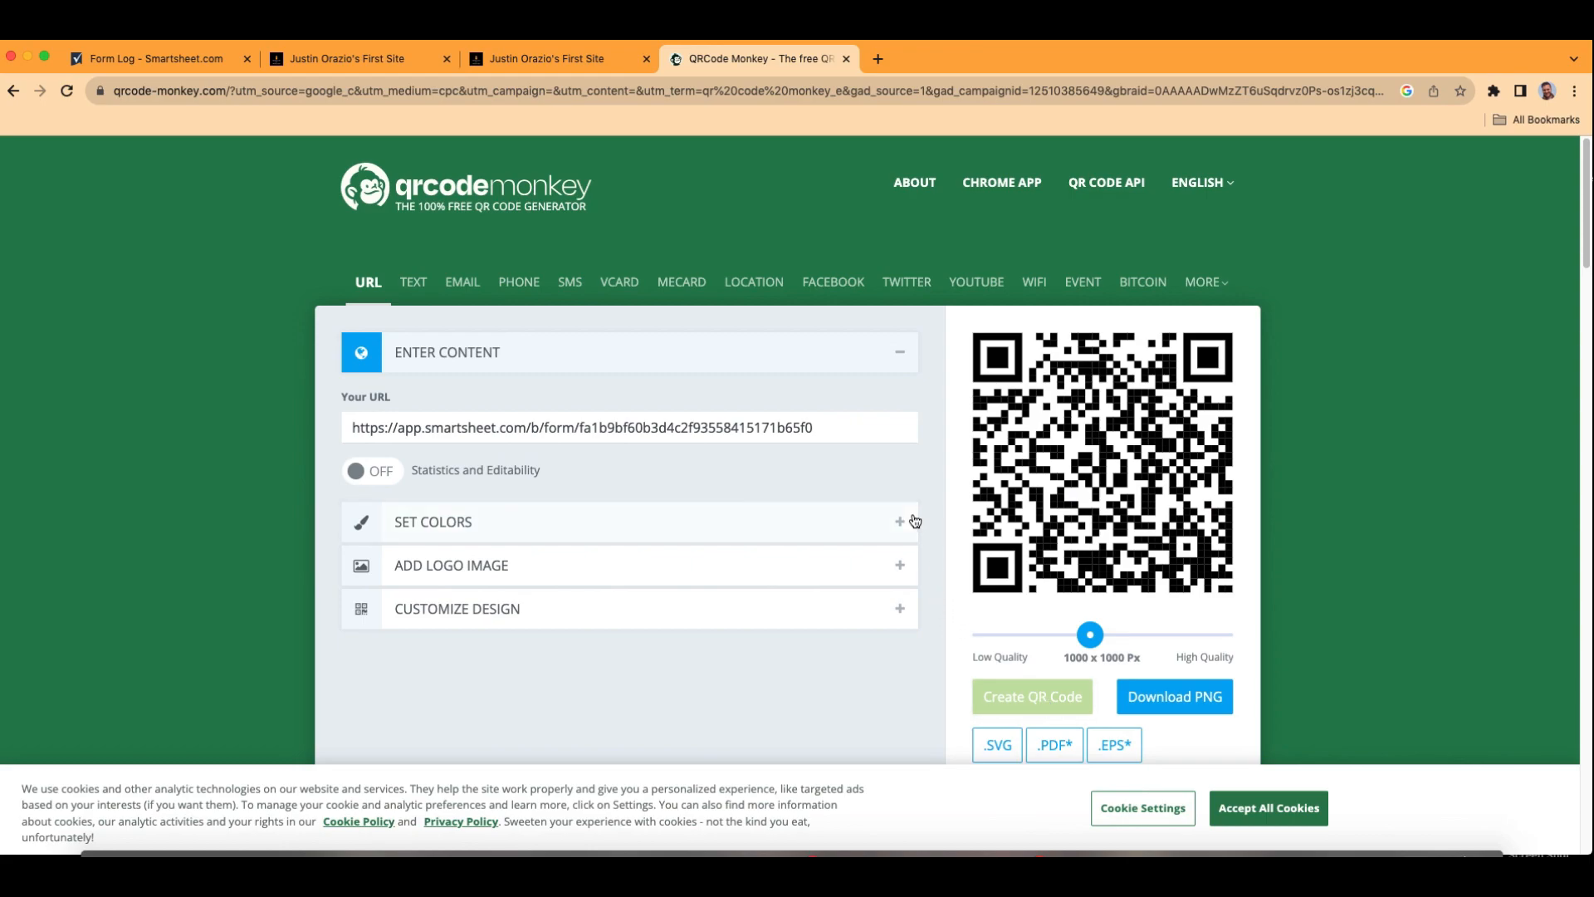
{"action": "scroll", "coordinate": [914, 520], "scroll_direction": "down", "scroll_amount": 3}
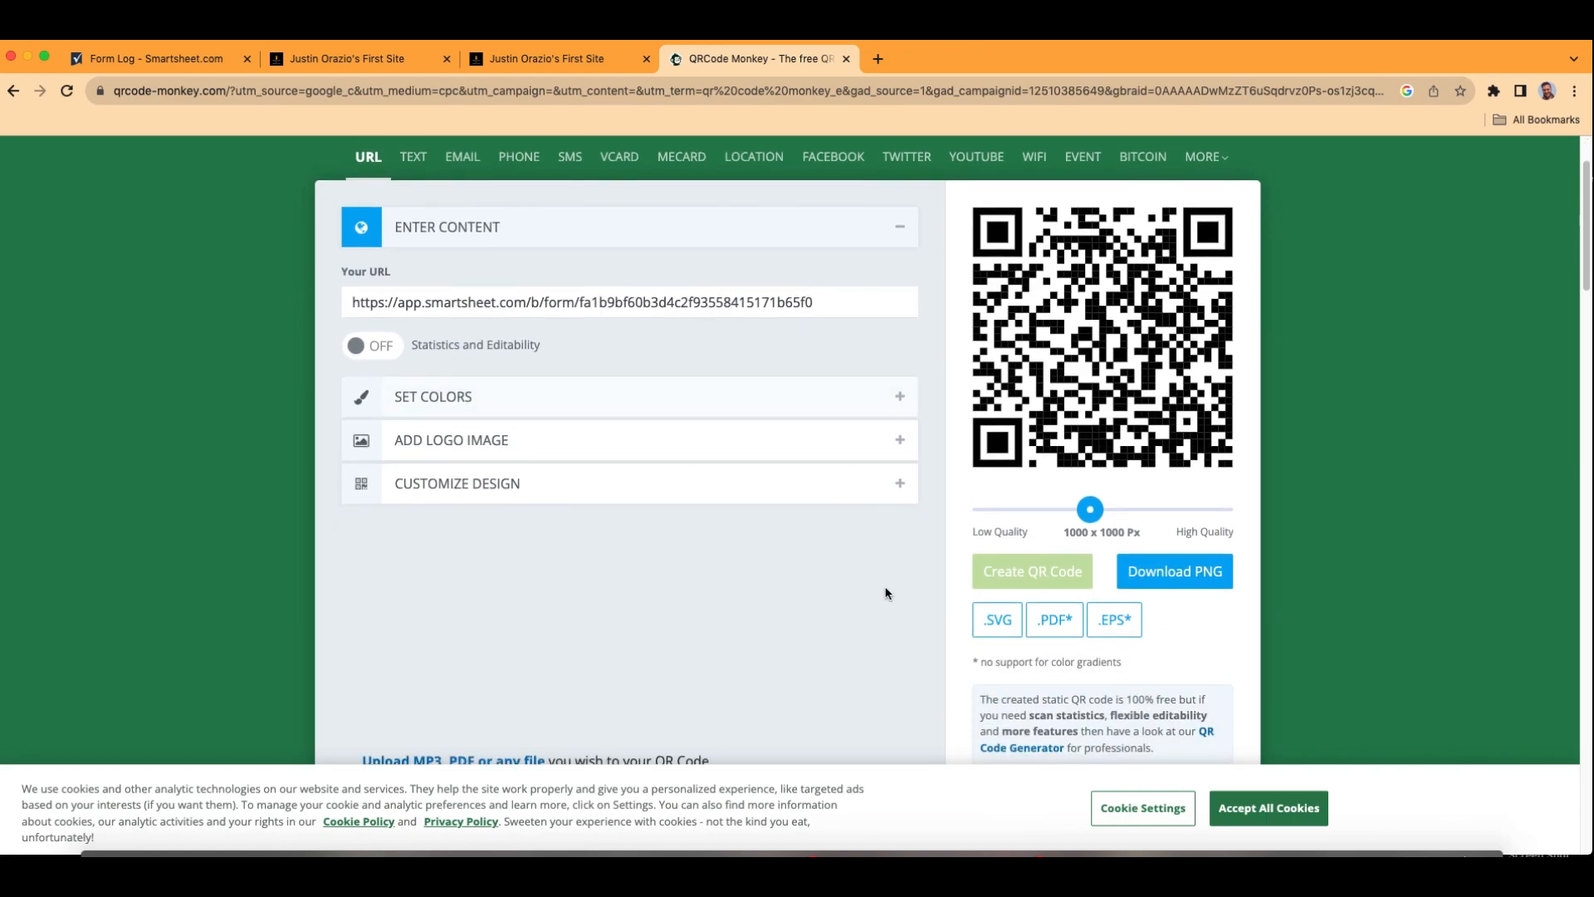
{"action": "left_click", "coordinate": [1203, 576]}
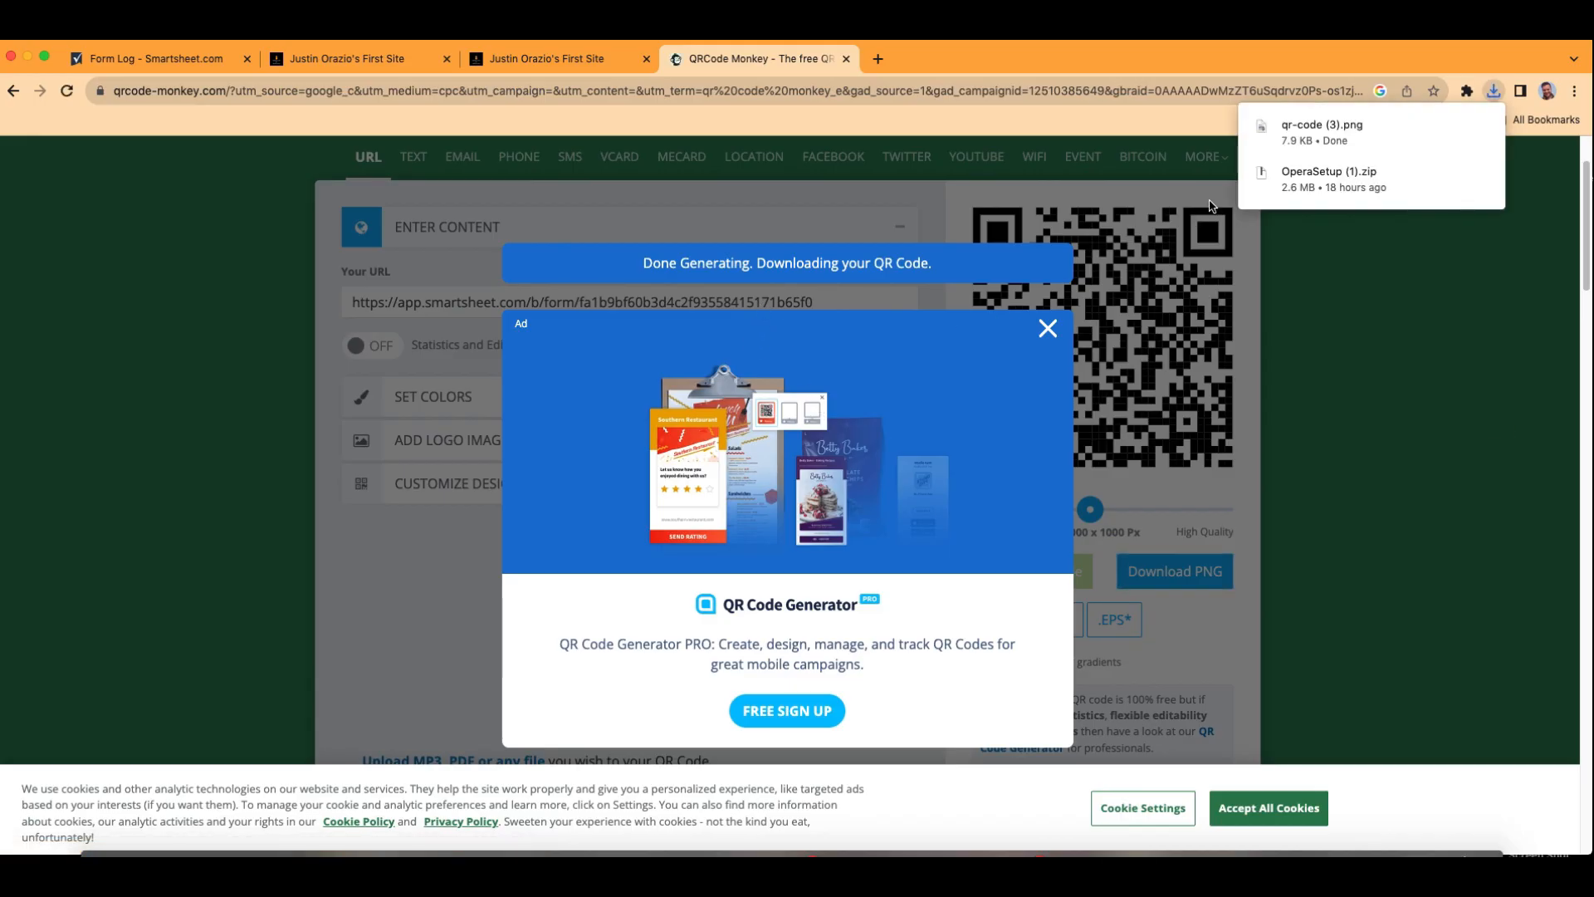
Dismiss the advertisement, open the downloaded qr-code (3).png to check the QR code image, and close it again.
{"action": "left_click", "coordinate": [1049, 335]}
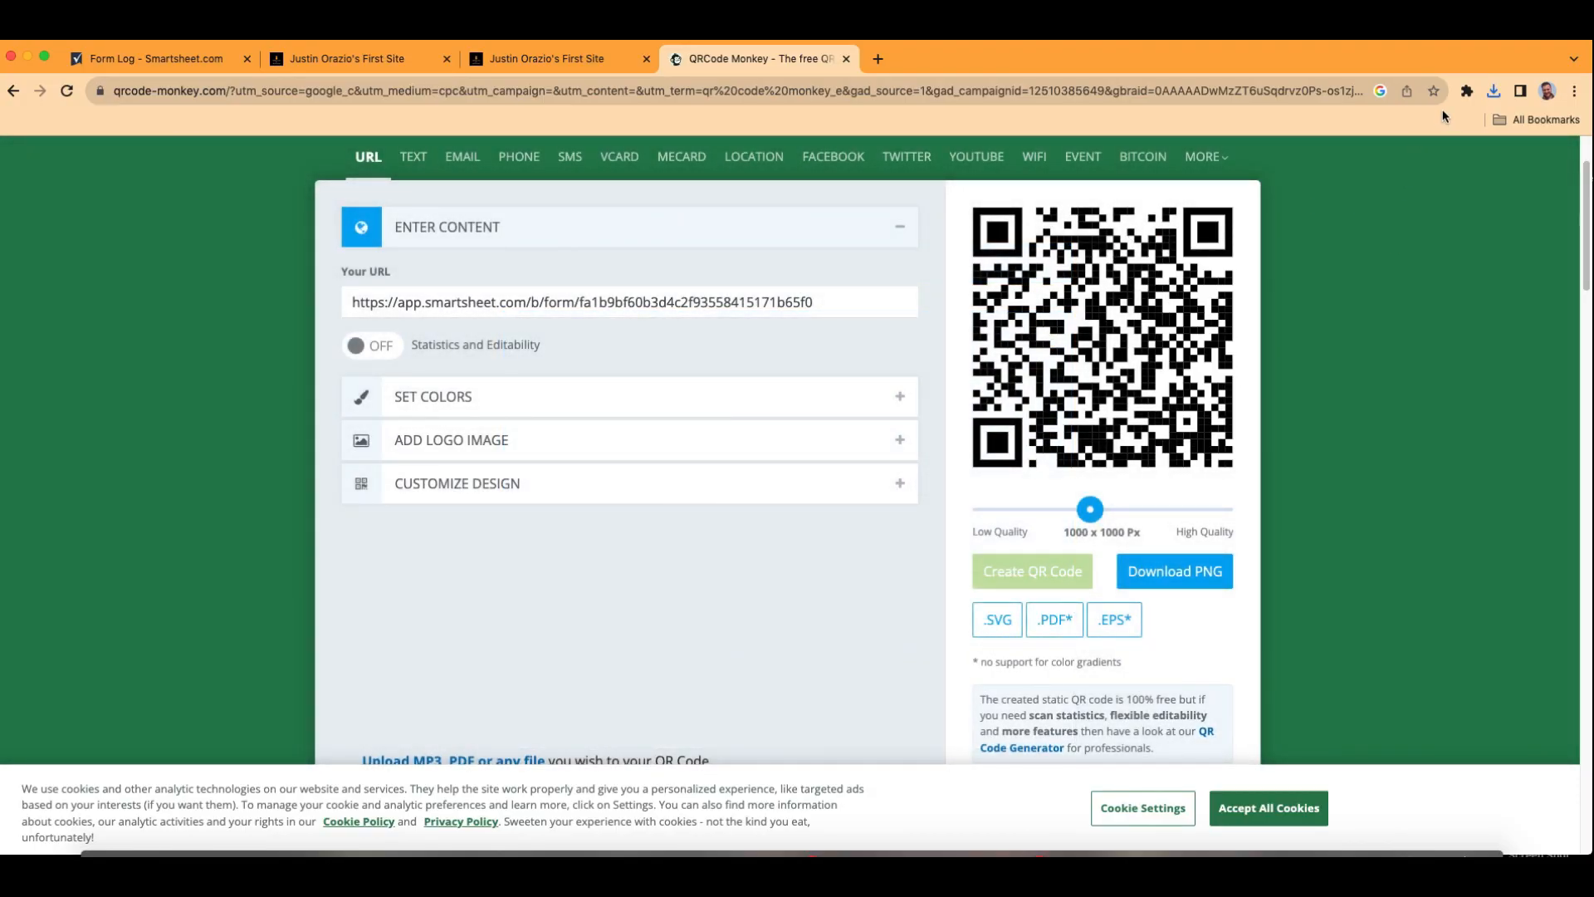
{"action": "left_click", "coordinate": [1493, 95]}
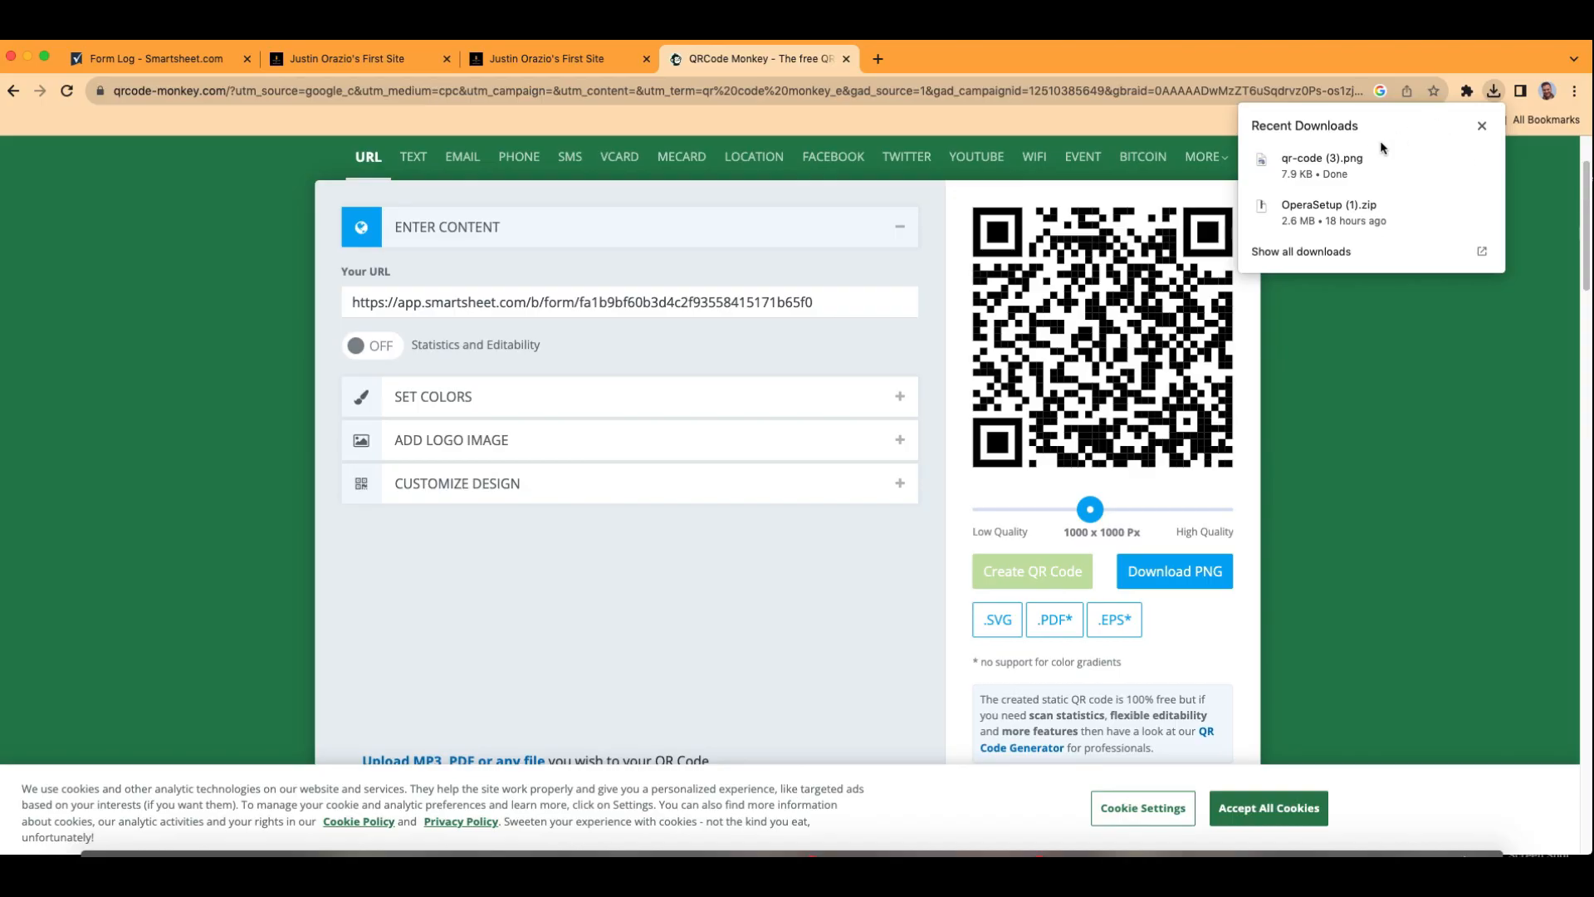
{"action": "left_click", "coordinate": [1344, 165]}
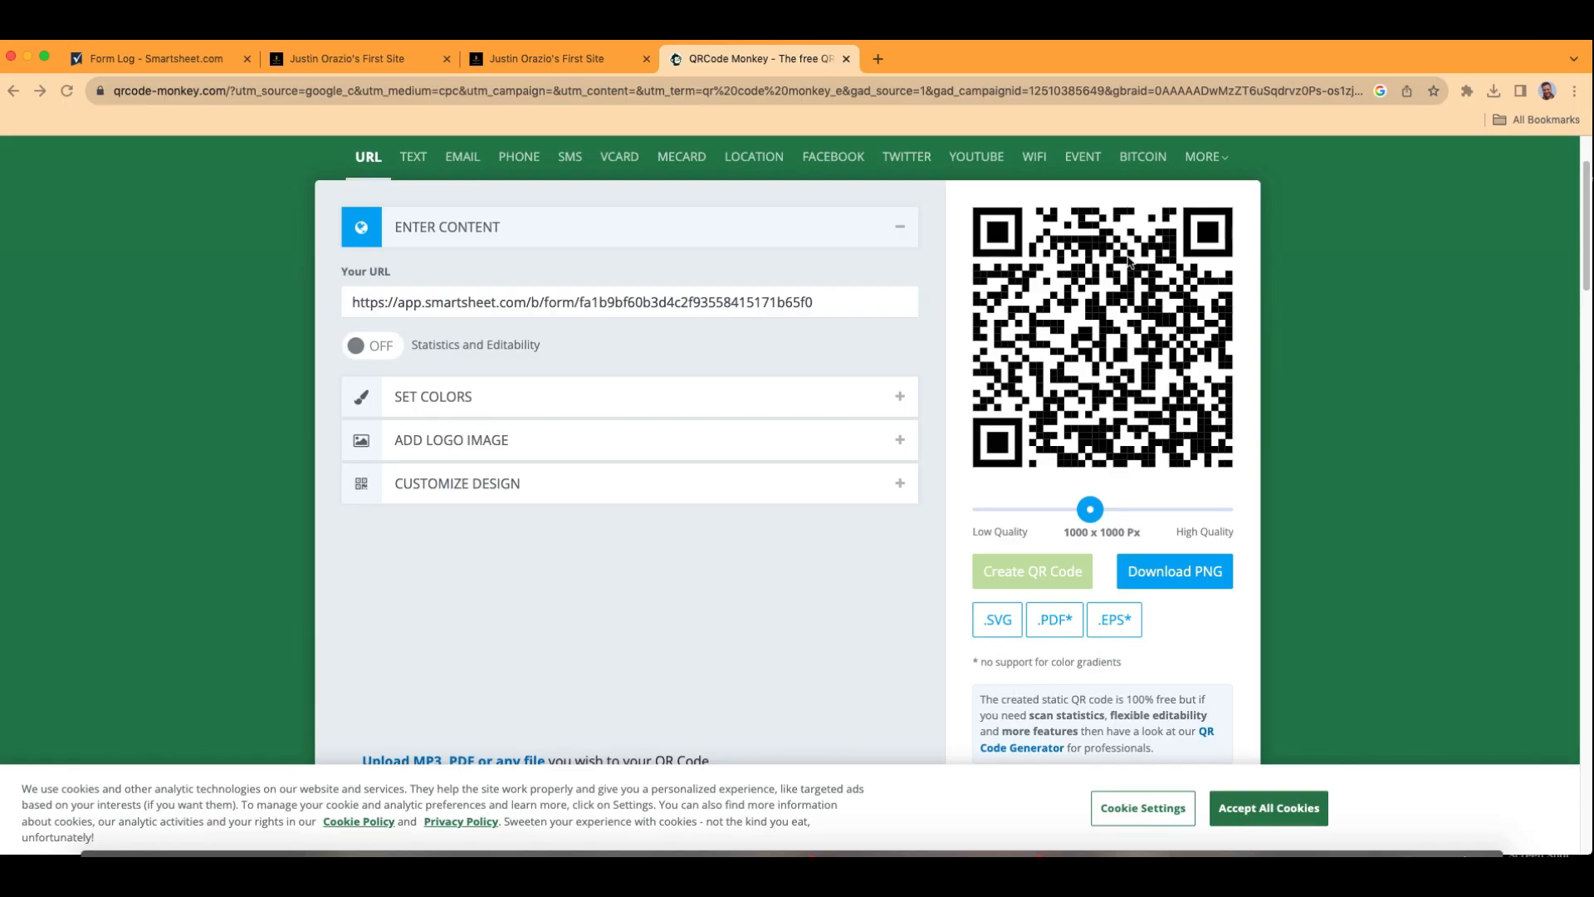
{"action": "left_click", "coordinate": [1493, 93]}
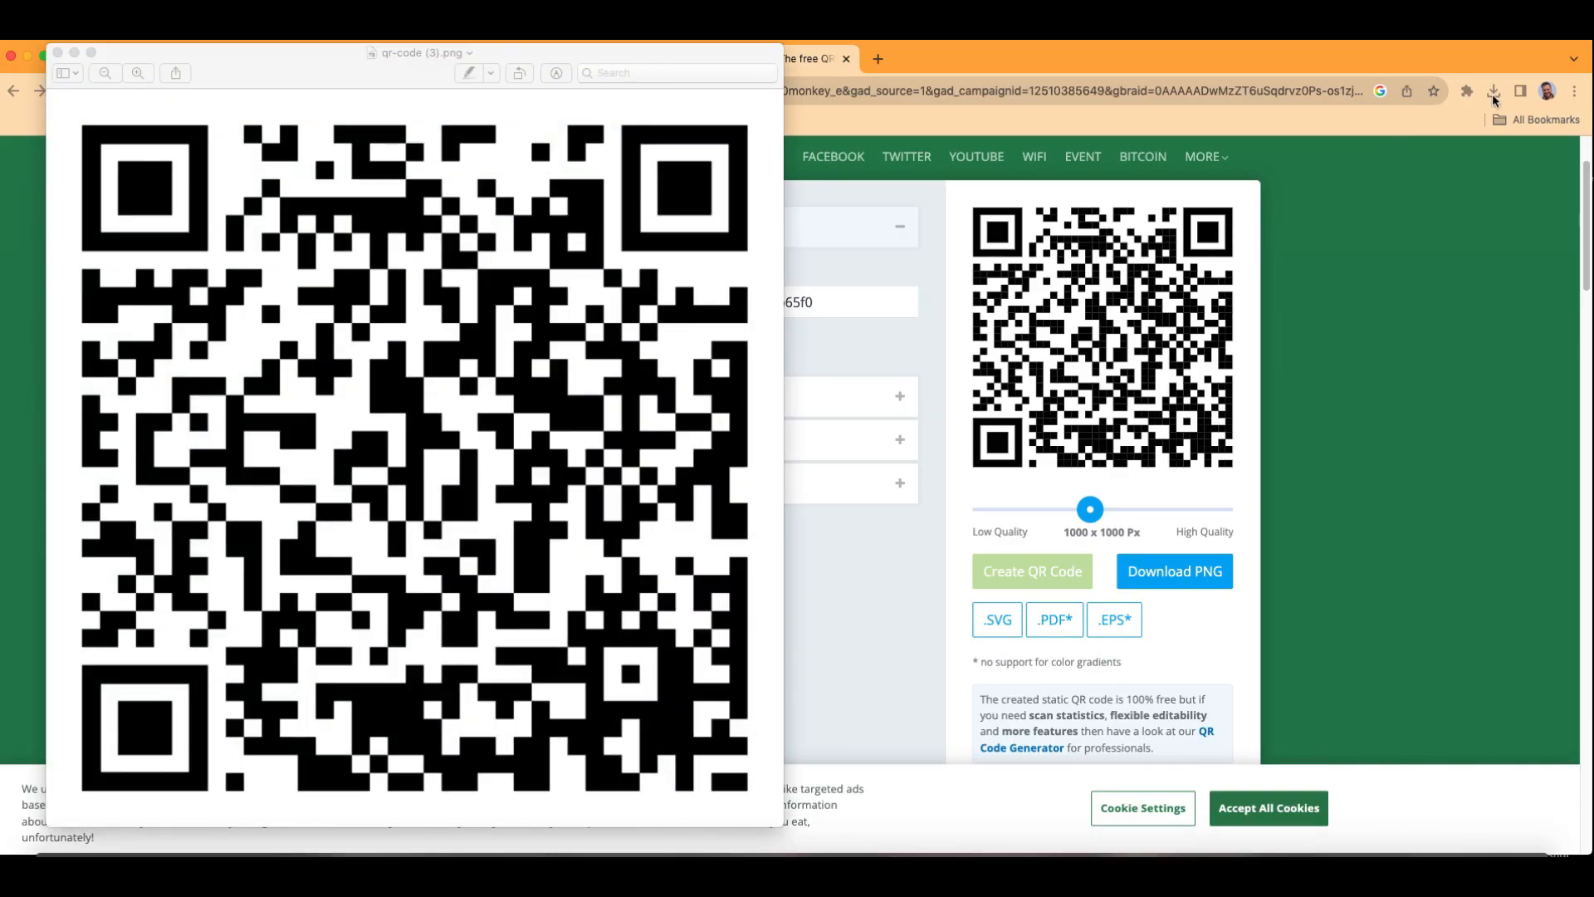
{"action": "left_click", "coordinate": [75, 53]}
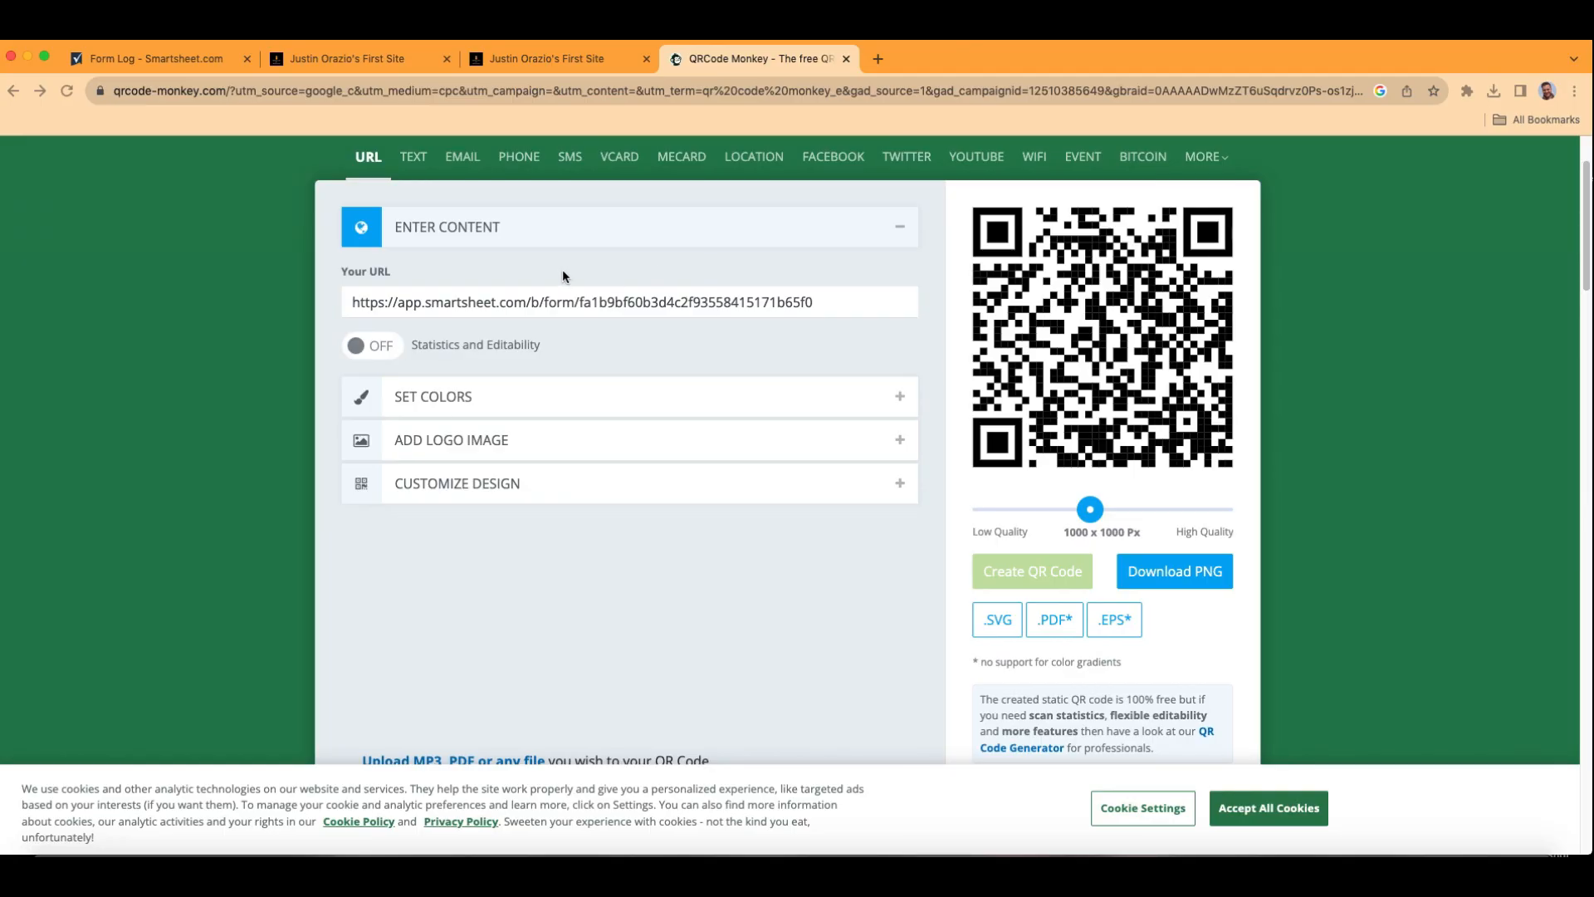
Close the Forms window on the Form Log sheet and switch to the Smartsheet Made Simple website to view its course, consulting and training offers.
{"action": "left_click", "coordinate": [217, 63]}
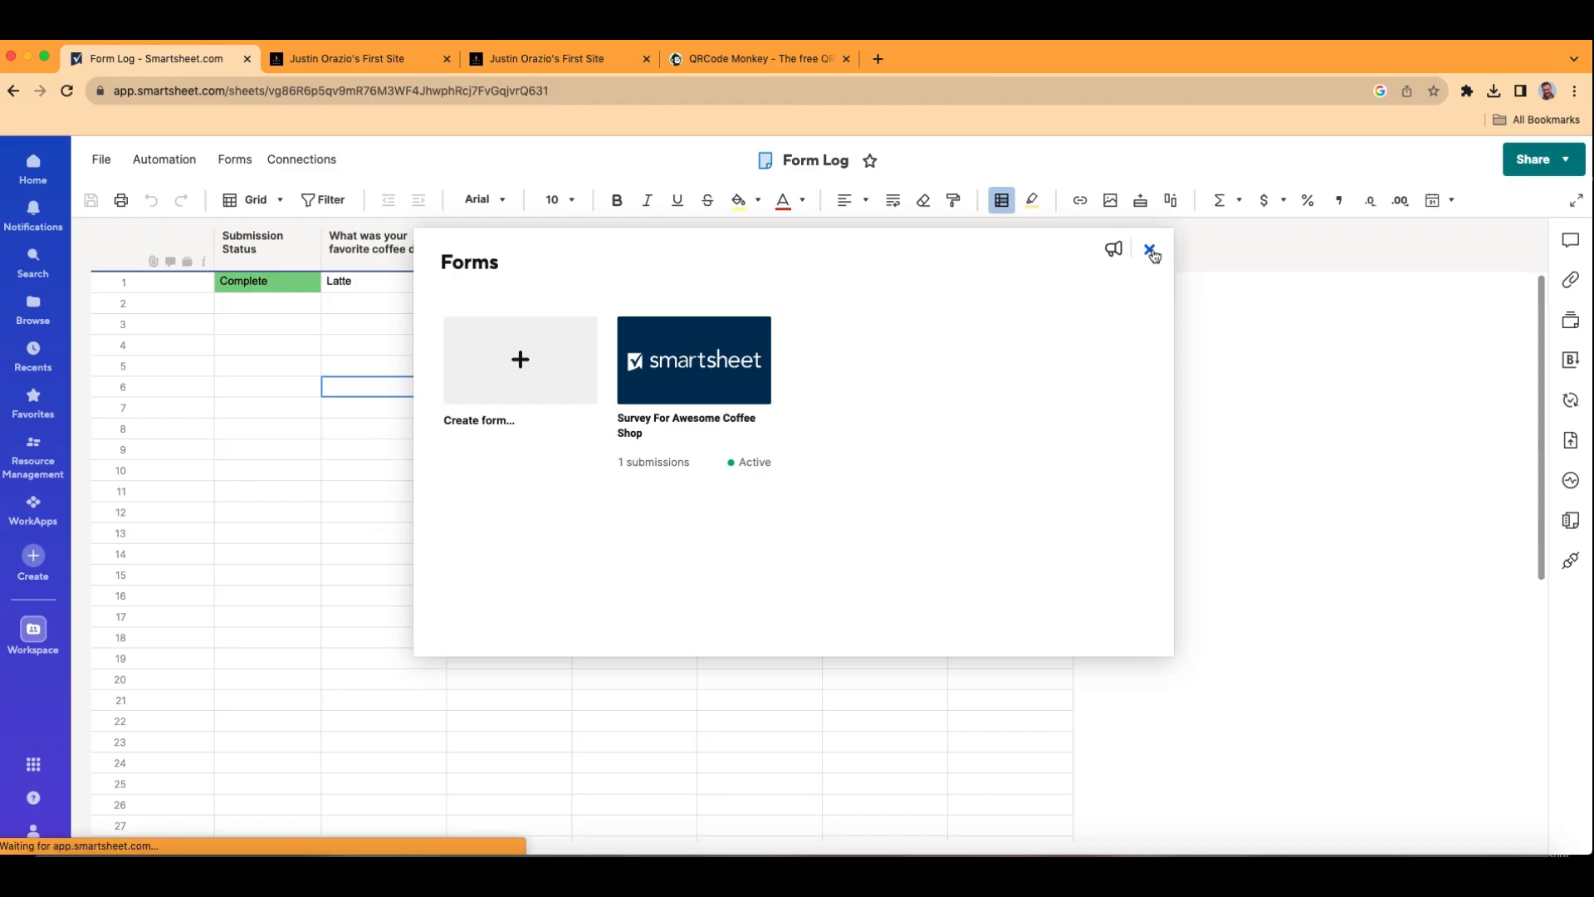
{"action": "left_click", "coordinate": [1153, 259]}
{"action": "left_click", "coordinate": [358, 62]}
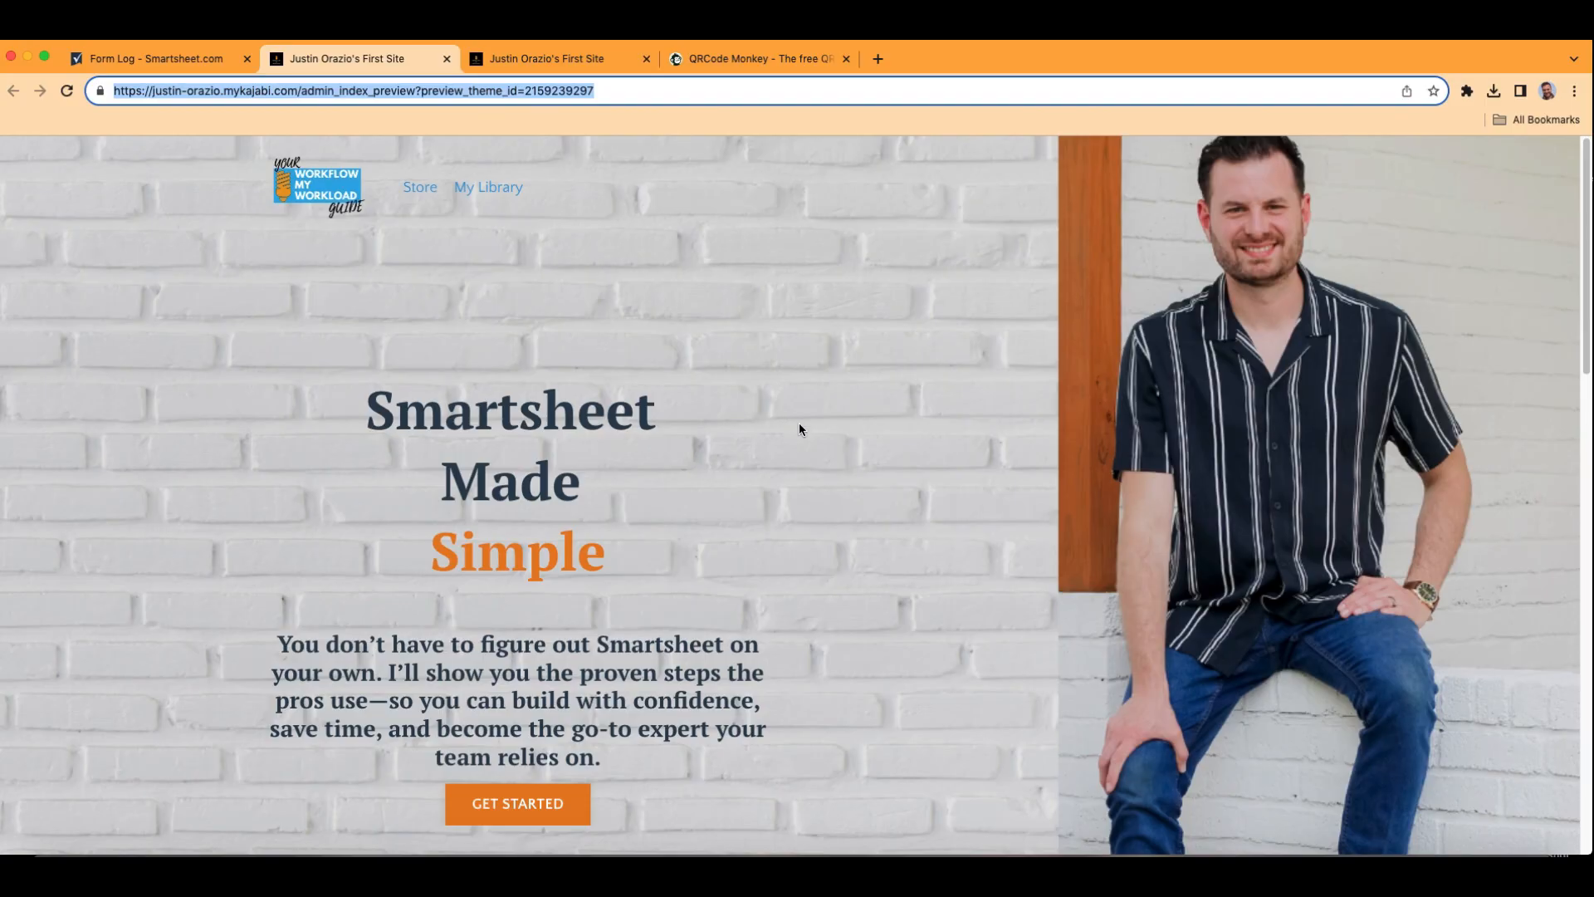
{"action": "scroll", "coordinate": [798, 432], "scroll_direction": "down", "scroll_amount": 15}
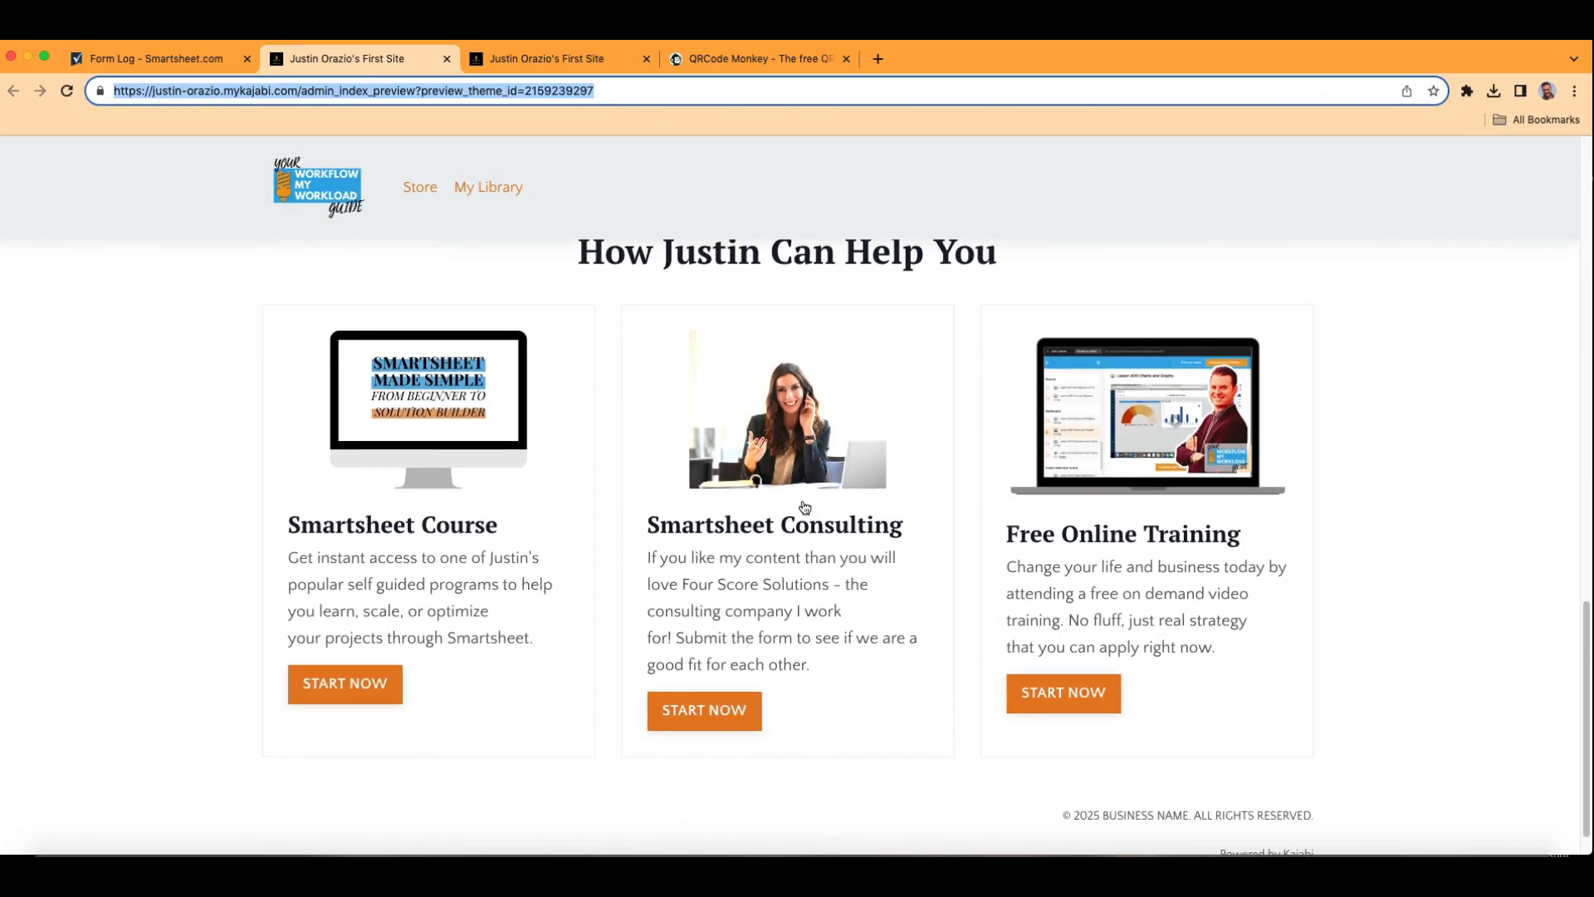